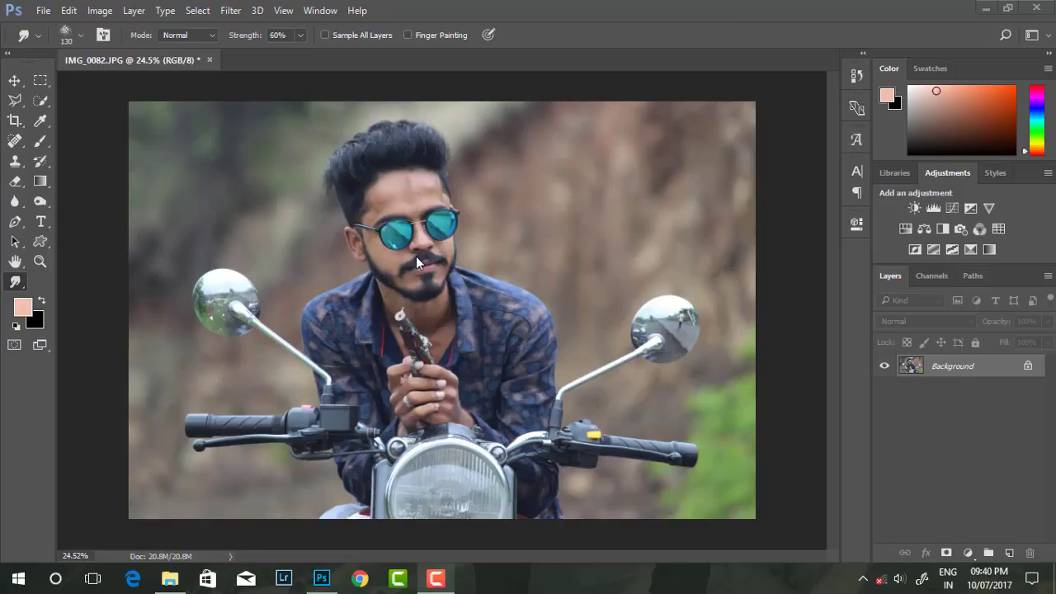
- Apply Shadows/Highlights with Shadows at 31% and Highlights set back to about 0
click(100, 10)
mouse_move(122, 48)
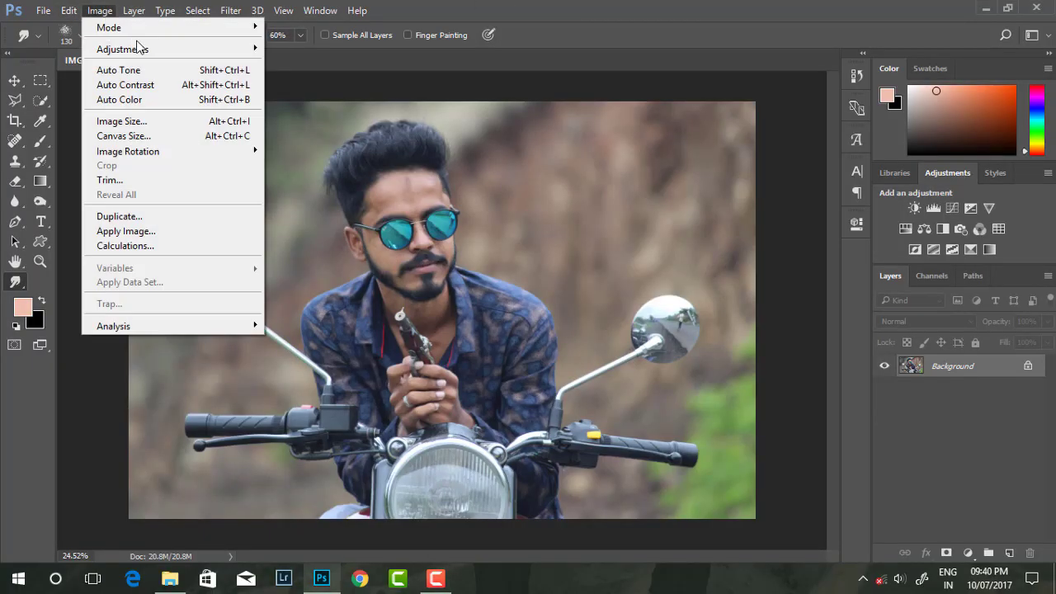
click(363, 307)
mouse_move(744, 179)
mouse_down()
mouse_move(722, 182)
mouse_move(750, 184)
mouse_move(742, 181)
mouse_up()
click(716, 228)
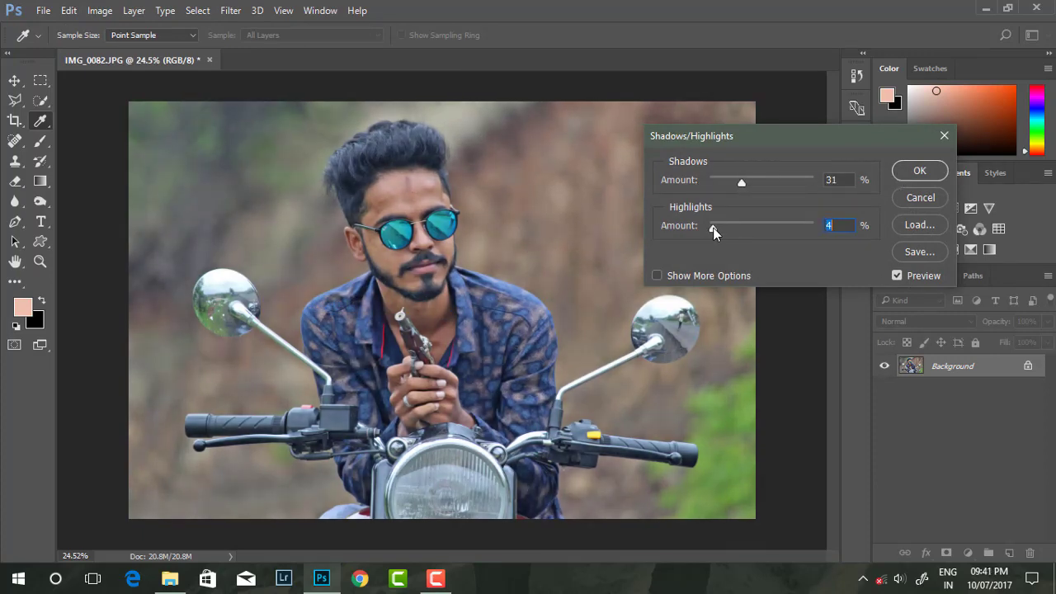
drag(713, 230, 707, 232)
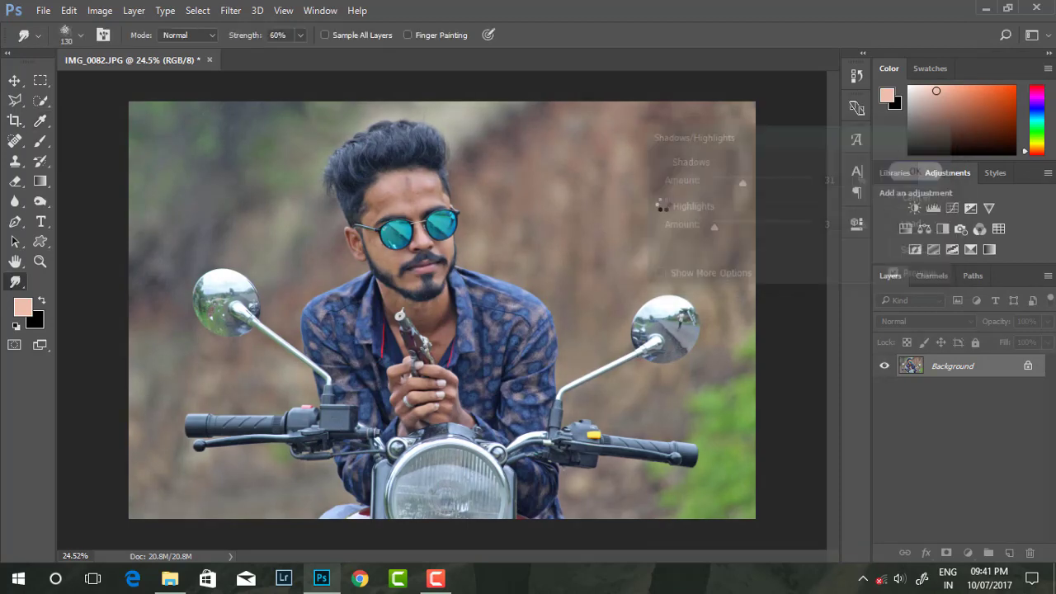
- Run the Camera Raw Filter with highlights pulled down to −89 and clarity raised to +22
key(w)
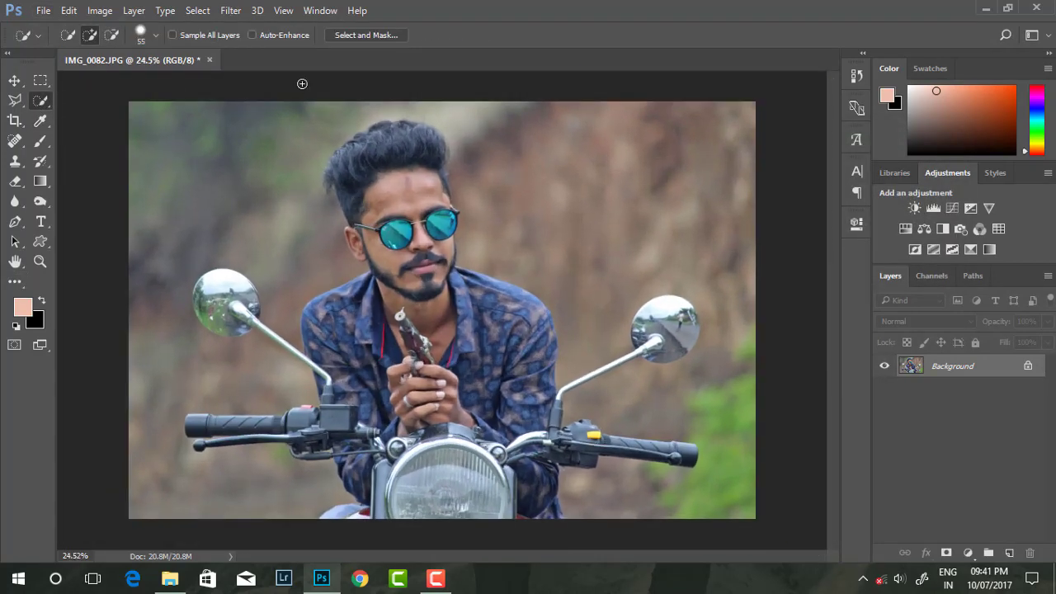
click(230, 10)
click(267, 101)
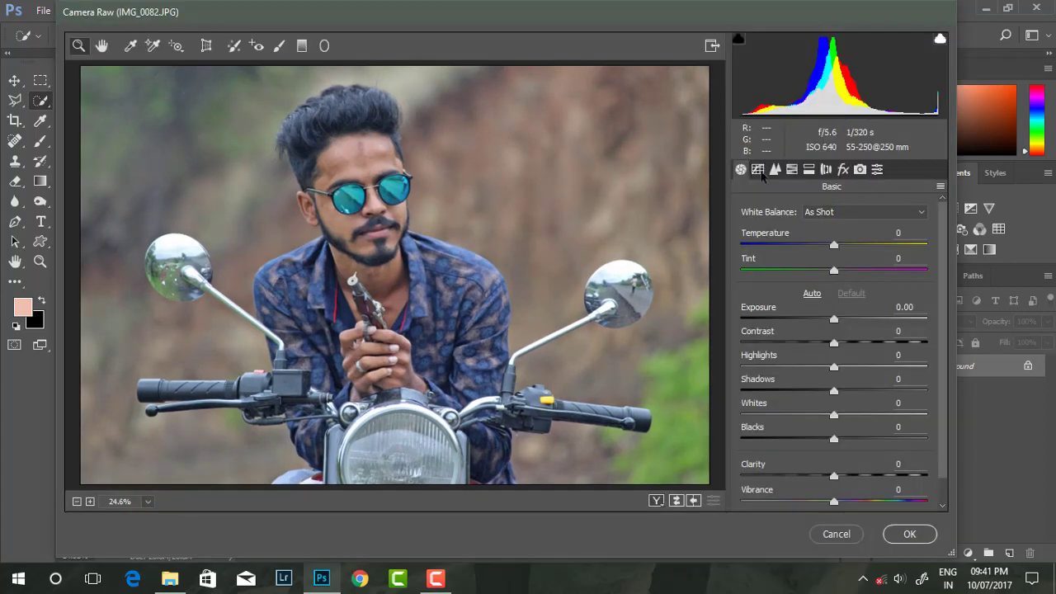
click(775, 170)
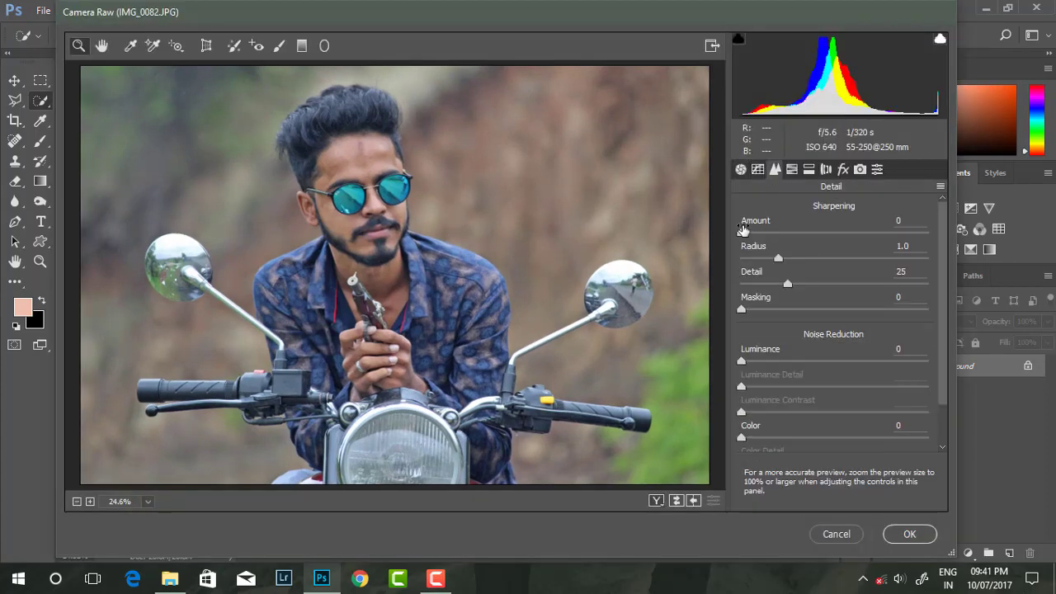
click(741, 169)
drag(834, 368, 737, 371)
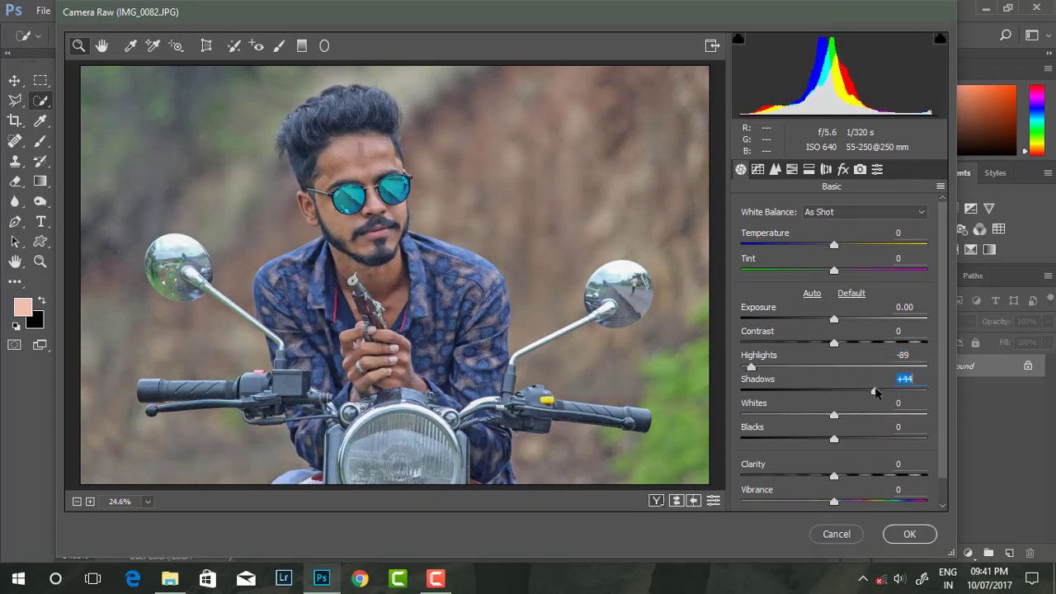
mouse_move(833, 476)
mouse_down()
mouse_move(854, 477)
mouse_move(844, 477)
mouse_up()
- Quick-select the man's hair, face, collar, shoulder and the headlight area
click(910, 534)
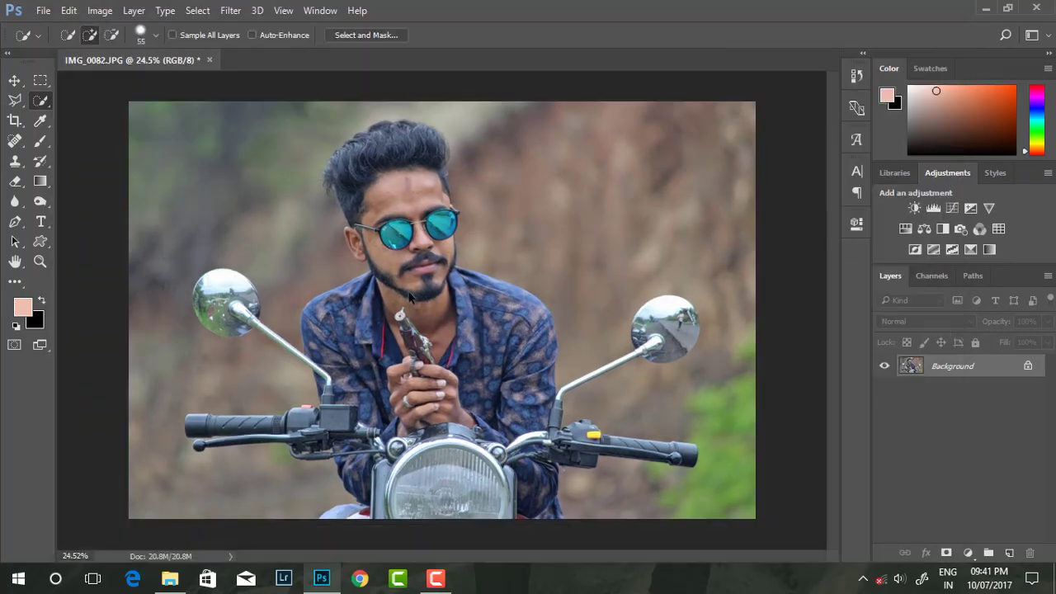
scroll(368, 167, up, 2)
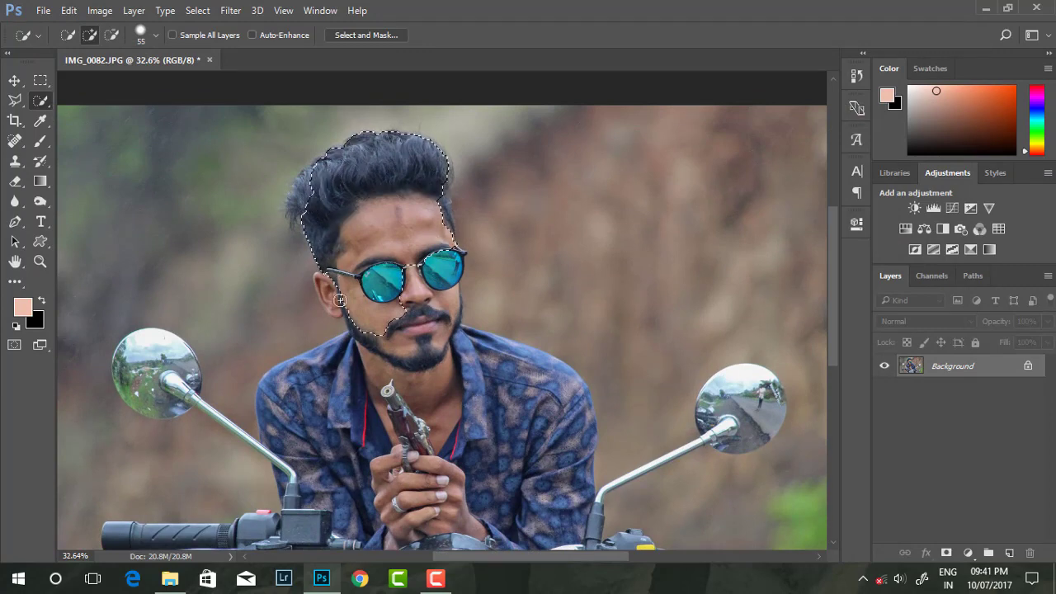
drag(319, 284, 413, 355)
scroll(322, 273, up, 2)
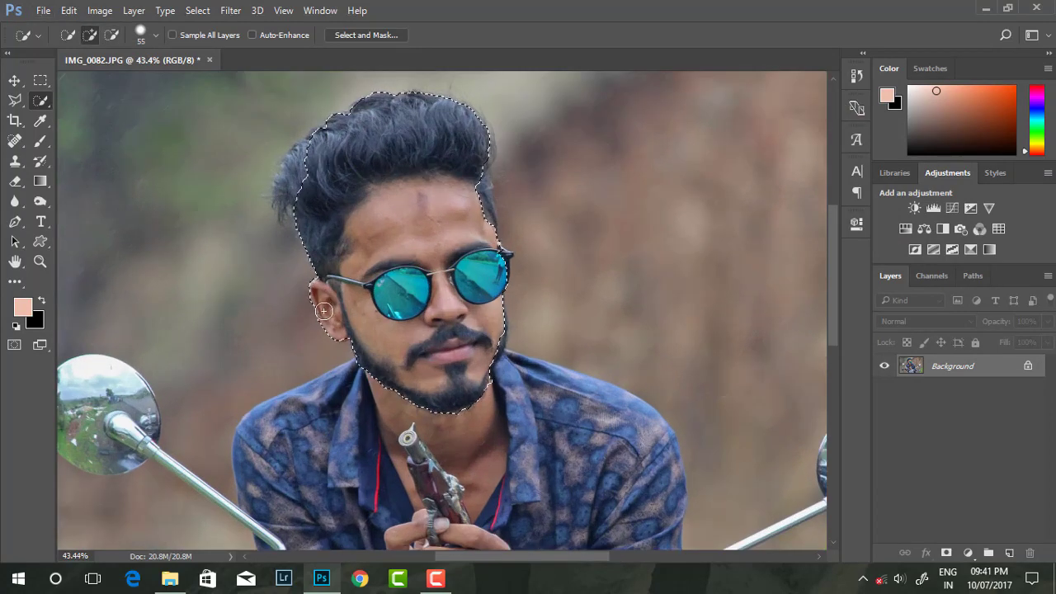
scroll(383, 297, up, 2)
scroll(325, 299, up, 1)
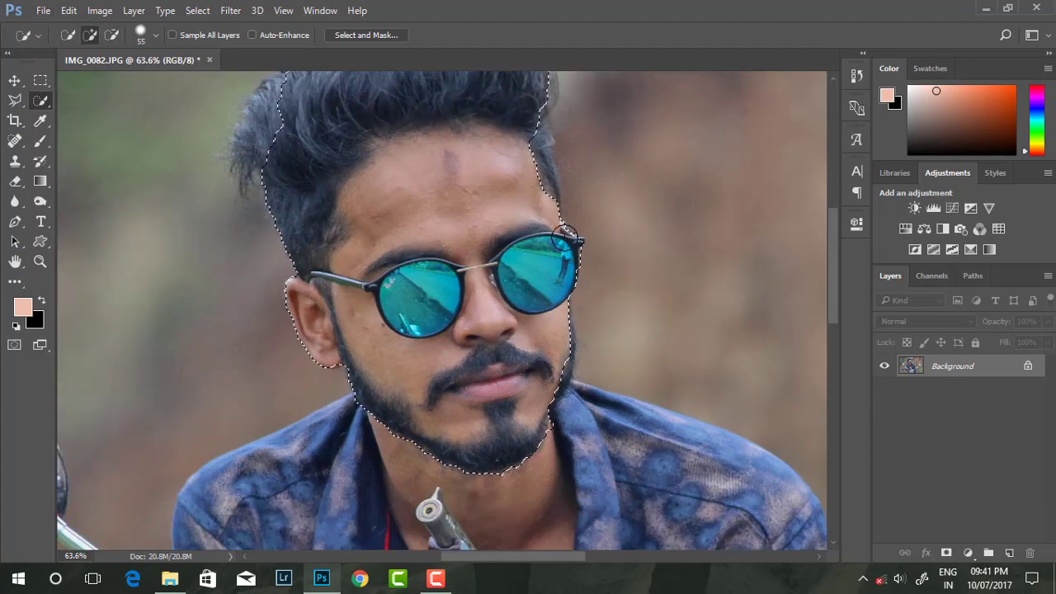
scroll(533, 300, down, 1)
scroll(559, 262, down, 1)
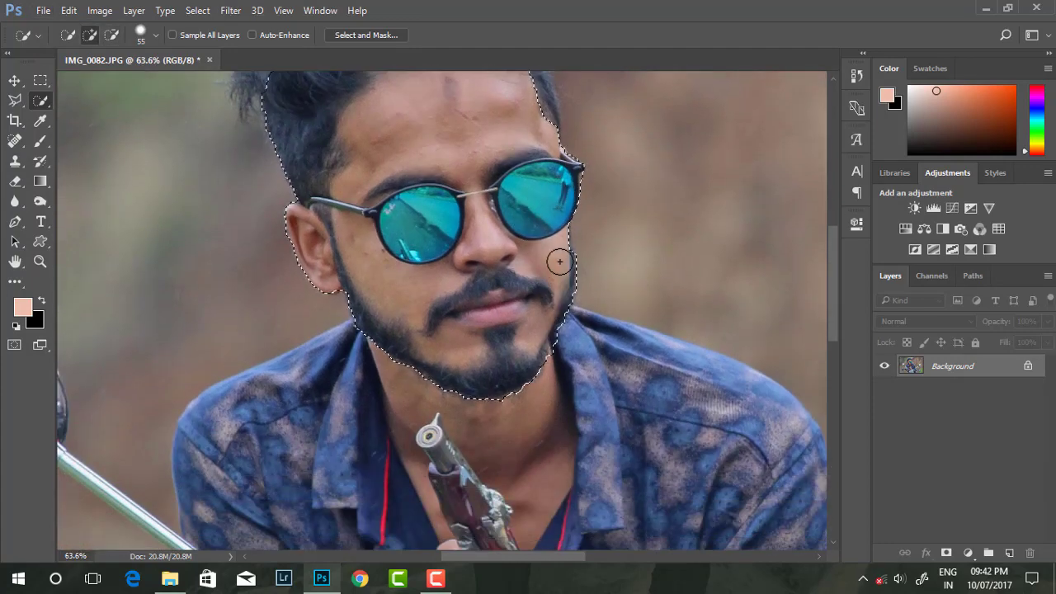
drag(471, 361, 305, 396)
scroll(318, 273, down, 3)
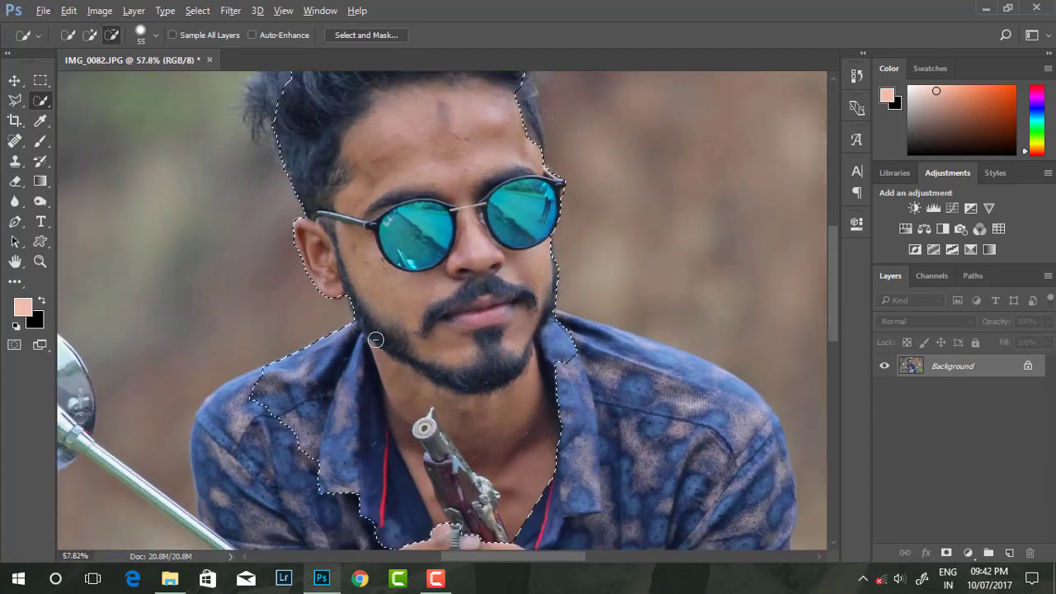
drag(323, 452, 450, 533)
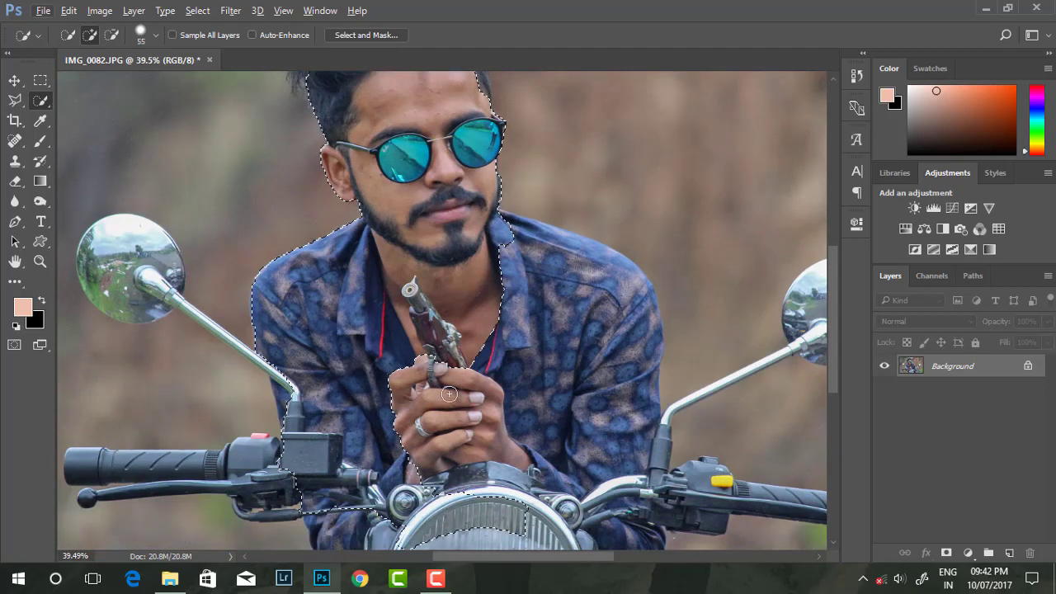
scroll(388, 495, down, 4)
scroll(487, 334, up, 3)
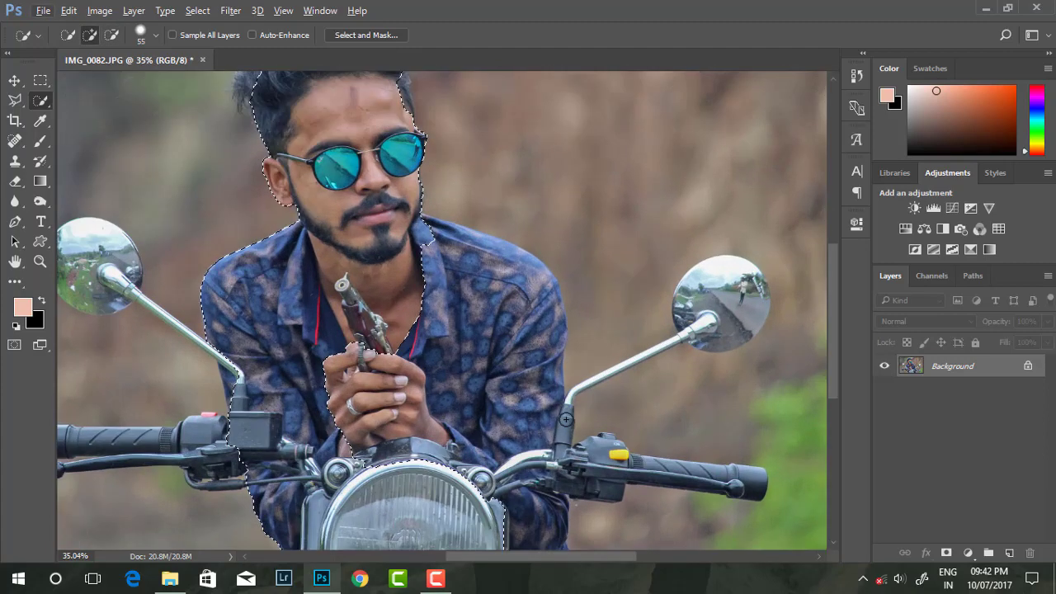
- Add the right mirror and both handlebar grips to the selection
drag(714, 315, 747, 303)
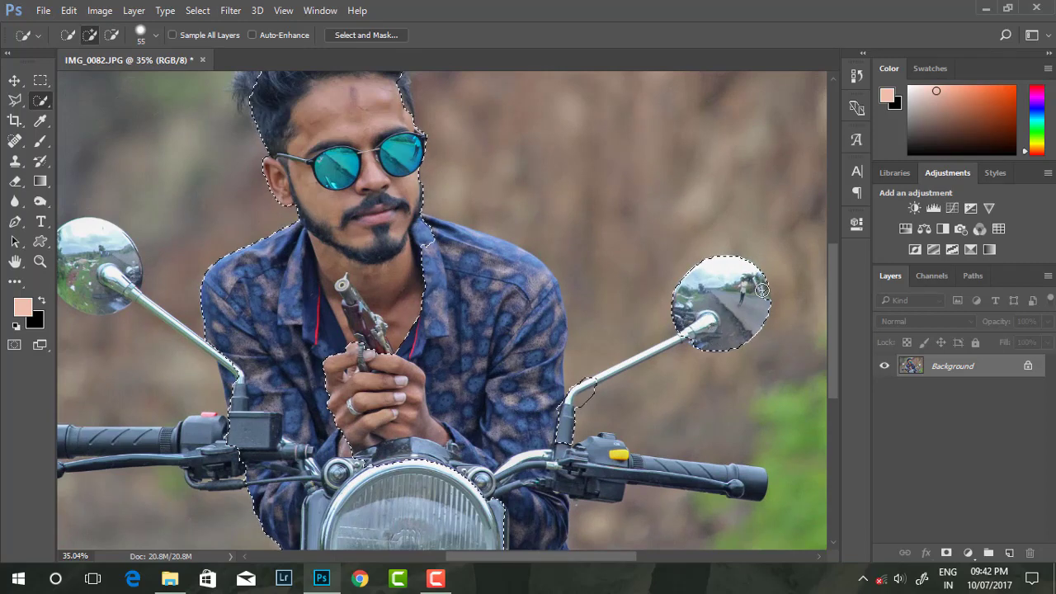
scroll(743, 304, up, 3)
scroll(667, 307, down, 3)
scroll(669, 311, down, 2)
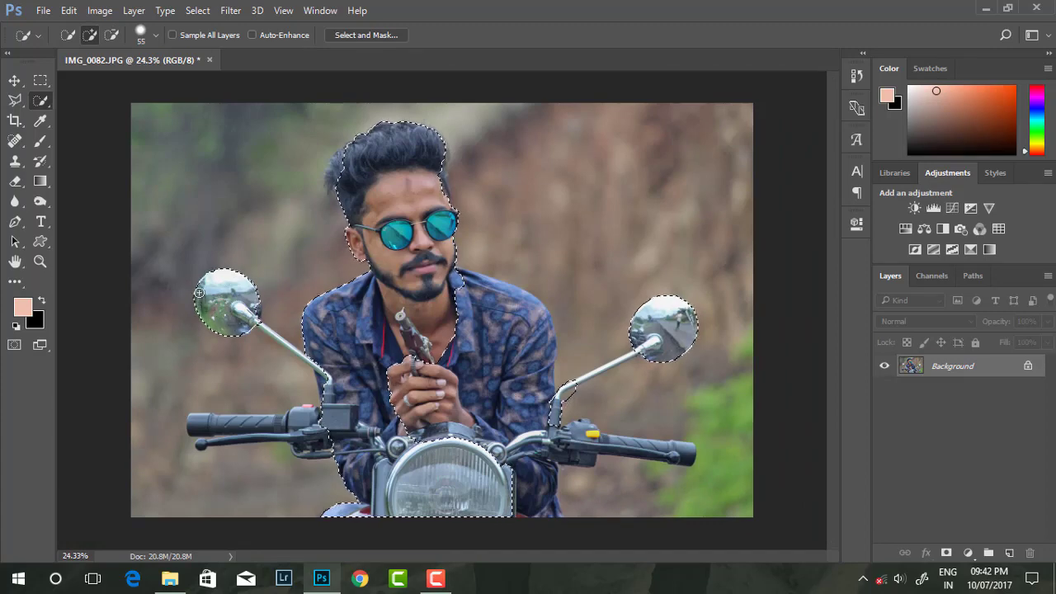
scroll(267, 368, up, 2)
scroll(256, 428, down, 1)
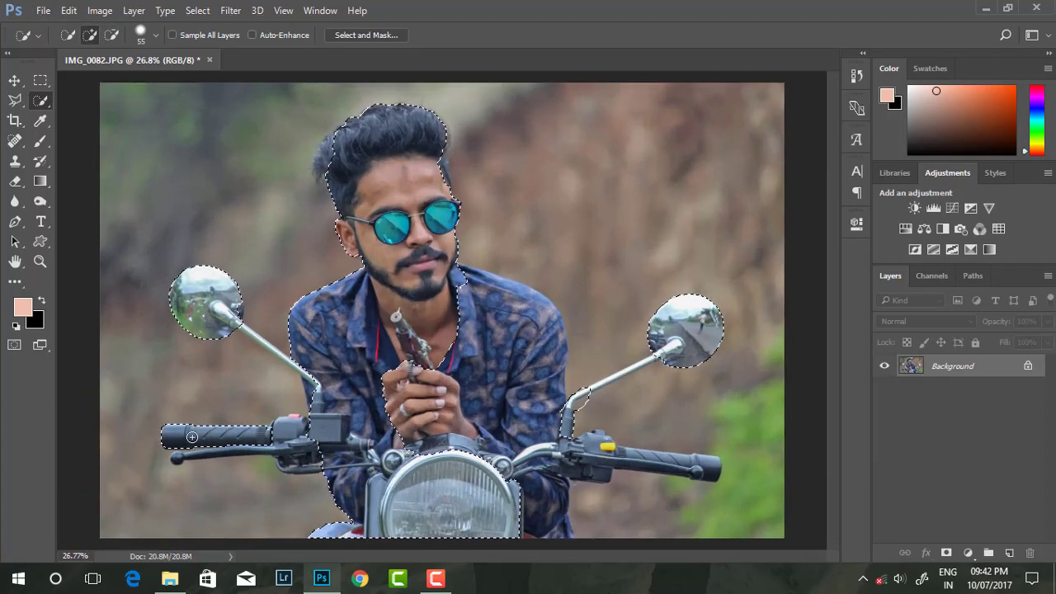
drag(206, 433, 169, 437)
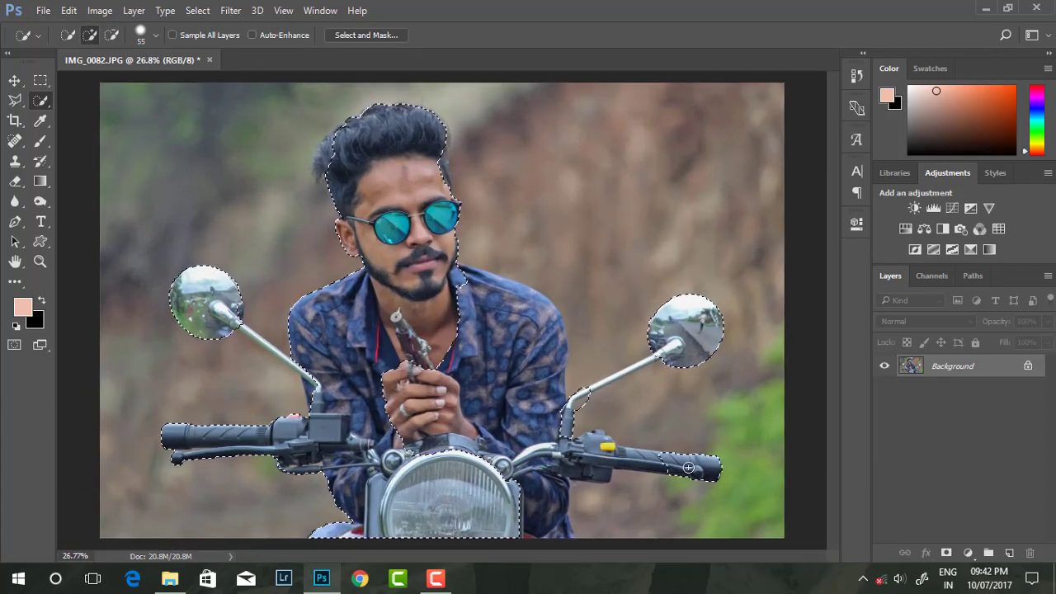
drag(671, 480, 590, 450)
- Extend the selection over the right shoulder and upper shirt
scroll(590, 450, up, 3)
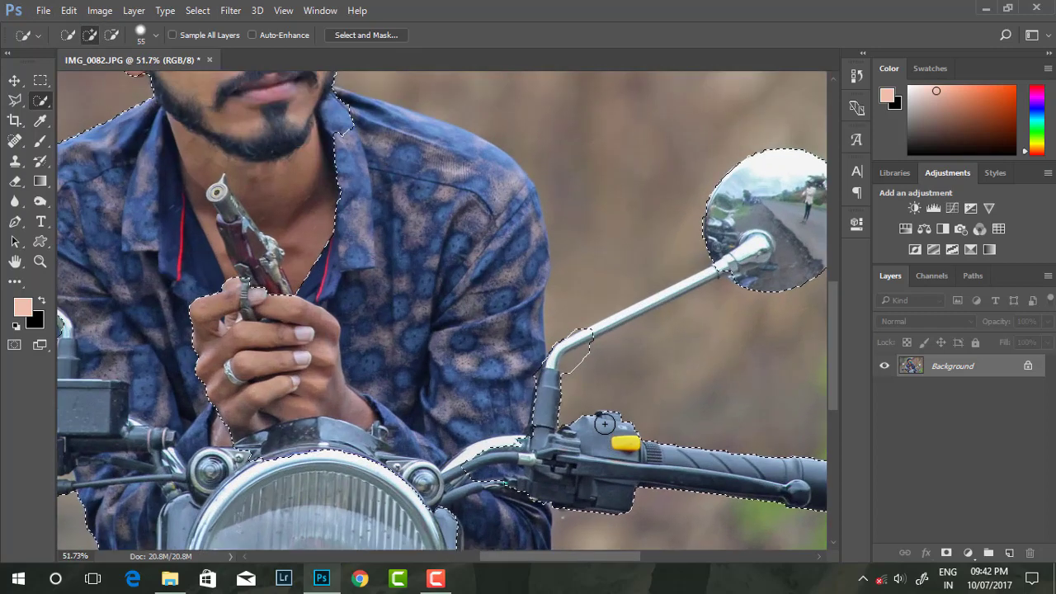
scroll(536, 479, down, 2)
scroll(513, 504, down, 2)
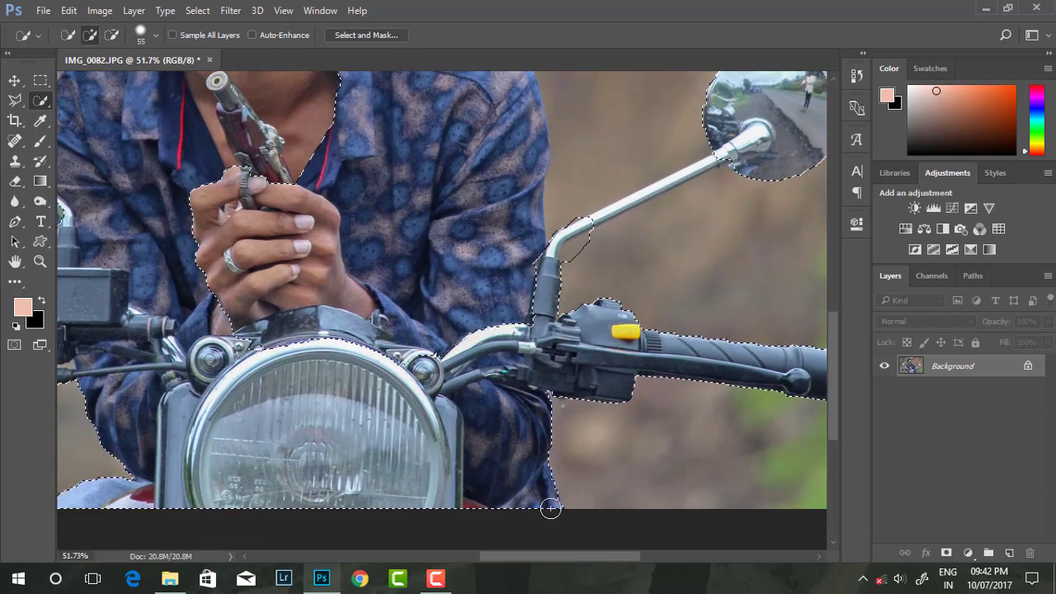
scroll(550, 509, down, 2)
scroll(551, 510, down, 1)
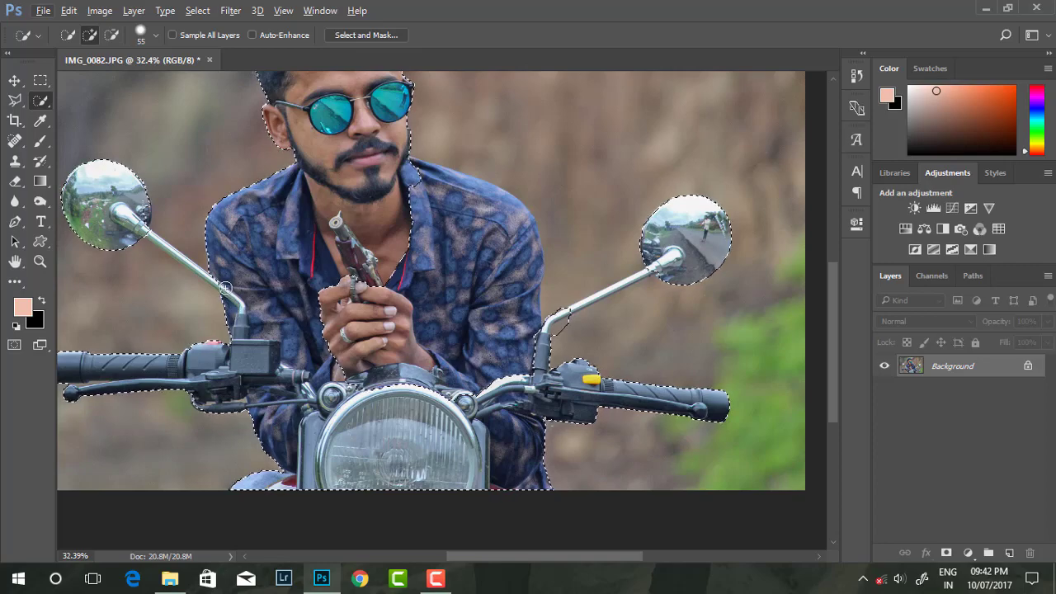
scroll(453, 358, down, 2)
scroll(453, 357, up, 2)
scroll(453, 357, down, 1)
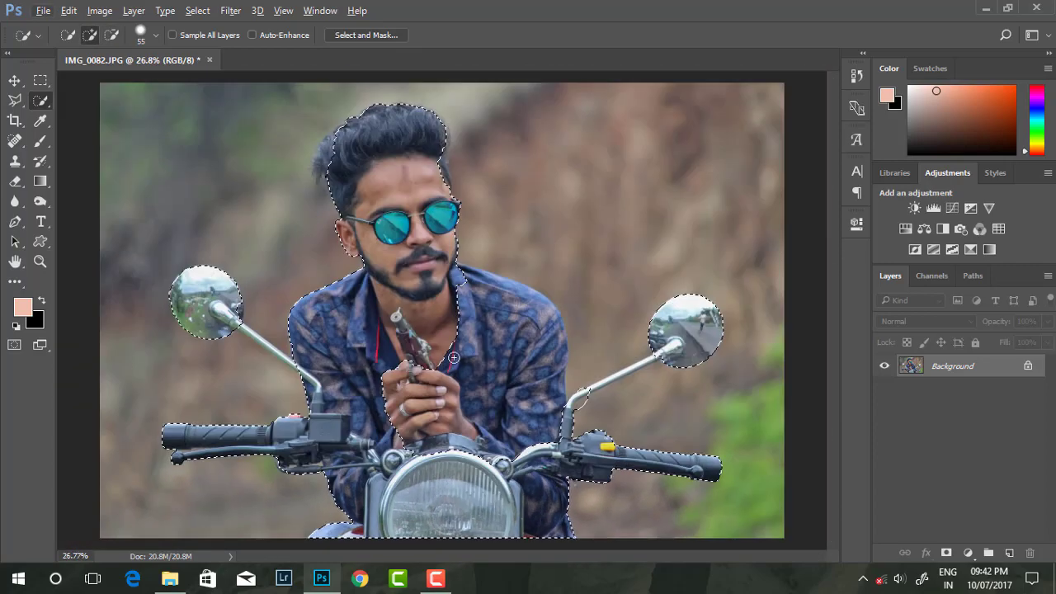
drag(453, 358, 545, 321)
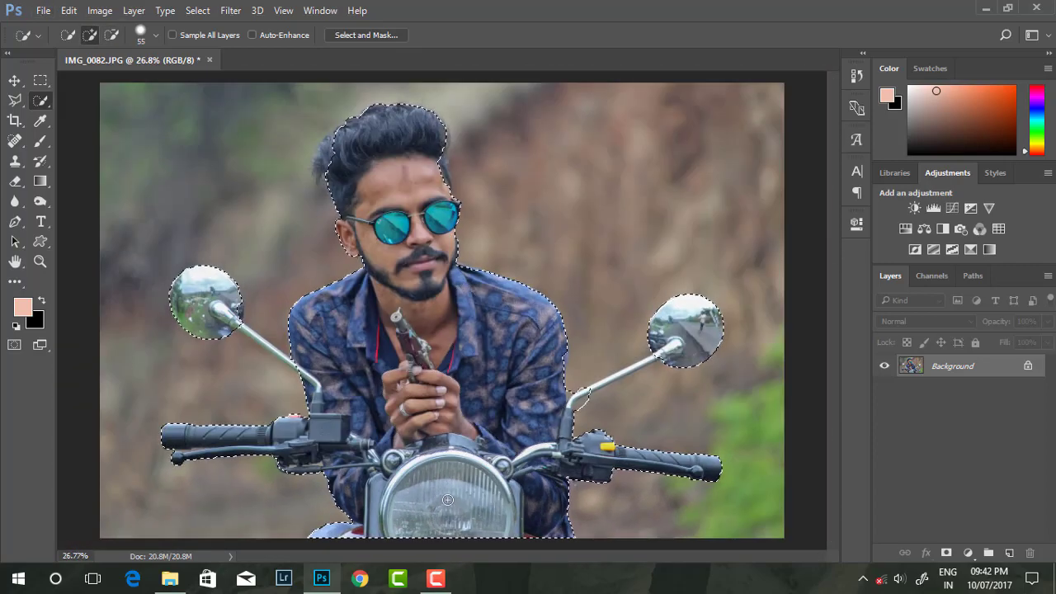
scroll(474, 264, up, 3)
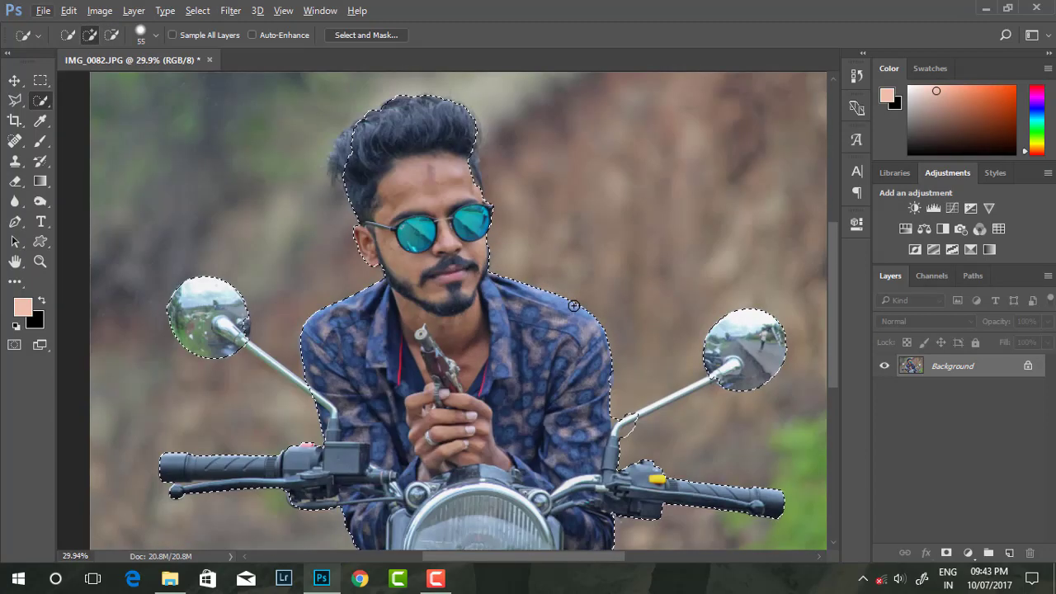
scroll(578, 304, down, 3)
- Reduce the Quick Selection brush size and zoom in on the right mirror stem
click(155, 35)
drag(137, 79, 147, 78)
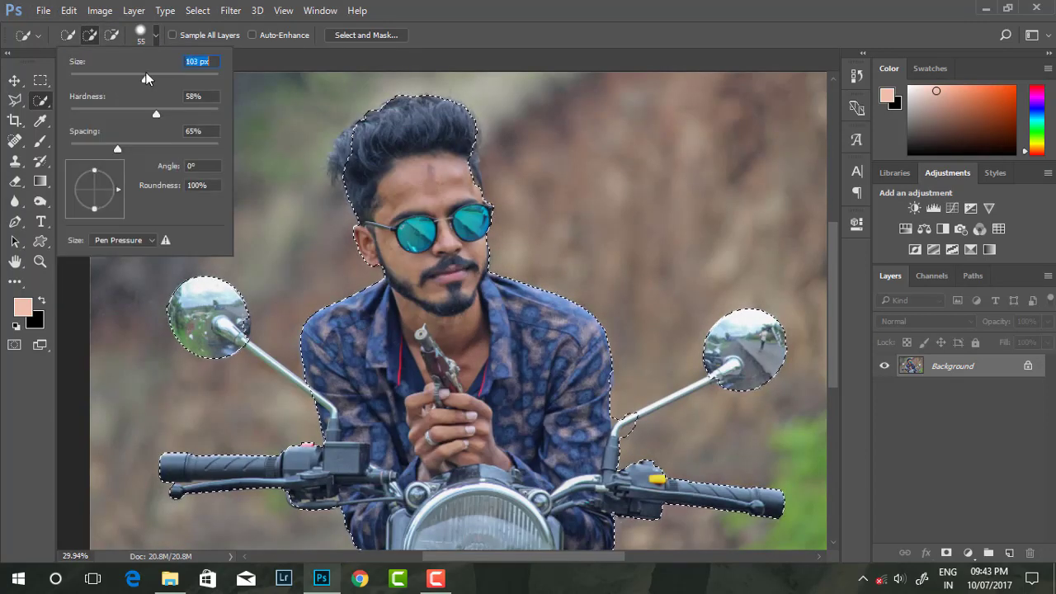
key(Return)
scroll(179, 312, up, 2)
scroll(178, 312, up, 2)
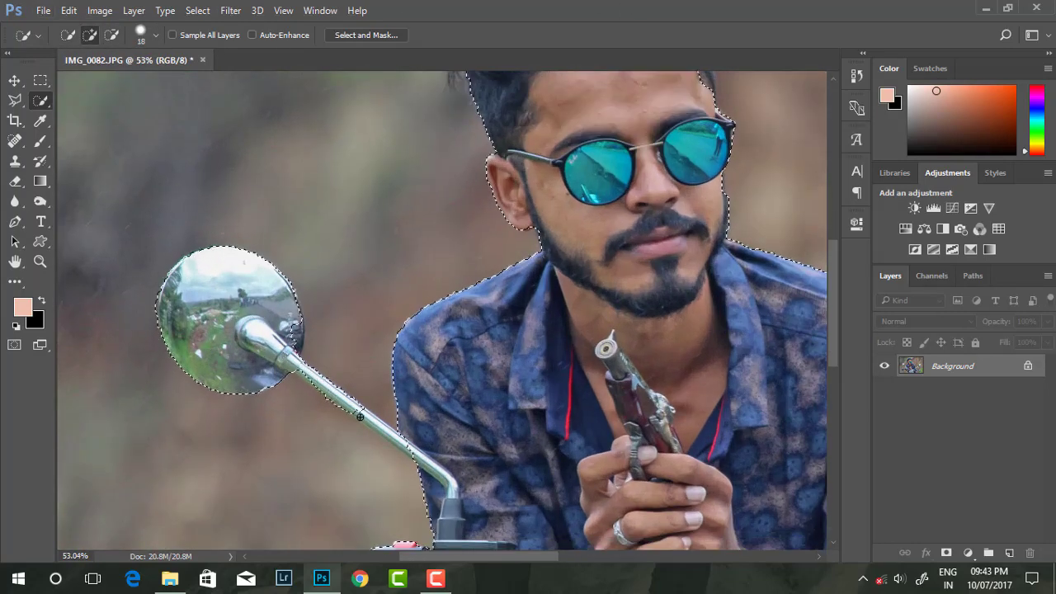
scroll(248, 321, up, 2)
scroll(248, 321, down, 1)
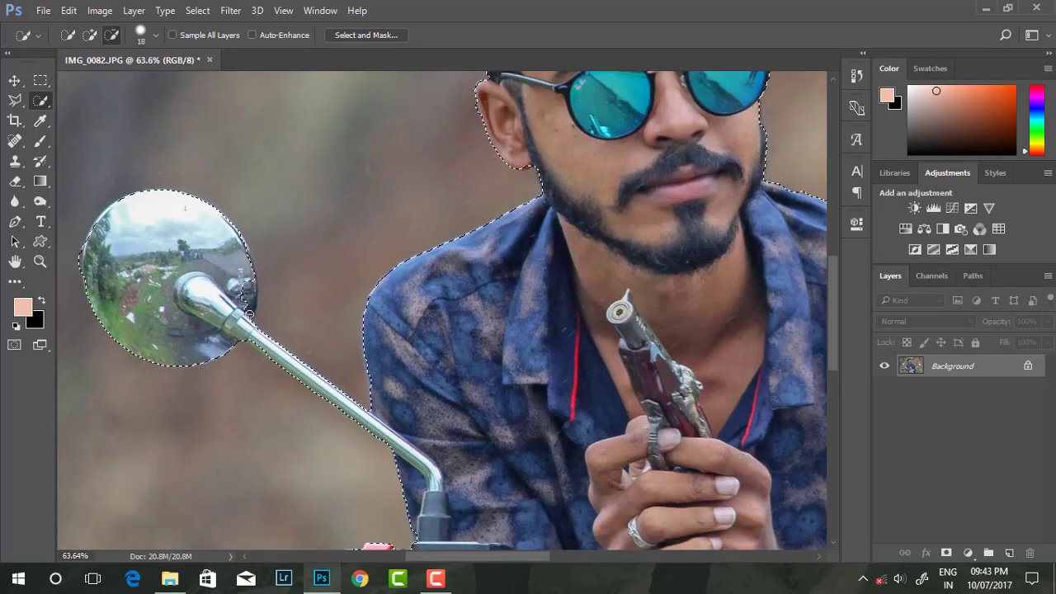
scroll(248, 321, up, 1)
scroll(247, 321, down, 1)
scroll(247, 321, up, 2)
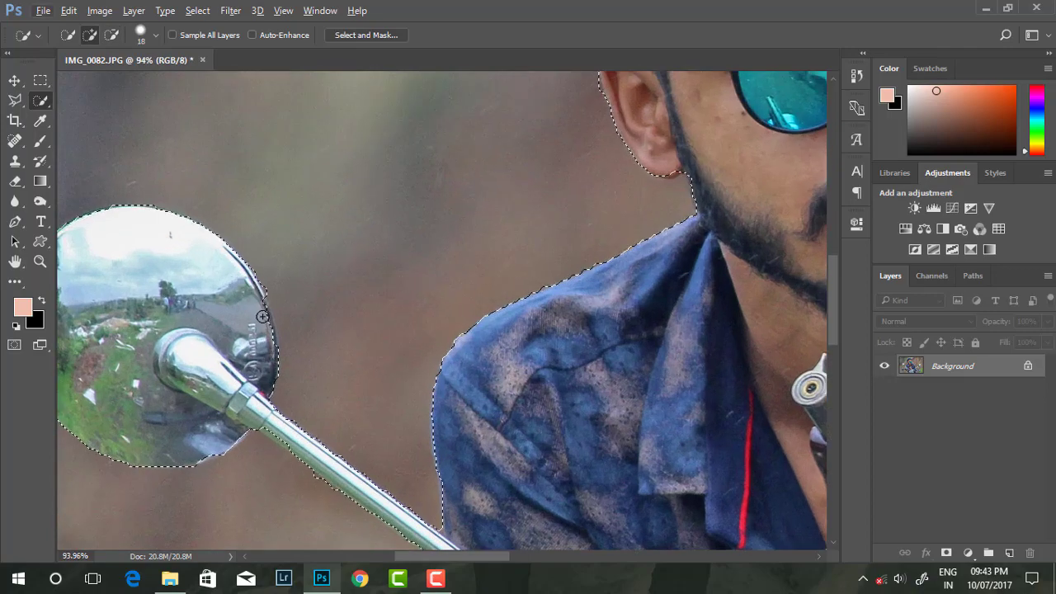
- Trim the bulge off the right mirror stem and extend the selection along its underside
scroll(297, 356, down, 2)
scroll(285, 337, down, 1)
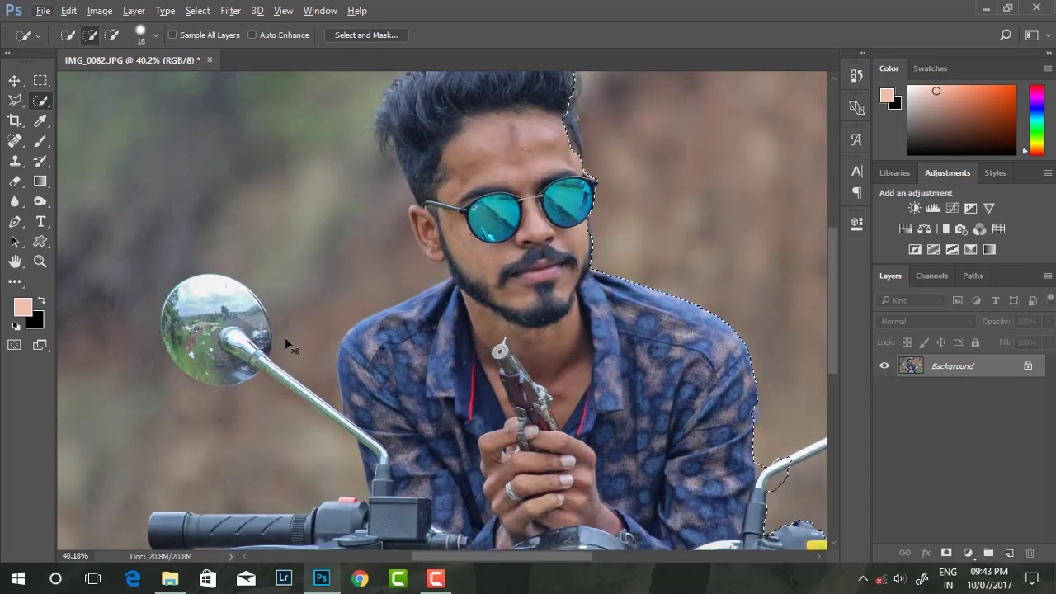
scroll(285, 337, down, 1)
scroll(314, 315, up, 1)
scroll(496, 371, down, 1)
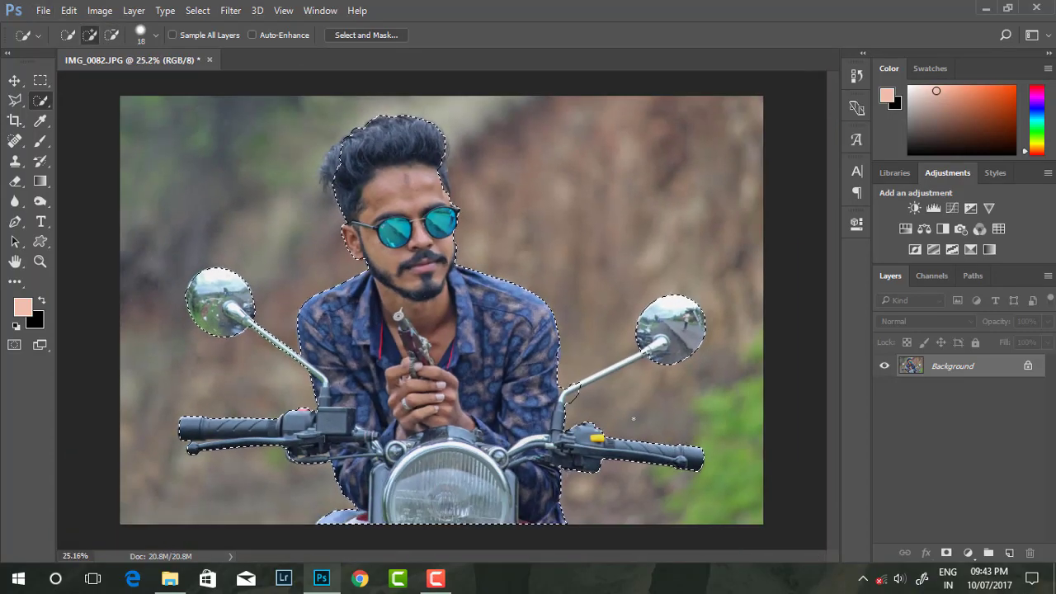
scroll(578, 404, up, 5)
alt+click(502, 402)
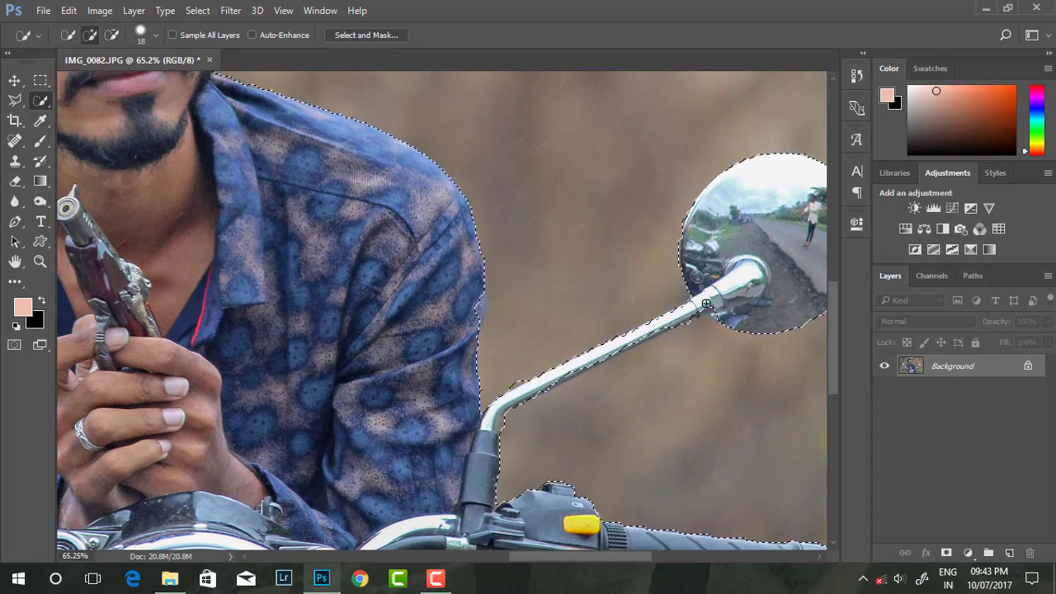
drag(507, 403, 598, 360)
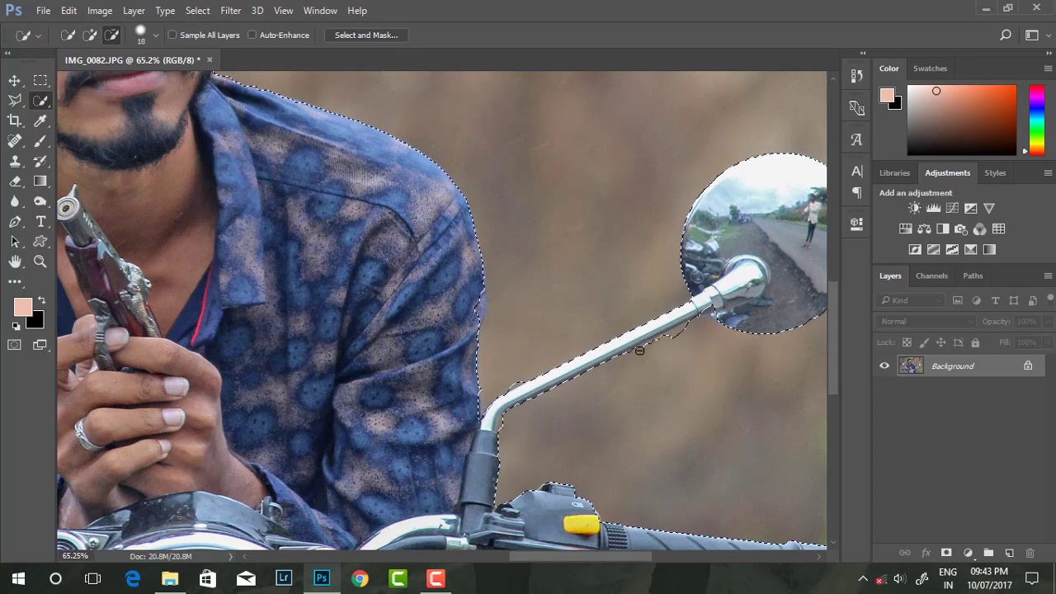
- Fit the whole image on screen, then zoom in on the left handlebar lever
key(ctrl+0)
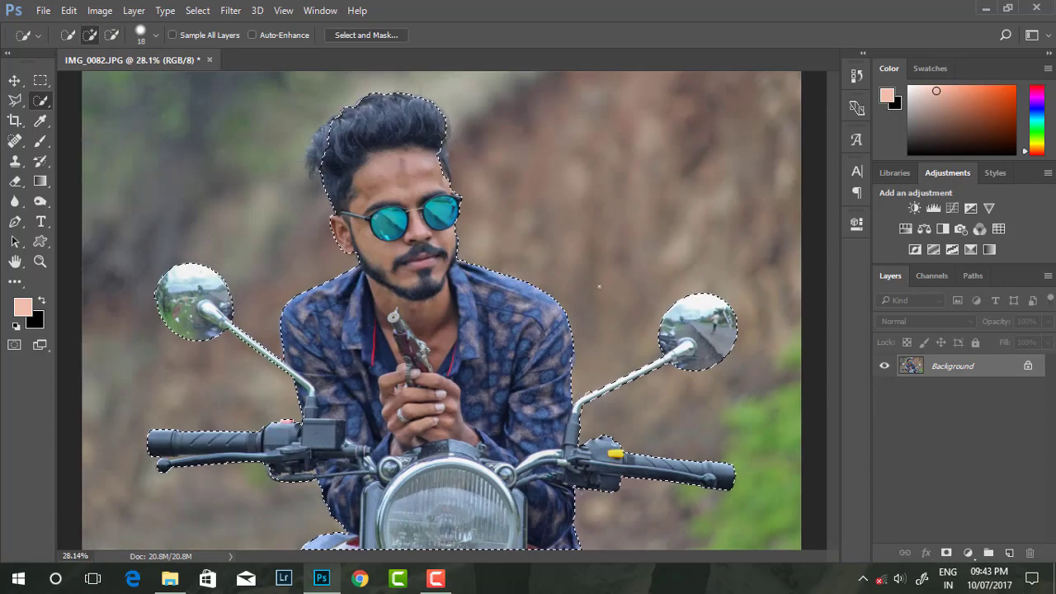
scroll(333, 188, up, 3)
scroll(332, 188, up, 3)
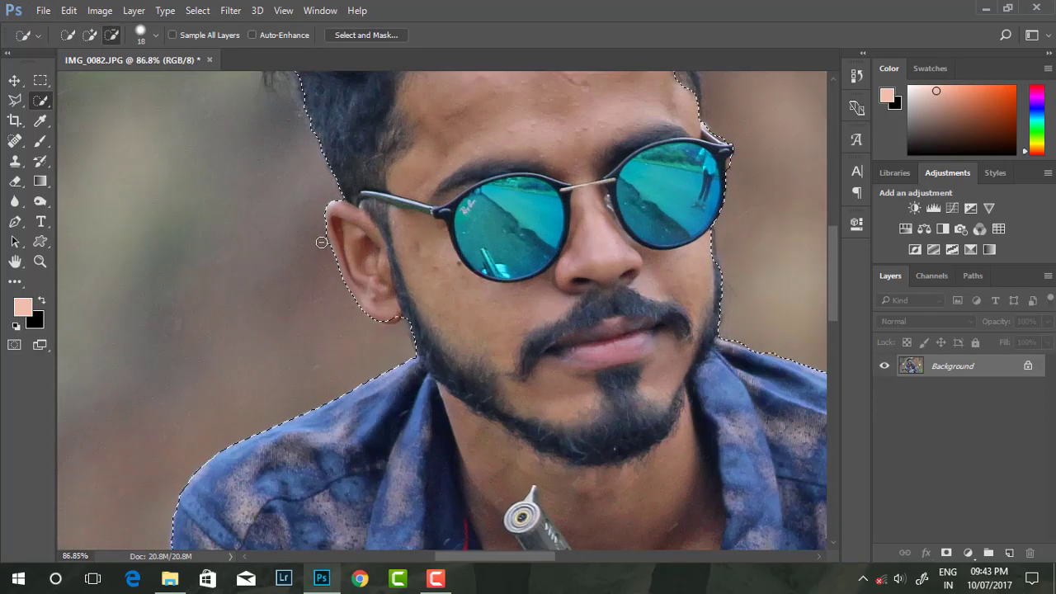
scroll(333, 188, up, 2)
scroll(341, 245, up, 2)
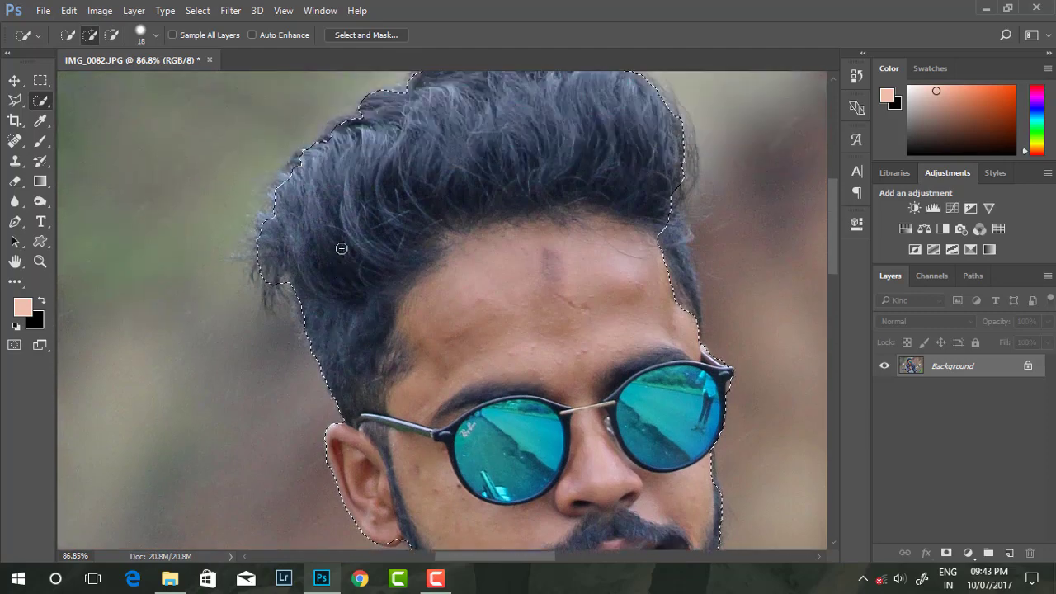
scroll(314, 235, up, 1)
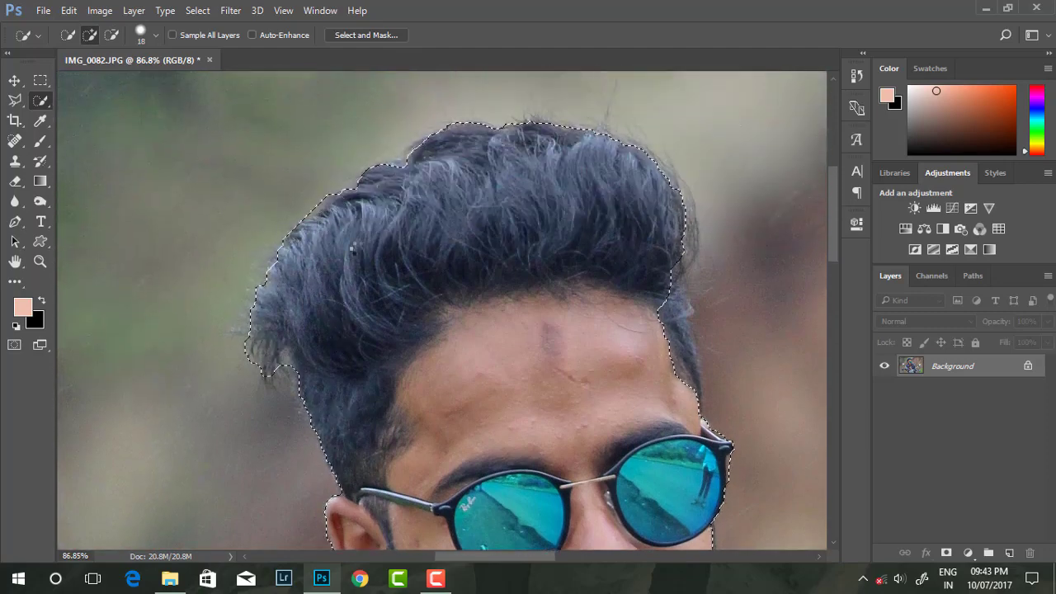
scroll(495, 252, down, 4)
scroll(524, 256, up, 3)
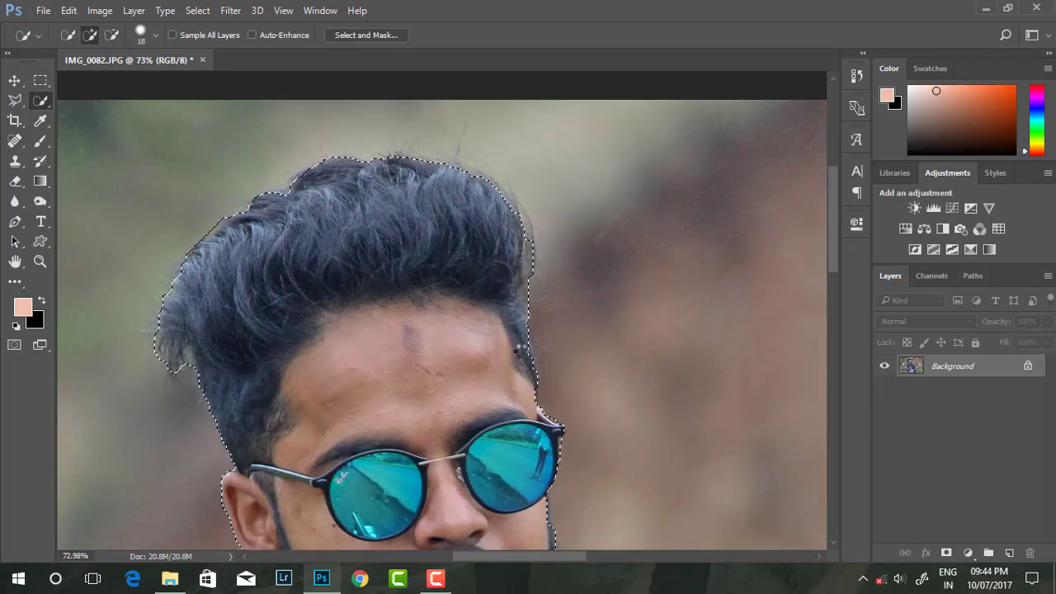
scroll(512, 313, down, 2)
scroll(502, 355, down, 2)
scroll(503, 355, up, 2)
scroll(503, 355, up, 1)
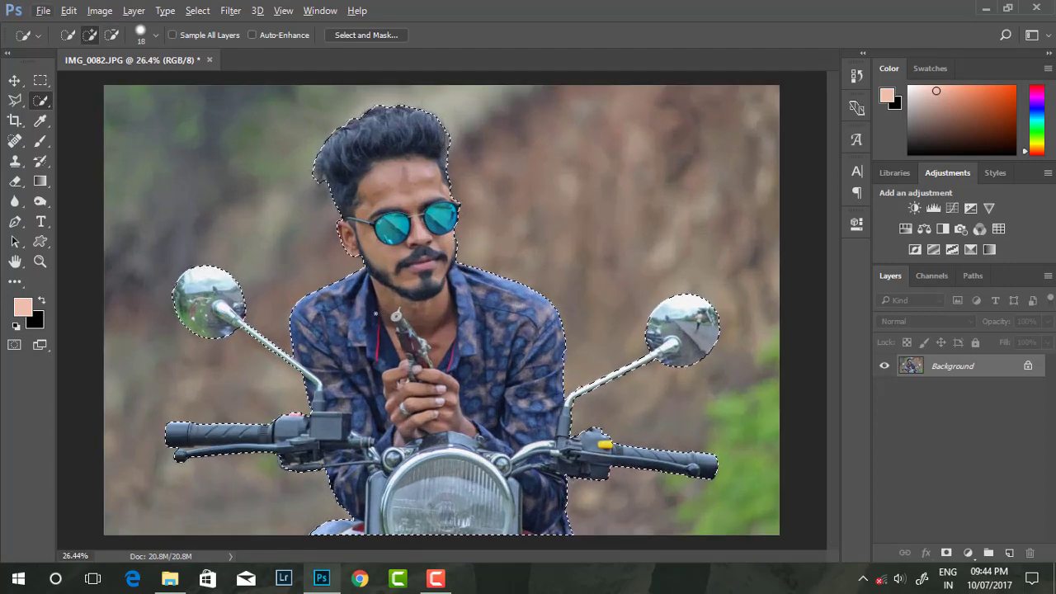
scroll(503, 355, down, 2)
scroll(502, 355, up, 3)
scroll(372, 412, up, 5)
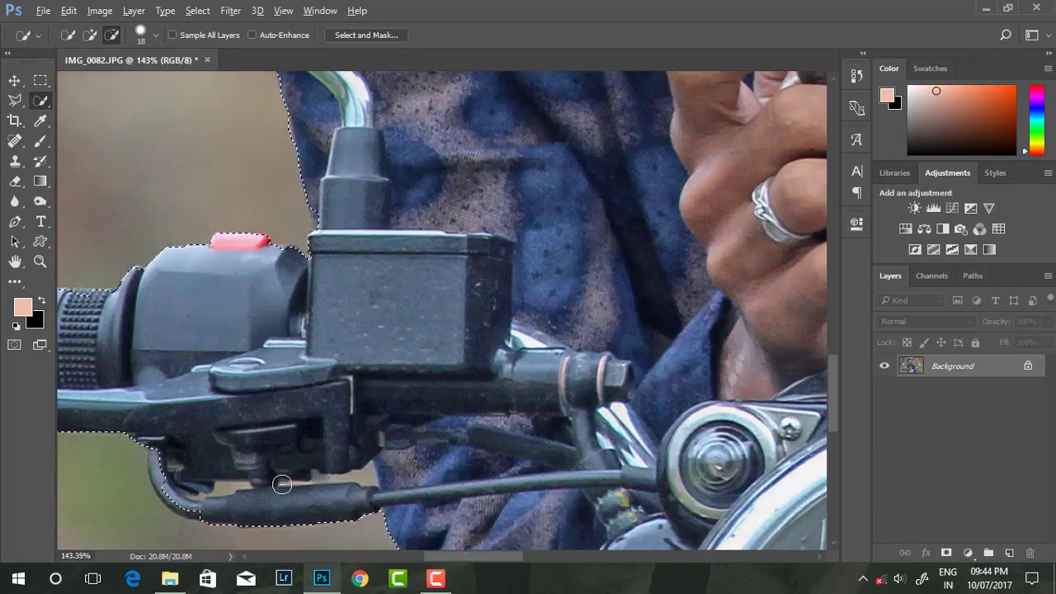
scroll(278, 484, down, 3)
scroll(338, 424, down, 1)
- Set the brush to 8 px and subtract the background gap under the left lever
click(152, 35)
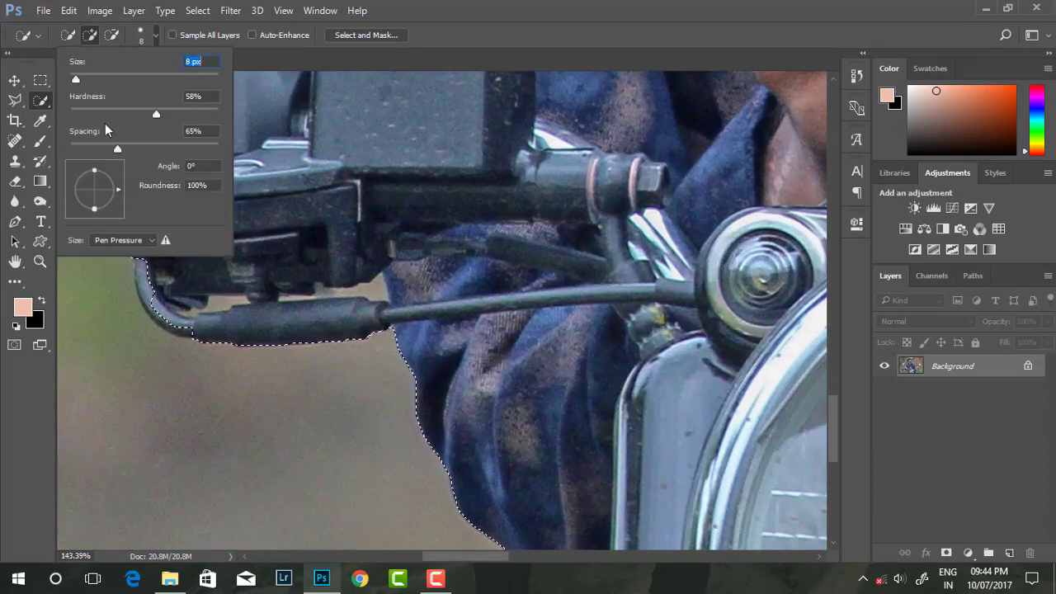
alt+click(219, 305)
alt+click(203, 311)
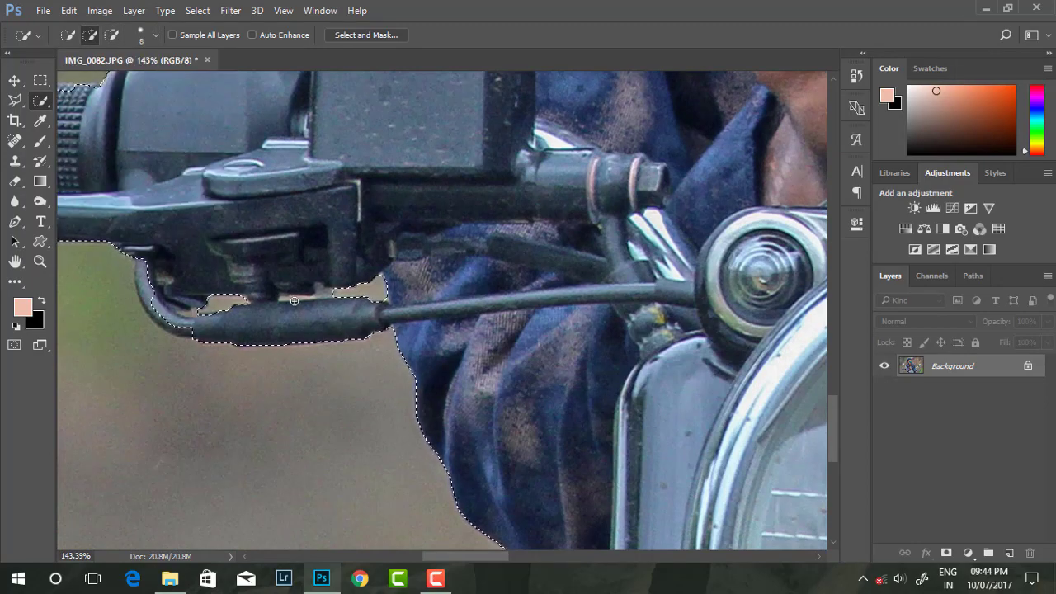
scroll(293, 301, down, 5)
scroll(283, 304, up, 4)
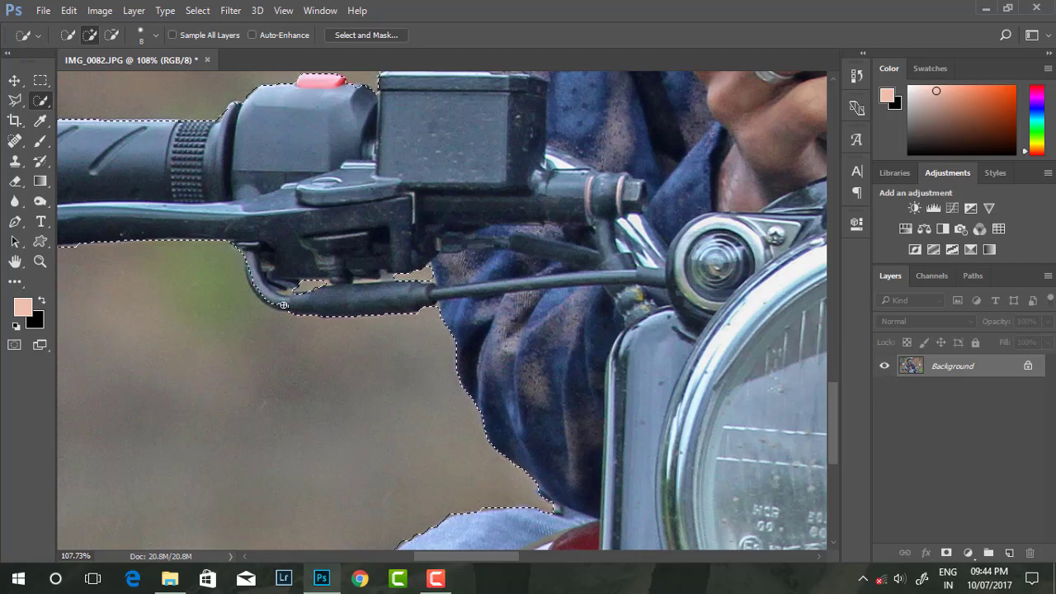
- Switch to subtract mode and check the selection edges beside the face and glasses
key(alt)
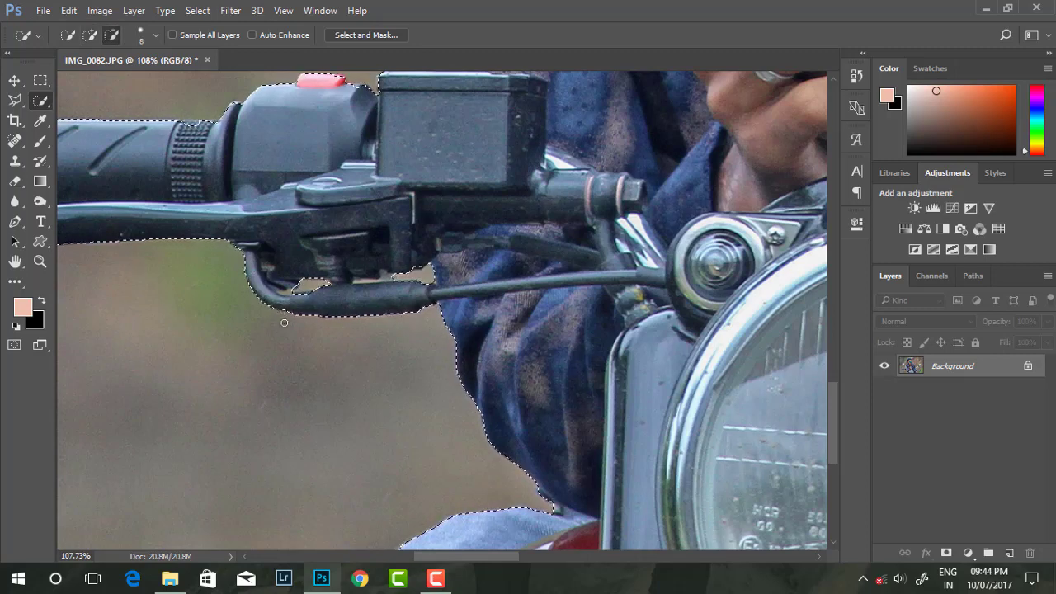
scroll(283, 322, down, 2)
scroll(284, 323, down, 2)
scroll(284, 323, down, 2)
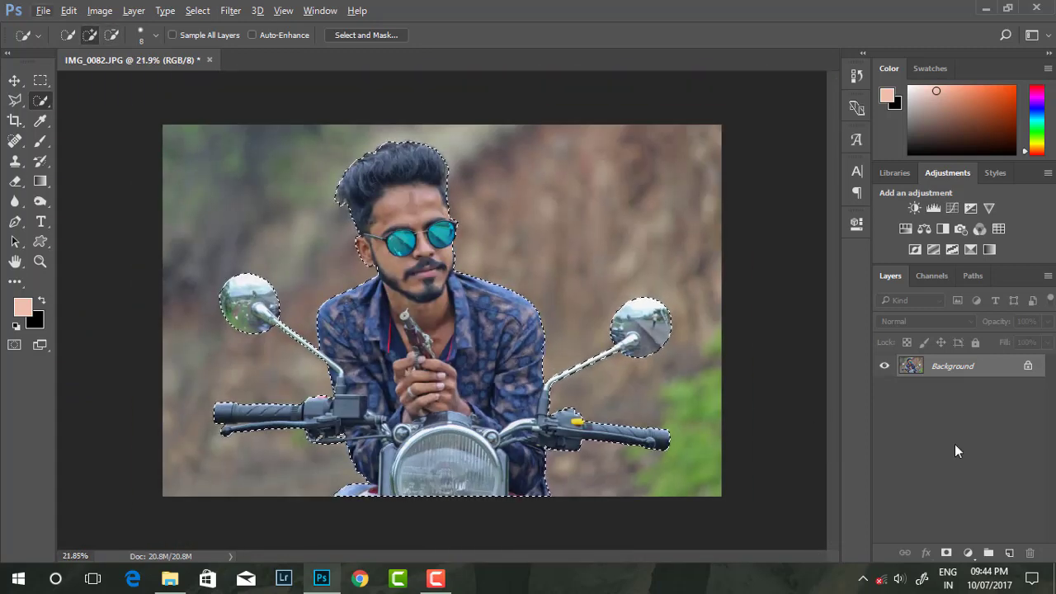
scroll(425, 260, up, 2)
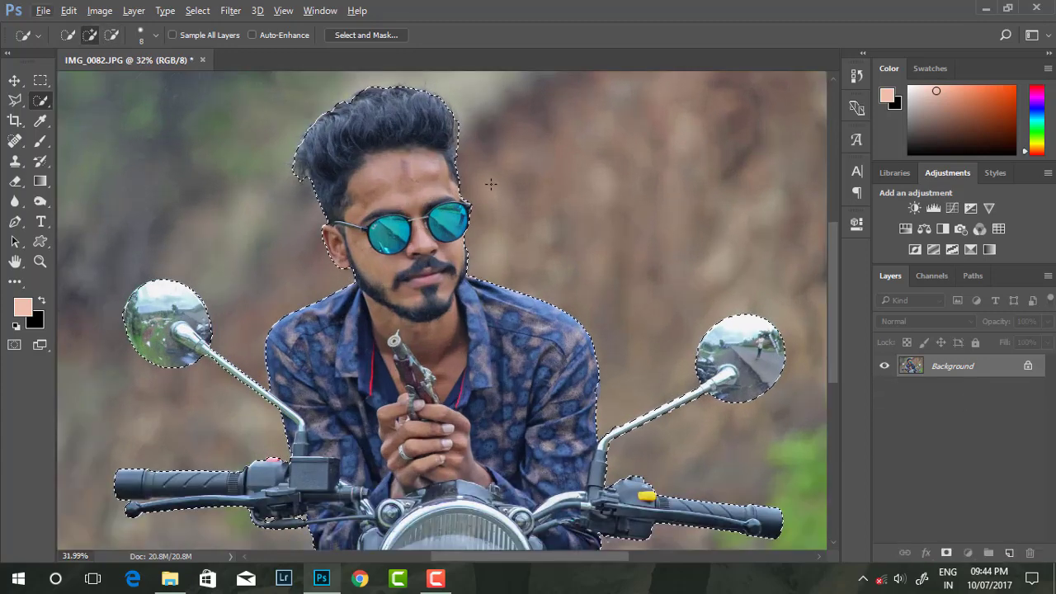
scroll(491, 184, up, 2)
scroll(491, 183, up, 3)
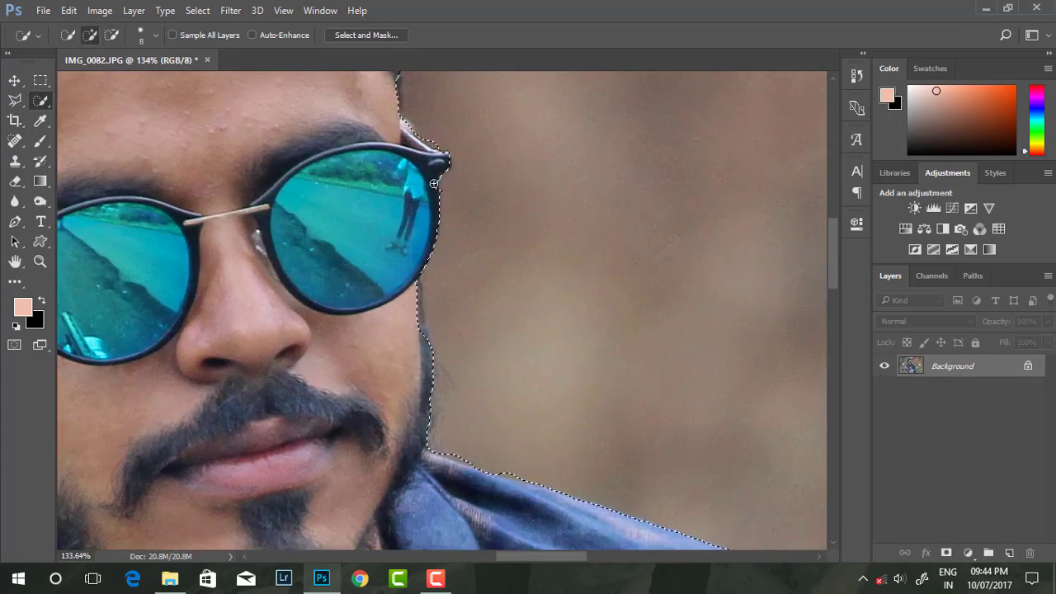
key(alt)
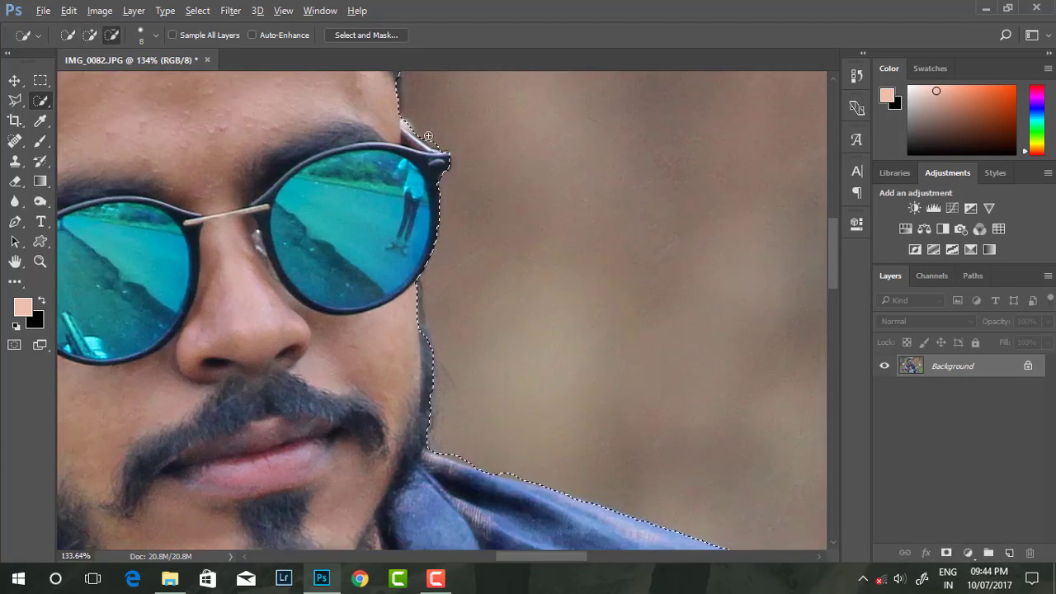
scroll(427, 165, down, 2)
scroll(428, 207, down, 2)
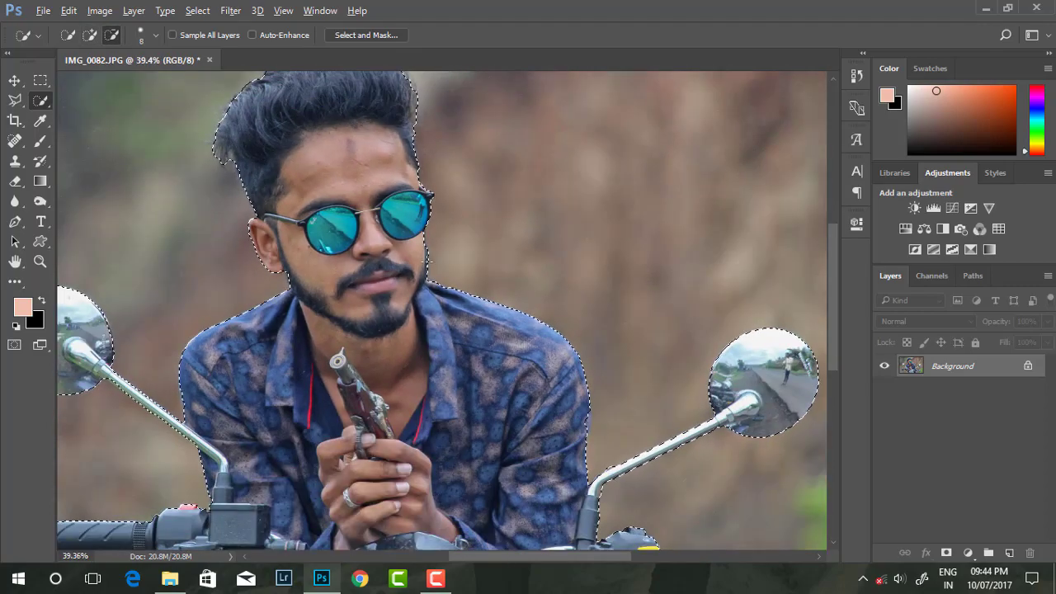
scroll(426, 258, down, 1)
scroll(396, 255, up, 2)
scroll(371, 252, up, 2)
scroll(353, 250, up, 1)
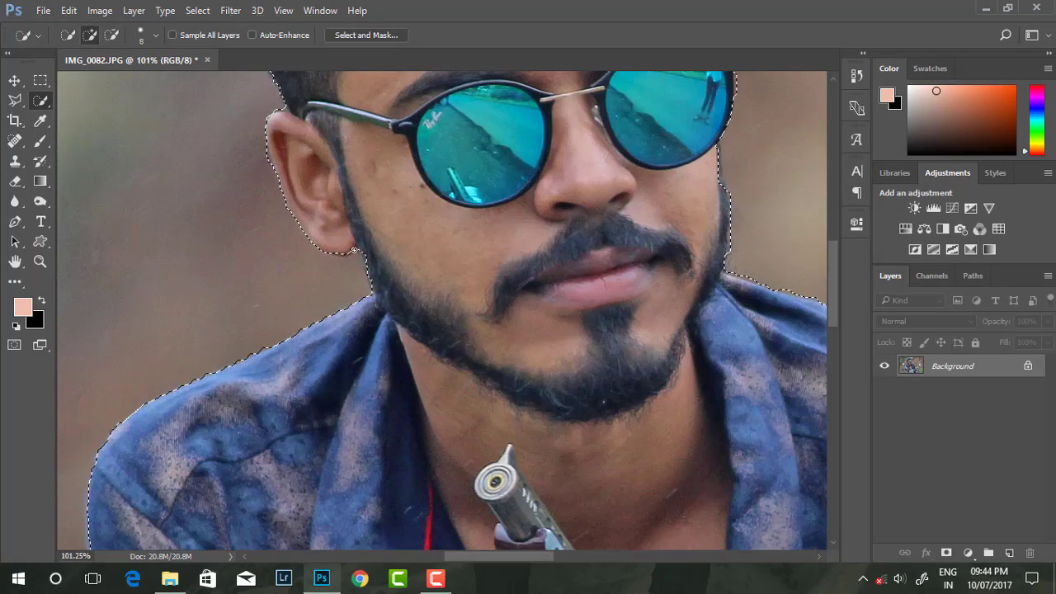
- Feather the selection by 1 pixel
scroll(354, 250, down, 5)
right_click(355, 212)
click(392, 259)
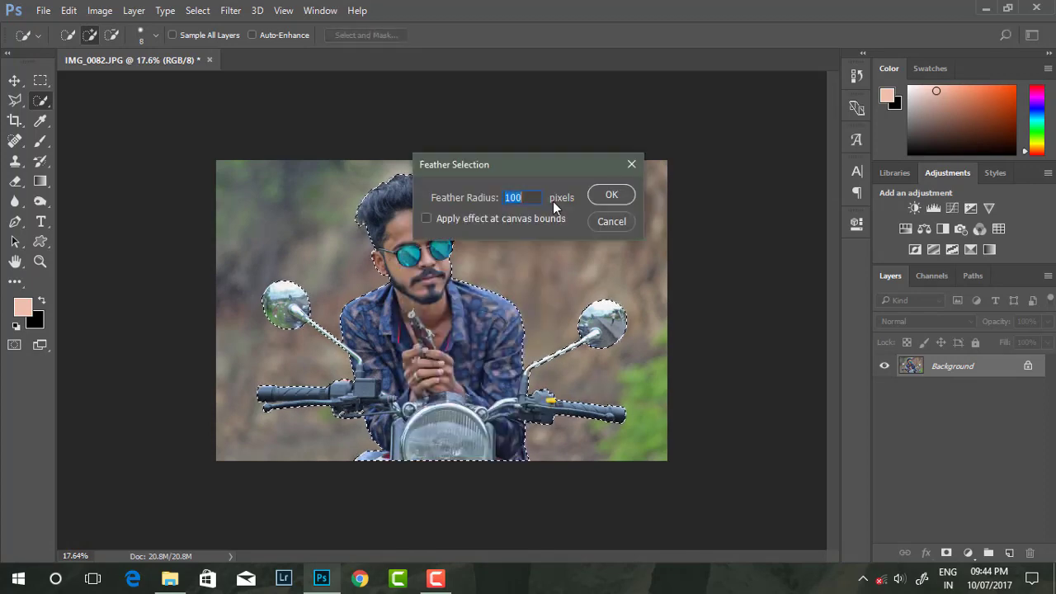
text(1)
click(609, 197)
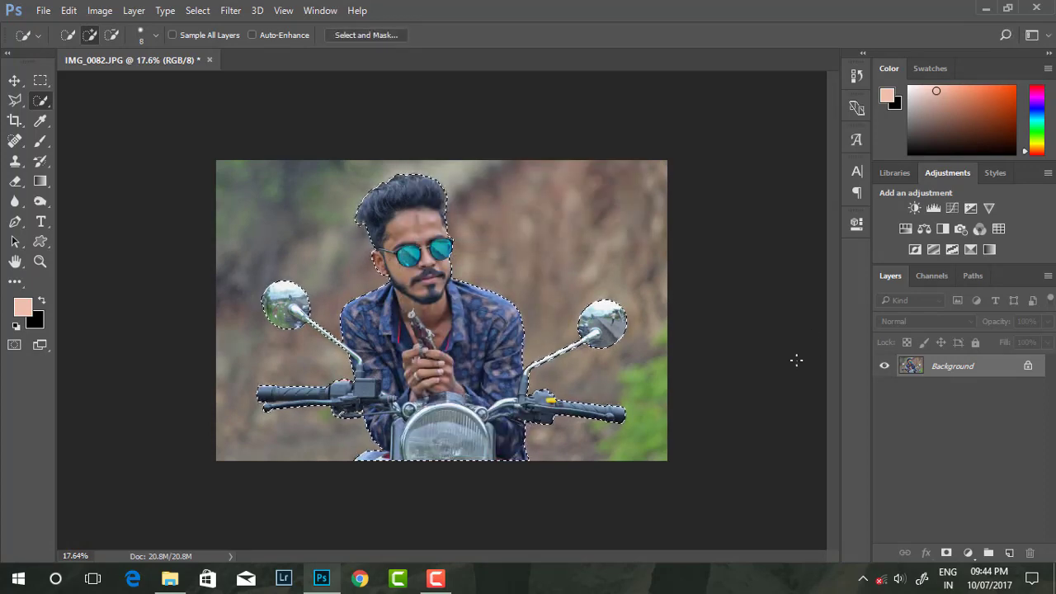
- Refine the hair edges in Select and Mask with a 42 px Refine Edge Brush
click(375, 44)
scroll(360, 225, up, 1)
scroll(360, 225, up, 1)
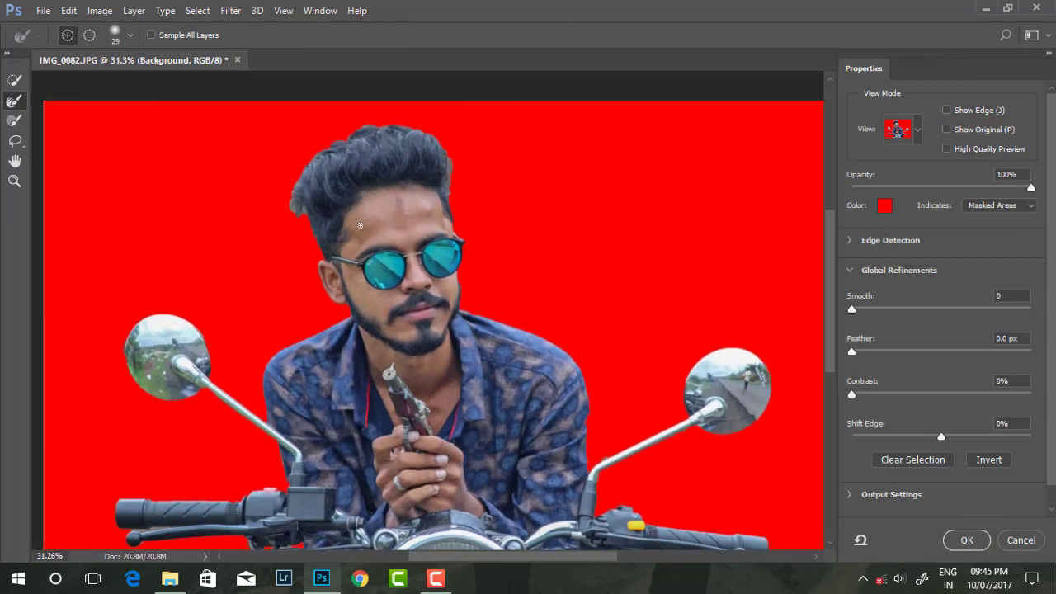
scroll(360, 225, up, 1)
scroll(652, 239, up, 1)
click(130, 35)
drag(74, 78, 80, 78)
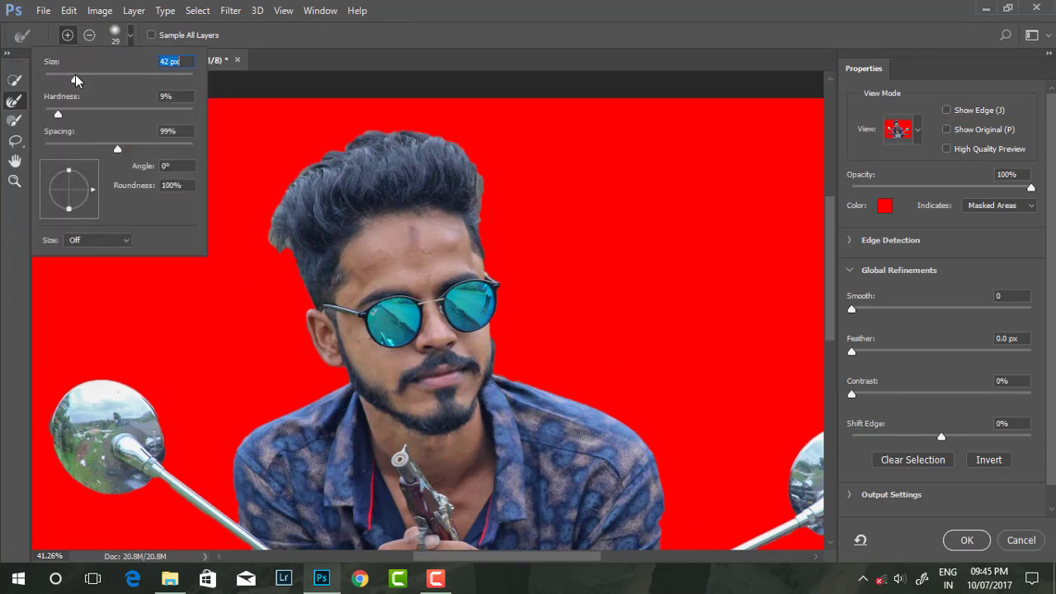
click(287, 246)
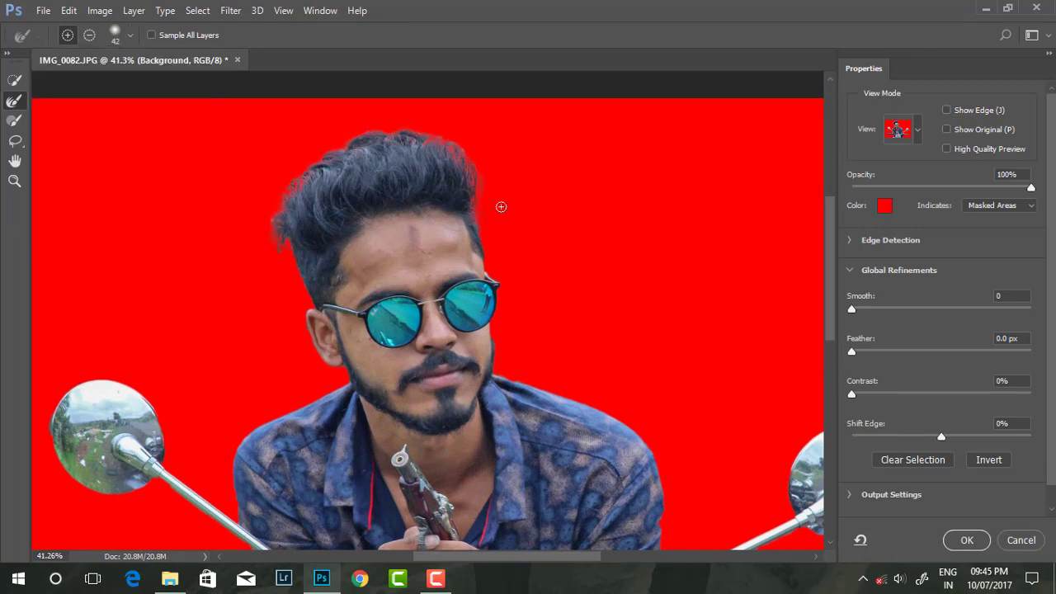
scroll(501, 206, down, 4)
click(967, 540)
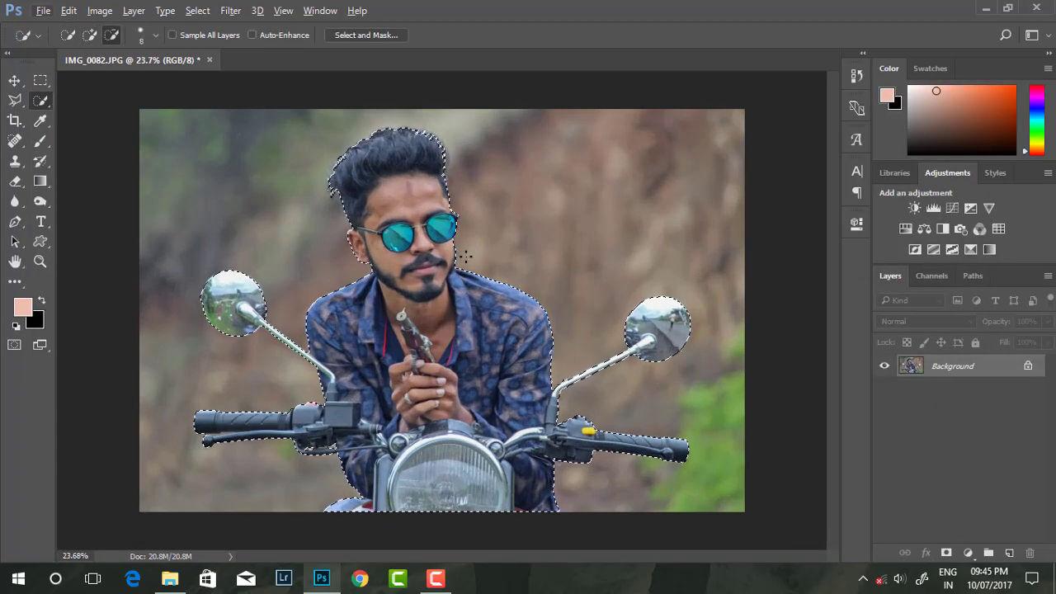
- Copy the selected rider and bike to Layer 1 and check the cut-out by toggling layers
key(ctrl+j)
click(885, 388)
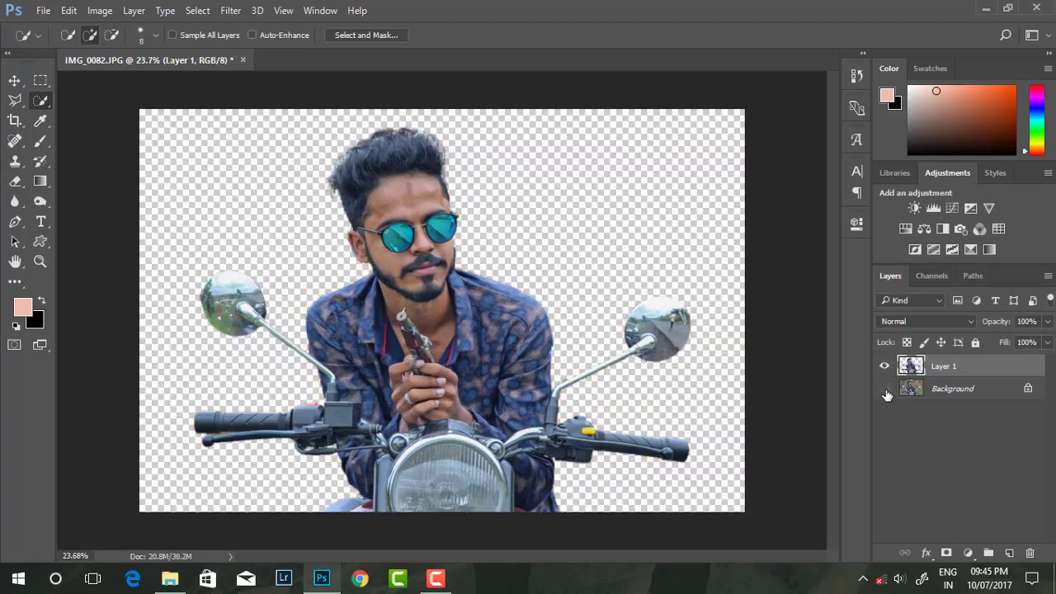
click(885, 388)
click(885, 388)
click(885, 388)
click(885, 388)
click(885, 388)
click(885, 365)
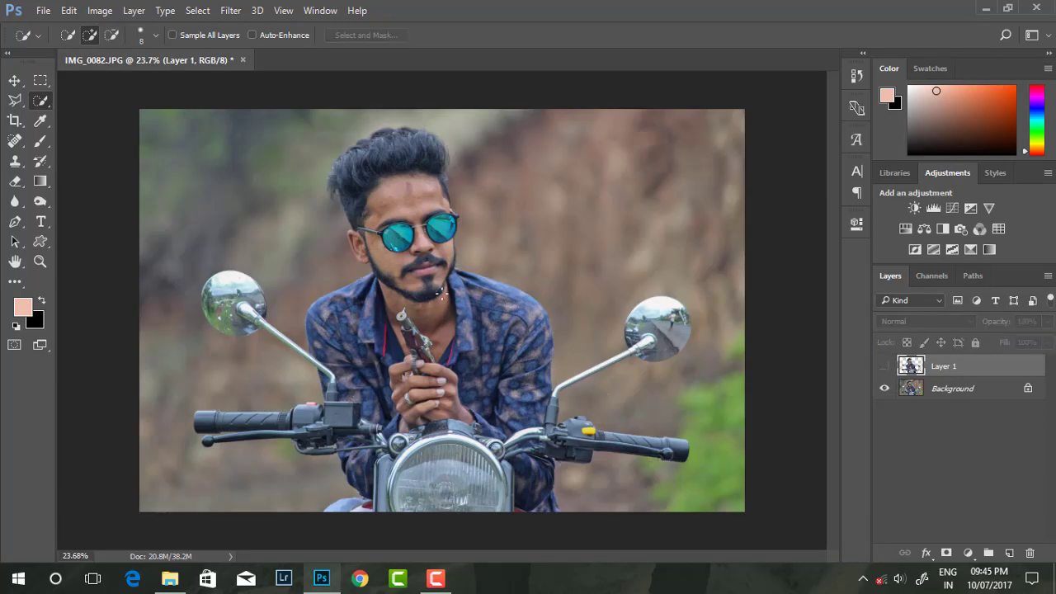
scroll(561, 338, down, 3)
- Load Layer 1's outline as a selection and unlock the Background as Layer 0
ctrl+click(908, 367)
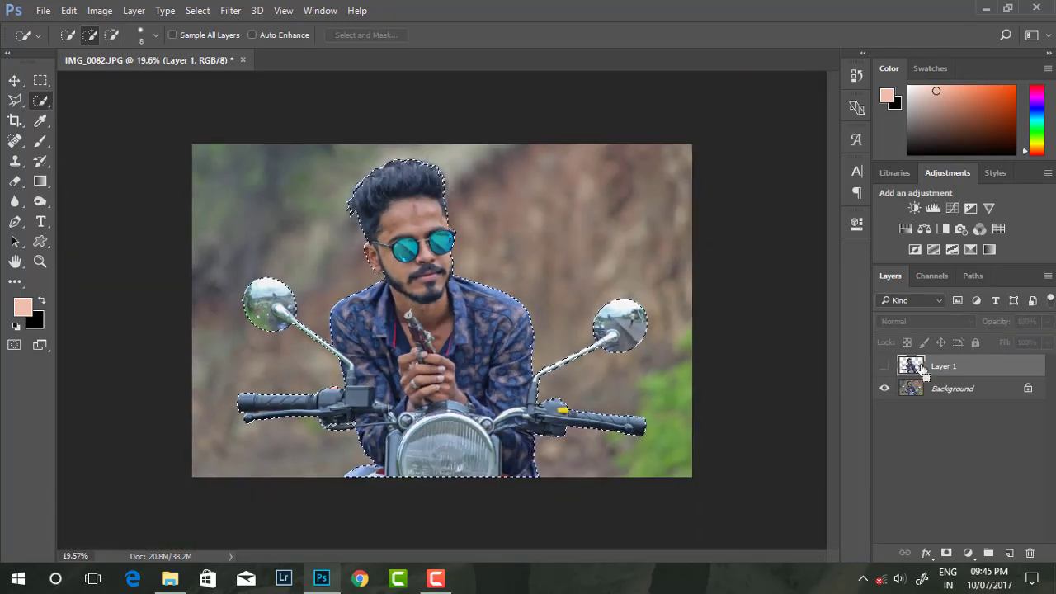
click(69, 10)
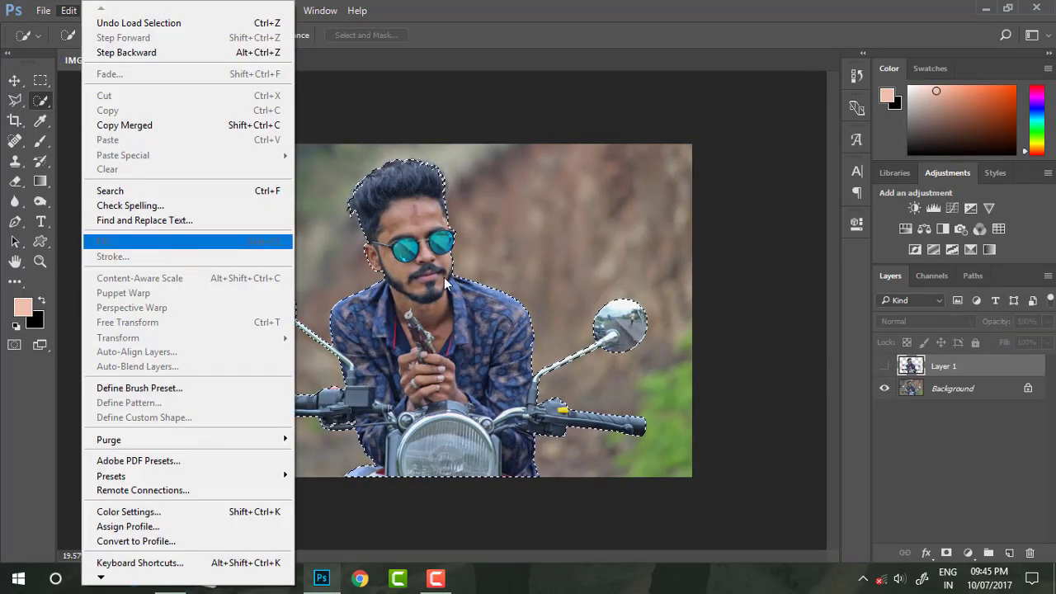
click(955, 388)
alt+double_click(955, 388)
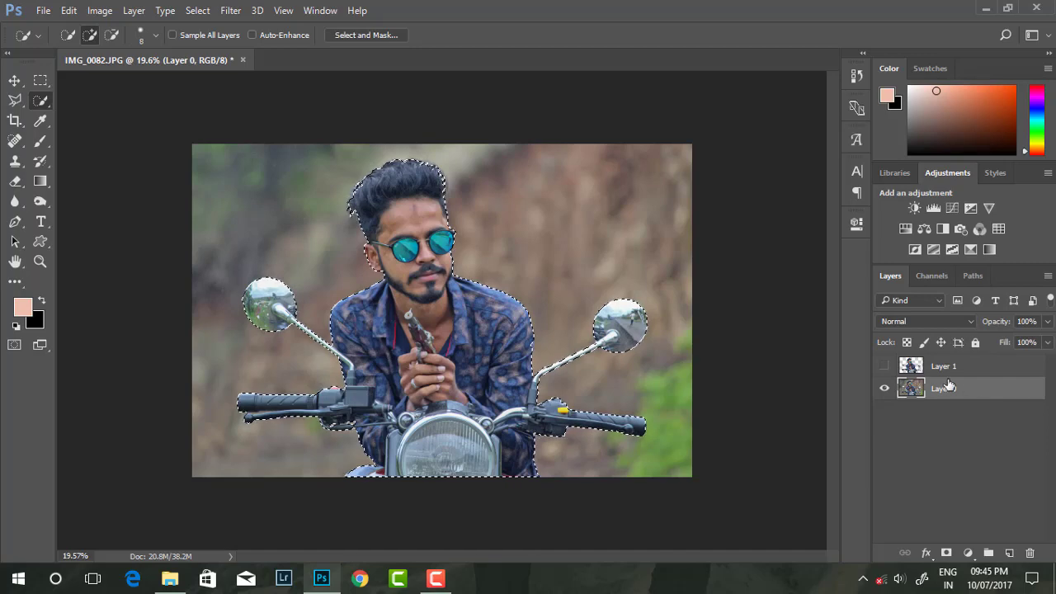
- Content-Aware Fill the selected rider area on Layer 0, then deselect
click(66, 11)
click(113, 242)
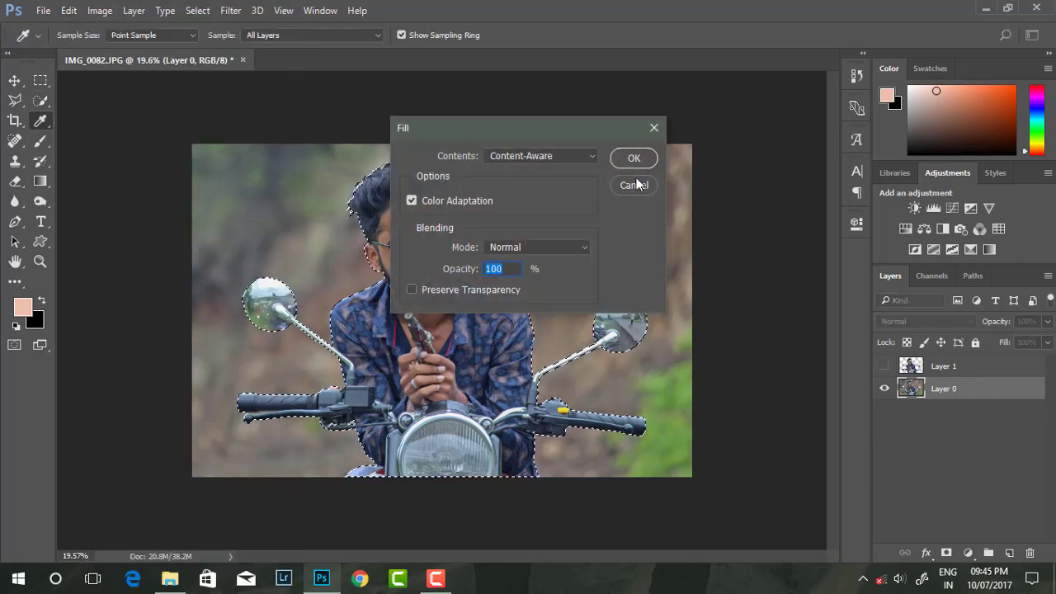
click(632, 156)
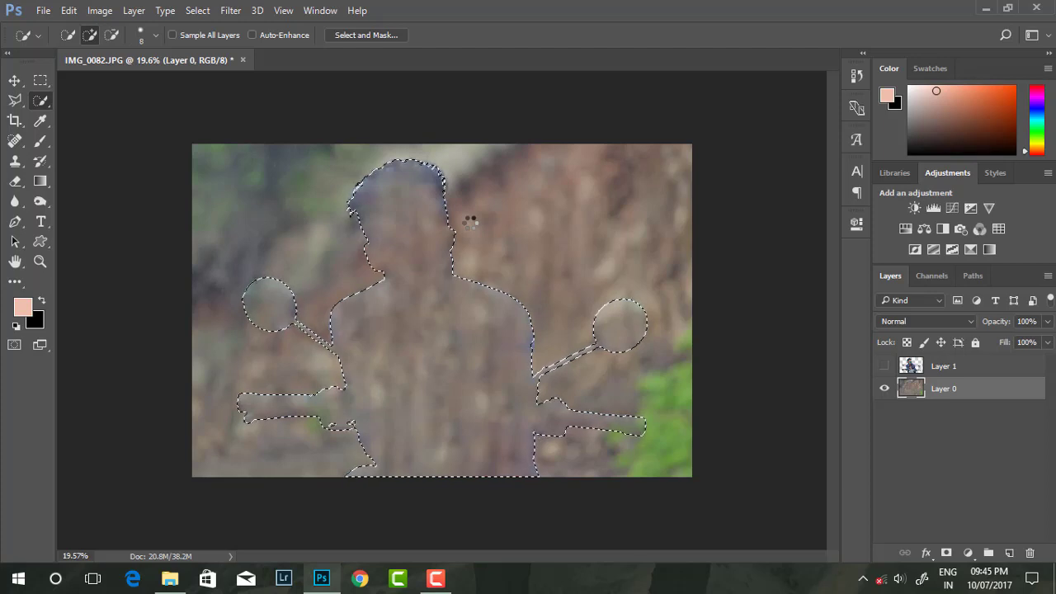
click(40, 80)
key(ctrl+d)
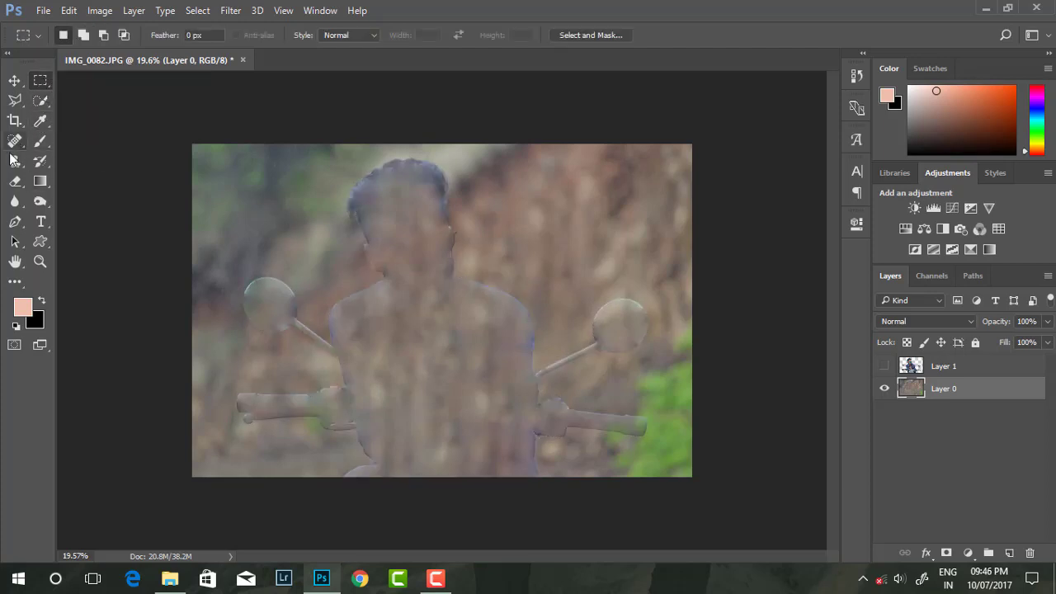
- Clone rock and foliage texture over the dark outline edge, leftover mirror head and handlebar end
click(15, 161)
scroll(218, 450, up, 1)
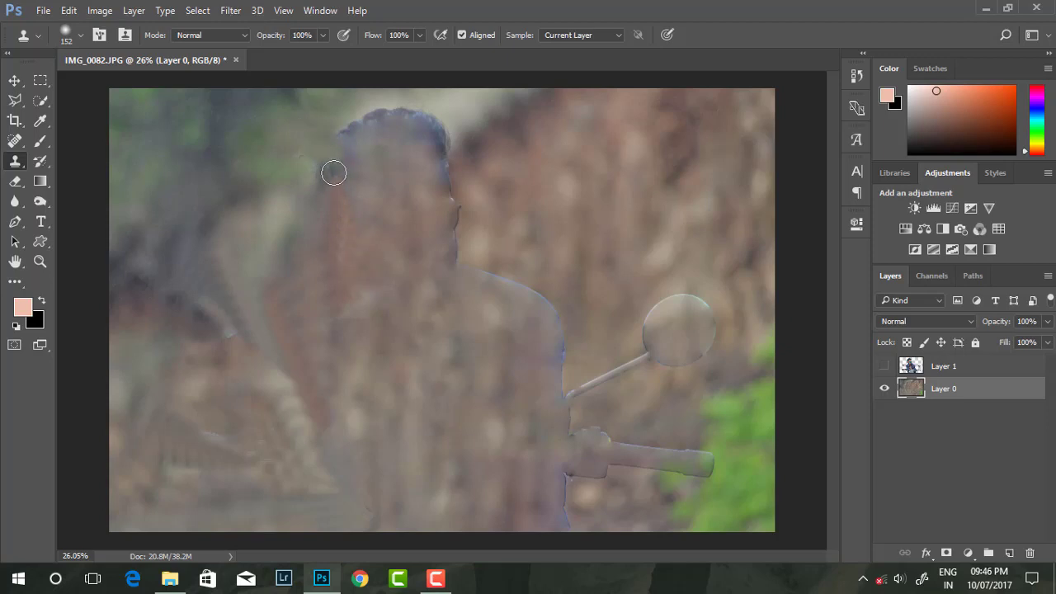
mouse_move(437, 129)
mouse_down()
mouse_move(405, 124)
mouse_move(472, 179)
mouse_move(448, 220)
mouse_move(458, 240)
mouse_move(396, 104)
mouse_move(453, 165)
mouse_move(451, 236)
mouse_move(455, 153)
mouse_move(458, 241)
mouse_move(550, 325)
mouse_move(562, 379)
mouse_move(621, 392)
mouse_move(677, 349)
mouse_move(624, 347)
mouse_move(602, 377)
mouse_move(655, 302)
mouse_move(660, 346)
mouse_up()
mouse_move(724, 292)
mouse_down()
mouse_move(672, 302)
mouse_move(662, 275)
mouse_move(672, 343)
mouse_move(697, 349)
mouse_up()
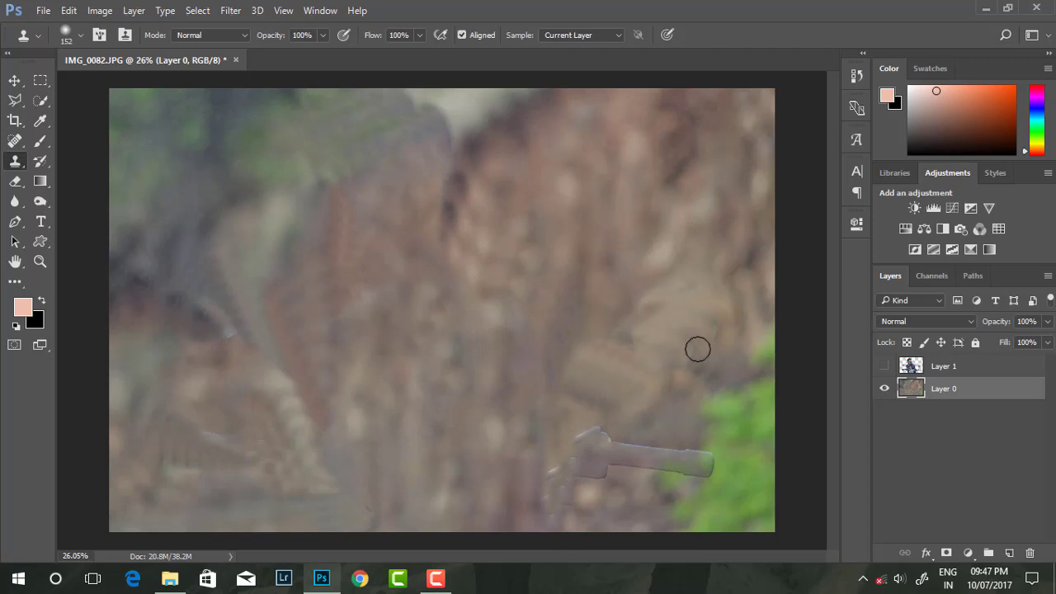
mouse_move(669, 408)
mouse_down()
mouse_move(665, 460)
mouse_move(682, 451)
mouse_move(661, 488)
mouse_move(619, 471)
mouse_move(566, 490)
mouse_move(556, 475)
mouse_up()
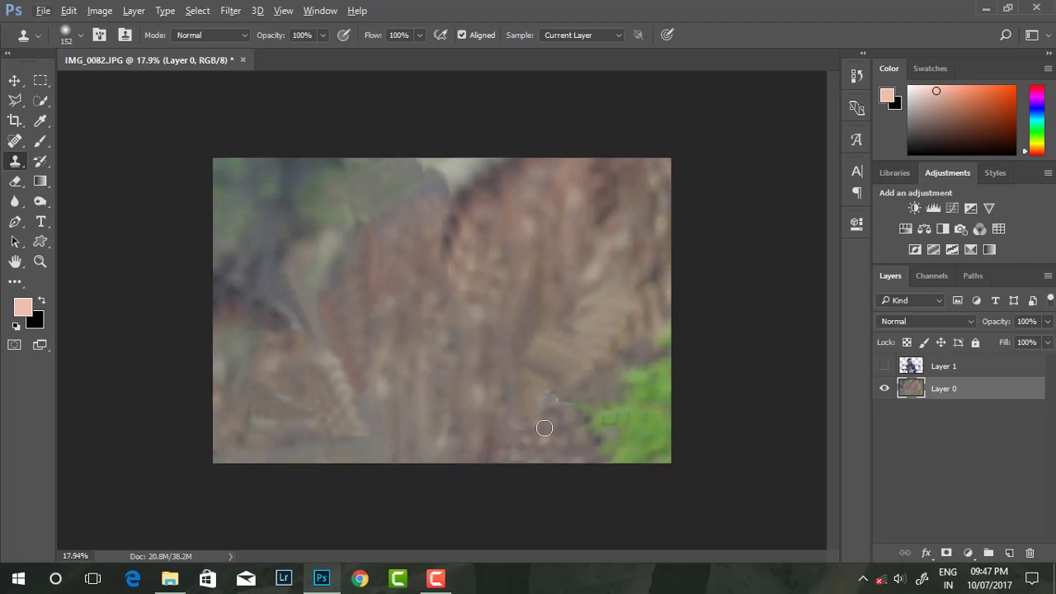
- Set a new clone source and paint grass texture over the remaining traces at the lower right
scroll(590, 433, down, 1)
alt+click(611, 424)
drag(611, 424, 648, 429)
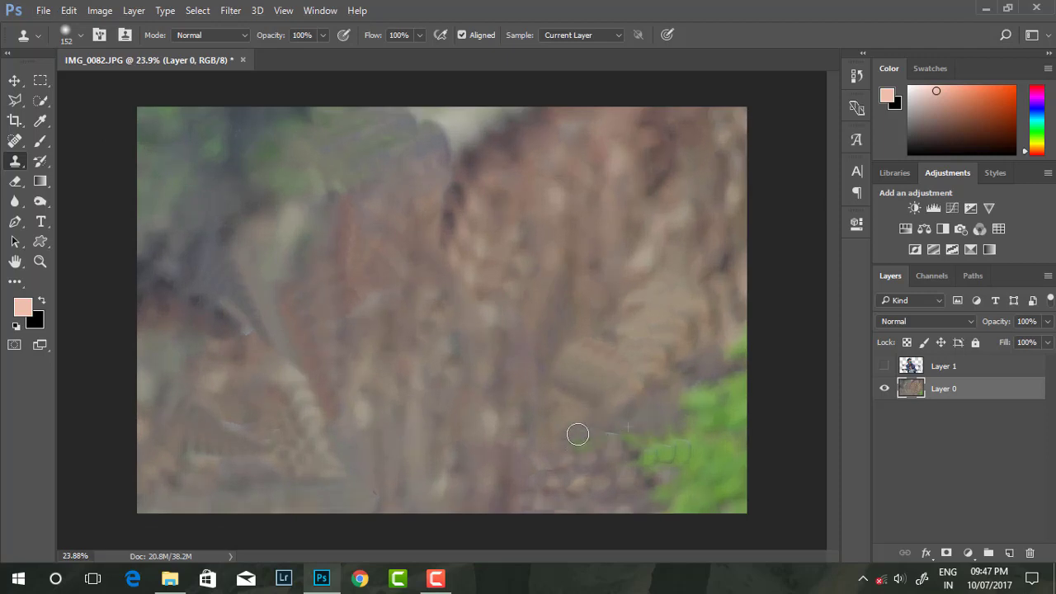
mouse_move(578, 433)
mouse_down()
mouse_move(663, 455)
mouse_move(619, 477)
mouse_move(559, 466)
mouse_up()
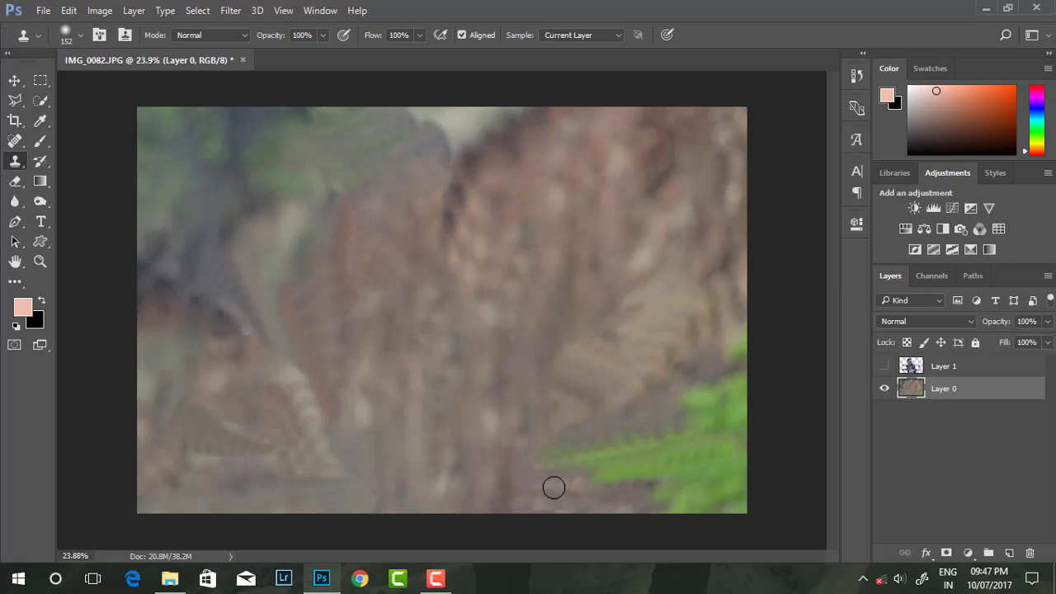
scroll(554, 488, down, 1)
click(232, 11)
mouse_move(326, 181)
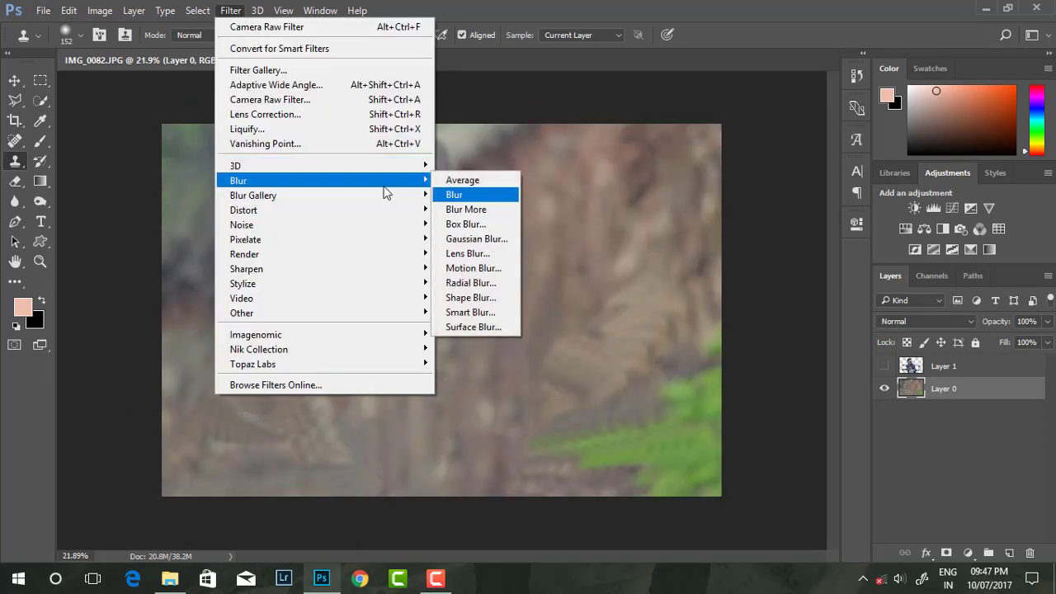
- Start a Tilt-Shift blur with the transition band pushed off the image, and begin tuning the bokeh
click(474, 224)
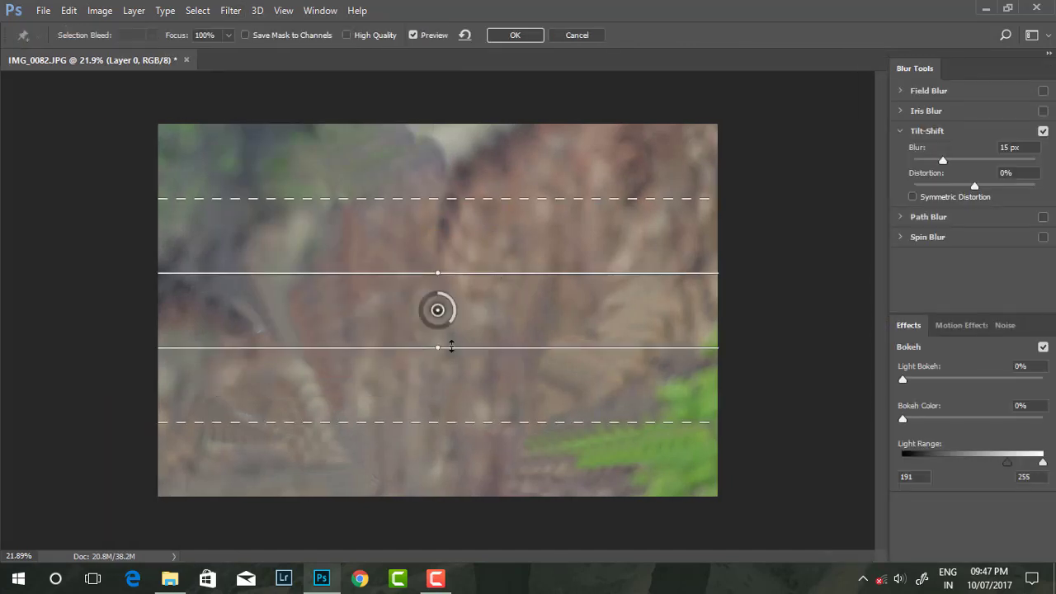
drag(446, 491, 446, 526)
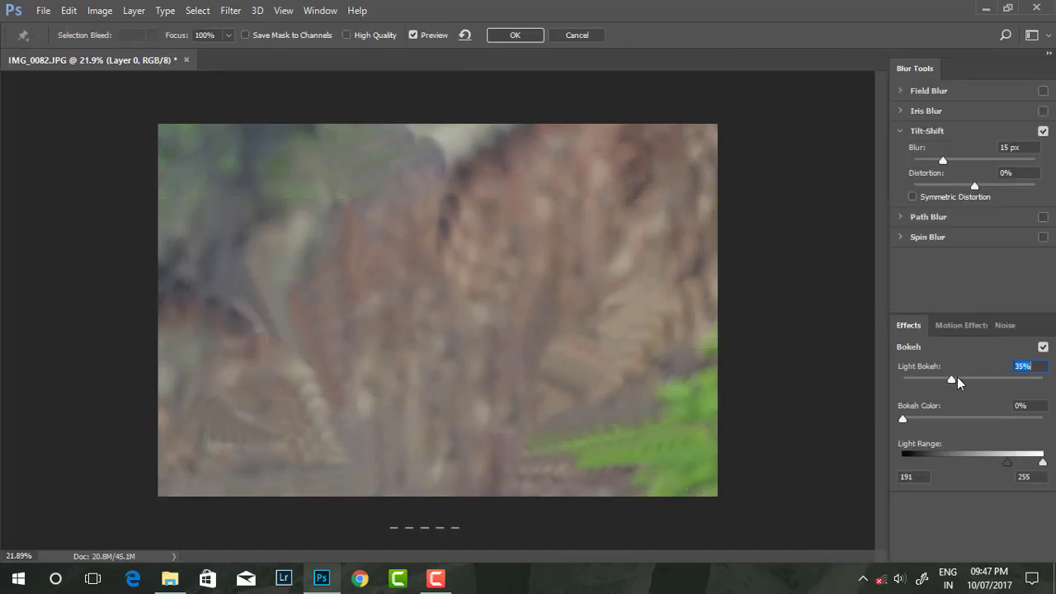
drag(958, 377, 955, 379)
drag(934, 419, 949, 421)
drag(1004, 464, 982, 464)
drag(944, 420, 982, 421)
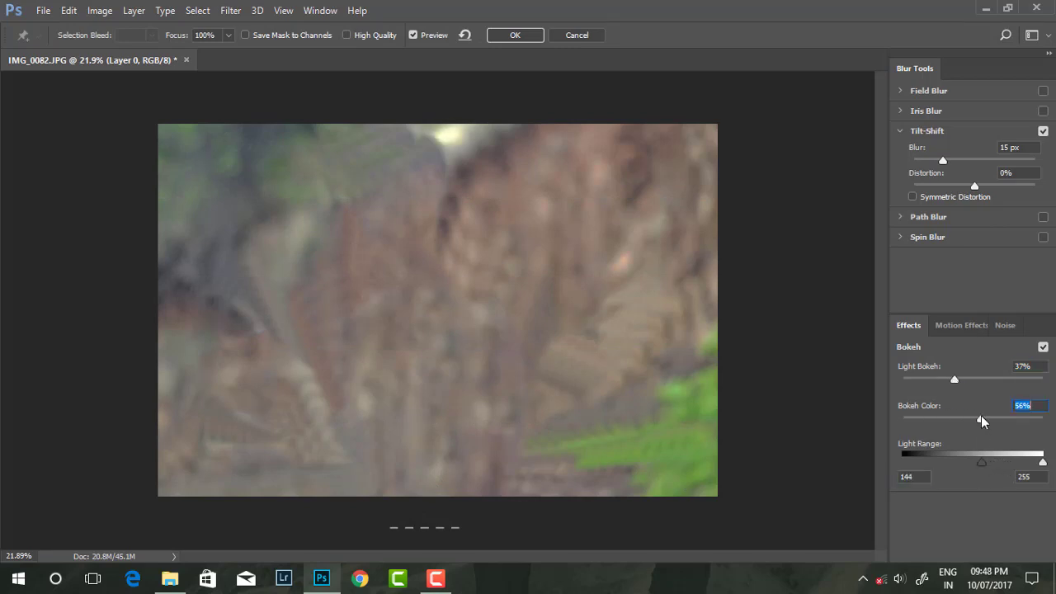
- Finalize Light Bokeh 43%, Bokeh Color 98%, Light Range 132–241 and Blur 39 px, then apply
drag(977, 381, 989, 377)
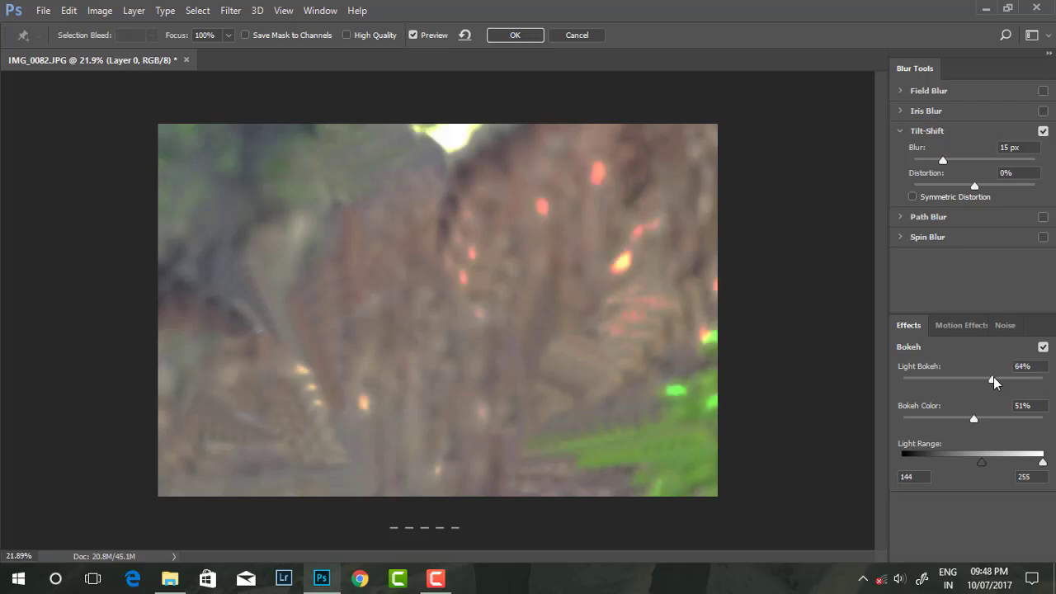
drag(991, 418, 1002, 421)
drag(987, 380, 965, 381)
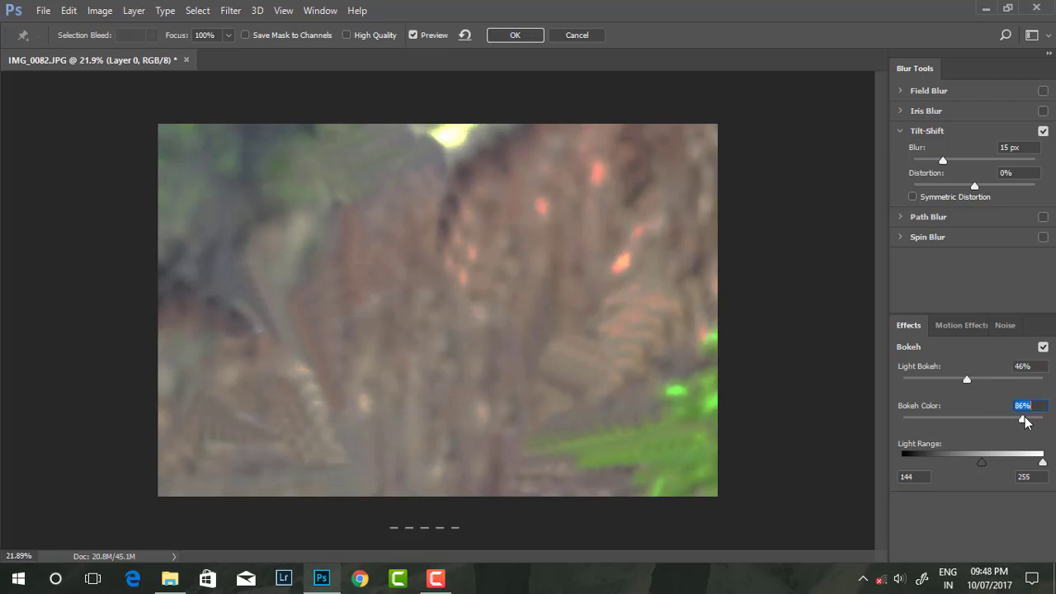
drag(1029, 425, 1041, 421)
drag(966, 382, 962, 381)
mouse_move(1043, 464)
mouse_down()
mouse_move(975, 463)
mouse_move(1037, 468)
mouse_up()
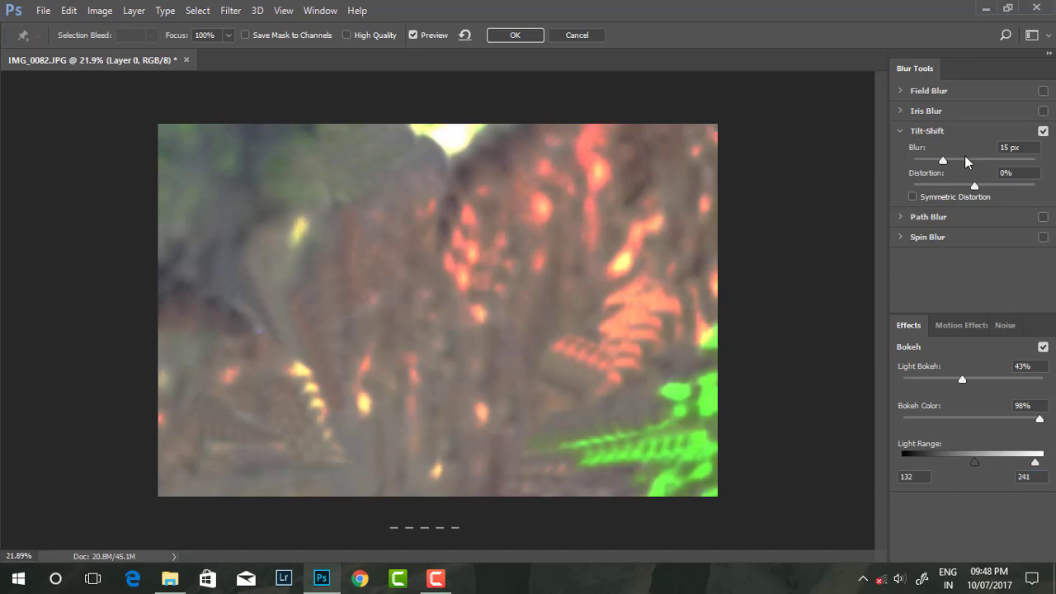
click(964, 160)
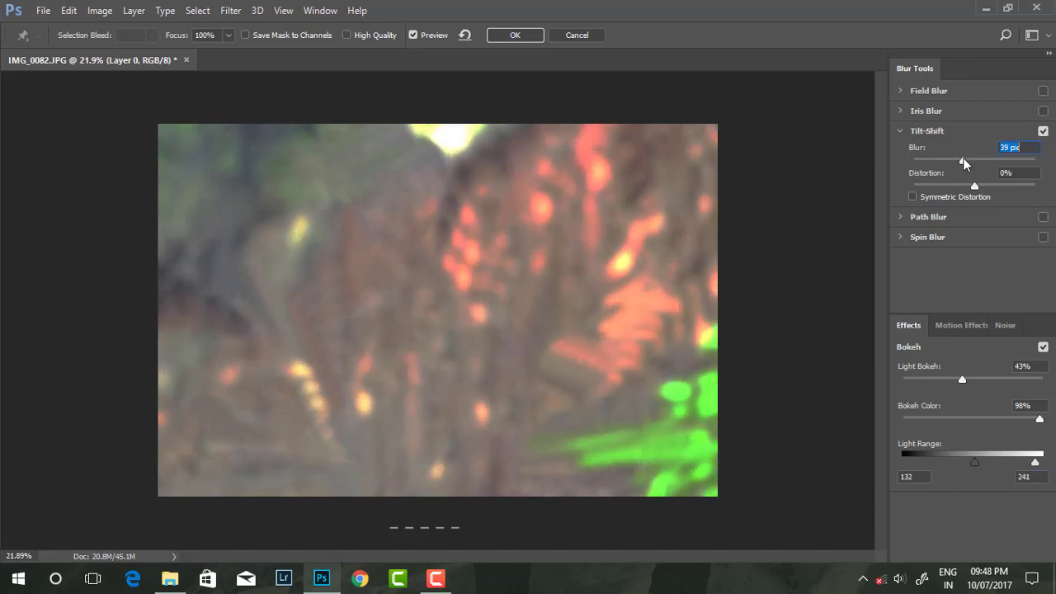
click(516, 35)
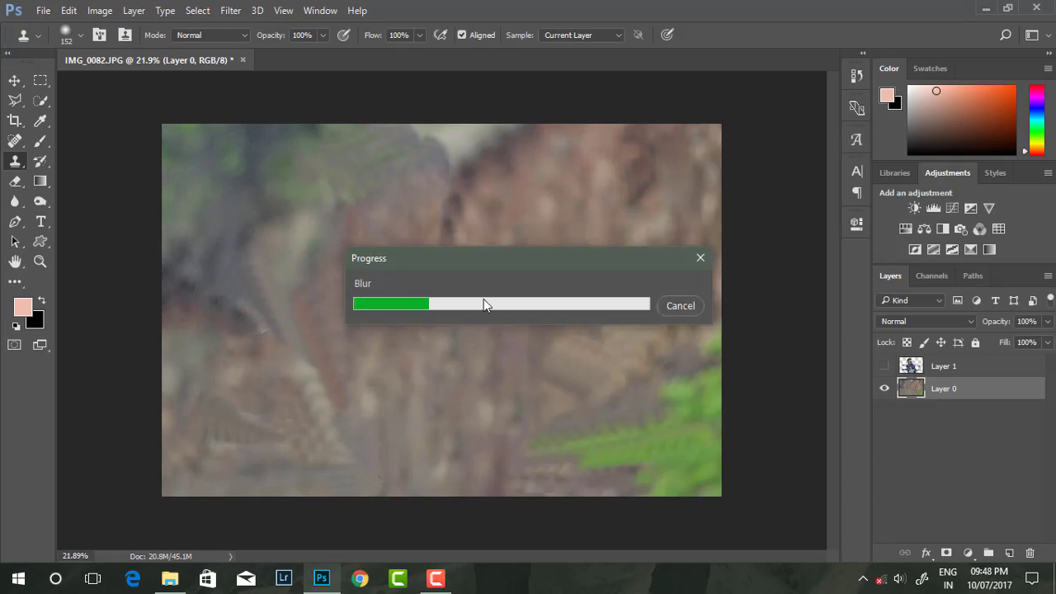
- Zoom in on the background and bring up the Camera Raw Filter's HSL controls
key(ctrl+plus)
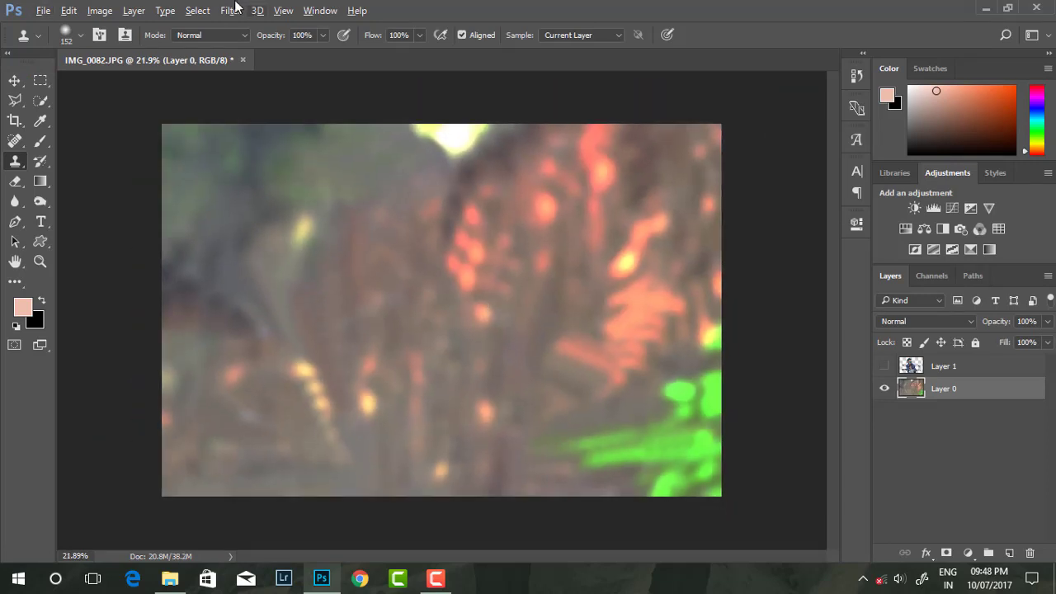
click(230, 10)
click(266, 104)
click(775, 169)
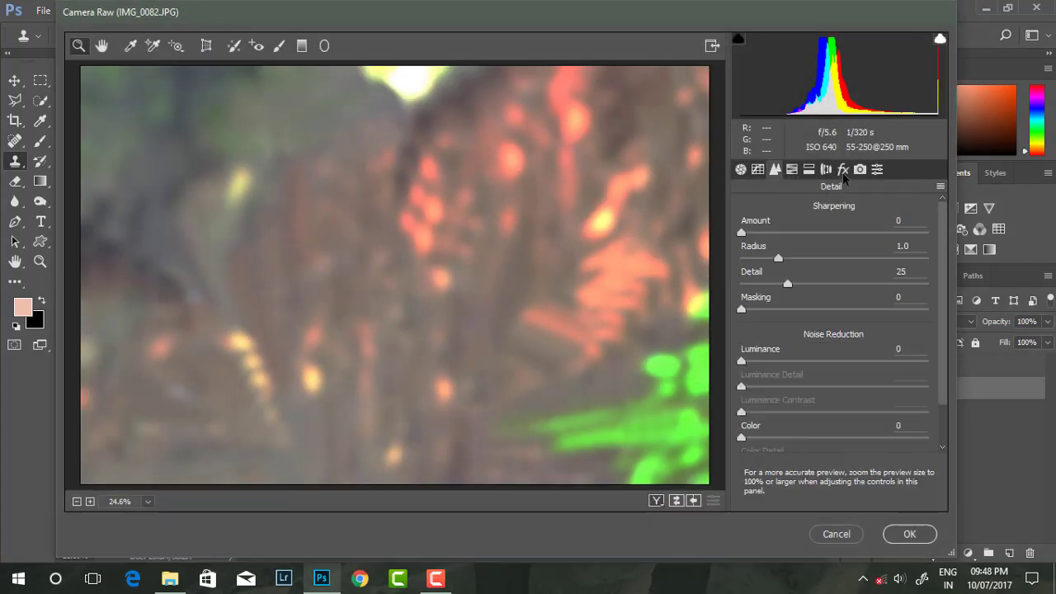
click(808, 169)
click(792, 169)
mouse_move(836, 367)
mouse_down()
mouse_move(813, 366)
mouse_move(870, 367)
mouse_move(839, 367)
mouse_up()
mouse_move(839, 315)
mouse_down()
mouse_move(896, 315)
mouse_move(858, 315)
mouse_move(839, 341)
mouse_move(859, 367)
mouse_move(719, 355)
mouse_up()
click(796, 234)
click(748, 234)
- Set hue Greens -100, Yellows -71, Oranges +45 and Oranges saturation +80, then apply
key(ctrl+alt+shift+s)
drag(837, 366, 857, 367)
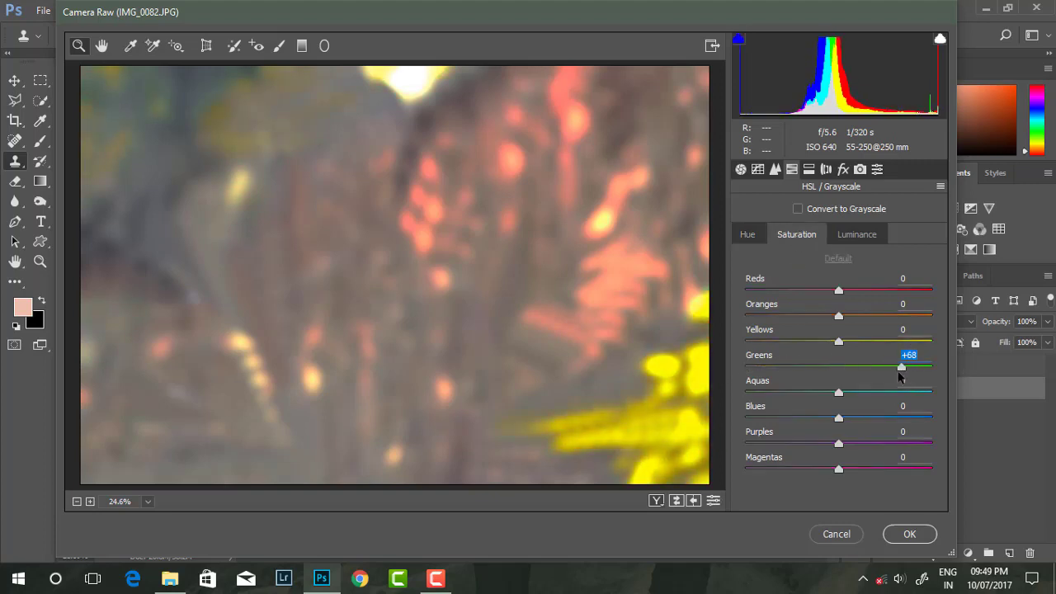
click(748, 235)
drag(749, 367, 750, 373)
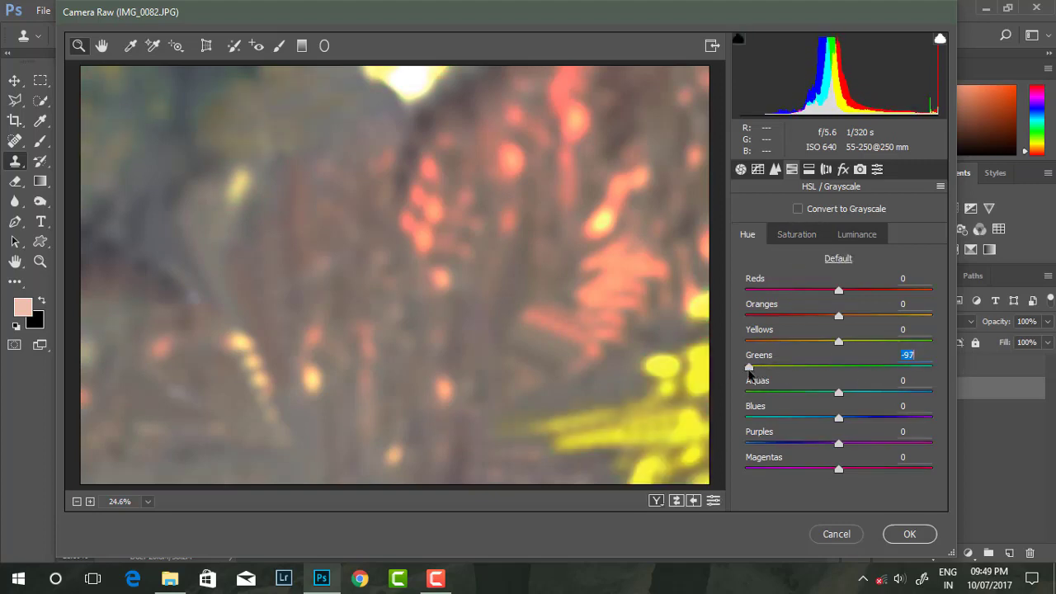
drag(824, 337, 732, 341)
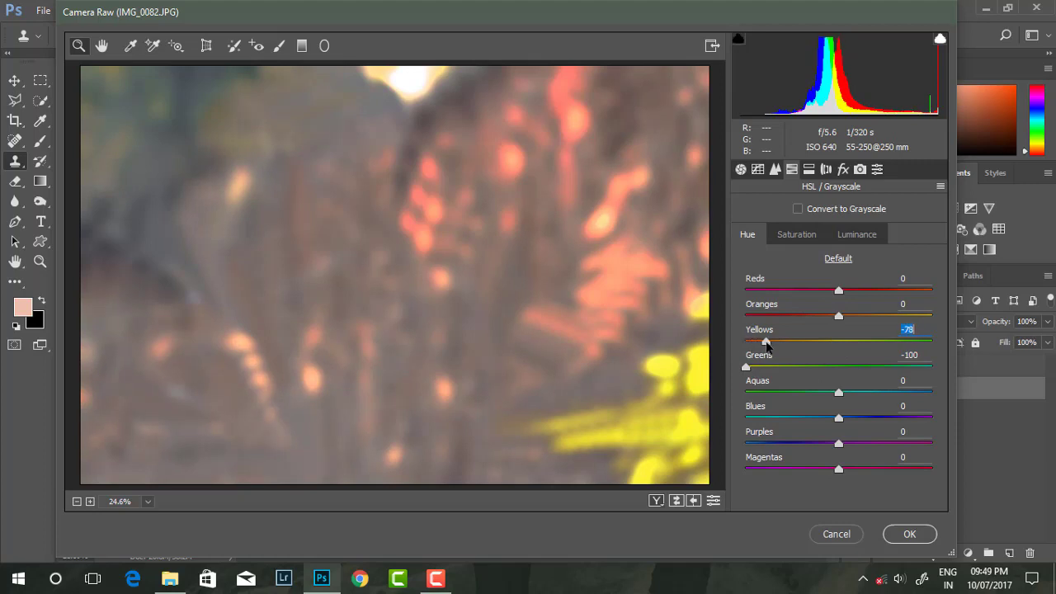
drag(838, 316, 883, 318)
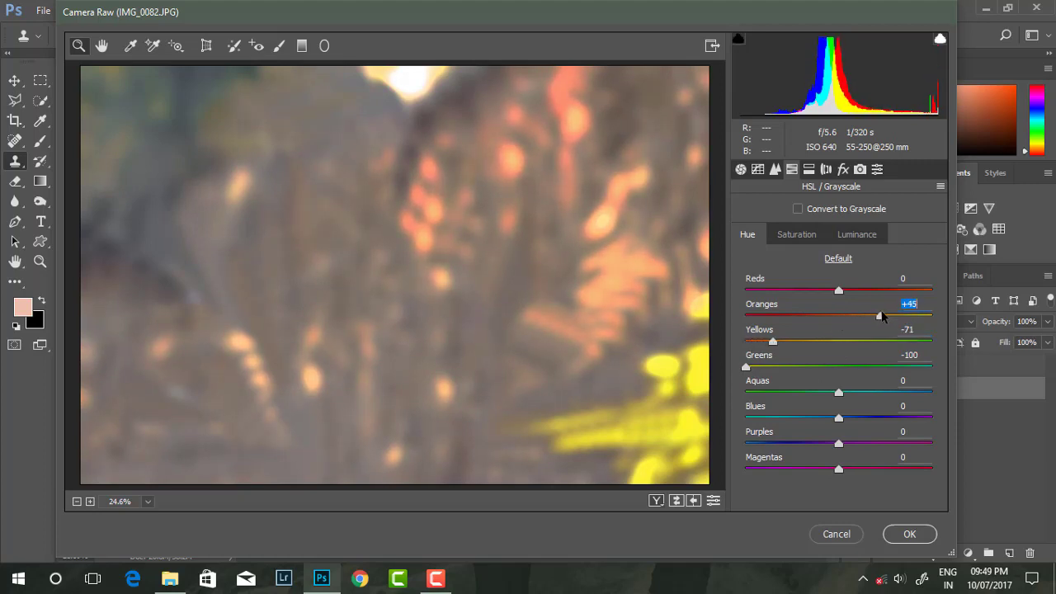
click(796, 235)
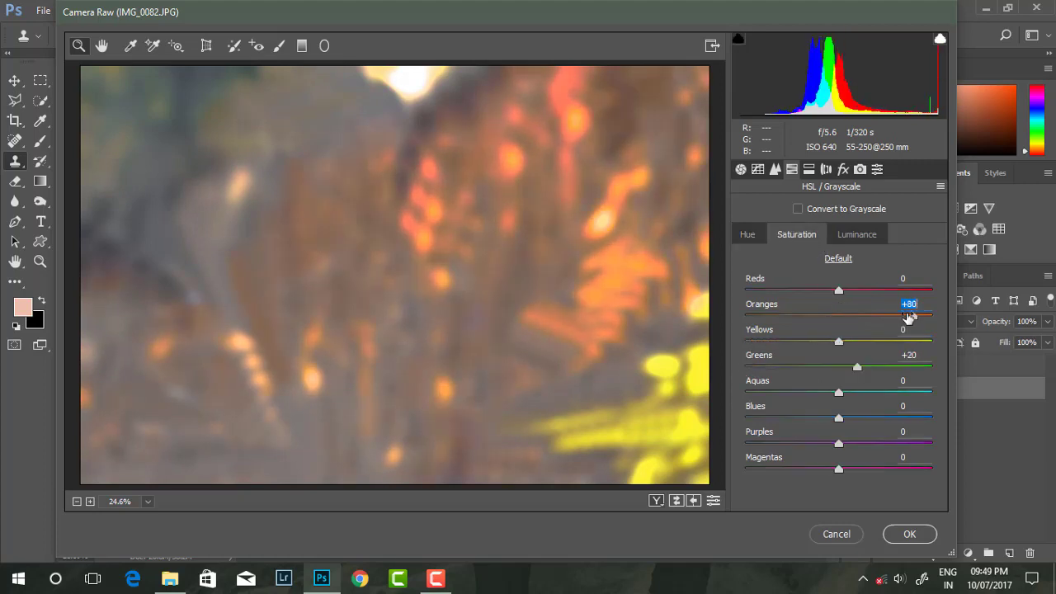
text(0)
click(910, 534)
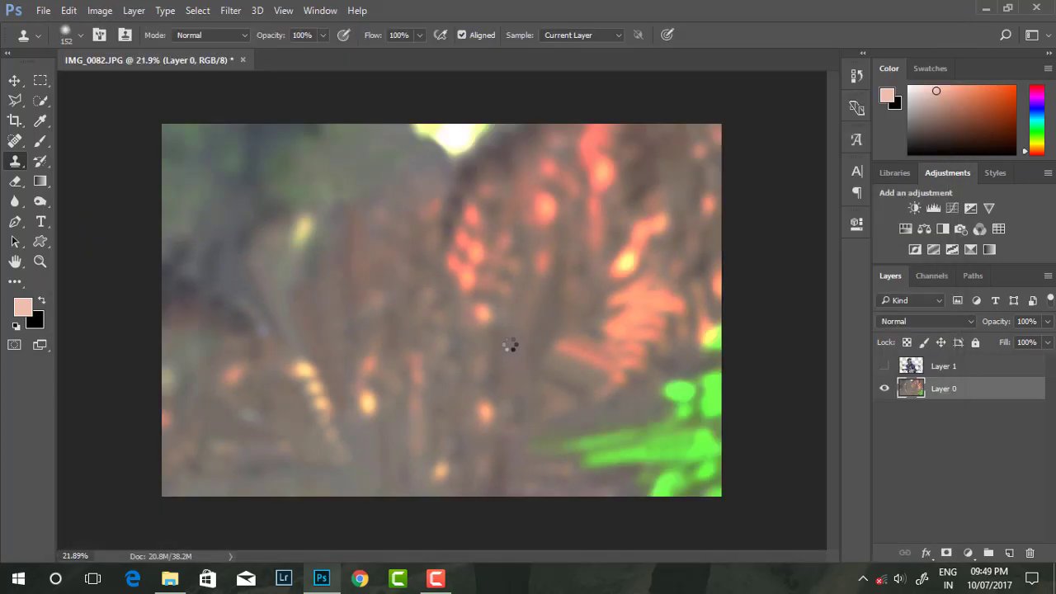
- In Color Efex Pro 4, add Indian Summer on top of Dark Contrasts and apply
click(231, 9)
click(486, 363)
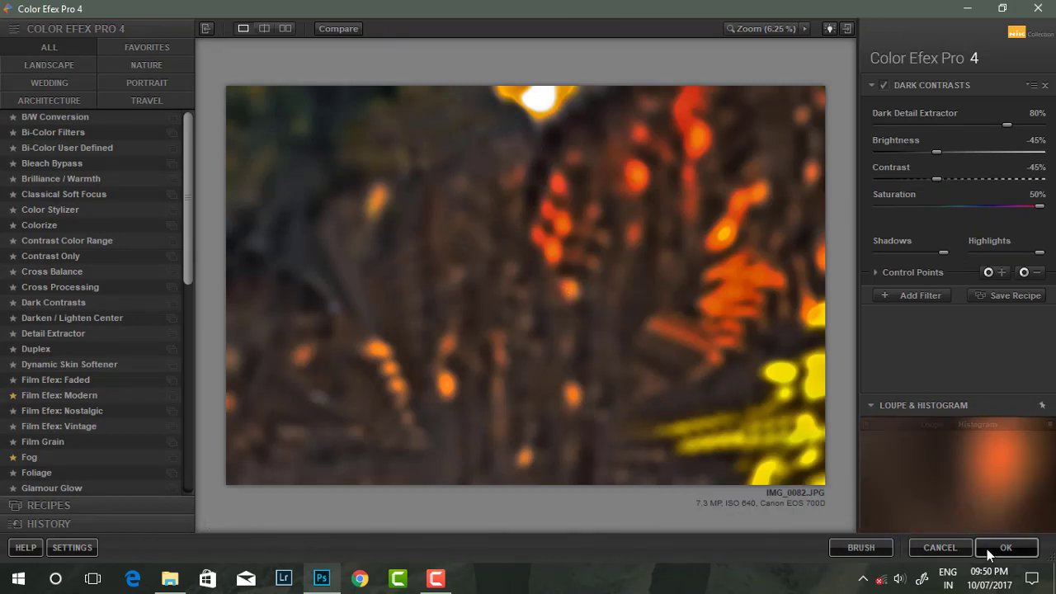
click(915, 294)
scroll(61, 422, down, 3)
scroll(62, 422, down, 6)
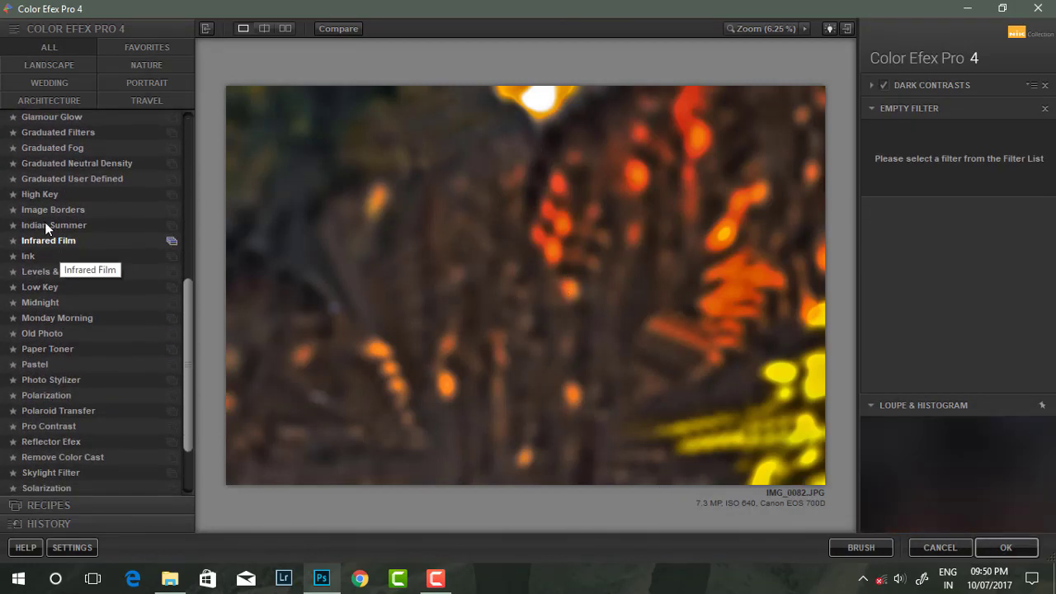
click(51, 221)
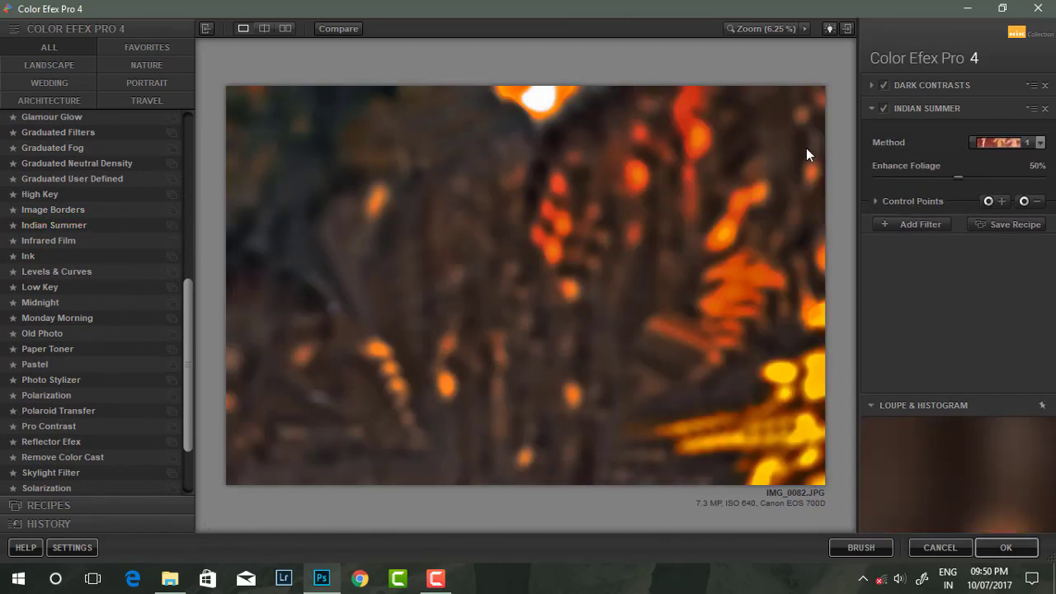
click(1006, 547)
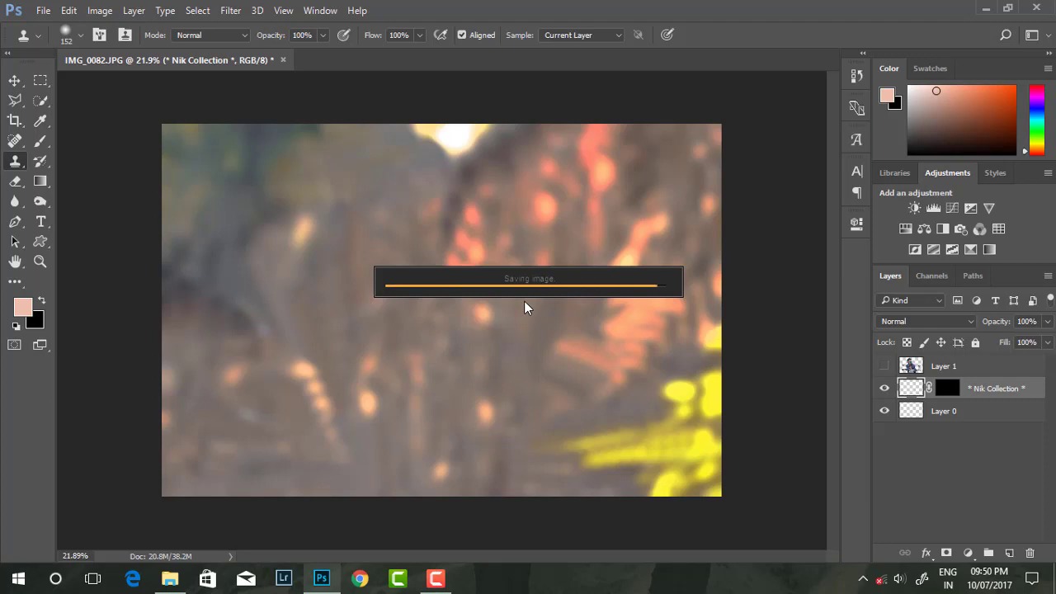
- Toggle Layer 1's visibility to compare the background, leaving the rider shown and active
key(ctrl+plus)
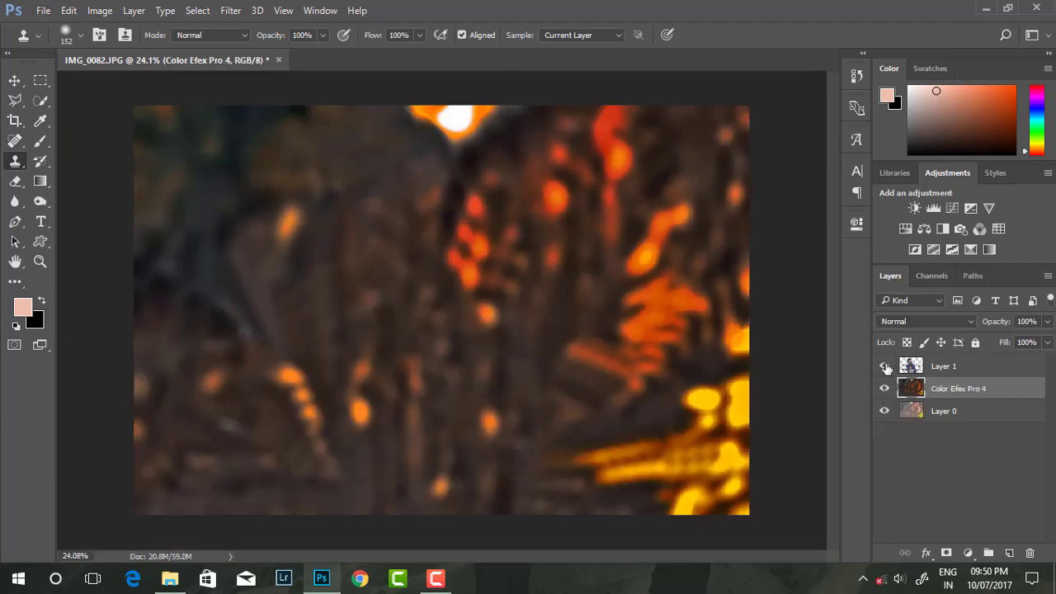
click(884, 367)
click(885, 366)
click(885, 366)
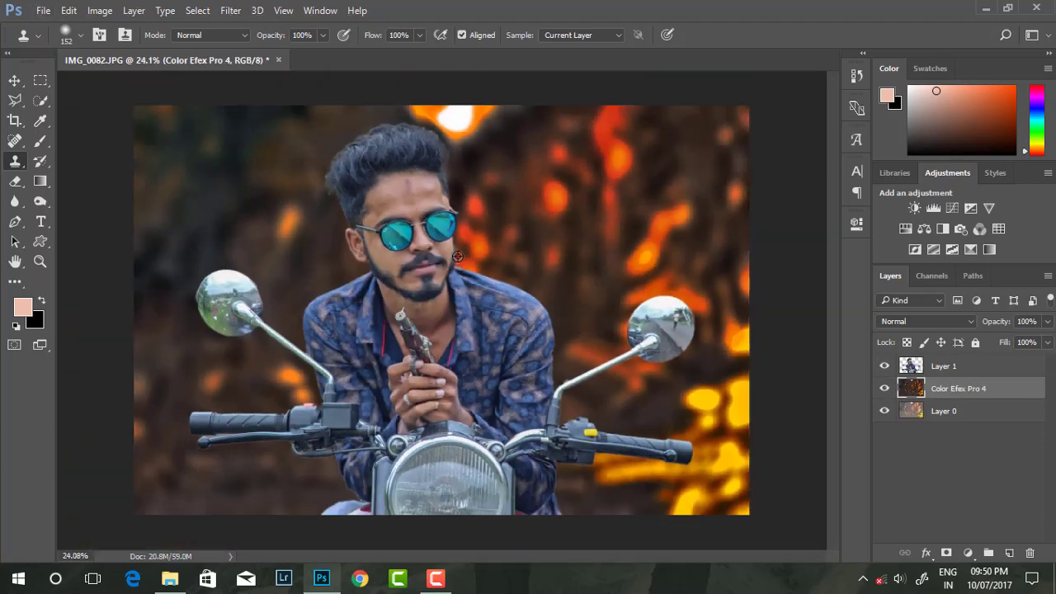
click(934, 370)
scroll(347, 157, up, 1)
scroll(344, 175, up, 1)
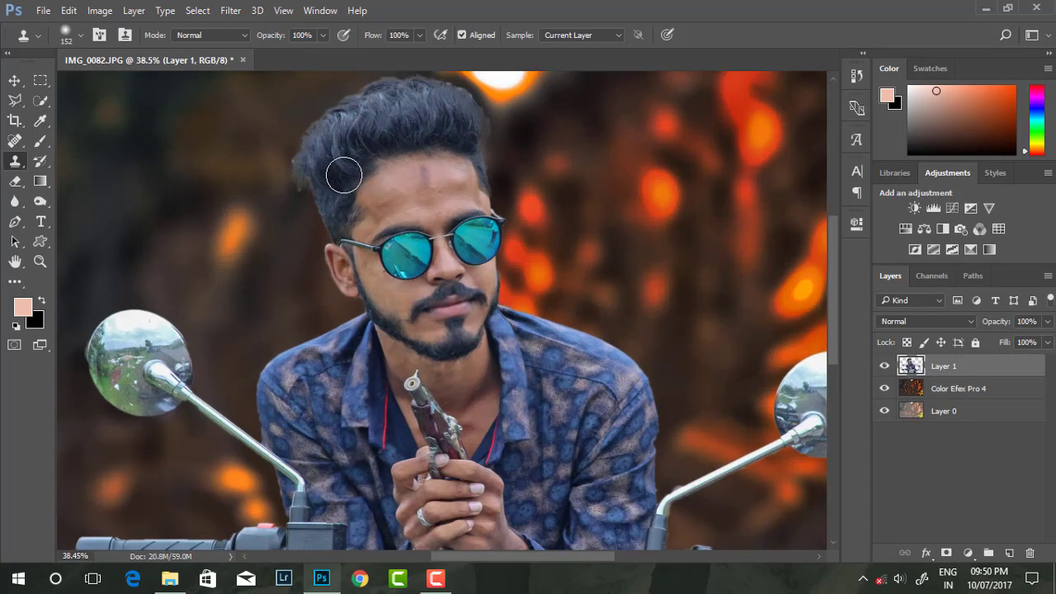
scroll(343, 175, down, 1)
scroll(290, 173, down, 1)
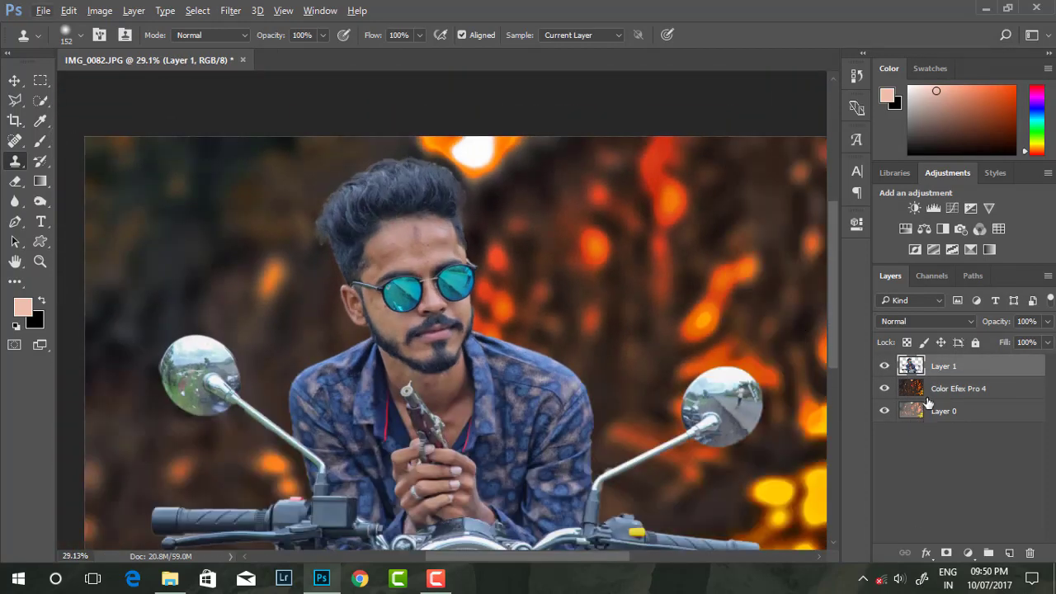
- Merge the Color Efex Pro 4 layer with Layer 0 using Ctrl+E, then reselect Layer 1
click(968, 394)
shift+click(966, 412)
key(ctrl+e)
click(928, 363)
scroll(261, 171, down, 1)
click(231, 9)
mouse_move(259, 350)
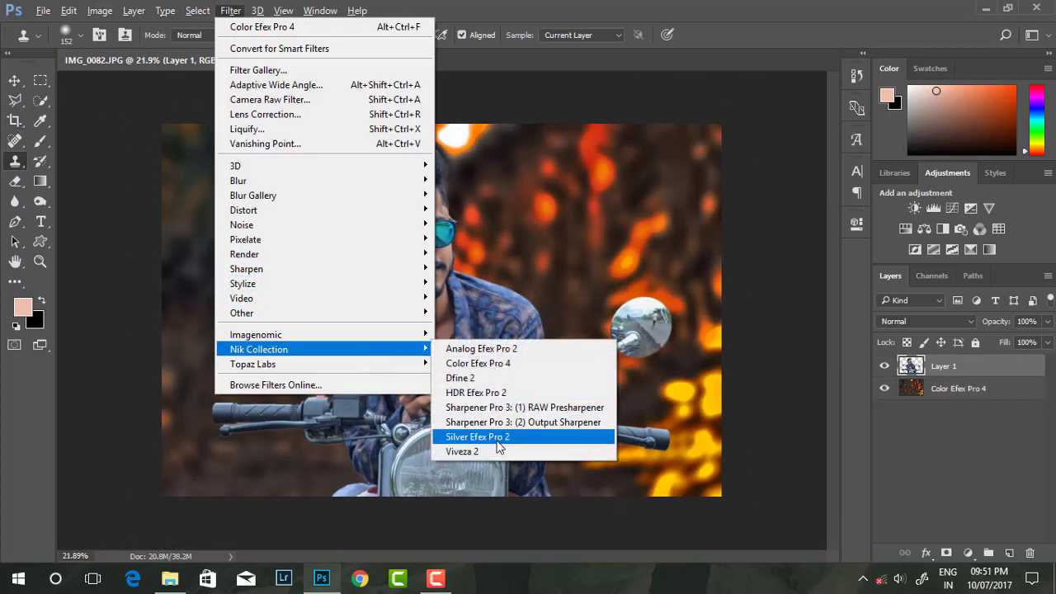
- Brighten the forehead and chest about 45% with two Viveza 2 control points, then apply
click(462, 452)
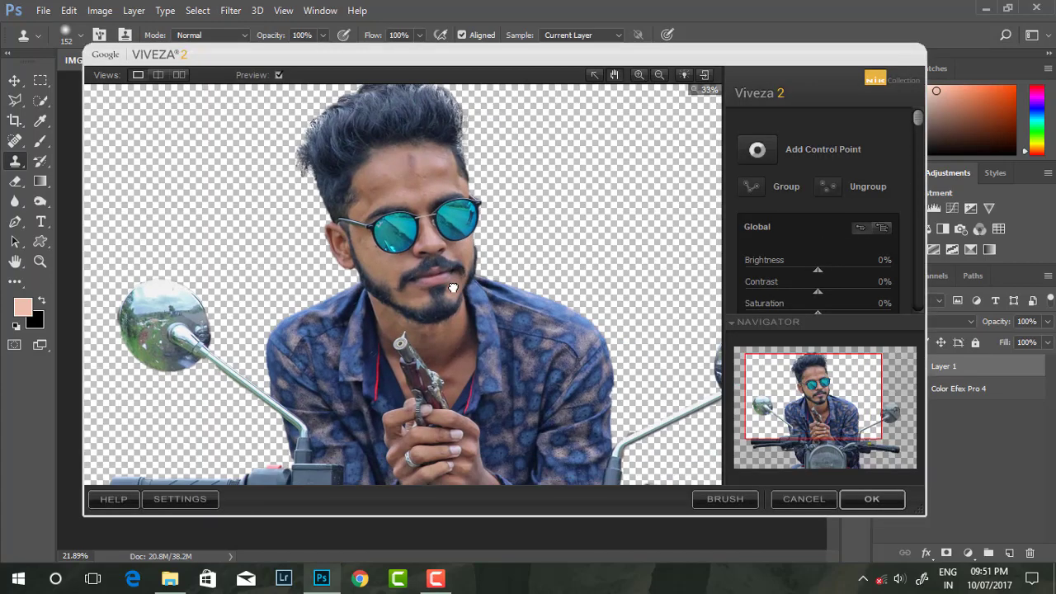
click(767, 153)
click(410, 170)
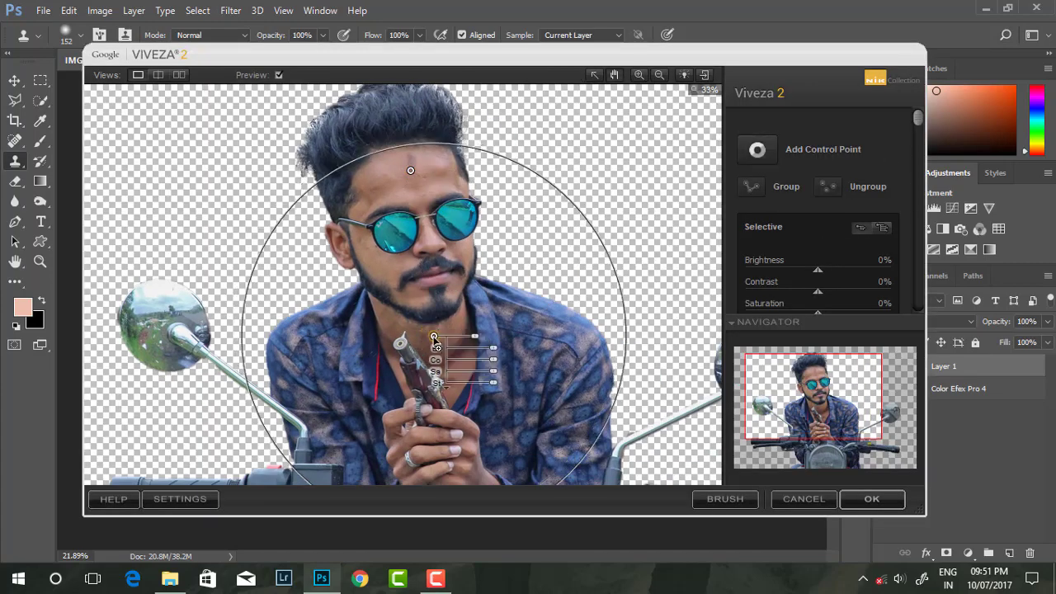
click(411, 170)
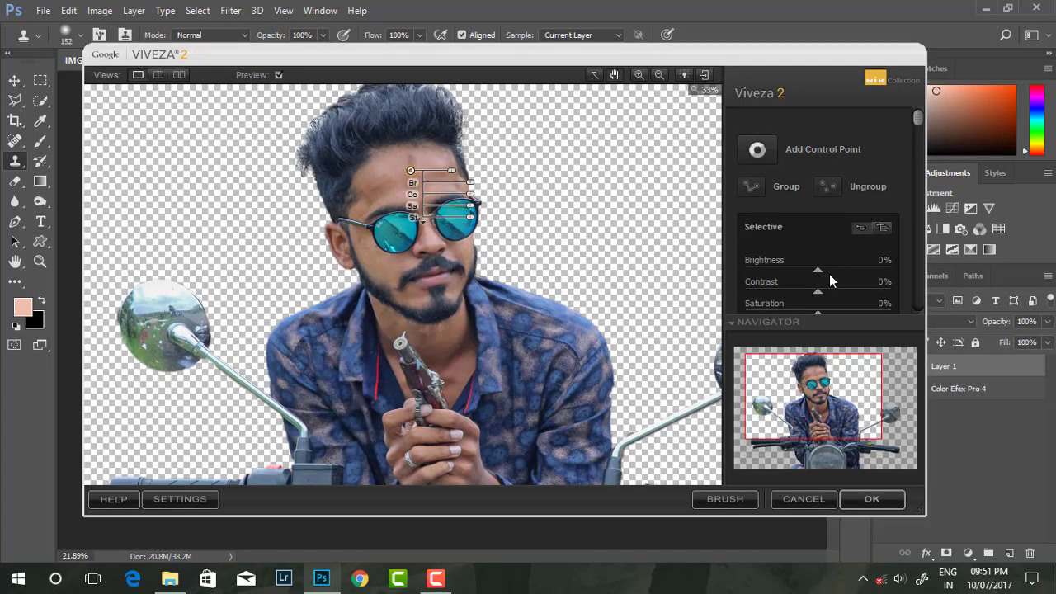
mouse_move(818, 271)
mouse_down()
mouse_move(871, 269)
mouse_move(848, 269)
mouse_move(858, 268)
mouse_up()
click(431, 338)
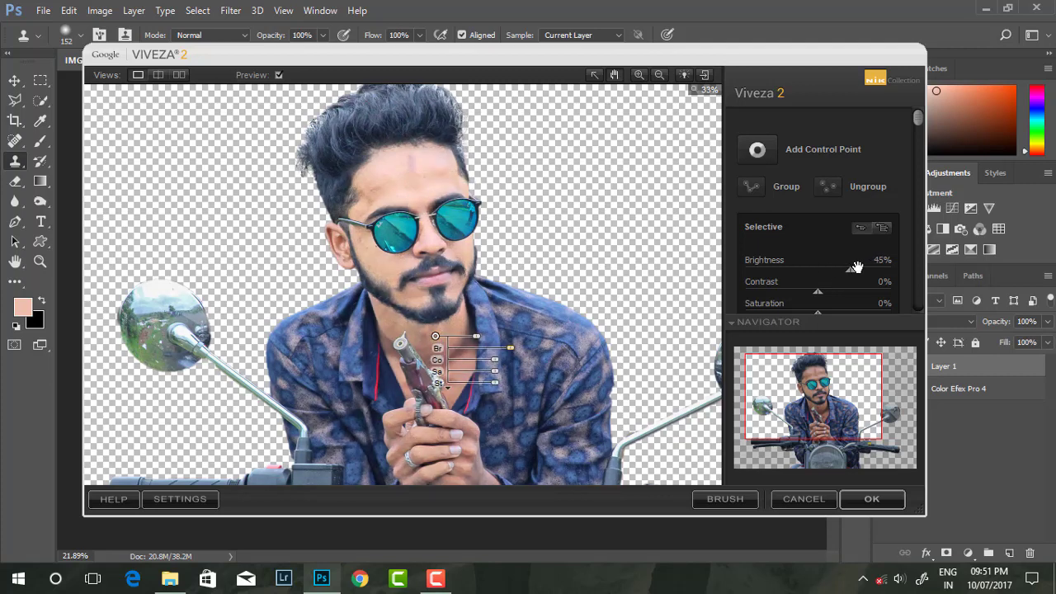
click(875, 499)
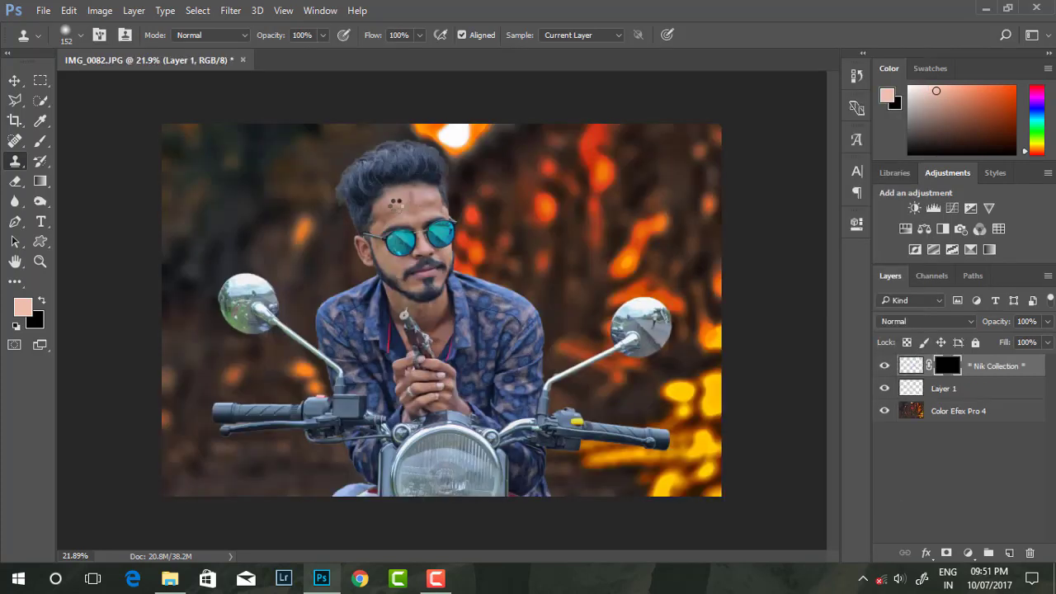
- Set up the Eraser with a larger brush and reduced opacity
scroll(434, 294, up, 2)
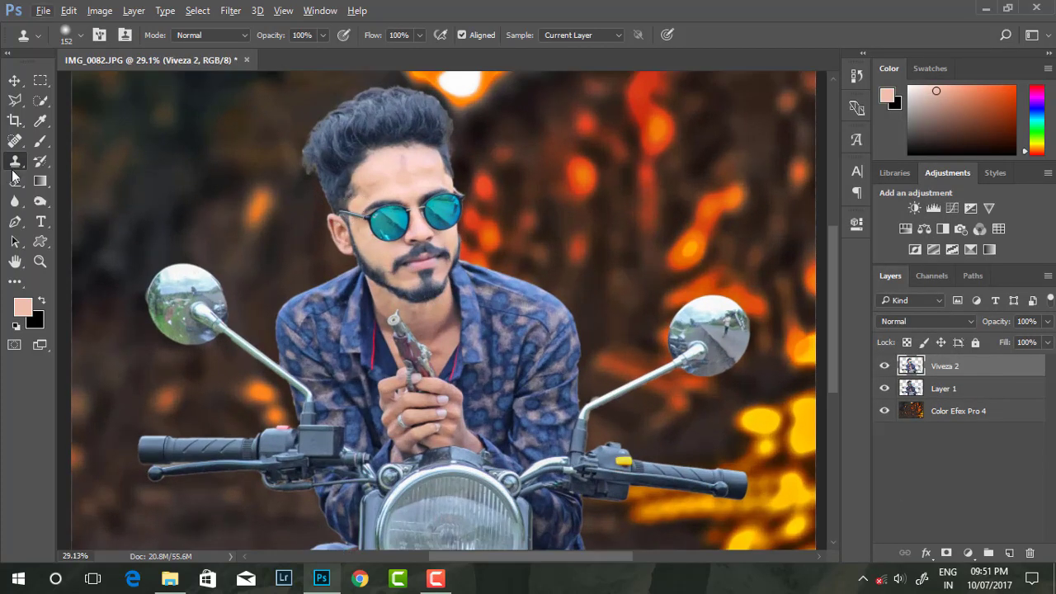
click(14, 179)
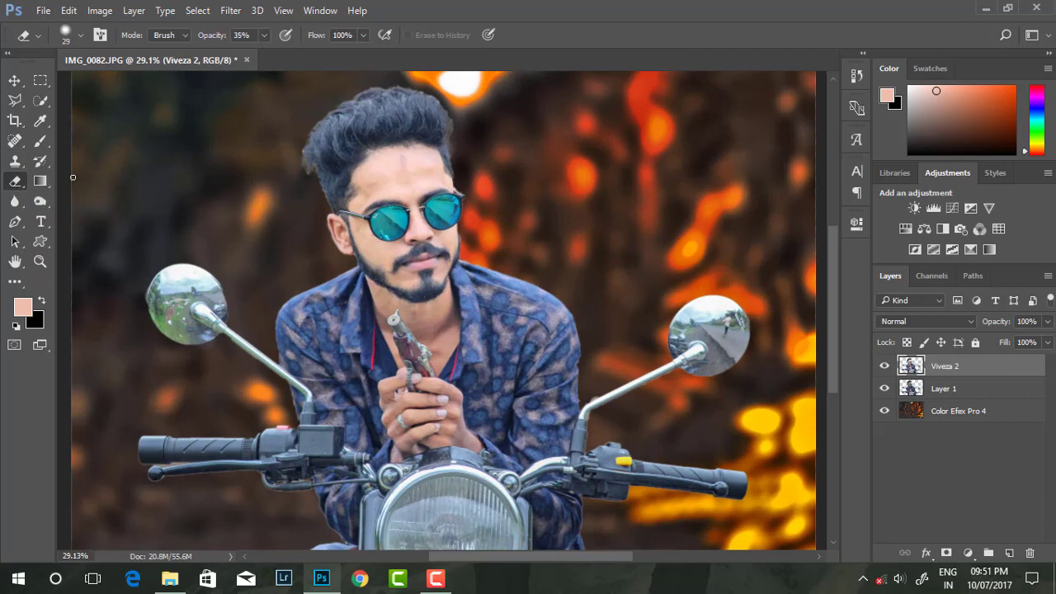
right_click(357, 114)
click(263, 34)
drag(263, 54, 282, 54)
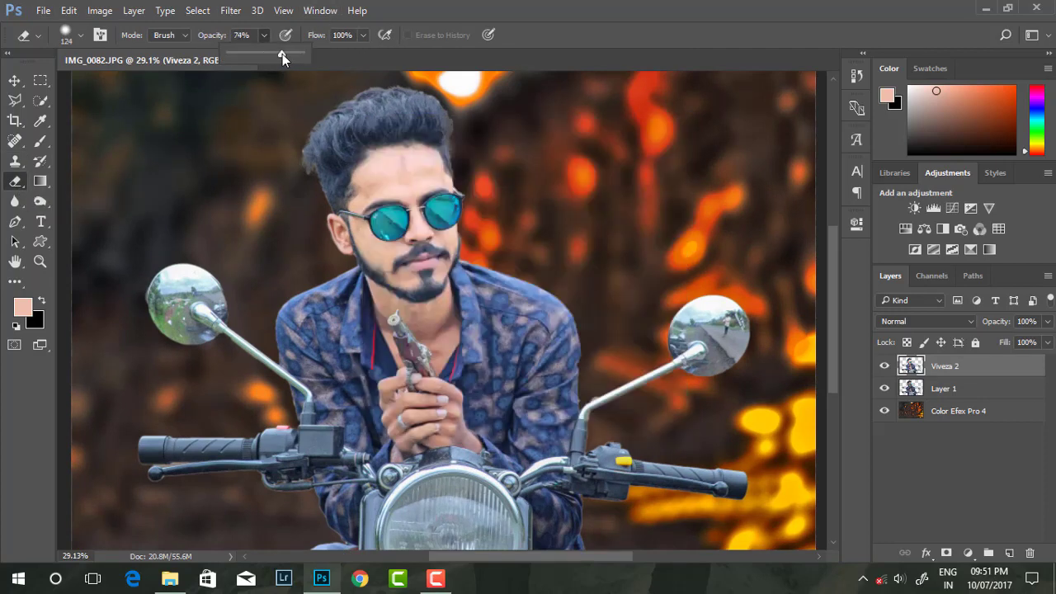
- Erase the Viveza 2 brightening along the top hair edge, left shoulder, arm and shirt collar
mouse_move(320, 137)
mouse_down()
mouse_move(345, 124)
mouse_move(330, 110)
mouse_move(404, 103)
mouse_move(366, 104)
mouse_move(311, 187)
mouse_up()
mouse_move(340, 274)
mouse_down()
mouse_move(281, 318)
mouse_move(330, 437)
mouse_move(355, 435)
mouse_move(165, 452)
mouse_up()
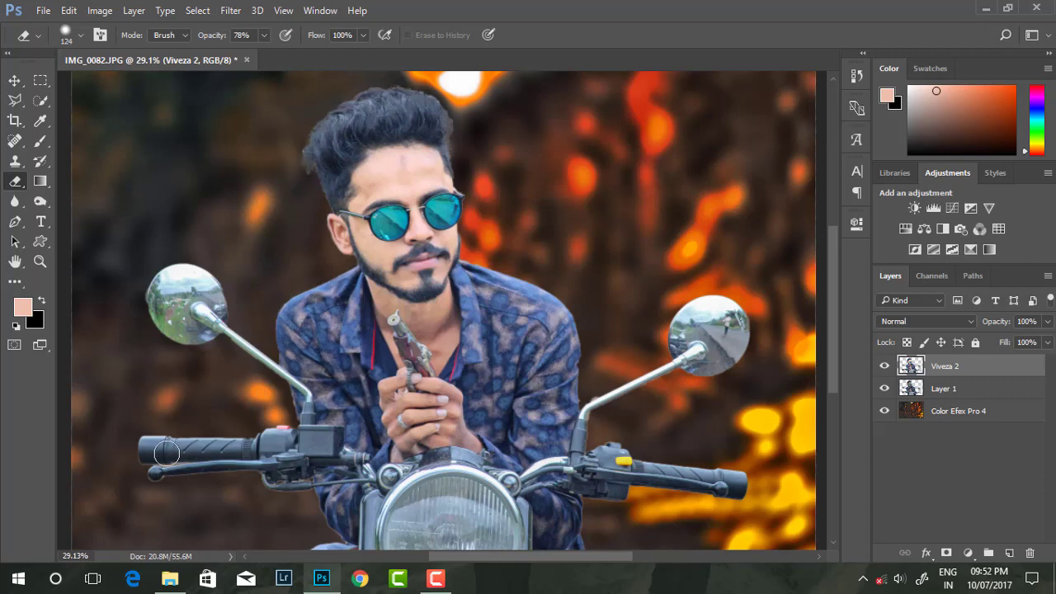
scroll(326, 449, down, 2)
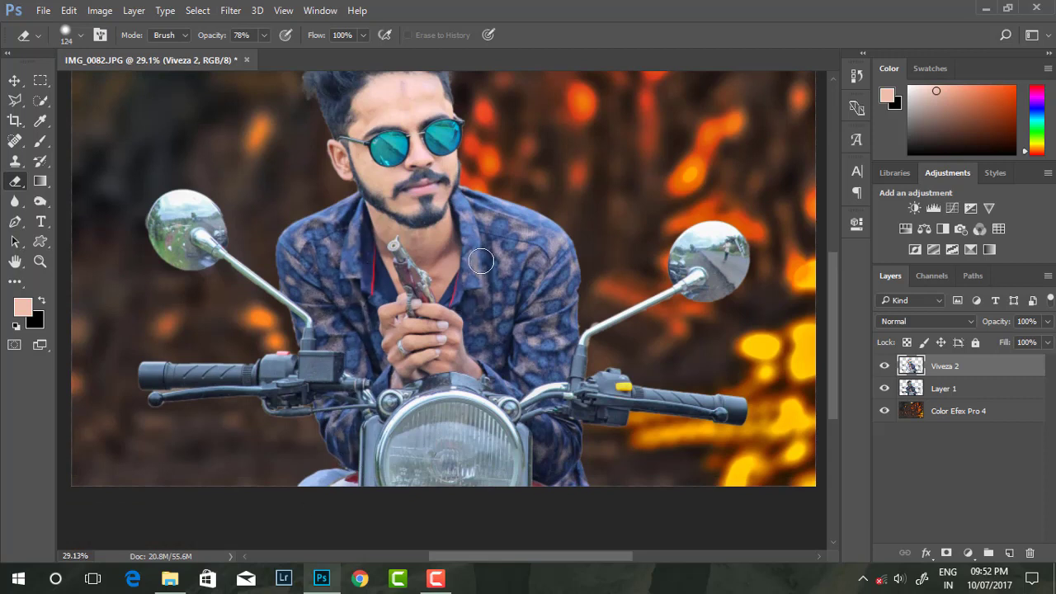
drag(481, 262, 488, 210)
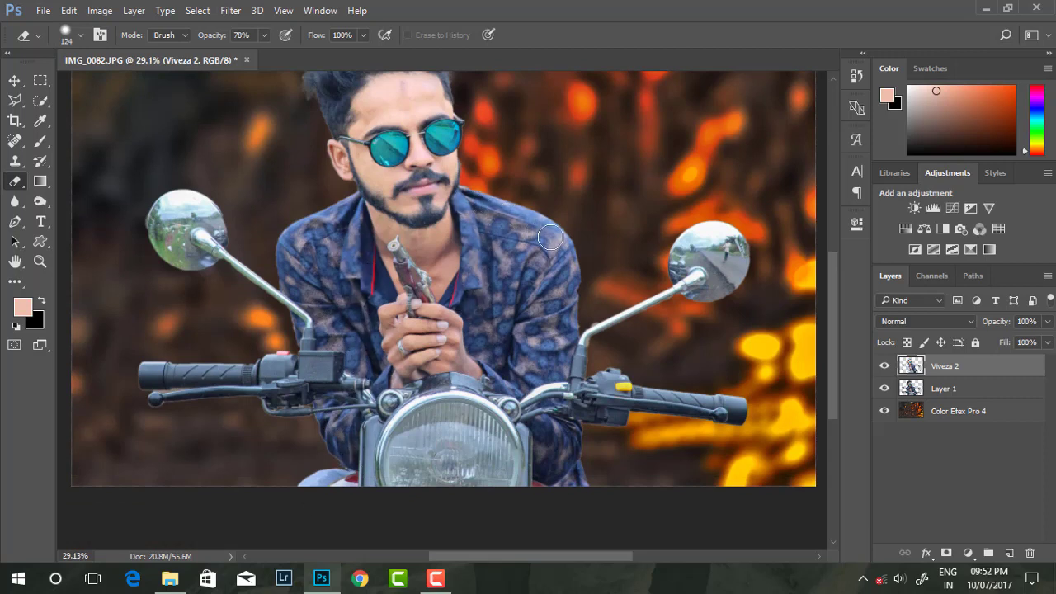
right_click(608, 274)
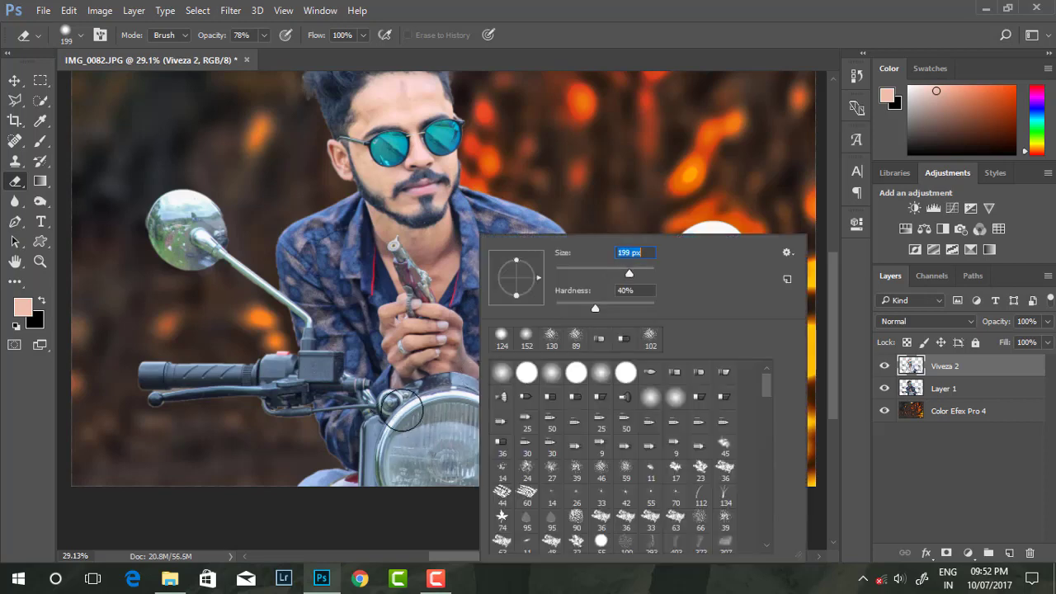
key(Return)
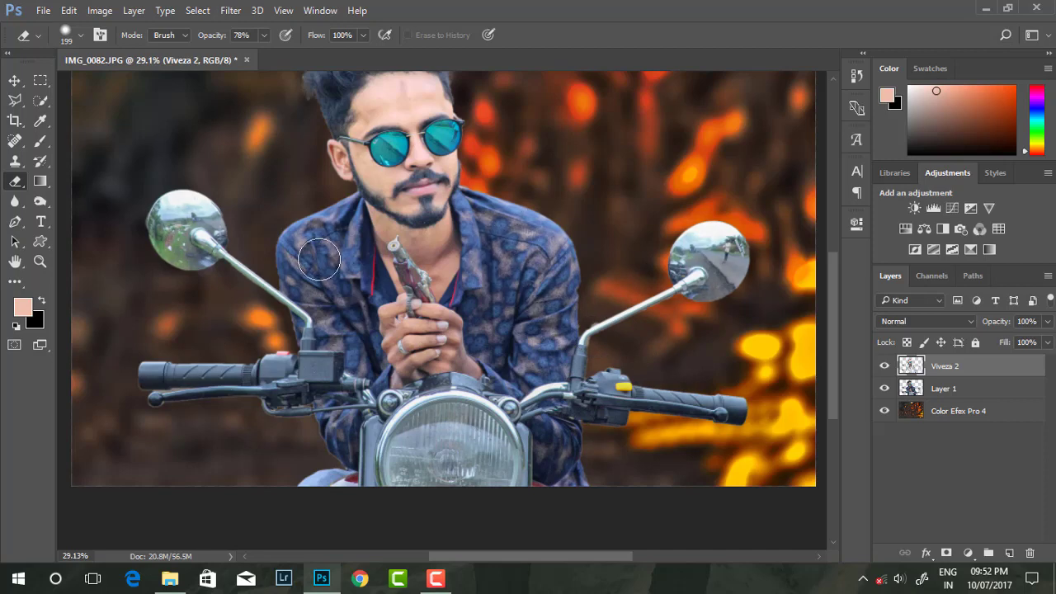
scroll(374, 290, down, 2)
scroll(374, 289, up, 1)
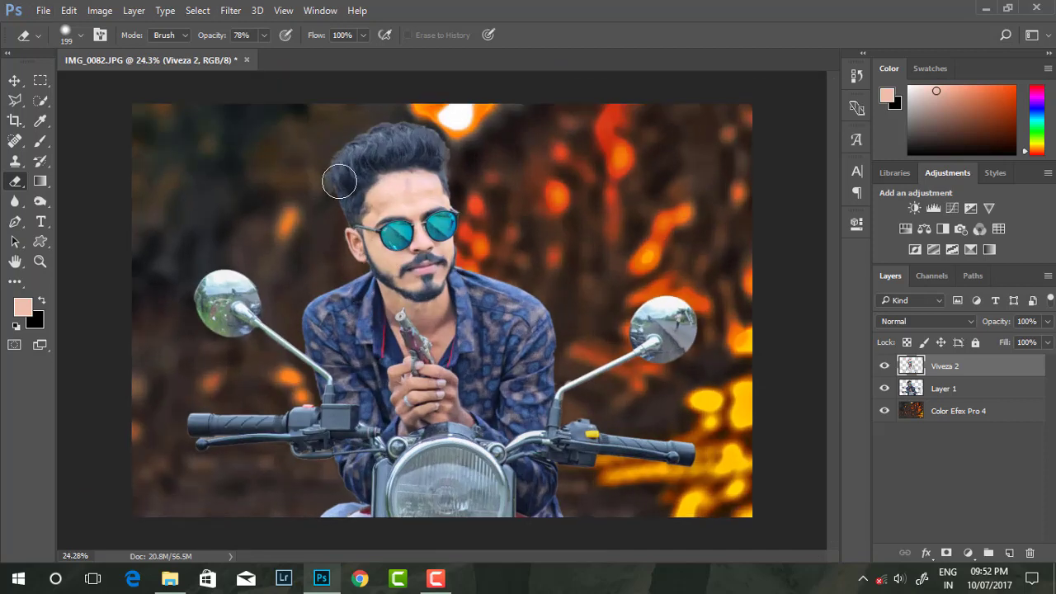
scroll(442, 148, up, 2)
click(264, 34)
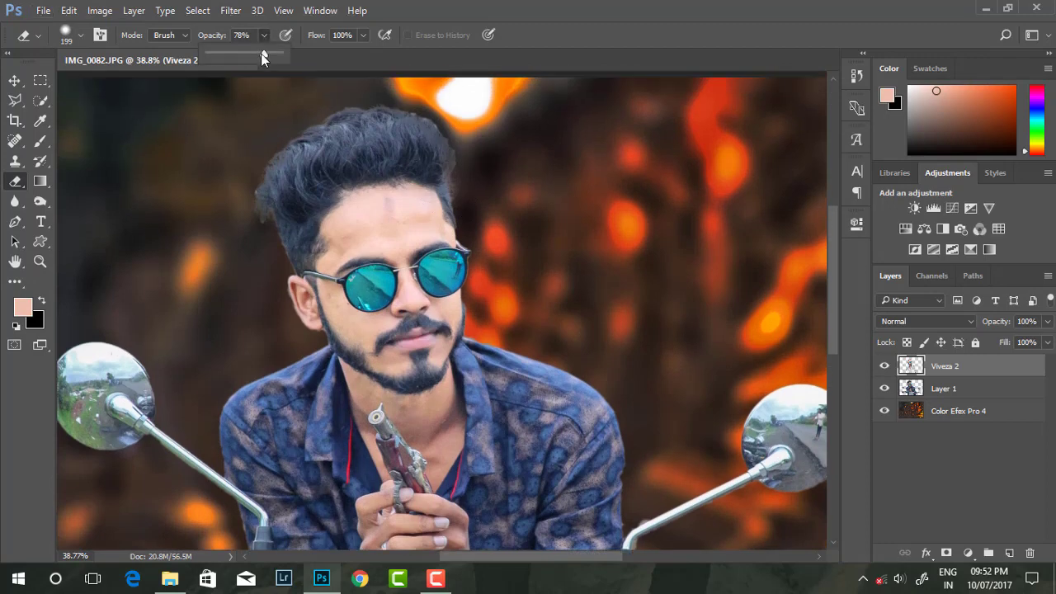
- Shrink the eraser to 23 px and erase brightening from the beard along the jaw and mustache
right_click(518, 288)
scroll(323, 366, up, 3)
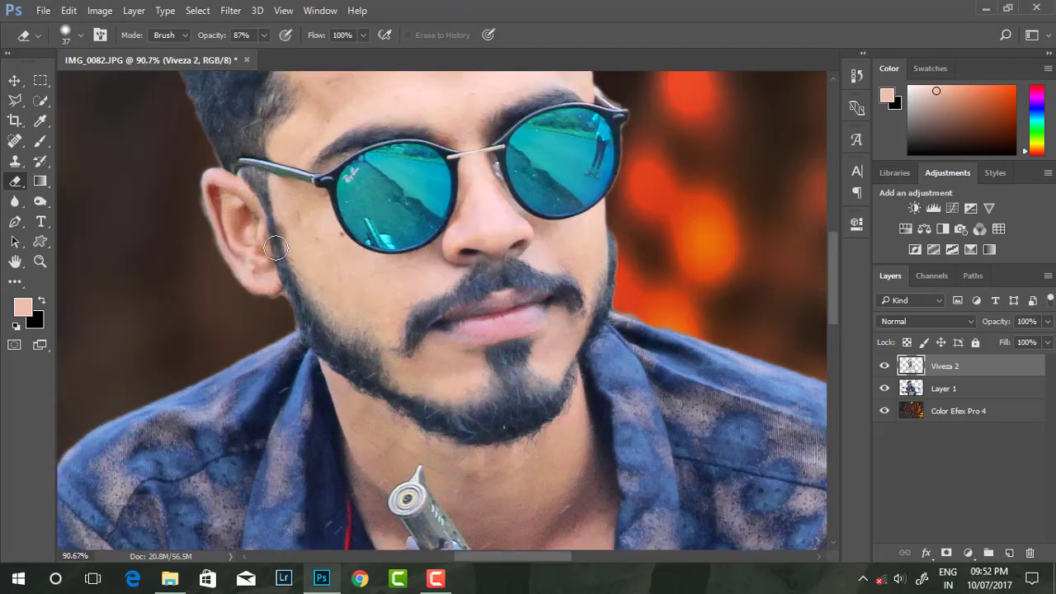
right_click(289, 279)
drag(413, 272, 410, 271)
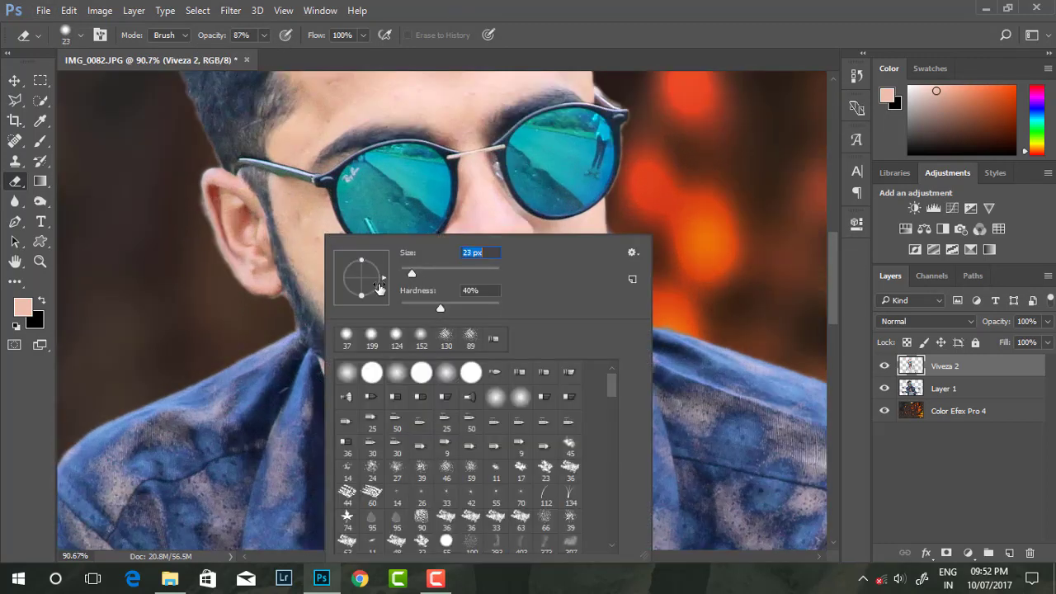
click(271, 233)
drag(342, 323, 312, 315)
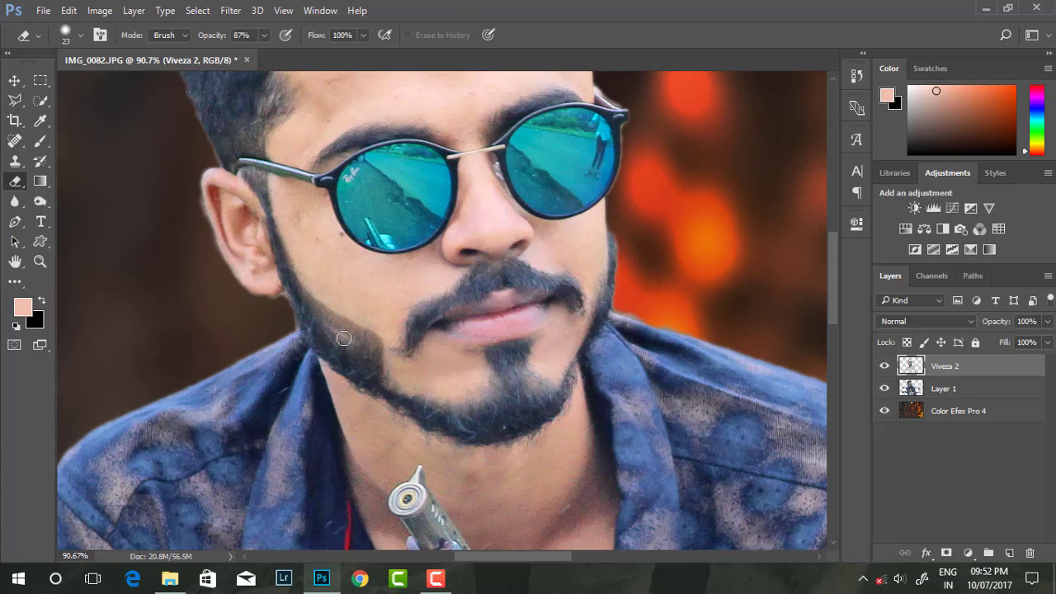
mouse_move(322, 353)
mouse_down()
mouse_move(441, 417)
mouse_move(477, 414)
mouse_move(495, 359)
mouse_move(516, 354)
mouse_move(545, 389)
mouse_move(499, 395)
mouse_move(570, 381)
mouse_move(618, 260)
mouse_up()
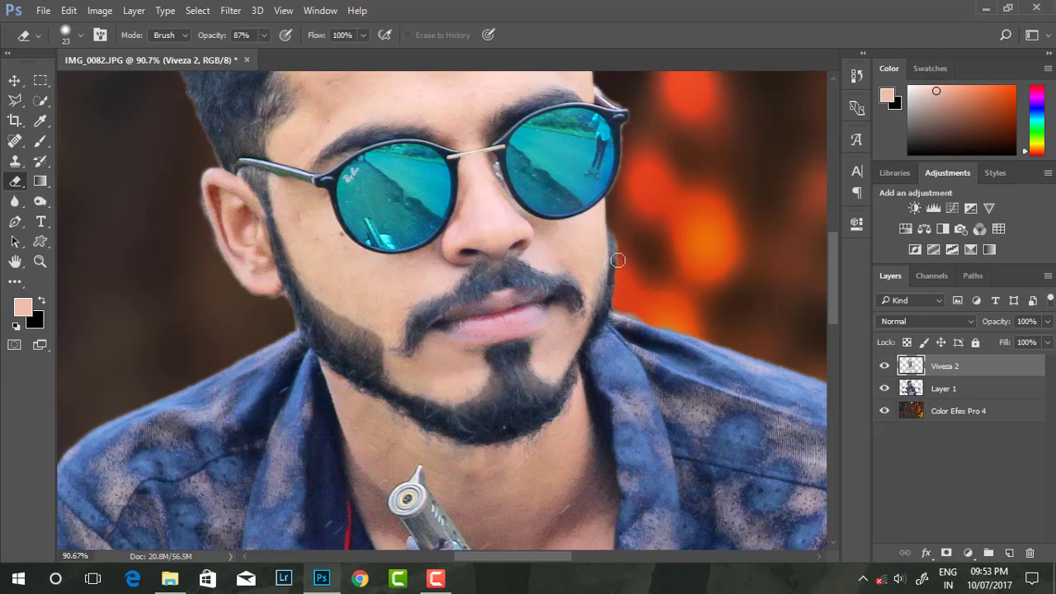
drag(418, 317, 402, 353)
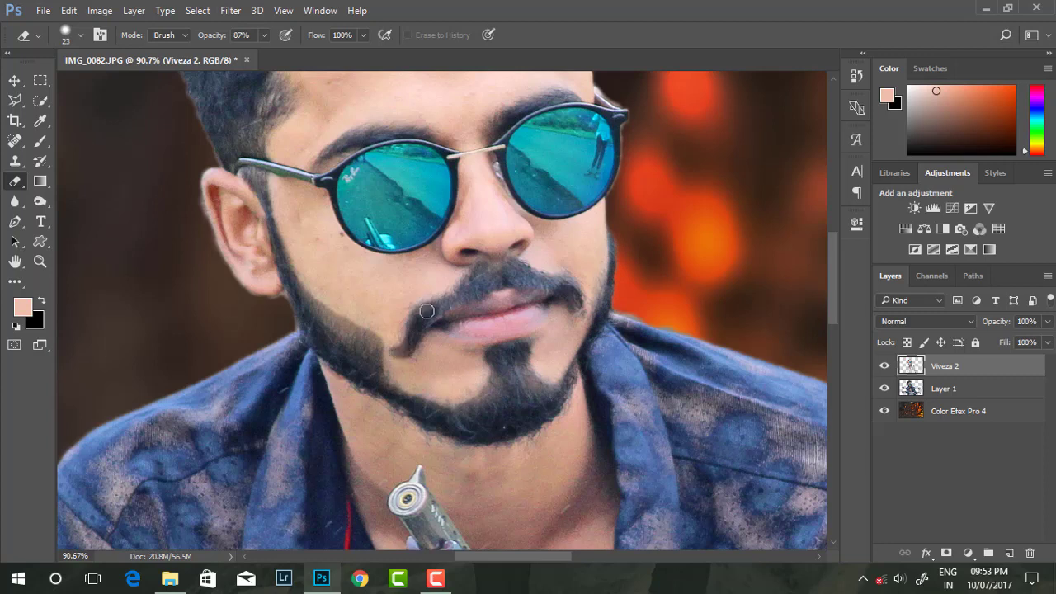
mouse_move(426, 310)
mouse_down()
mouse_move(493, 280)
mouse_move(538, 280)
mouse_move(580, 302)
mouse_up()
- Lower the eraser opacity to 58%
scroll(415, 239, up, 3)
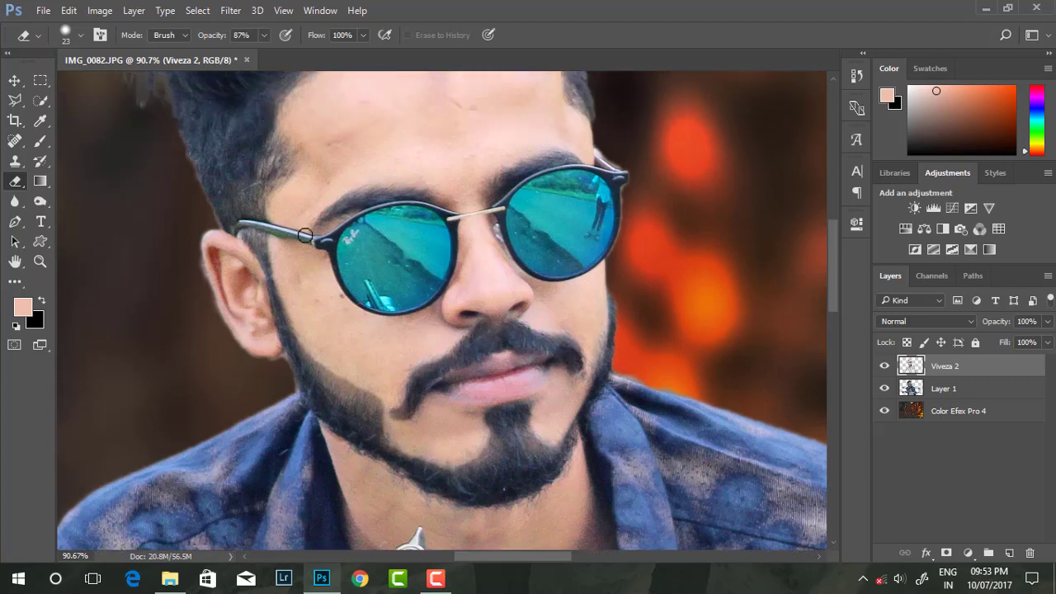
scroll(345, 270, down, 3)
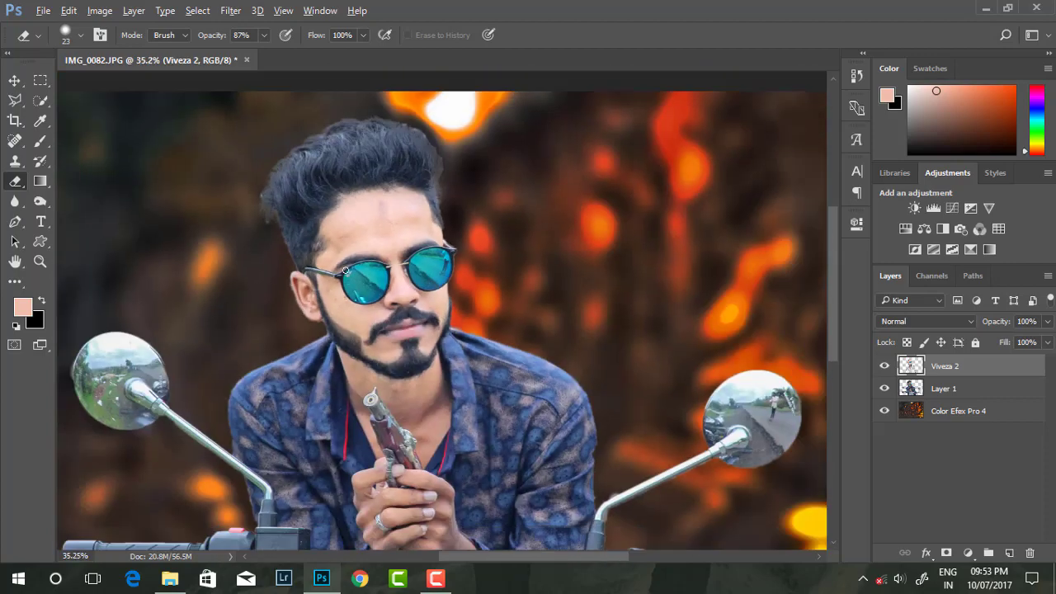
scroll(345, 270, down, 1)
scroll(345, 270, up, 2)
scroll(363, 239, up, 1)
scroll(369, 228, up, 2)
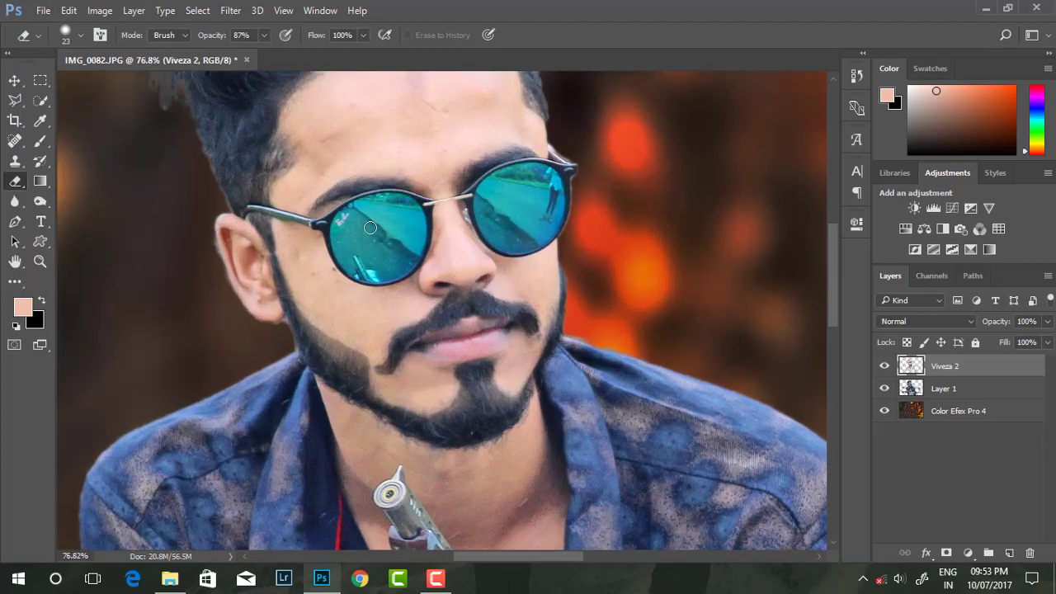
scroll(370, 228, up, 2)
right_click(554, 262)
click(266, 37)
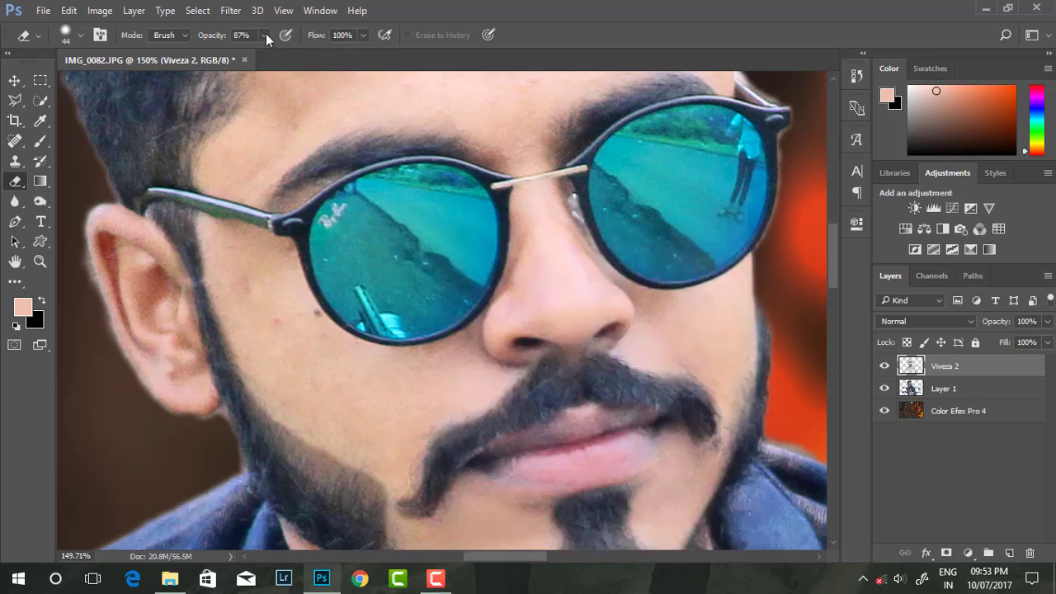
click(275, 101)
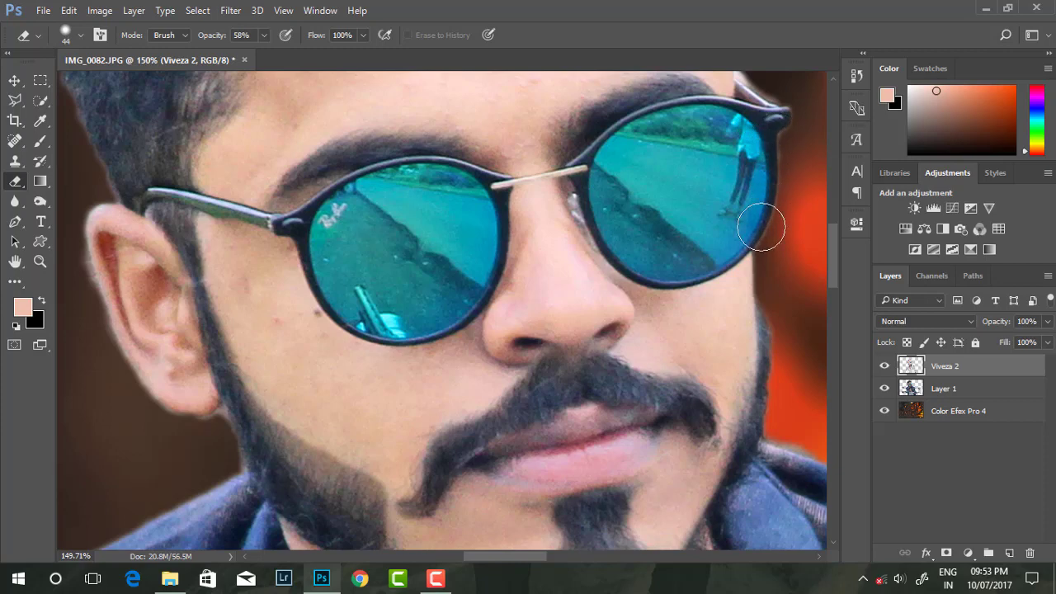
- Reduce the eraser opacity further to 35%
scroll(775, 215, up, 1)
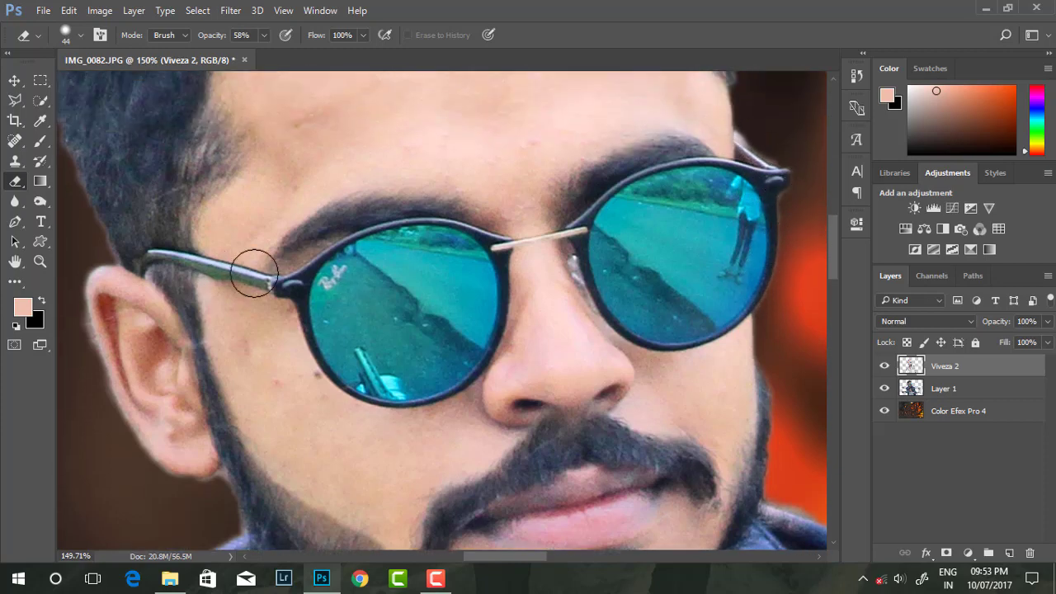
scroll(105, 275, down, 3)
scroll(111, 221, down, 1)
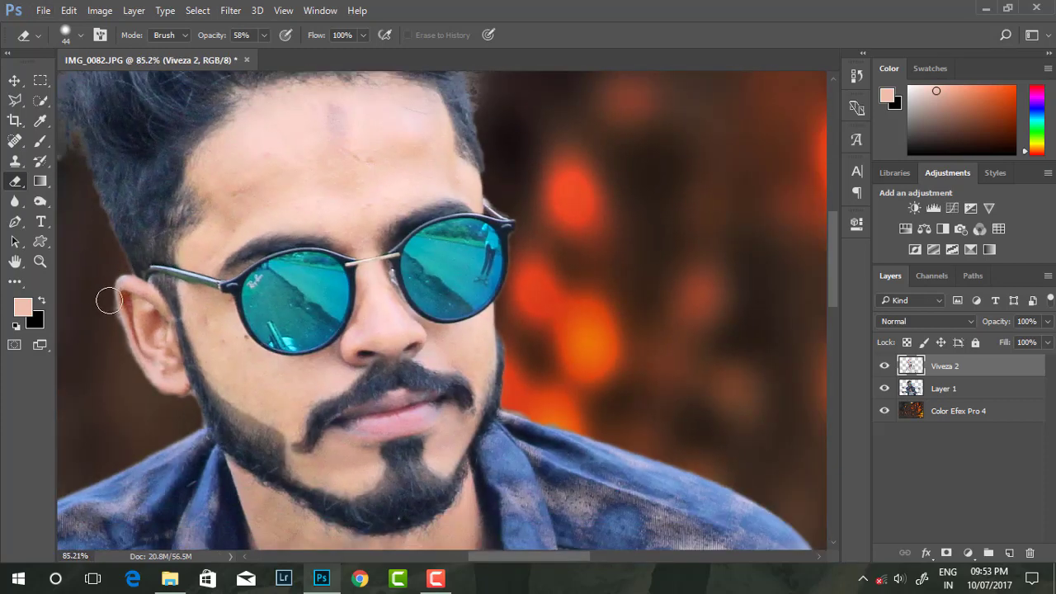
scroll(109, 301, down, 2)
scroll(165, 248, down, 2)
scroll(247, 165, up, 1)
scroll(272, 76, up, 3)
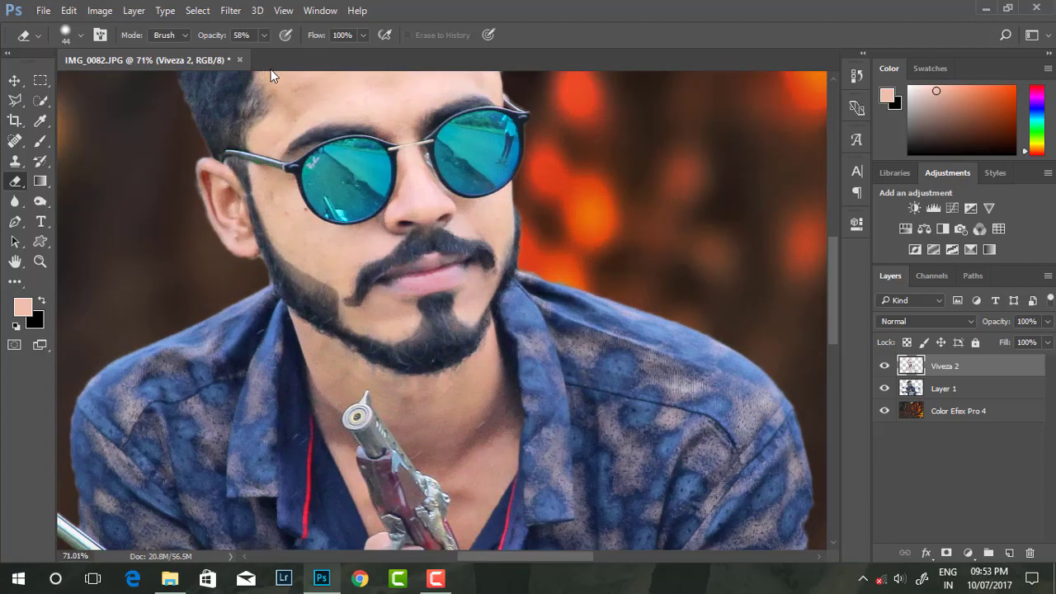
drag(253, 53, 244, 52)
- Set the eraser to 18% opacity and a 94 px brush size
scroll(430, 278, down, 3)
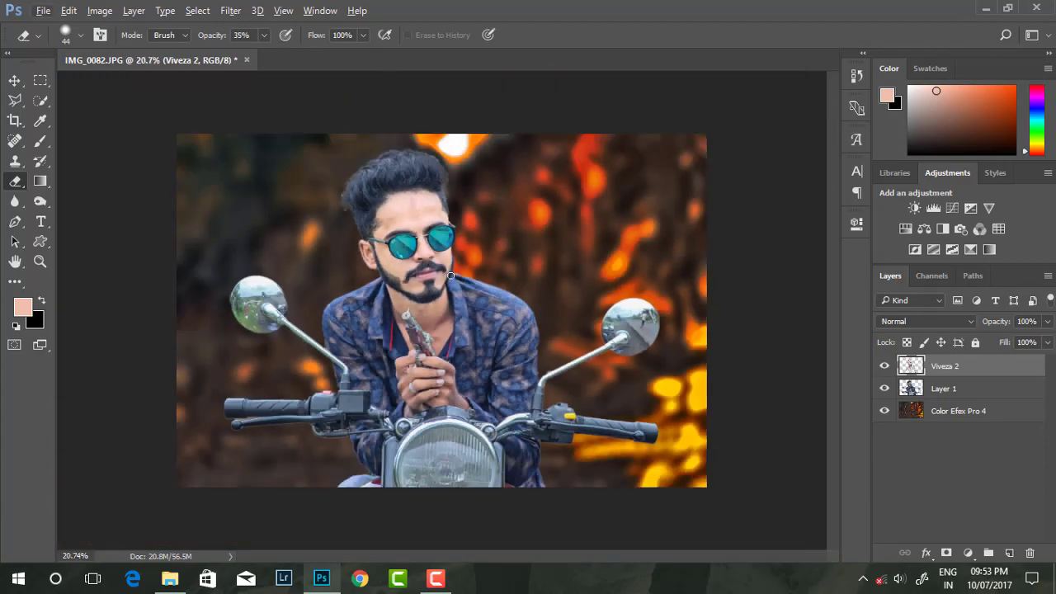
scroll(430, 278, up, 2)
scroll(421, 275, up, 1)
click(264, 35)
drag(249, 53, 235, 53)
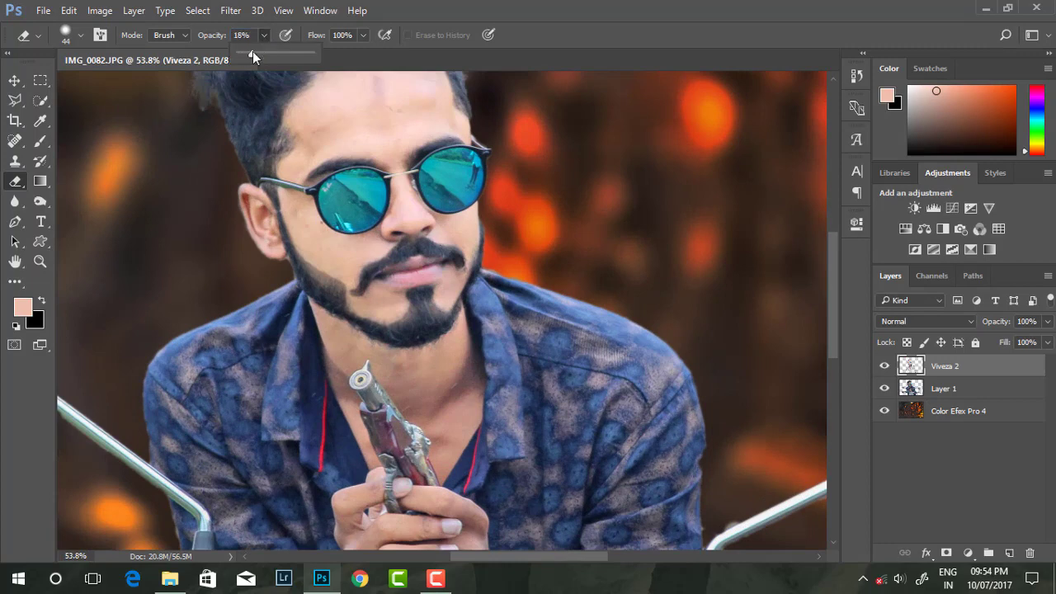
scroll(515, 269, down, 2)
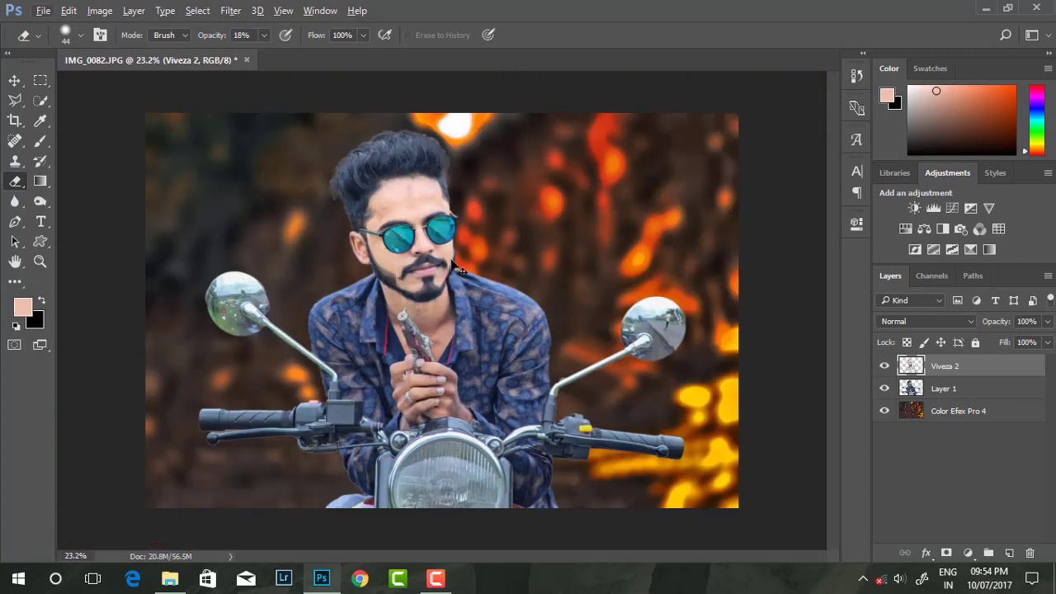
scroll(454, 264, up, 2)
scroll(431, 190, down, 1)
right_click(431, 189)
drag(528, 225, 557, 225)
key(Return)
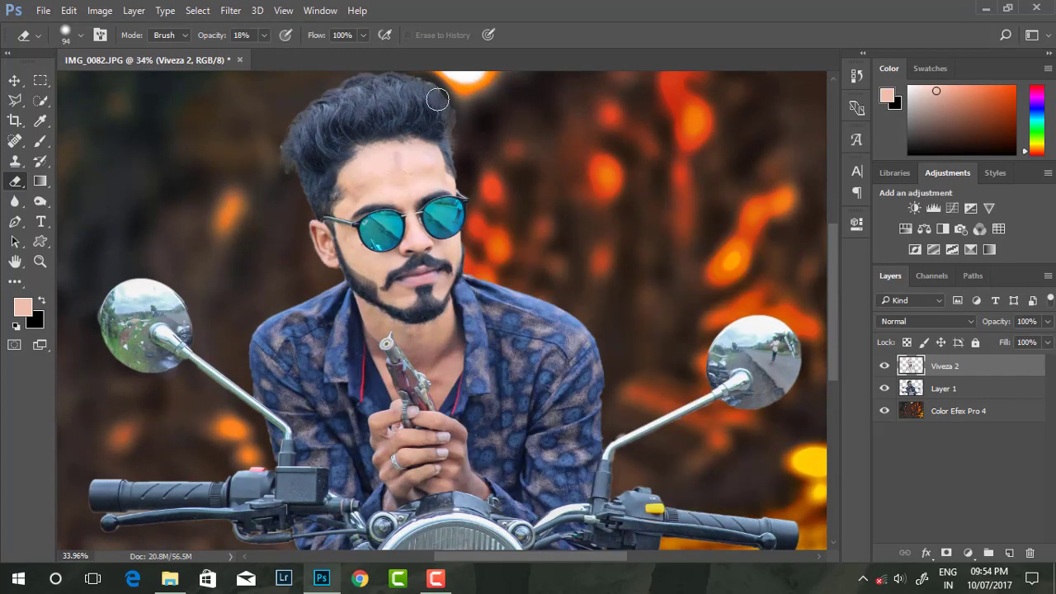
- Add Layer 1 to the Viveza 2 selection and merge them with Ctrl+E
scroll(444, 140, down, 2)
scroll(479, 207, up, 2)
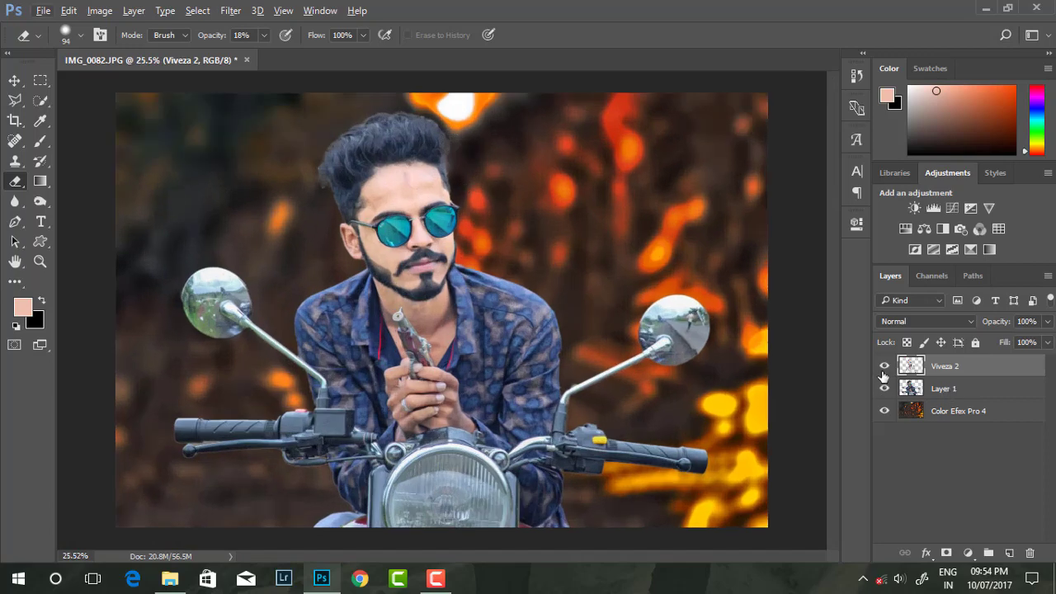
scroll(468, 198, down, 1)
shift+click(937, 398)
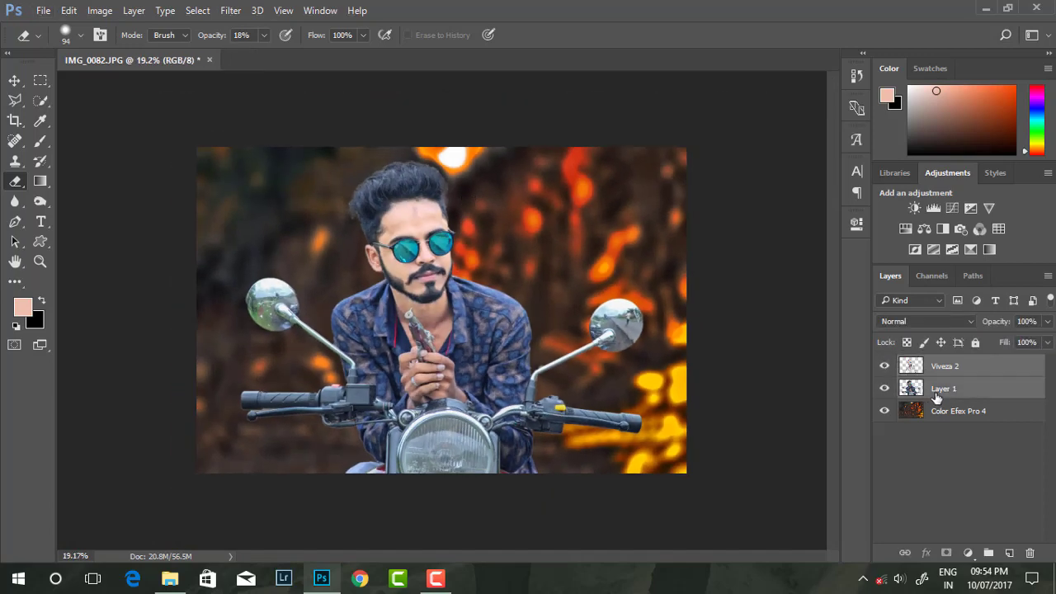
key(ctrl+e)
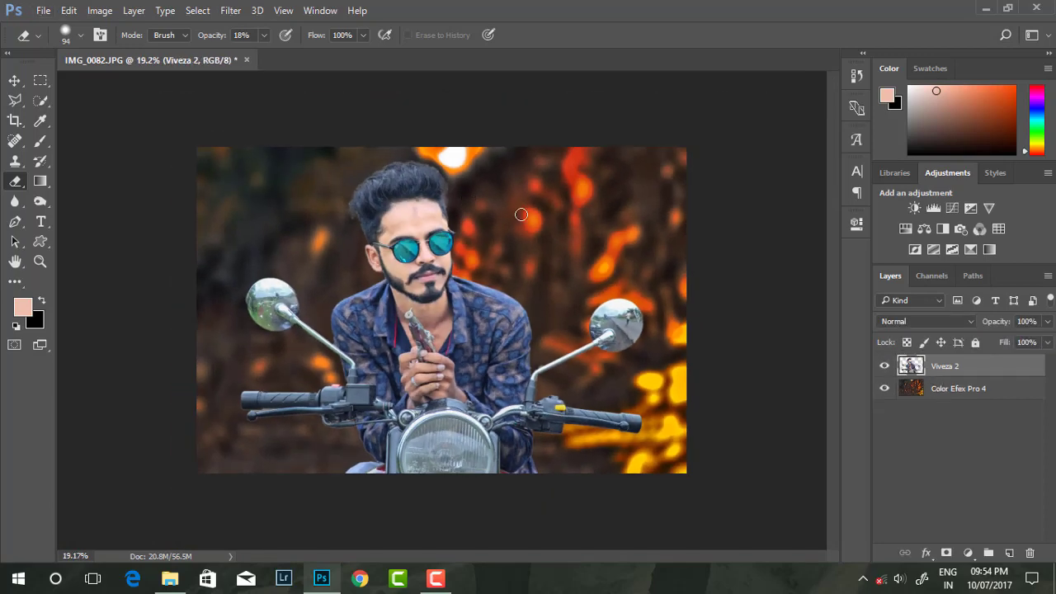
scroll(426, 267, up, 3)
- Switch to the Content-Aware Spot Healing Brush and heal the first forehead mark
click(15, 140)
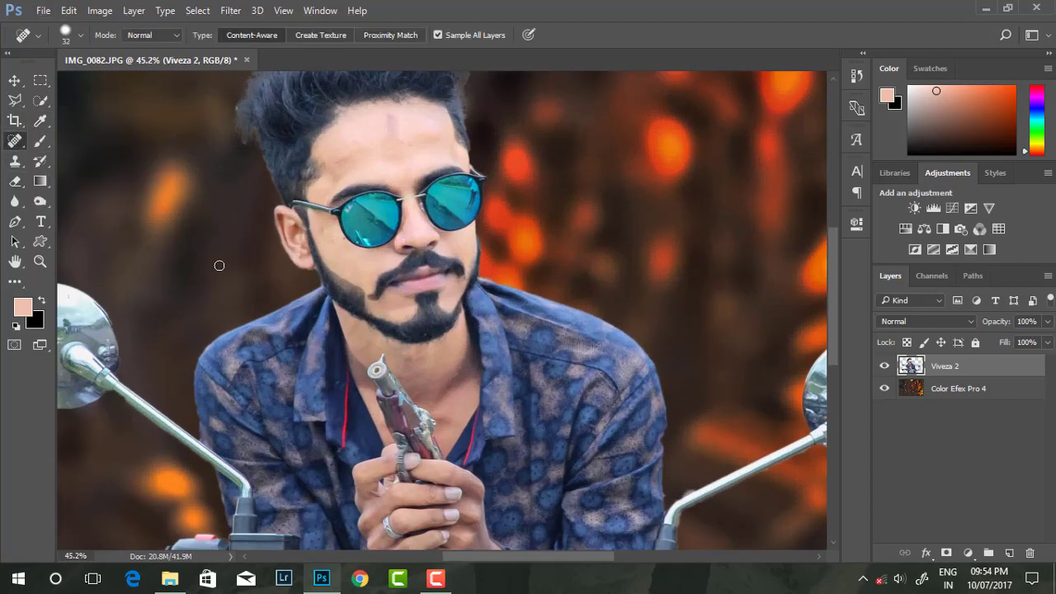
scroll(354, 234, up, 3)
scroll(369, 229, up, 2)
right_click(406, 242)
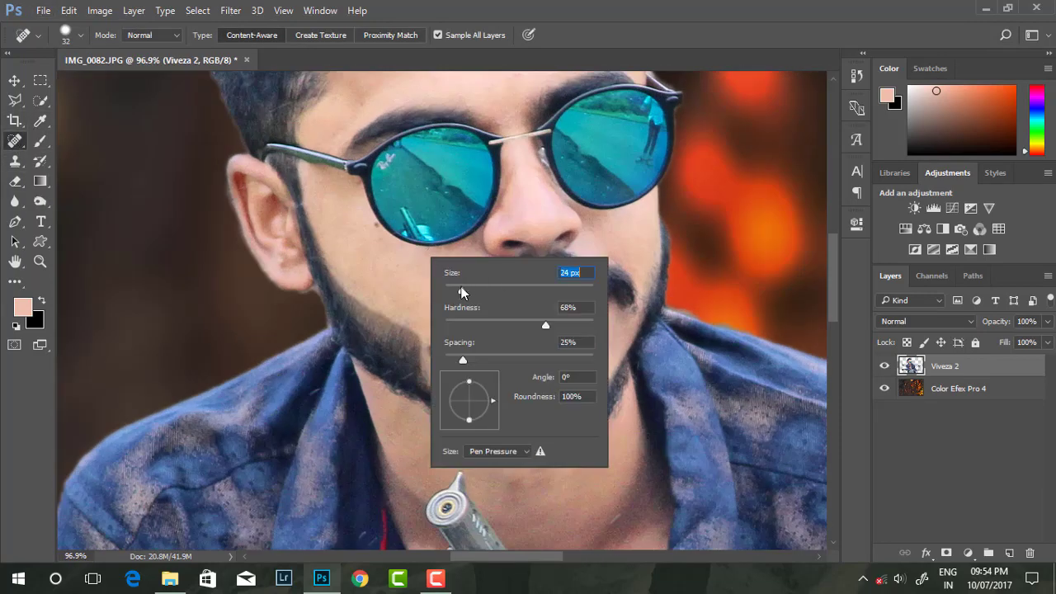
key(Return)
scroll(580, 242, down, 1)
scroll(382, 160, up, 2)
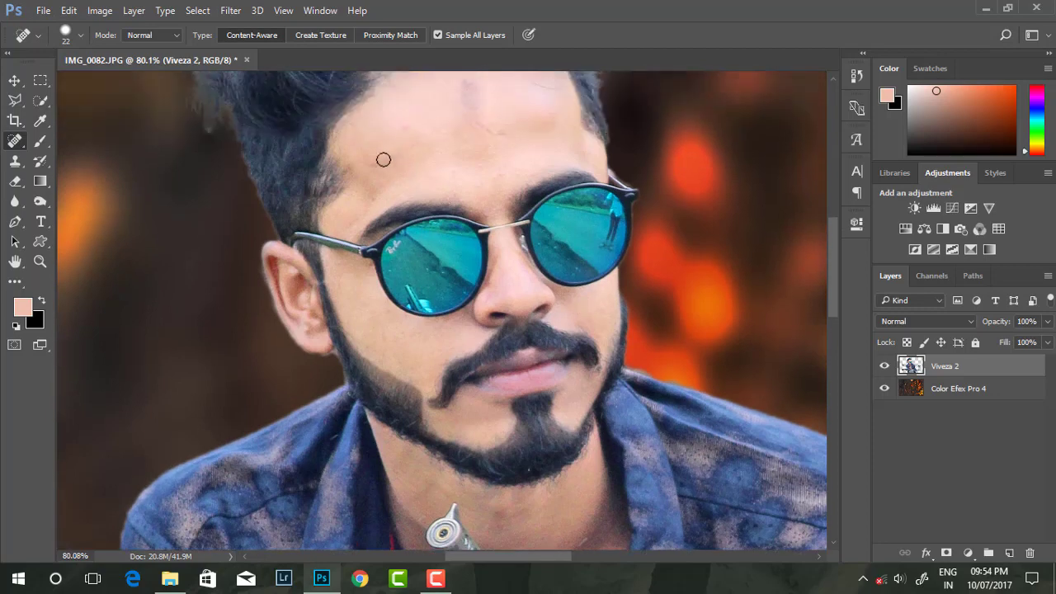
drag(382, 160, 408, 171)
- Enlarge the healing brush to 45 px and heal the remaining forehead spots
scroll(413, 170, up, 2)
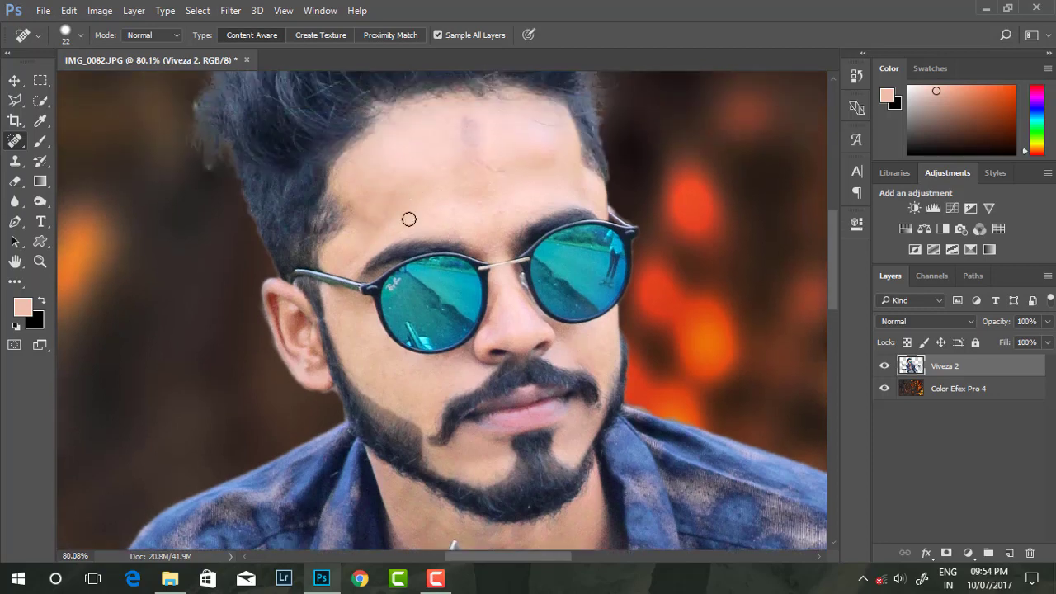
right_click(486, 178)
drag(555, 173, 573, 173)
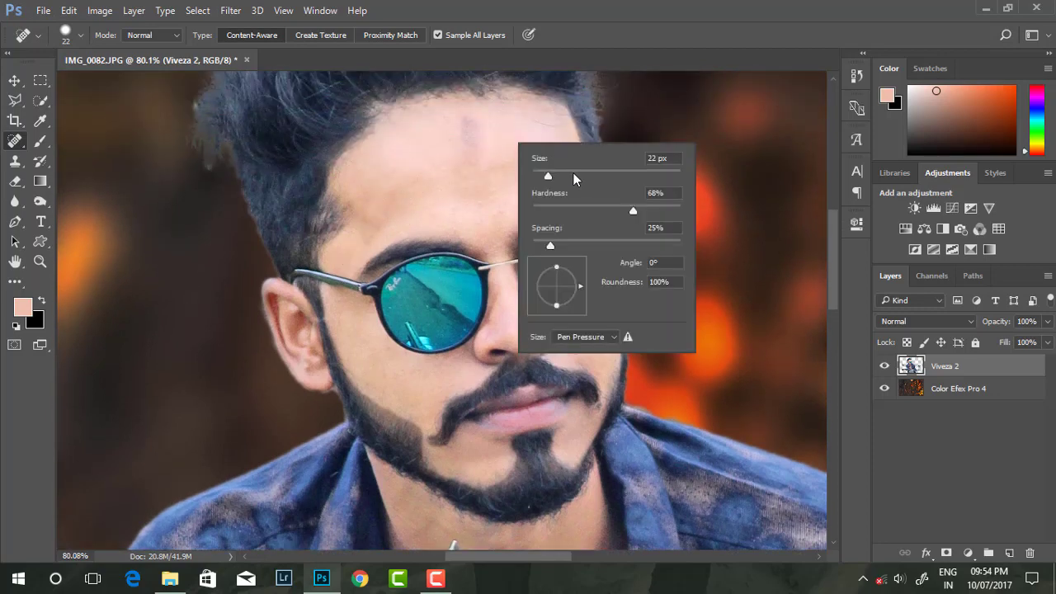
key(Return)
drag(468, 122, 475, 142)
mouse_move(503, 204)
mouse_down()
mouse_move(372, 227)
mouse_move(393, 213)
mouse_up()
scroll(392, 213, down, 5)
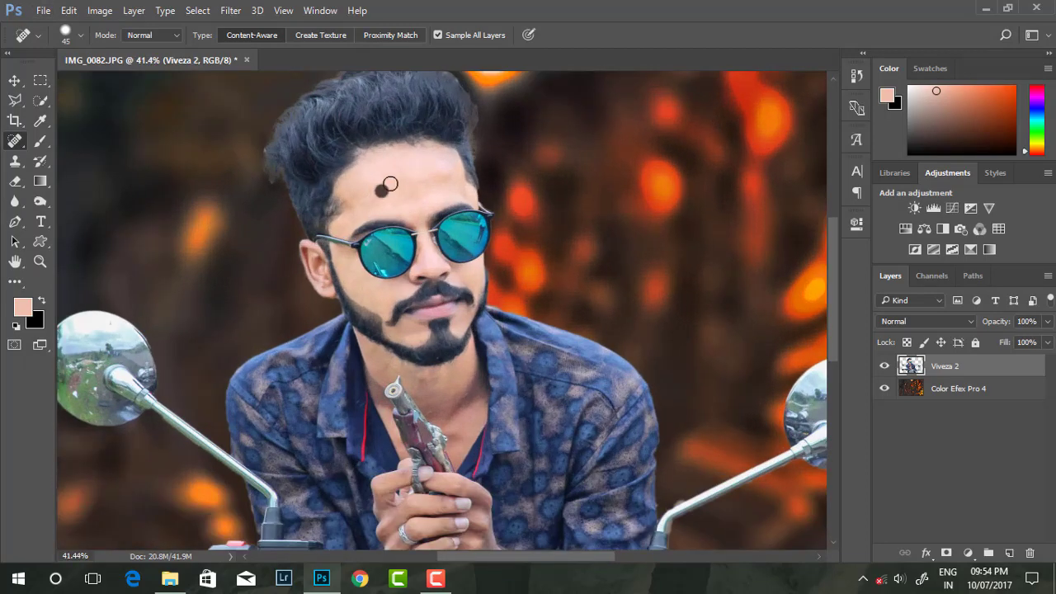
scroll(446, 182, down, 2)
scroll(413, 215, down, 3)
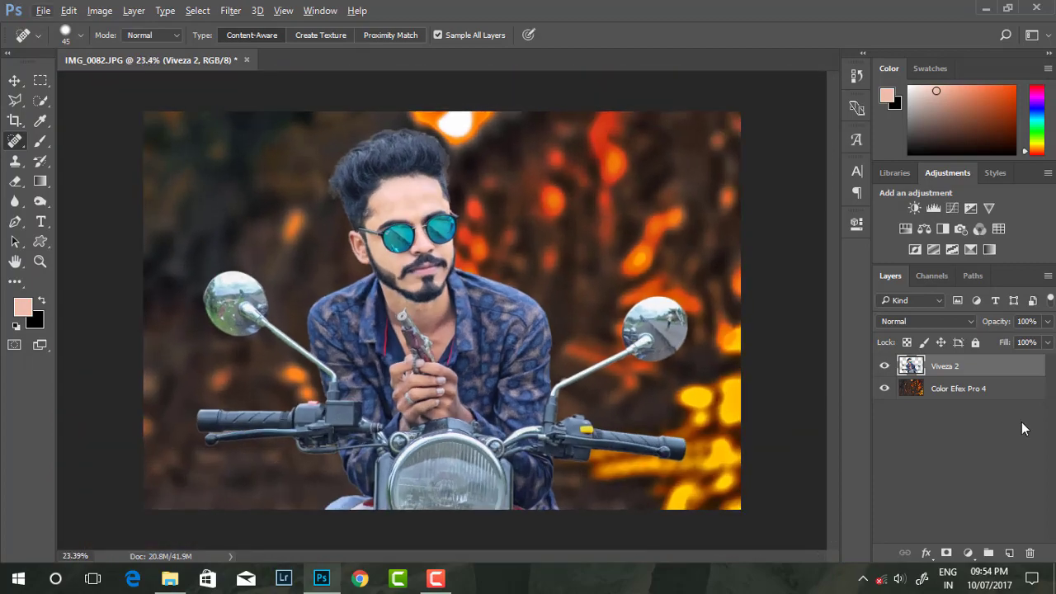
- In Camera Raw Filter, set Blacks -25, Shadows +25 and Clarity +53
click(230, 10)
click(264, 119)
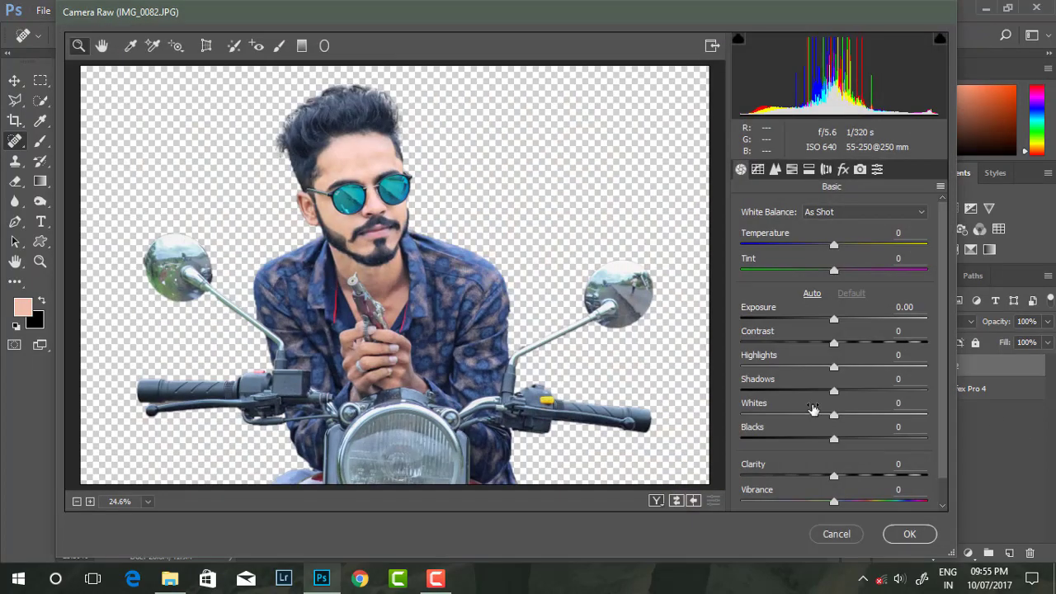
drag(826, 444, 812, 443)
drag(839, 477, 880, 478)
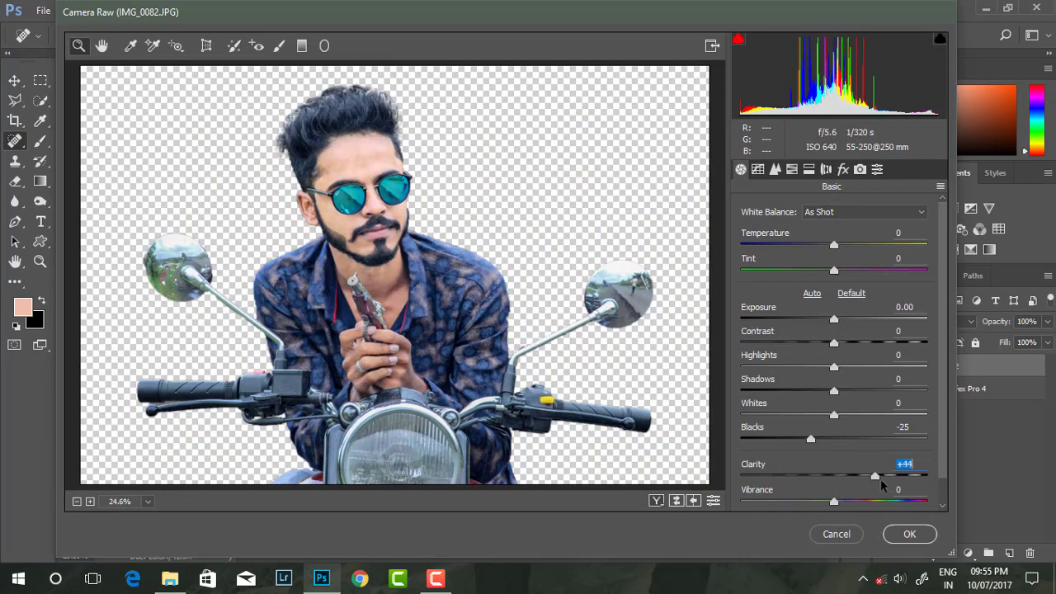
drag(834, 391, 860, 397)
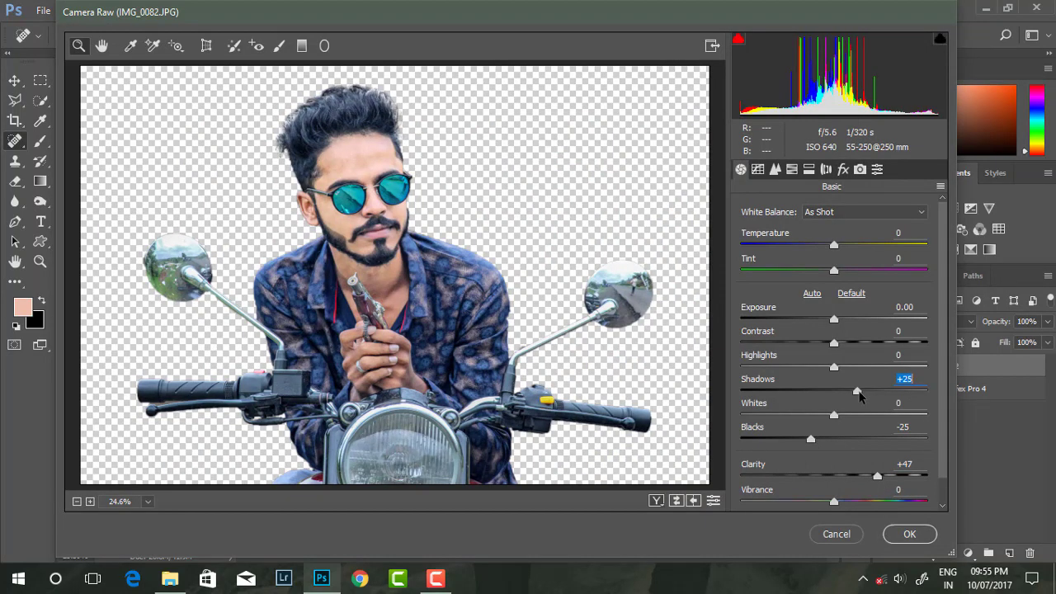
drag(883, 479, 884, 479)
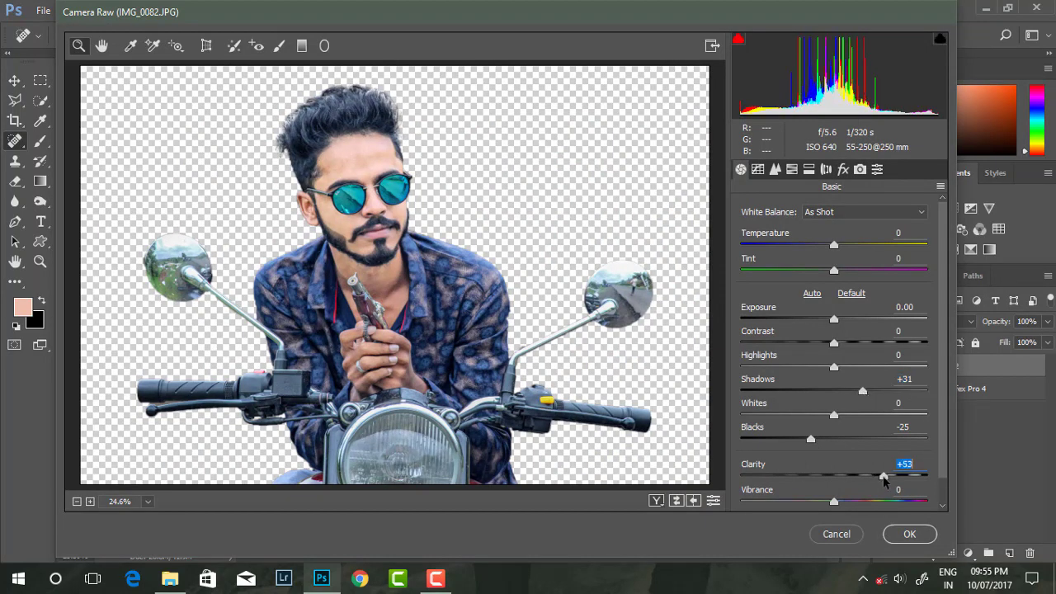
mouse_move(838, 505)
mouse_down()
mouse_move(859, 505)
mouse_move(837, 505)
mouse_up()
- Set sharpening amount to 30 and Oranges luminance to about +32
click(775, 169)
drag(741, 232, 778, 232)
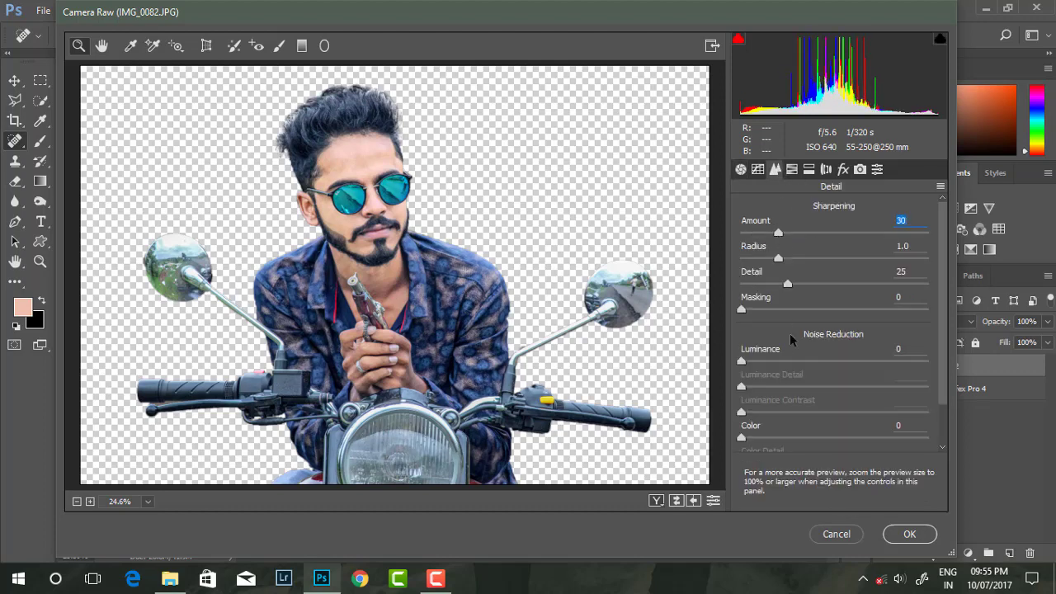
click(791, 169)
click(857, 234)
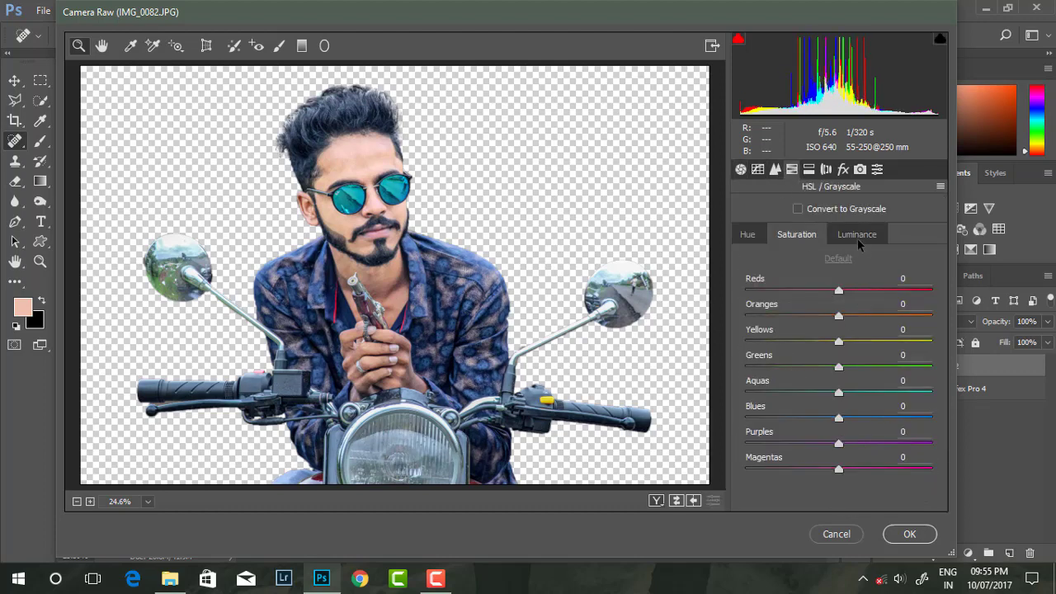
drag(839, 315, 867, 322)
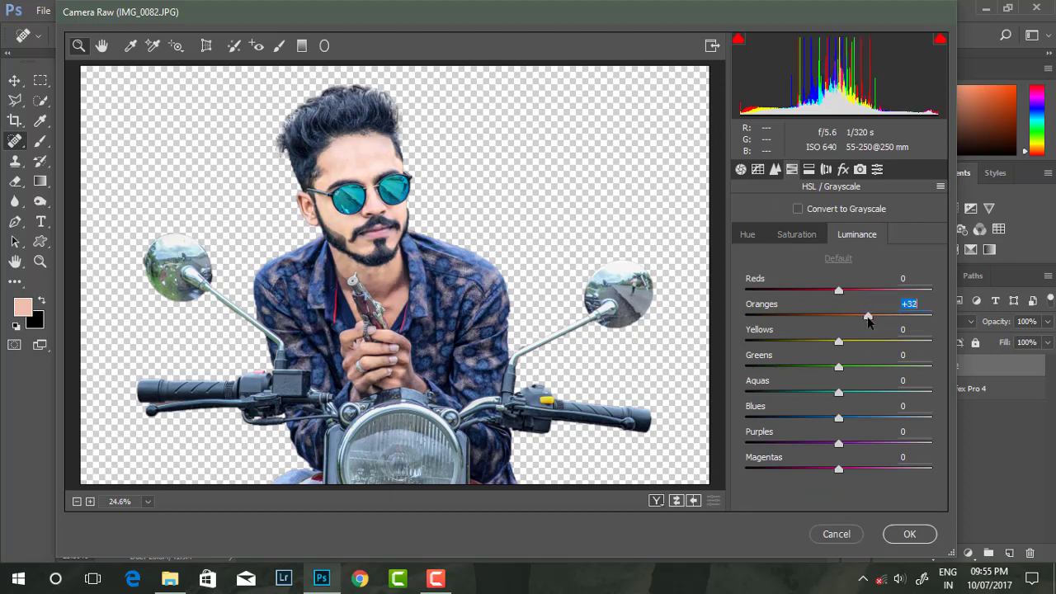
- Drop Blues saturation to -100, keeping Reds at +66, and apply the filter
click(808, 235)
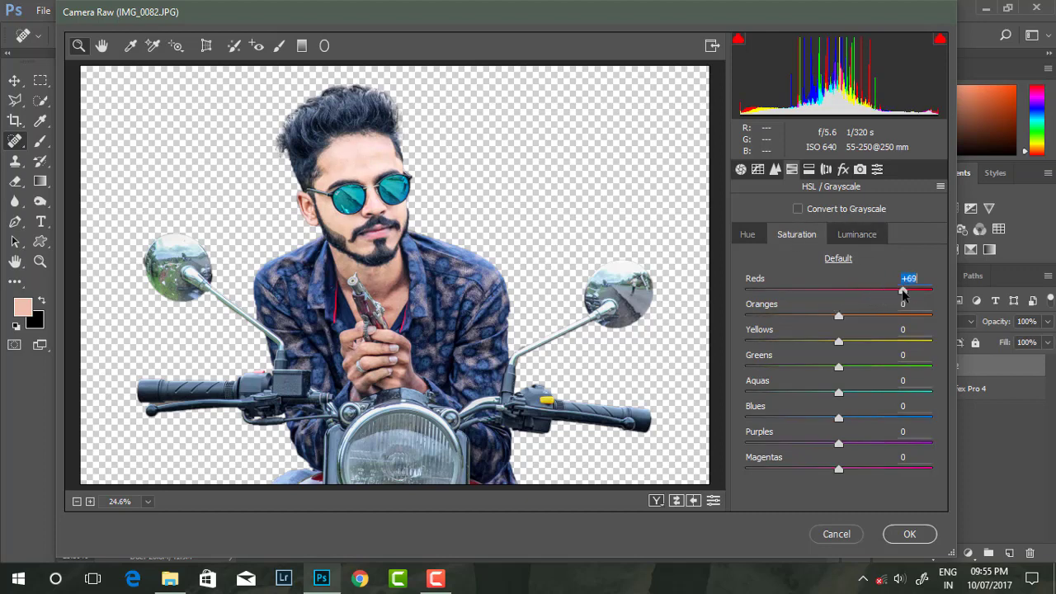
mouse_move(881, 419)
mouse_down()
mouse_move(727, 412)
mouse_move(888, 421)
mouse_up()
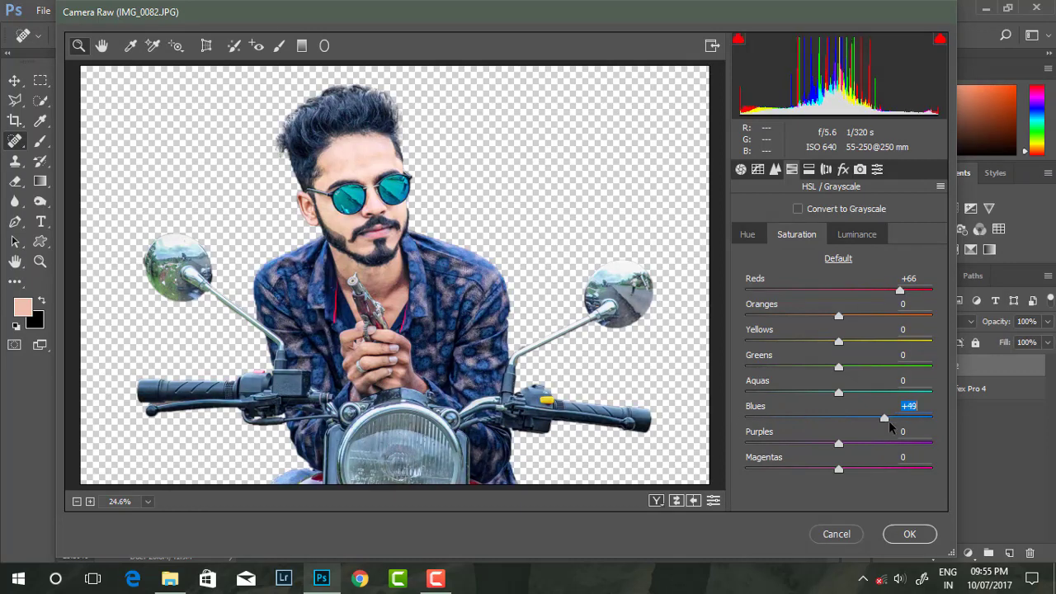
drag(807, 420, 741, 418)
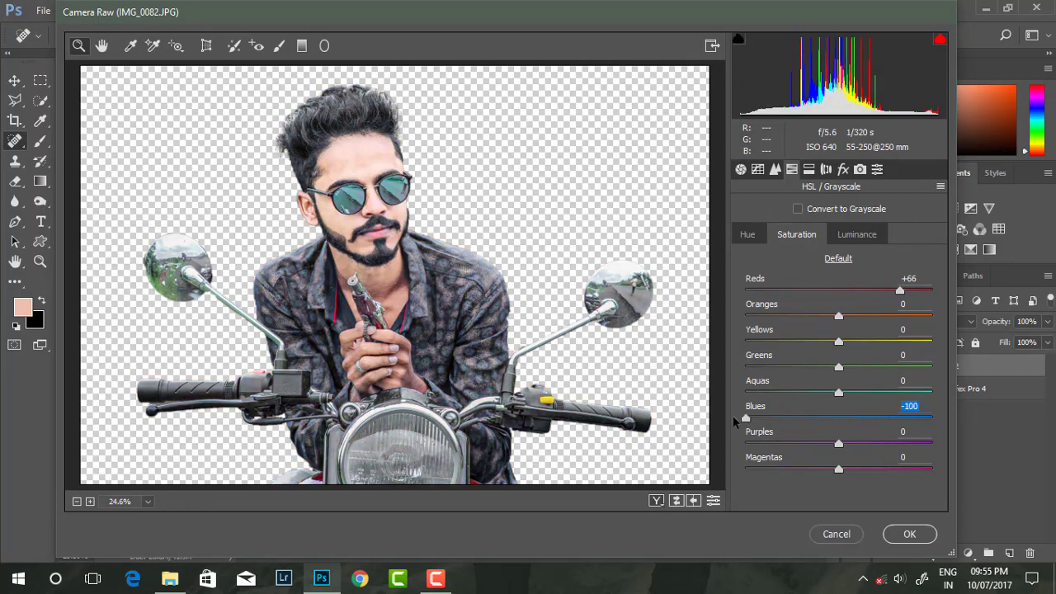
click(910, 535)
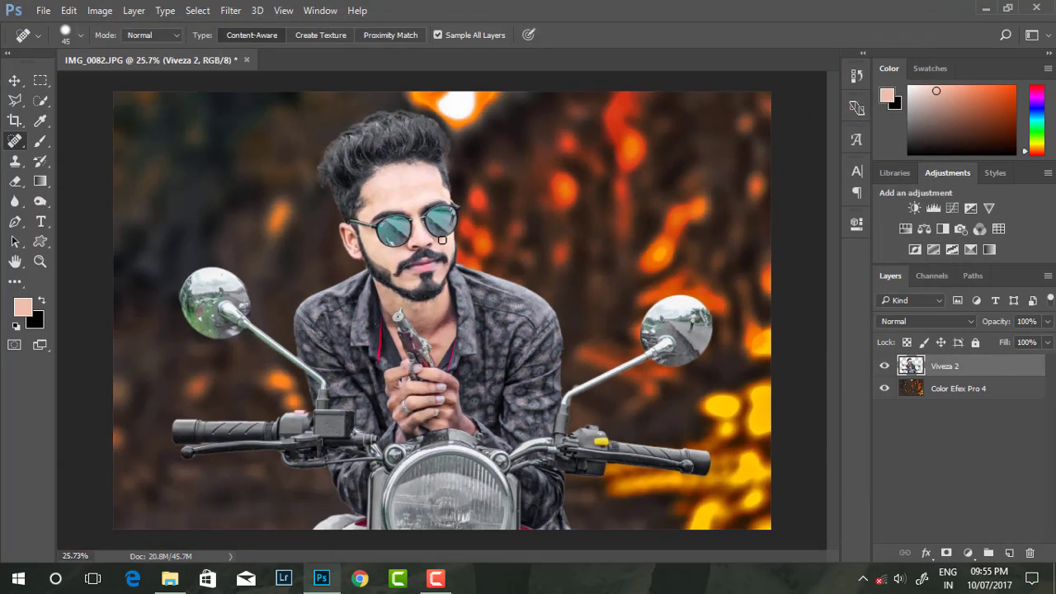
- Run another Camera Raw Filter with Greens saturation -100 and Reds +14
scroll(444, 237, up, 1)
scroll(409, 247, down, 1)
click(231, 11)
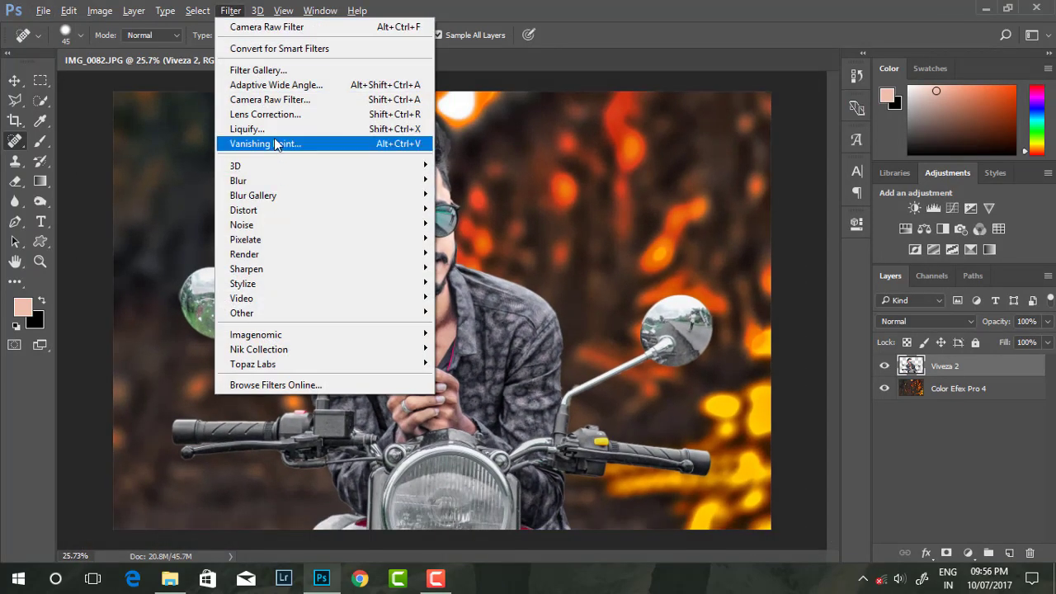
click(283, 103)
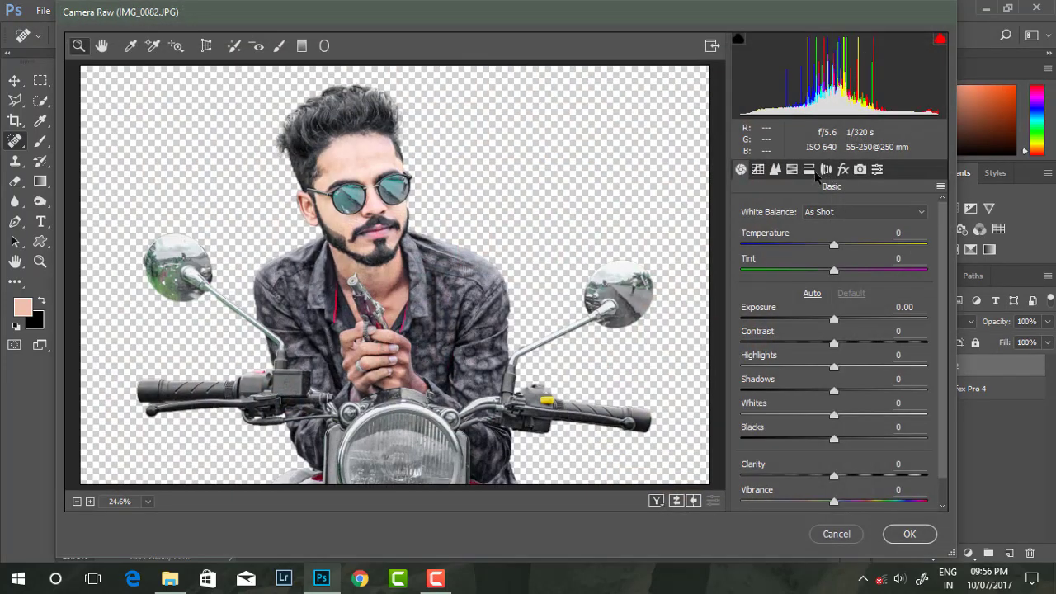
click(792, 169)
drag(842, 357, 730, 358)
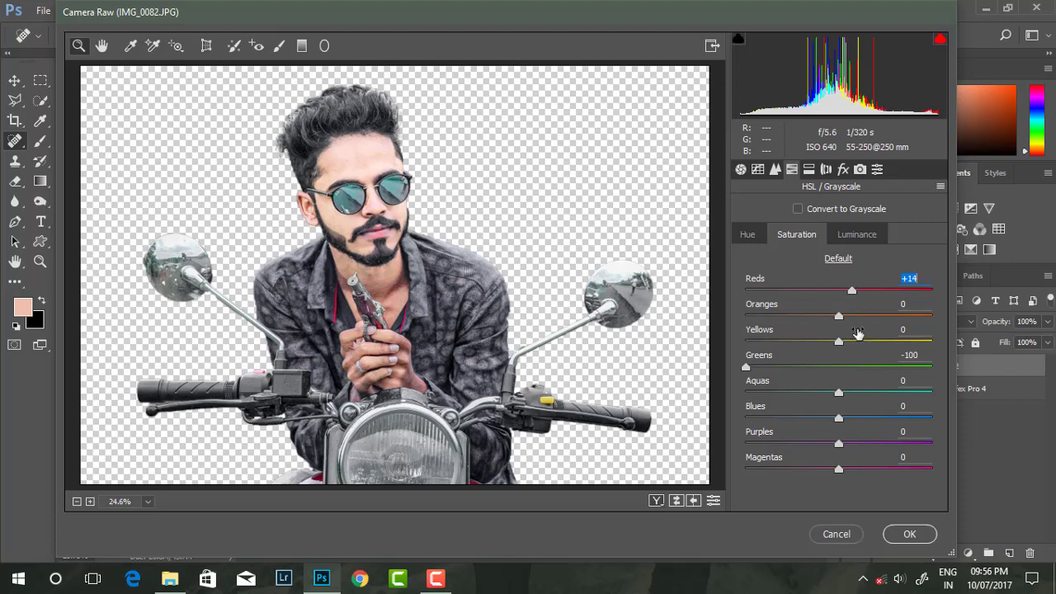
click(910, 534)
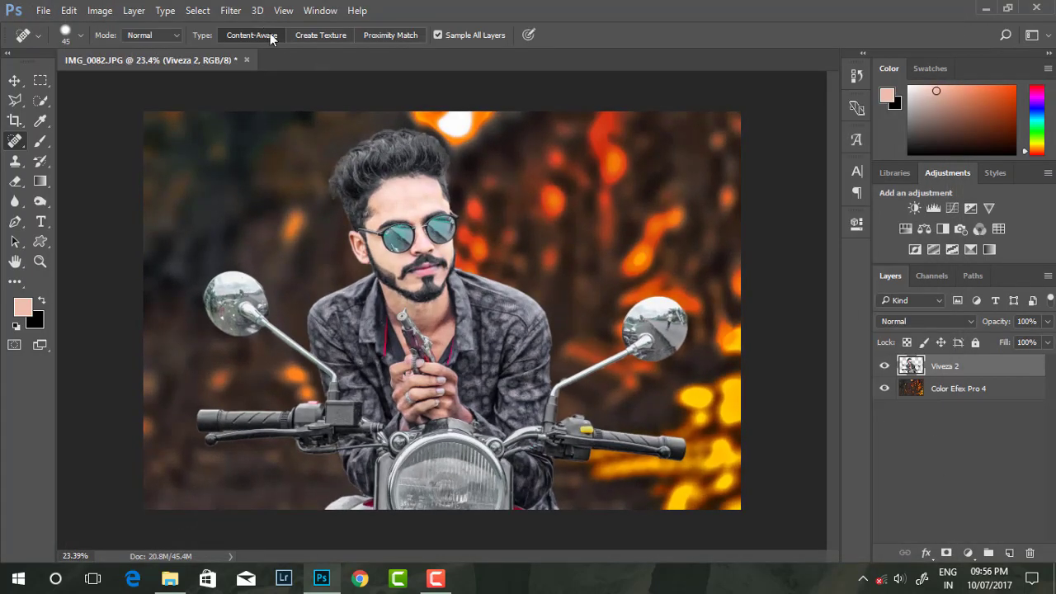
- In Color Efex Pro 4, place Dark Contrasts control points on face, hands and chest, contrast -14%
click(230, 10)
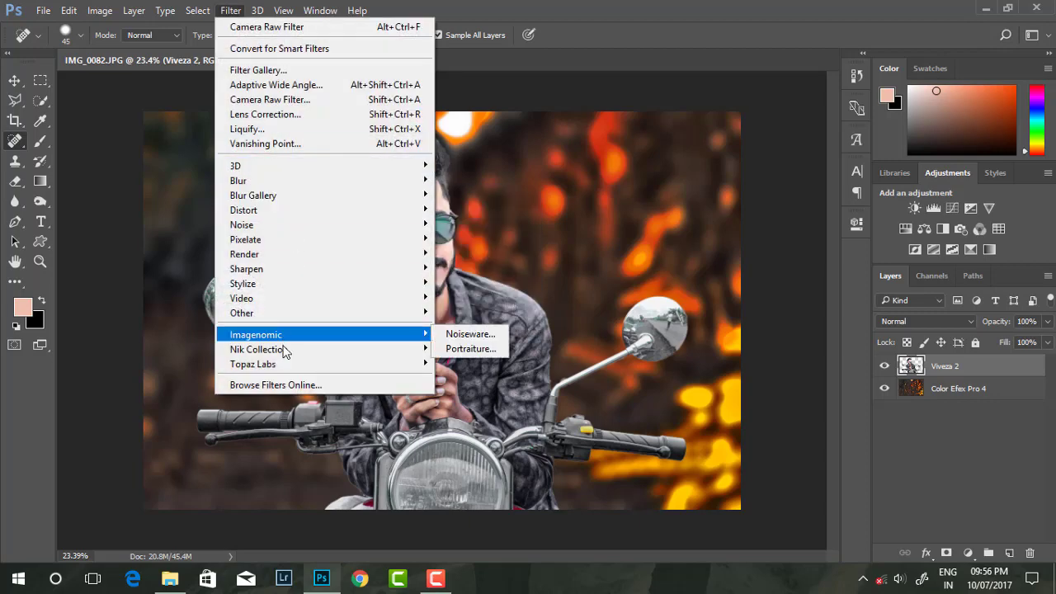
mouse_move(258, 350)
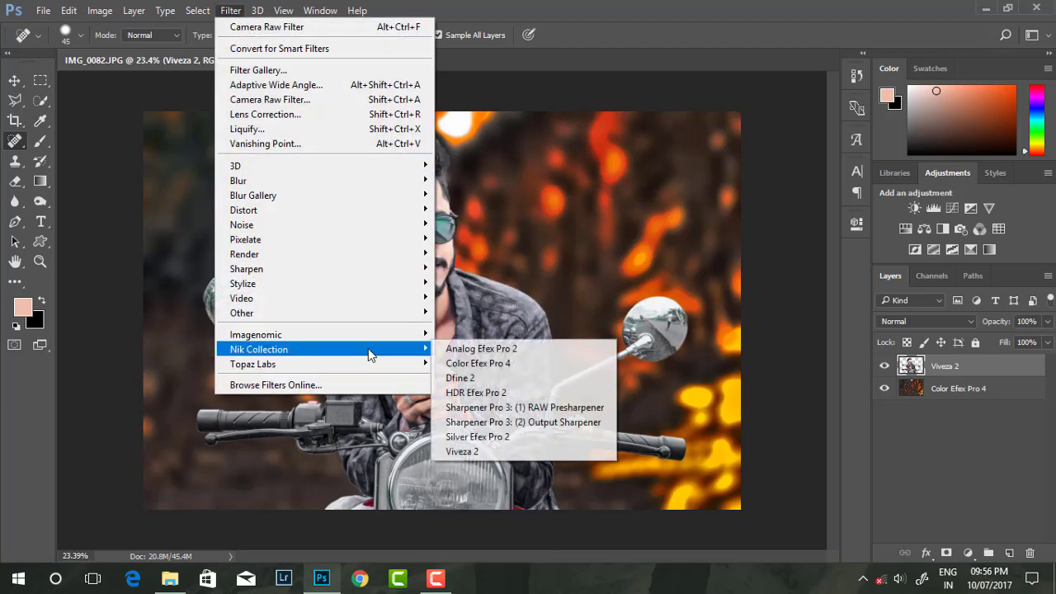
click(494, 366)
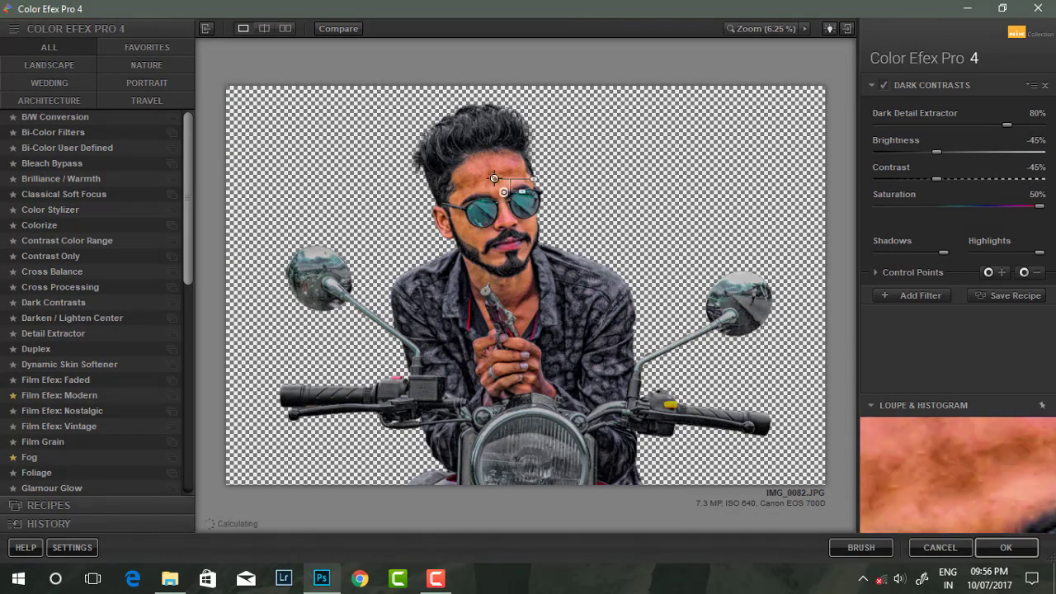
click(495, 179)
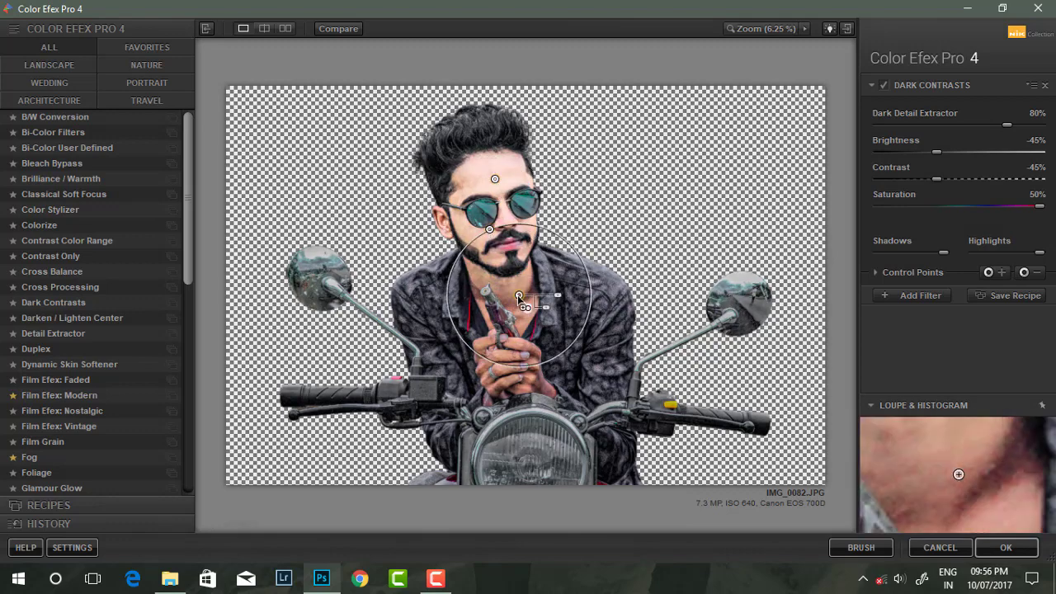
click(512, 360)
drag(513, 361, 491, 350)
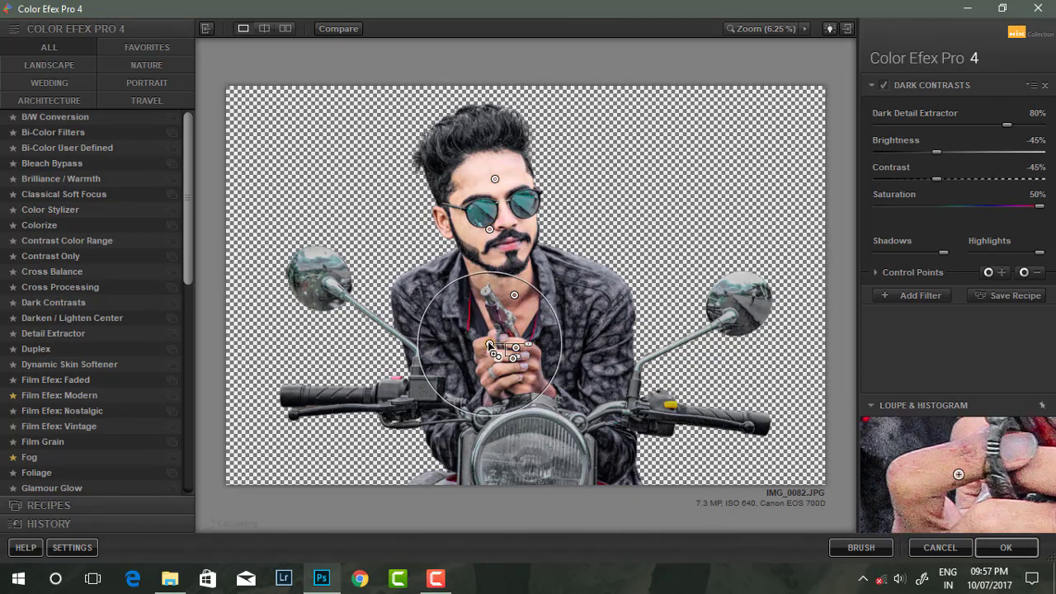
click(526, 260)
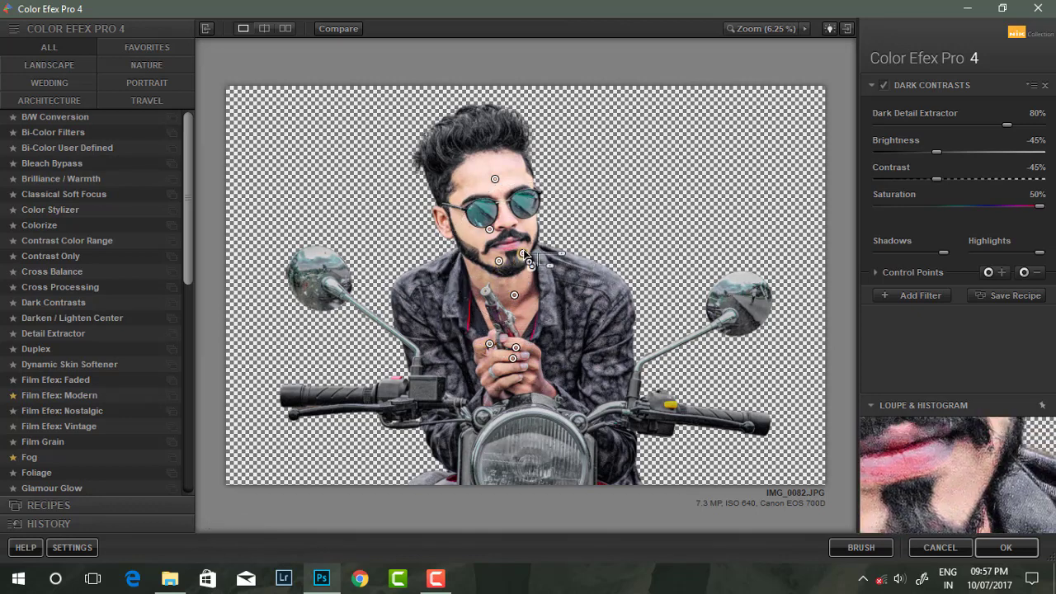
drag(526, 260, 527, 295)
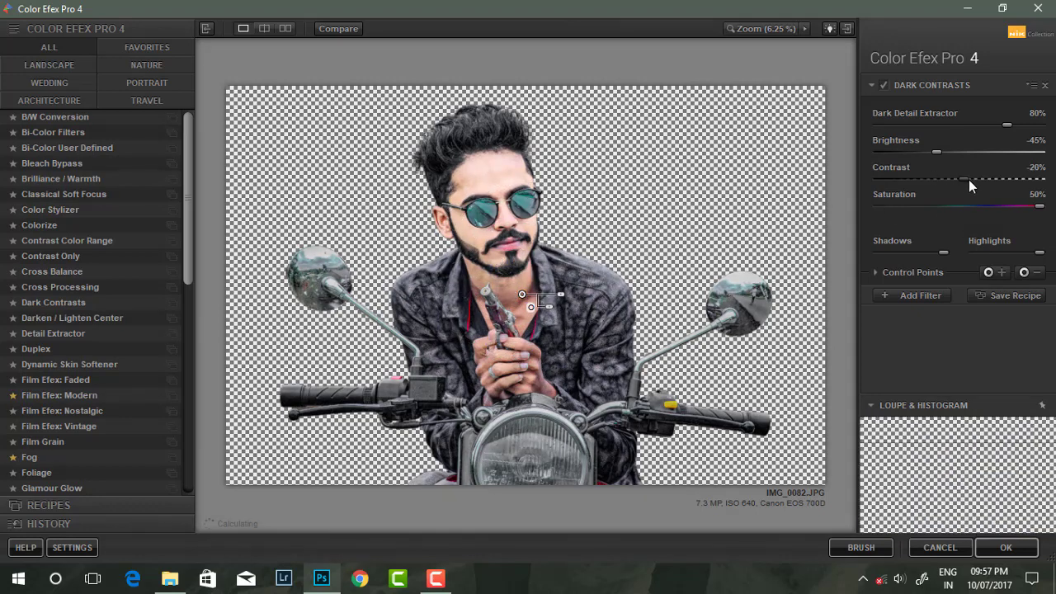
drag(959, 180, 969, 179)
- Add a Detail Extractor filter at 8% strength with 31% contrast
click(917, 295)
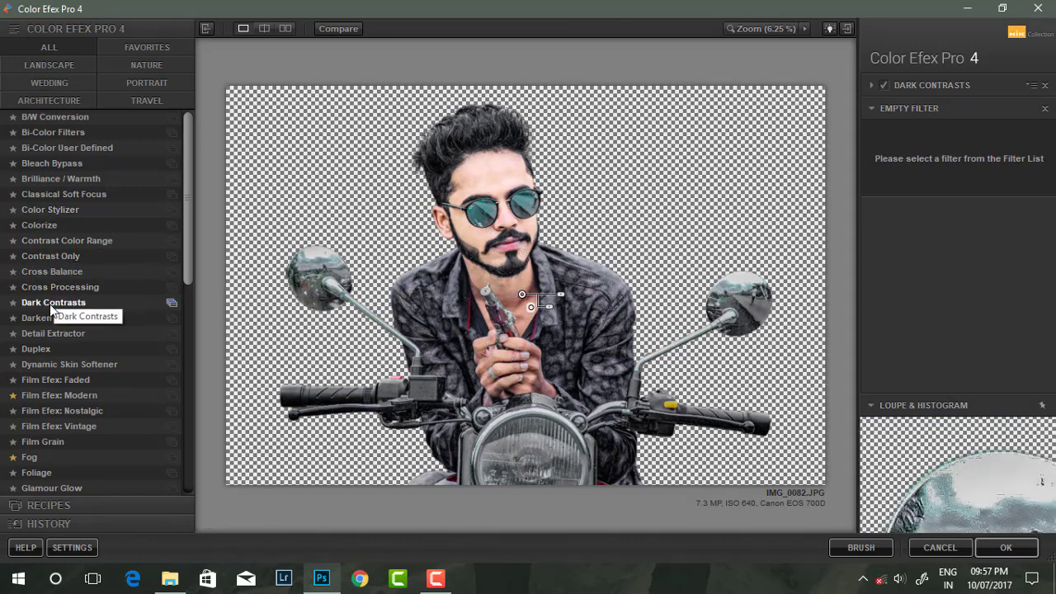
click(56, 333)
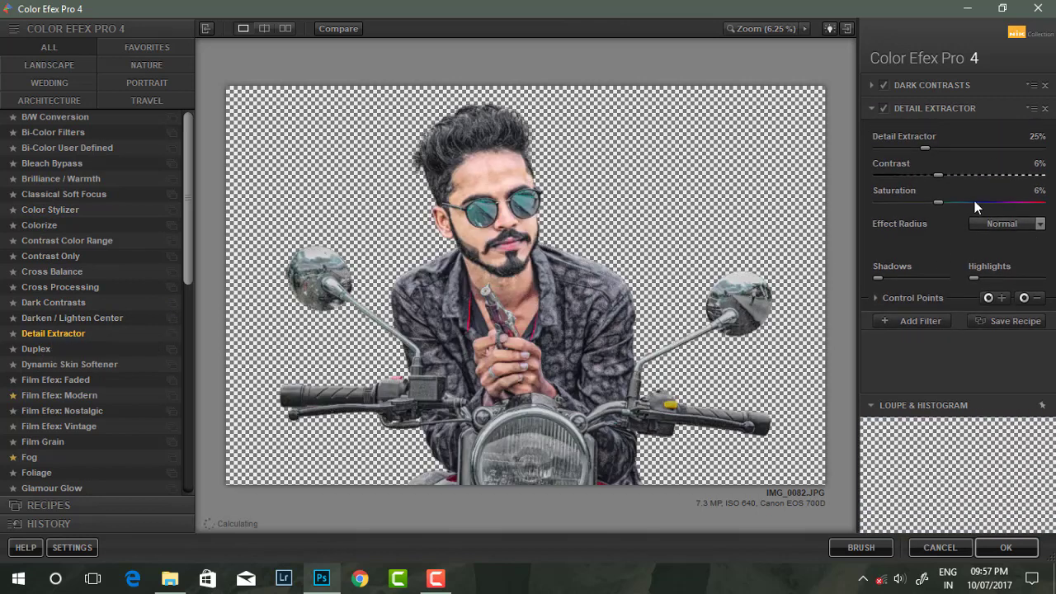
drag(978, 176, 967, 173)
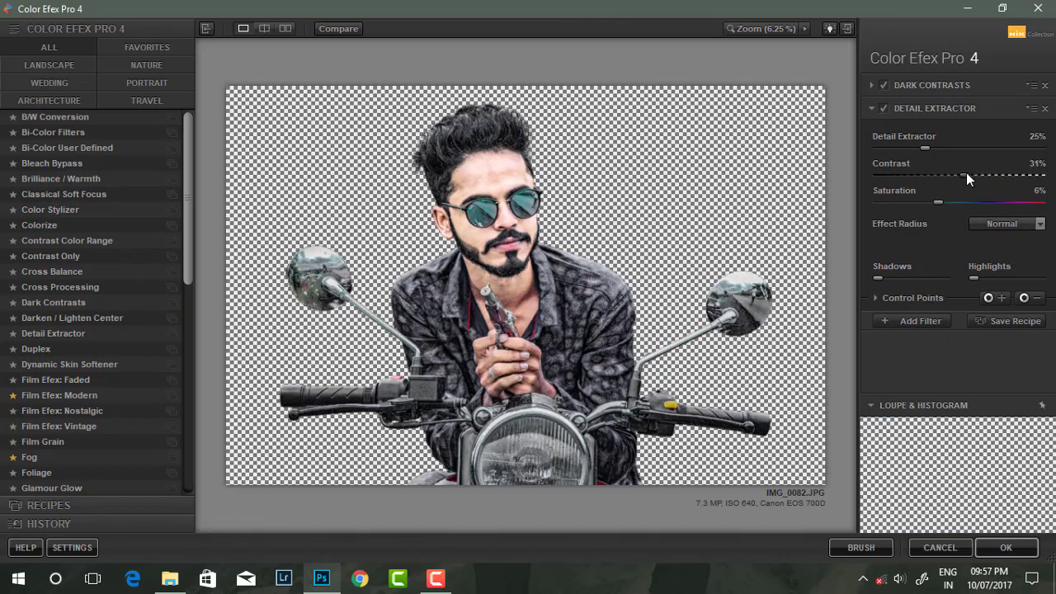
click(894, 146)
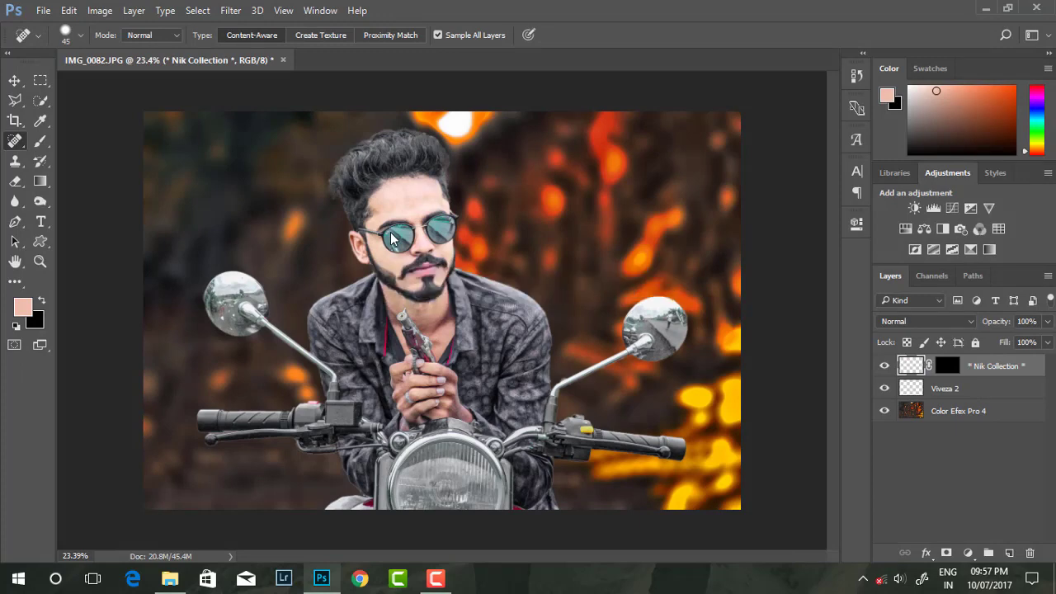
- Zoom in and select the hair with the Quick Selection tool
scroll(359, 202, up, 2)
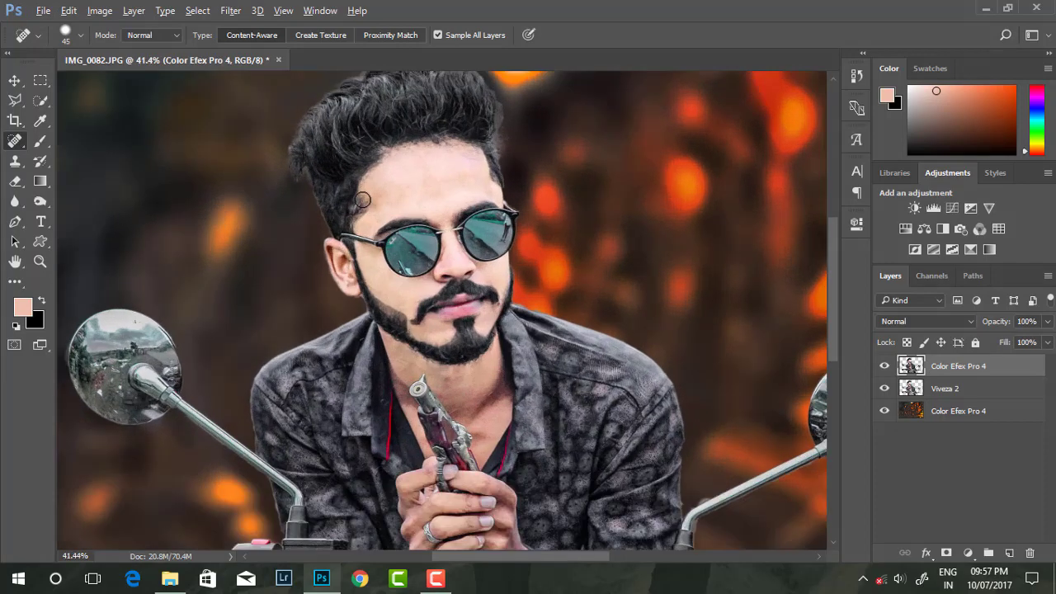
scroll(389, 217, up, 2)
scroll(420, 240, up, 1)
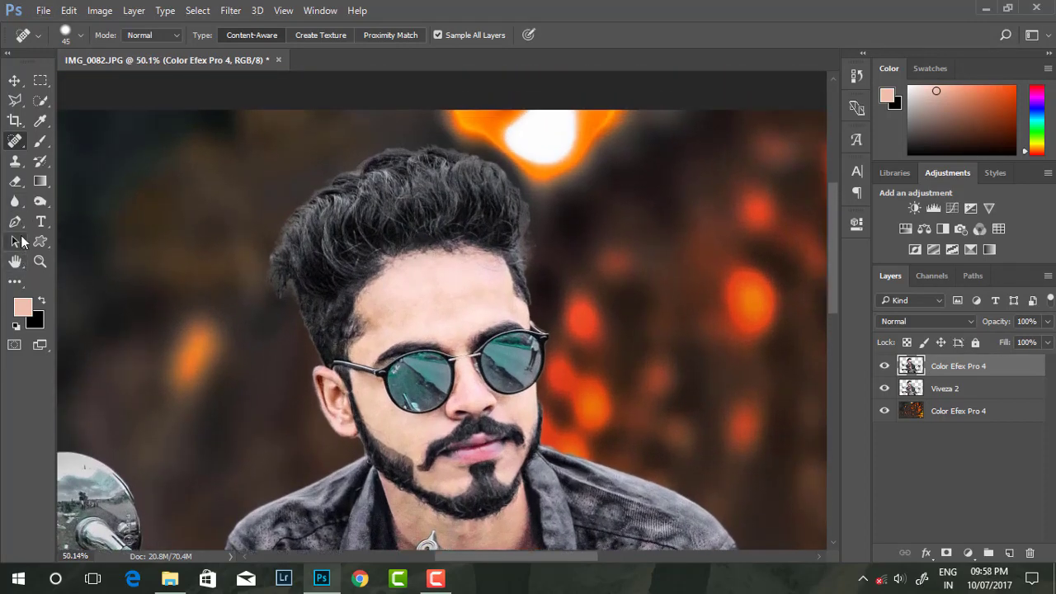
click(41, 100)
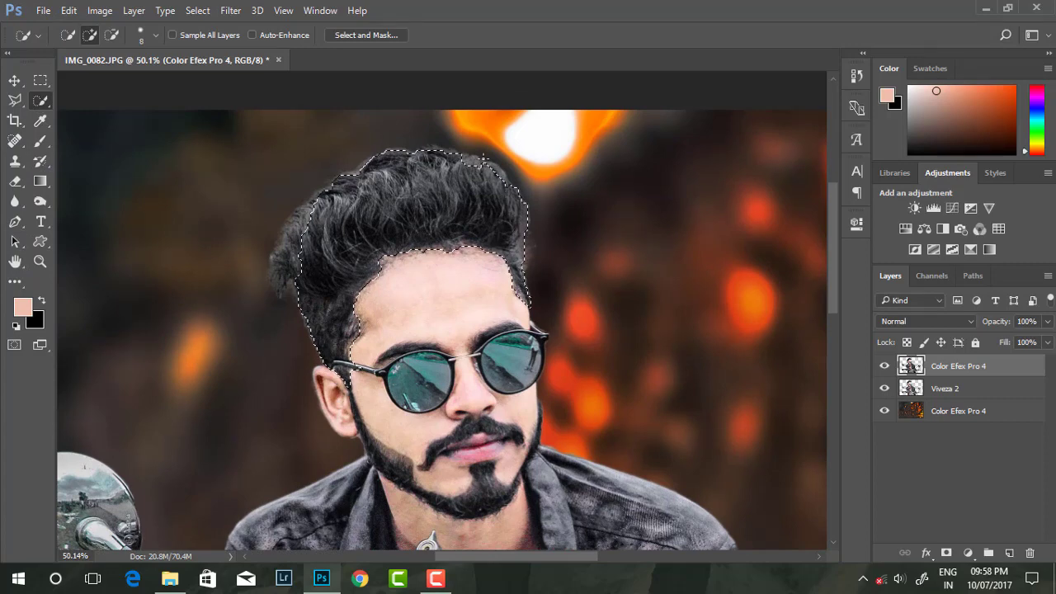
scroll(499, 190, up, 3)
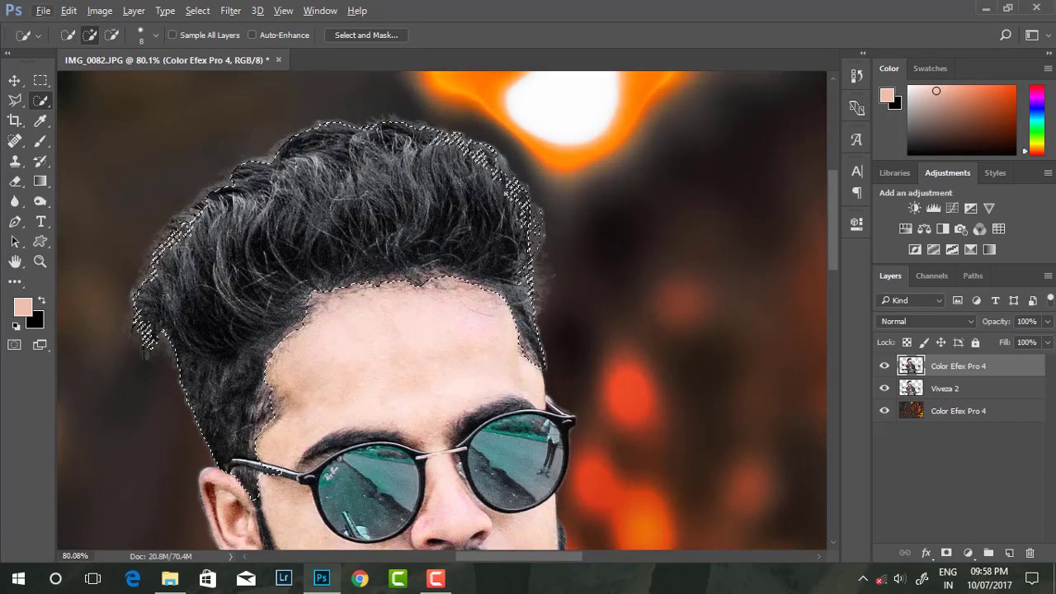
right_click(391, 174)
key(Escape)
scroll(366, 201, down, 1)
scroll(365, 201, down, 1)
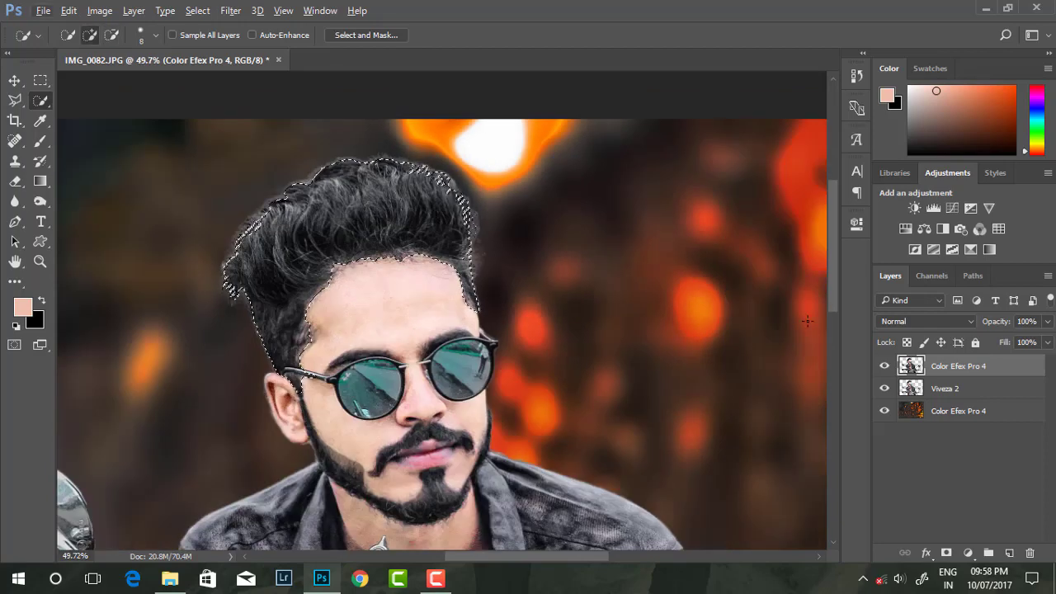
- Merge Viveza 2 into the Color Efex Pro 4 layer and copy the hair to Layer 1
shift+click(945, 388)
key(ctrl+e)
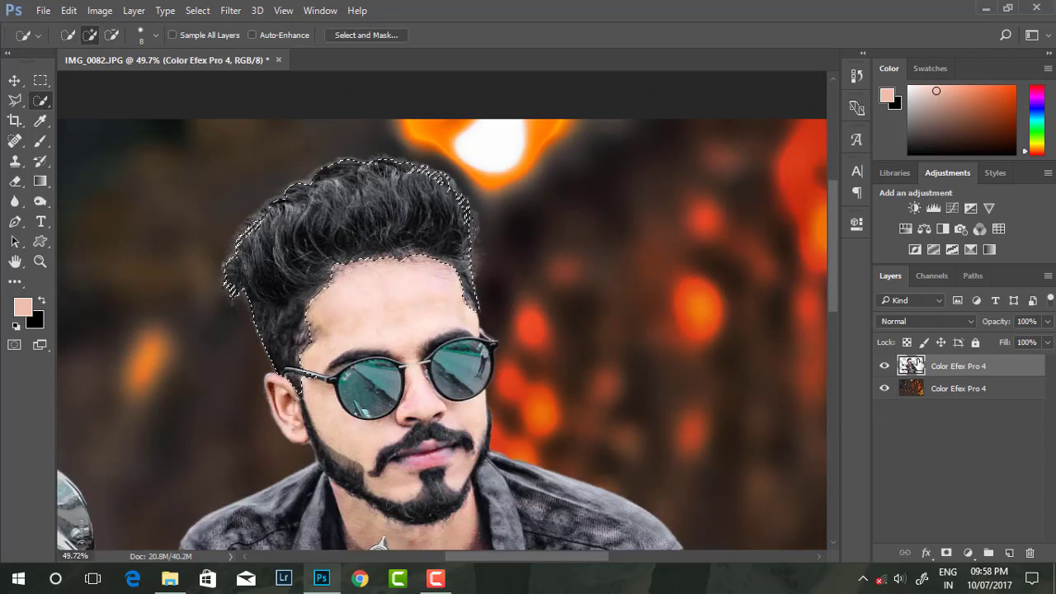
key(ctrl+j)
- Set up the Smudge tool at 75% strength with a 99 px brush
click(15, 282)
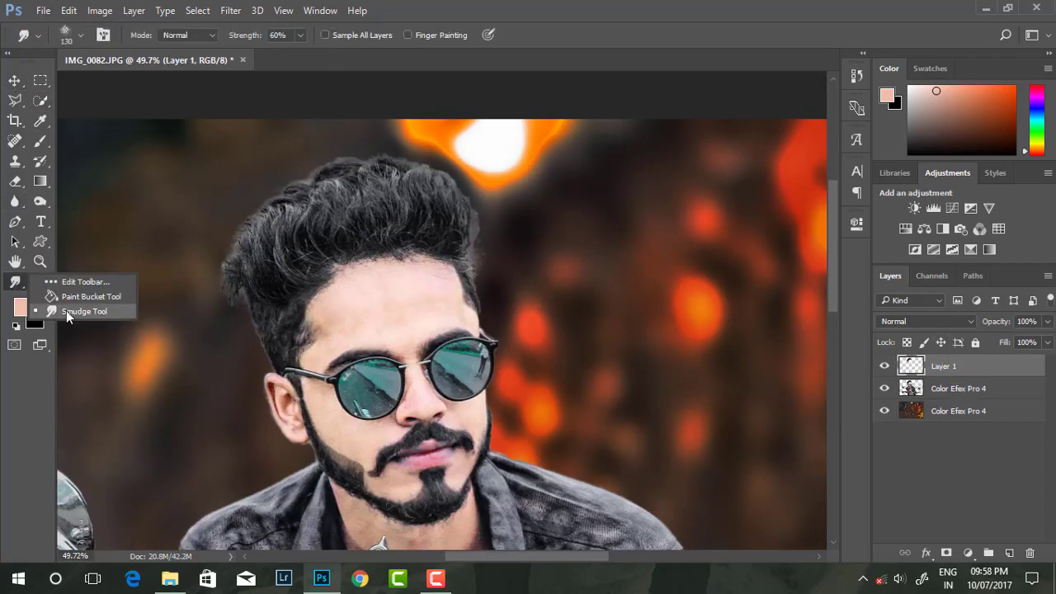
click(62, 309)
scroll(402, 120, up, 2)
click(300, 34)
drag(279, 54, 312, 55)
scroll(448, 189, down, 1)
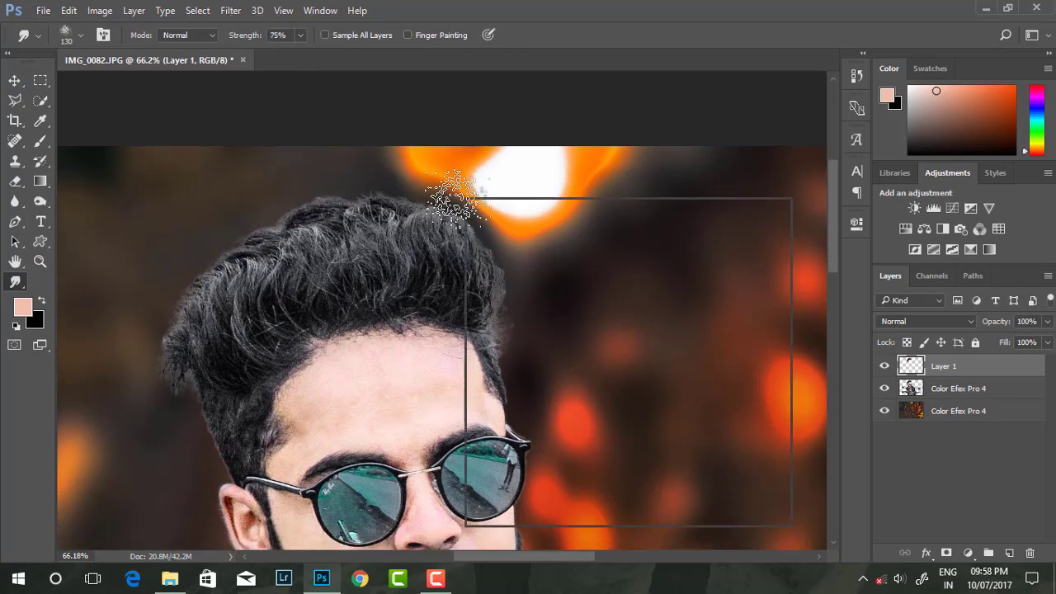
right_click(465, 200)
right_click(524, 235)
drag(652, 276, 648, 275)
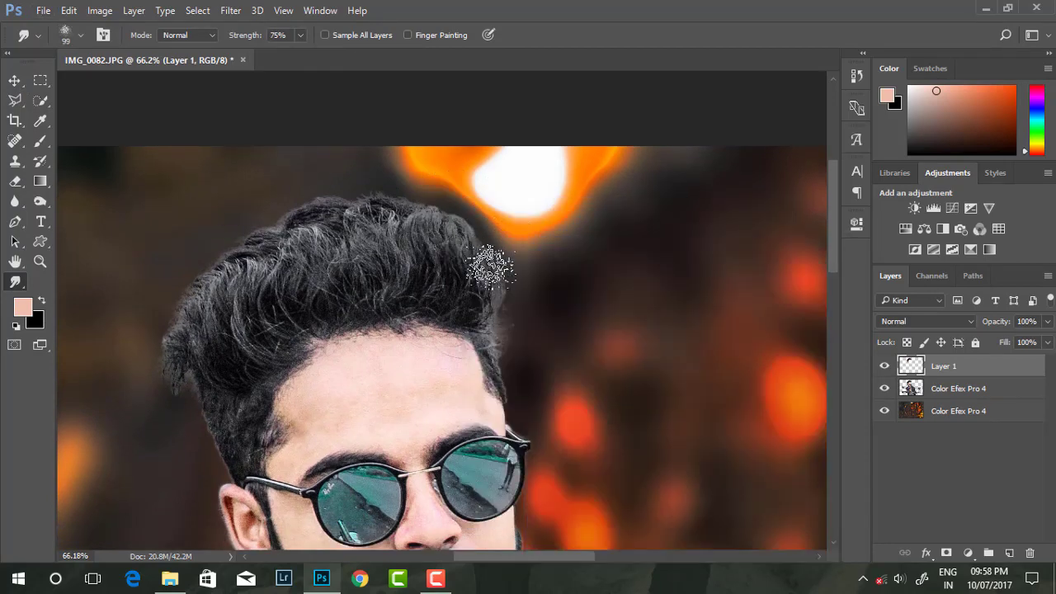
right_click(582, 235)
- Smudge the top and left-side hair in sweeping strokes up and to the left
drag(485, 273, 346, 186)
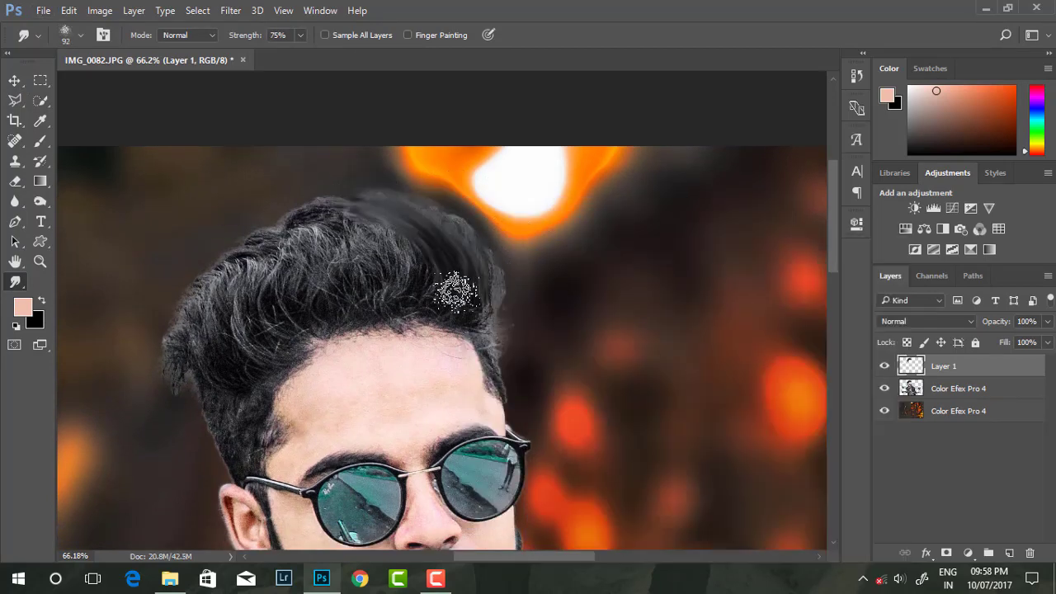
drag(456, 288, 285, 194)
drag(507, 302, 429, 186)
drag(481, 291, 389, 210)
drag(437, 264, 363, 194)
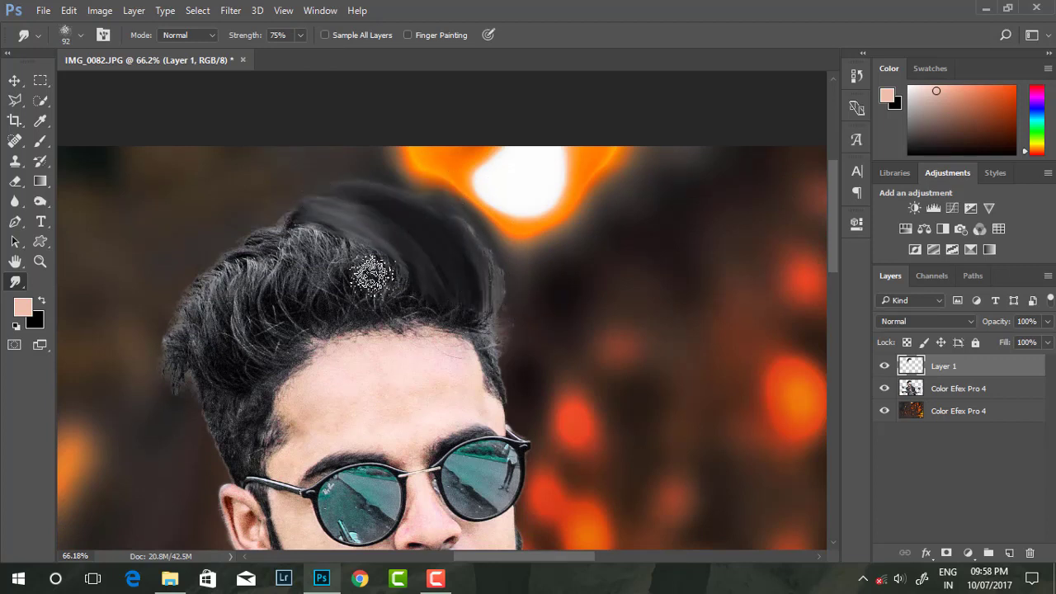
mouse_move(375, 275)
mouse_down()
mouse_move(309, 217)
mouse_move(260, 221)
mouse_up()
drag(359, 297, 240, 227)
drag(295, 288, 216, 241)
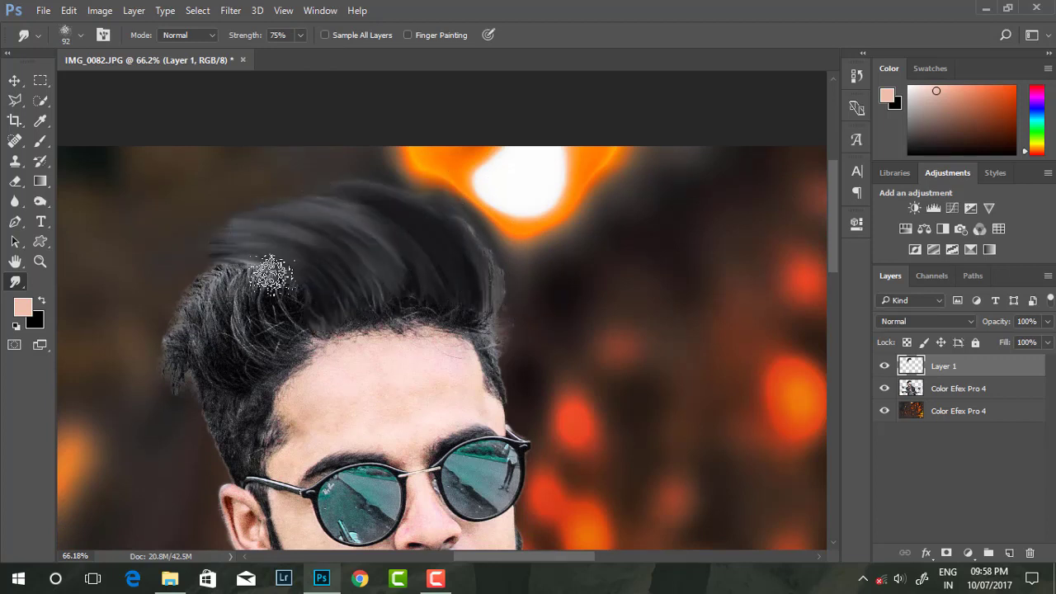
drag(281, 306, 194, 264)
mouse_move(289, 326)
mouse_down()
mouse_move(165, 280)
mouse_move(178, 289)
mouse_up()
- Smooth the curly left-side hair and crown into leftward strokes
drag(243, 366, 124, 347)
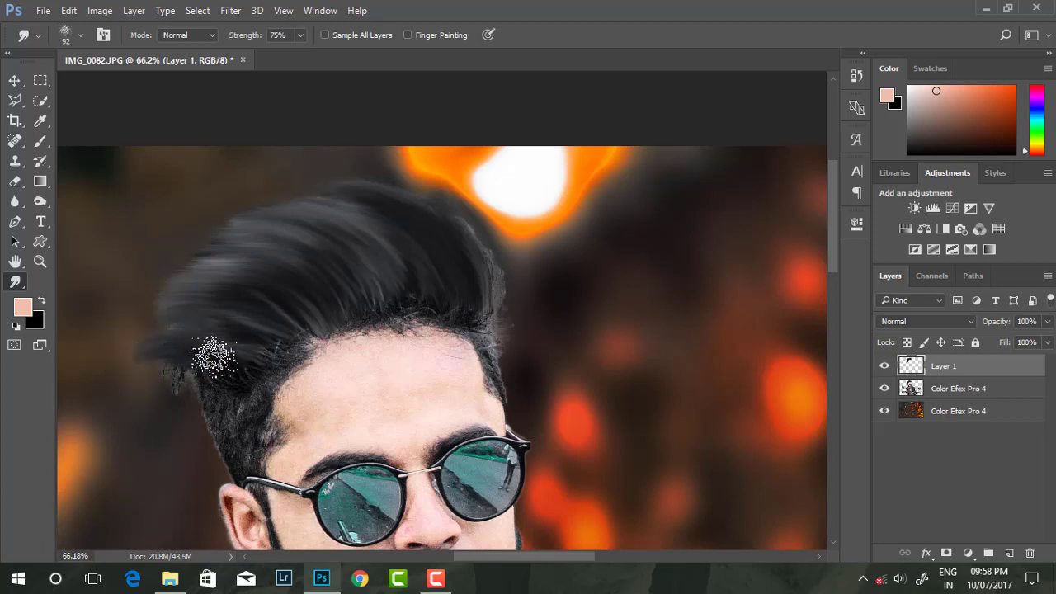
drag(212, 355, 148, 376)
drag(275, 319, 132, 305)
drag(287, 289, 143, 278)
drag(401, 228, 240, 211)
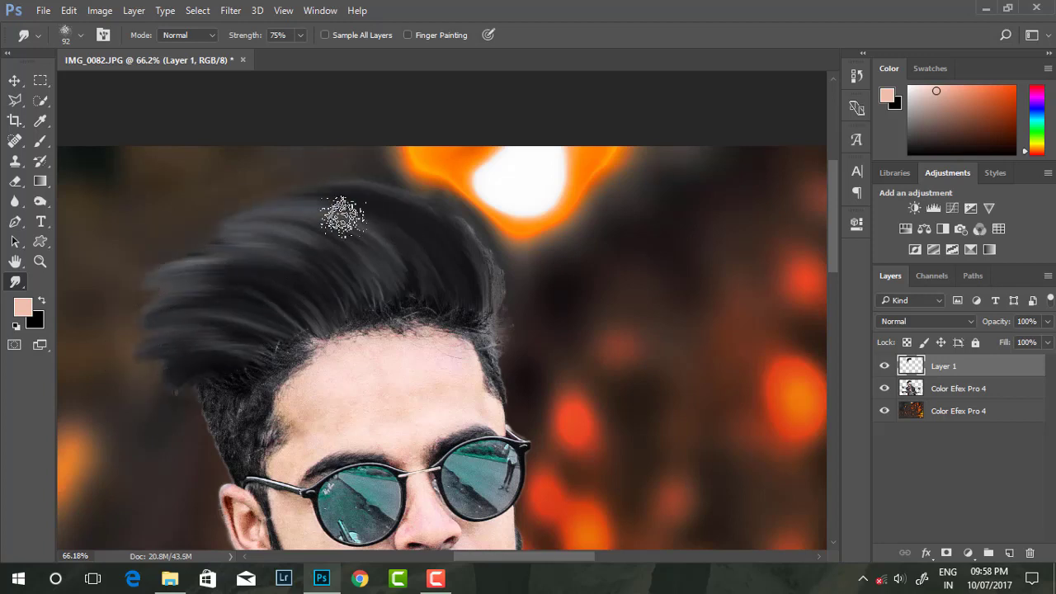
drag(342, 217, 193, 241)
drag(259, 242, 157, 260)
drag(370, 217, 255, 190)
mouse_move(471, 217)
mouse_down()
mouse_move(412, 212)
mouse_move(375, 182)
mouse_move(227, 175)
mouse_move(295, 207)
mouse_move(147, 264)
mouse_up()
scroll(146, 264, down, 1)
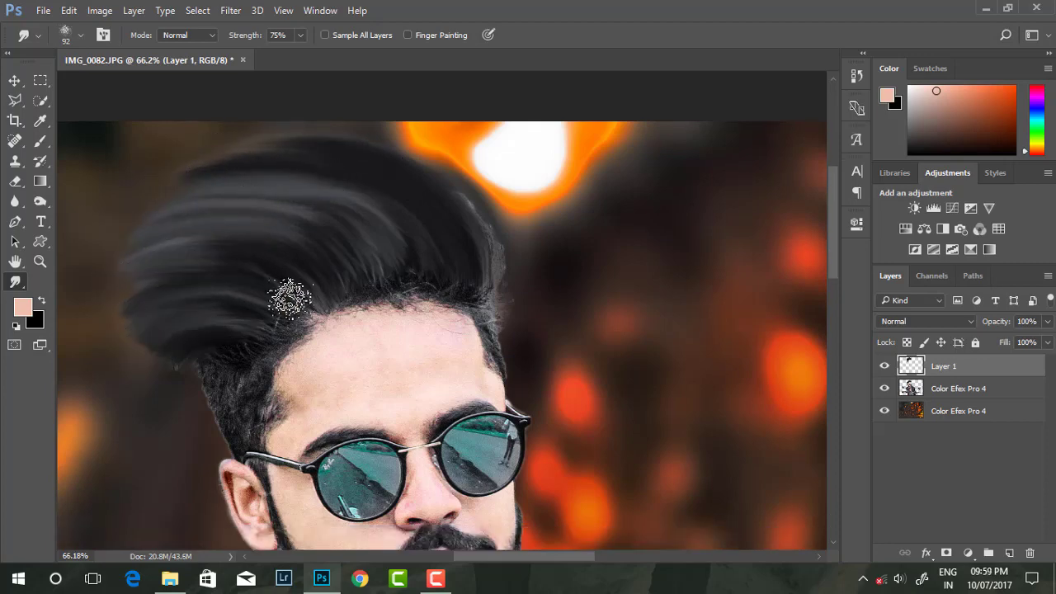
scroll(289, 295, down, 5)
scroll(322, 165, up, 5)
scroll(342, 229, up, 1)
- Switch to a 56 px smudge brush and smudge the hairline on top of the head
right_click(424, 208)
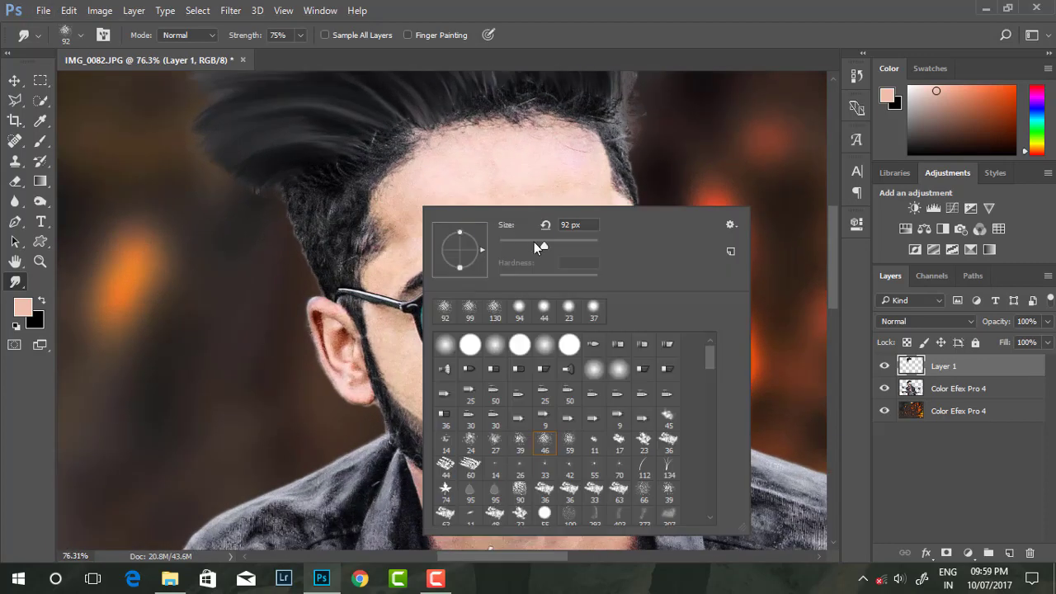
click(370, 141)
scroll(370, 141, up, 2)
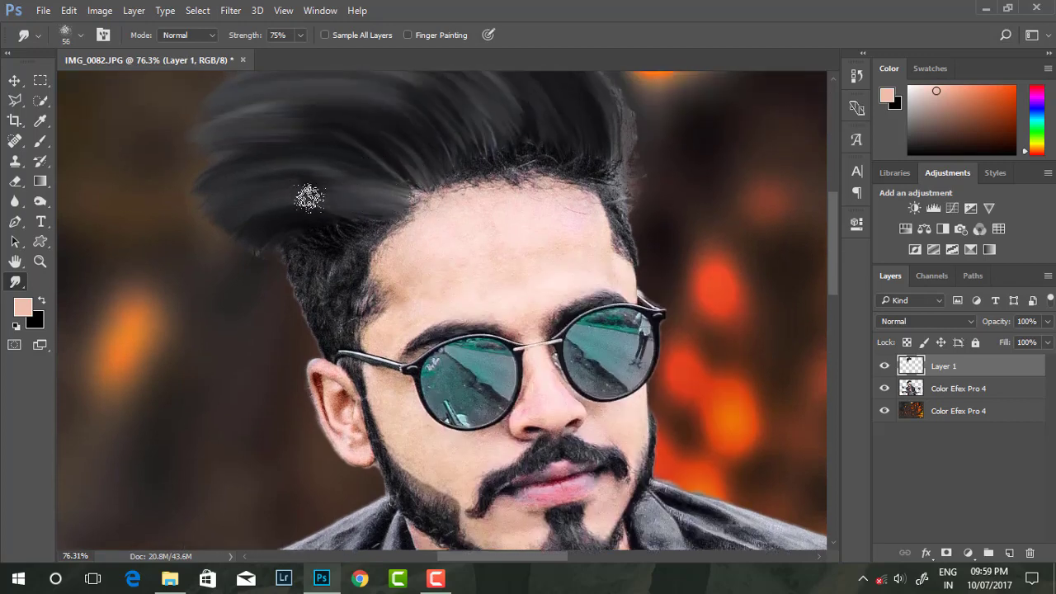
scroll(306, 196, up, 1)
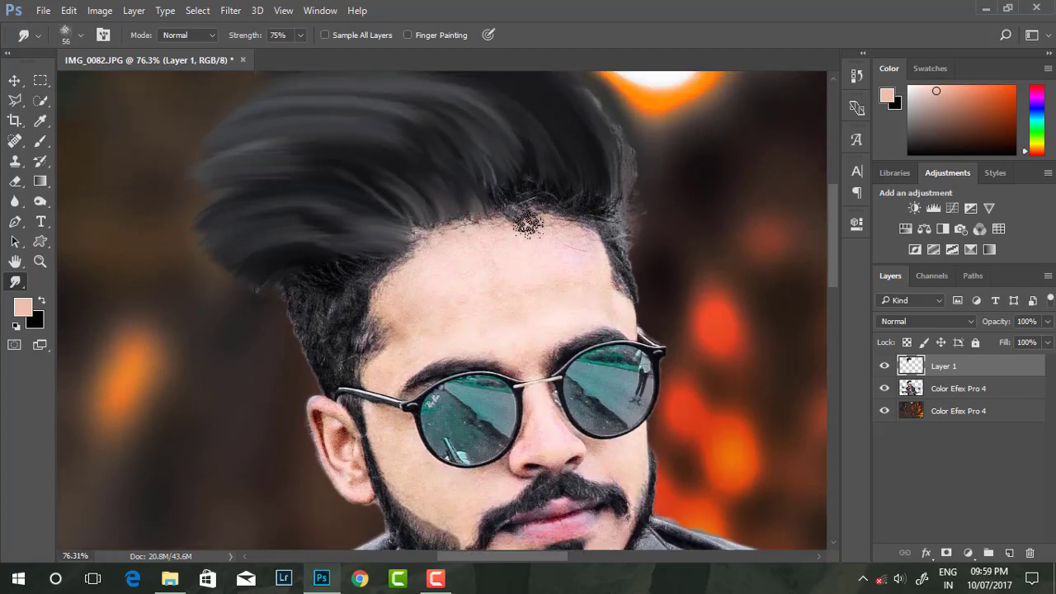
mouse_move(536, 198)
mouse_down()
mouse_move(495, 156)
mouse_move(503, 142)
mouse_up()
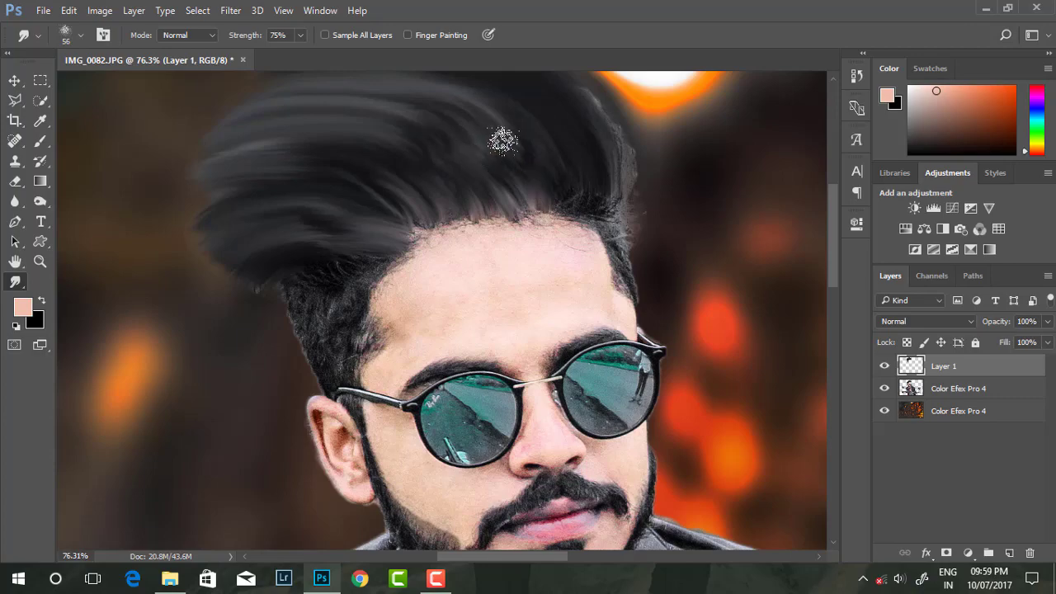
- Shrink the brush, reactivate Layer 1, and streak the left-side hair smoother
scroll(614, 219, up, 1)
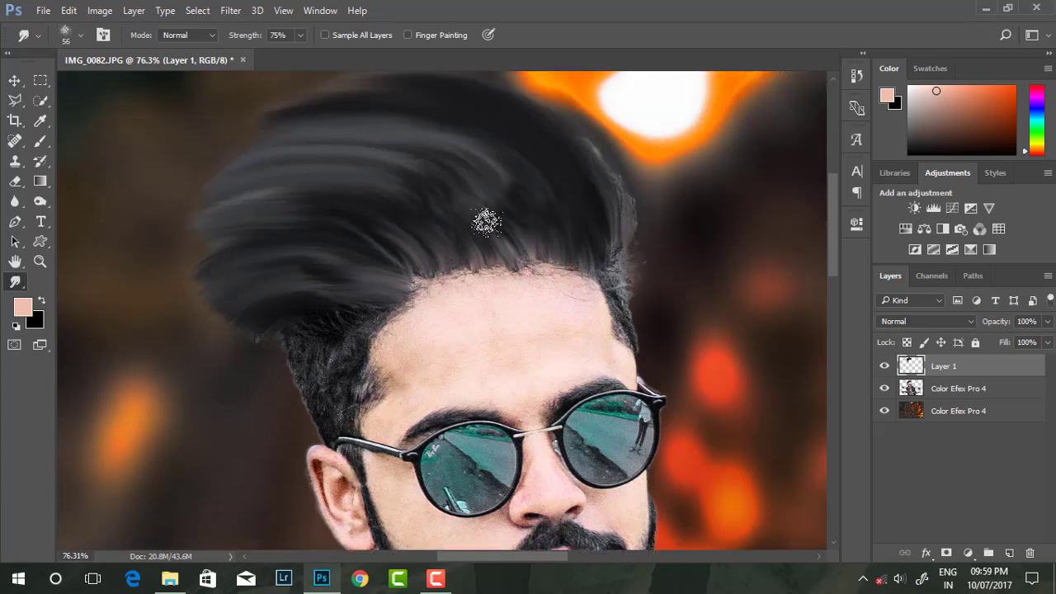
key(alt+bracketleft)
scroll(487, 221, down, 5)
scroll(476, 192, up, 2)
scroll(476, 193, up, 2)
scroll(476, 192, up, 2)
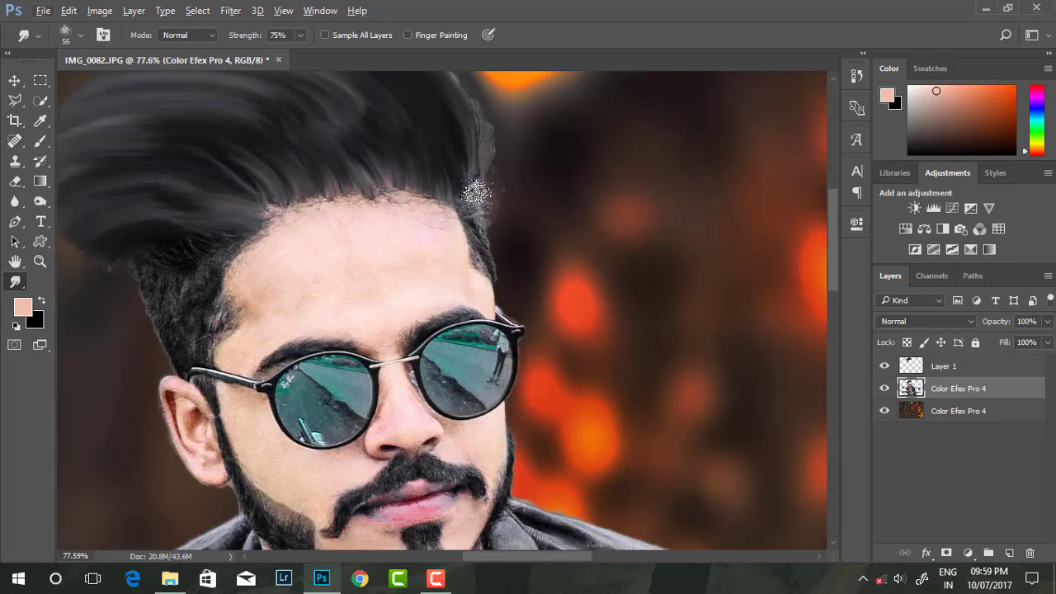
scroll(476, 192, up, 2)
scroll(468, 228, down, 3)
scroll(485, 278, up, 2)
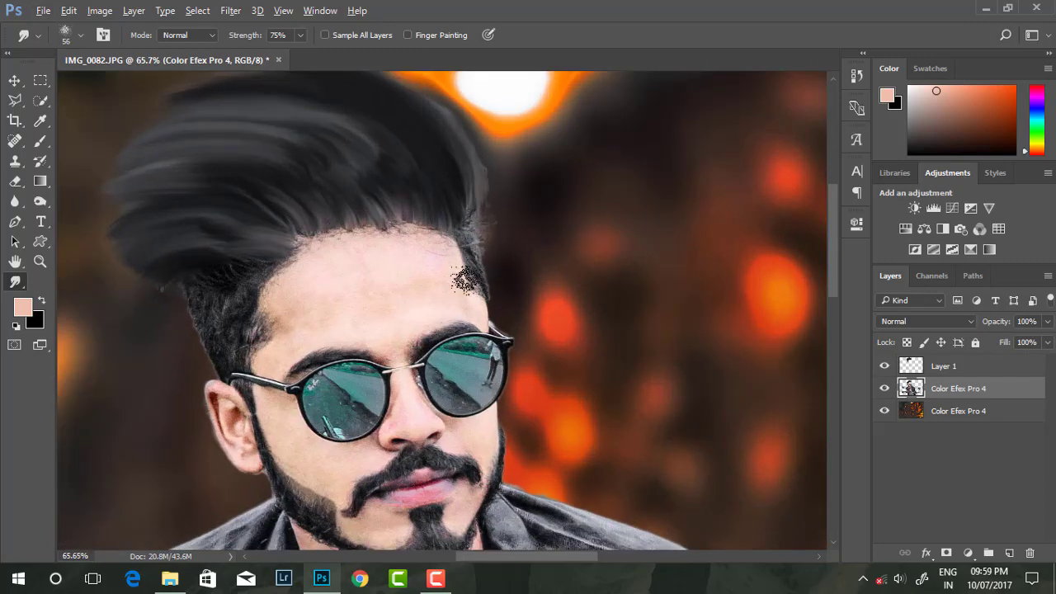
scroll(485, 278, up, 2)
click(957, 367)
scroll(146, 220, down, 1)
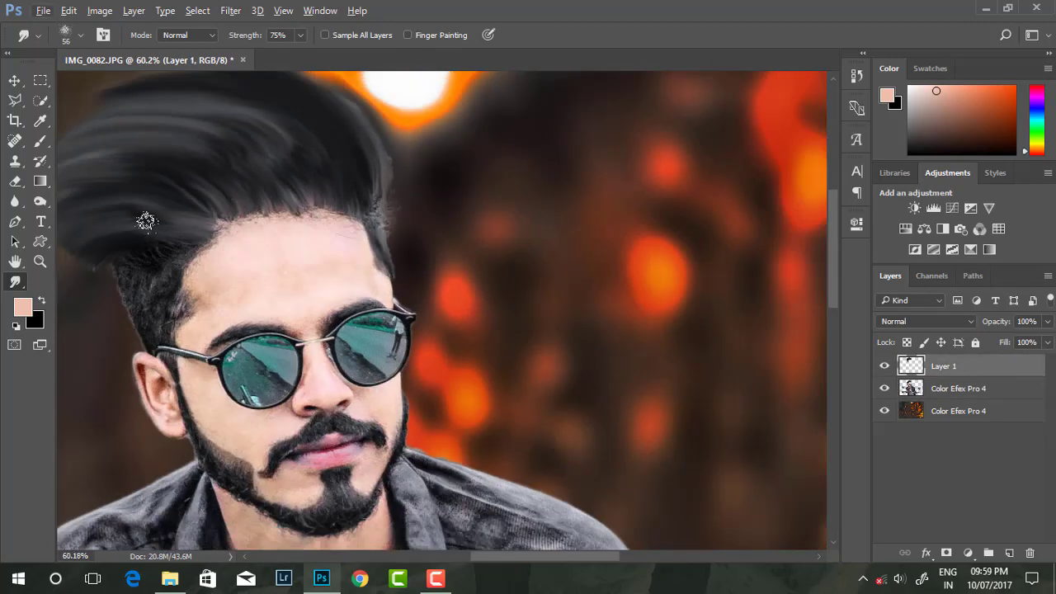
scroll(154, 259, up, 3)
mouse_move(184, 328)
mouse_down()
mouse_move(212, 248)
mouse_move(189, 371)
mouse_move(177, 248)
mouse_move(158, 280)
mouse_up()
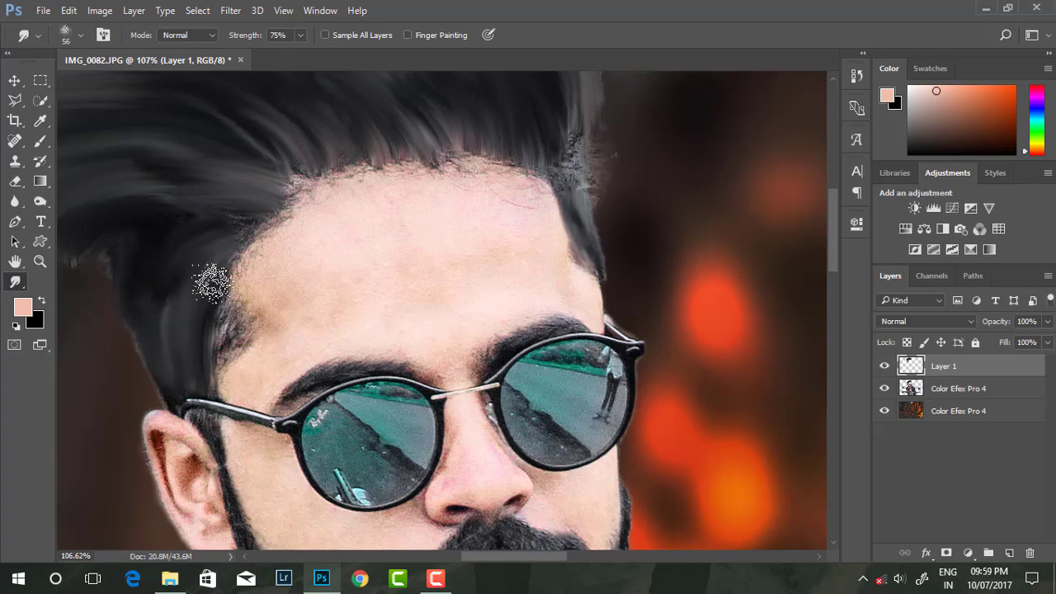
- Inspect the smudged hair and select the Color Efex Pro 4 layer
scroll(217, 306, down, 5)
scroll(331, 221, down, 5)
scroll(331, 221, up, 1)
scroll(334, 215, up, 1)
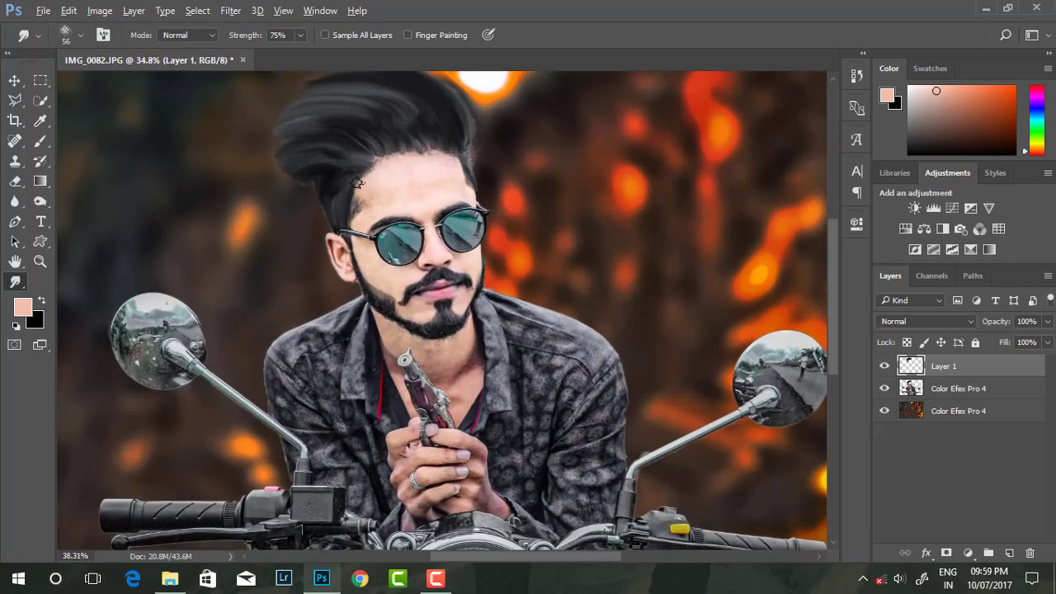
scroll(349, 189, up, 5)
scroll(279, 264, up, 1)
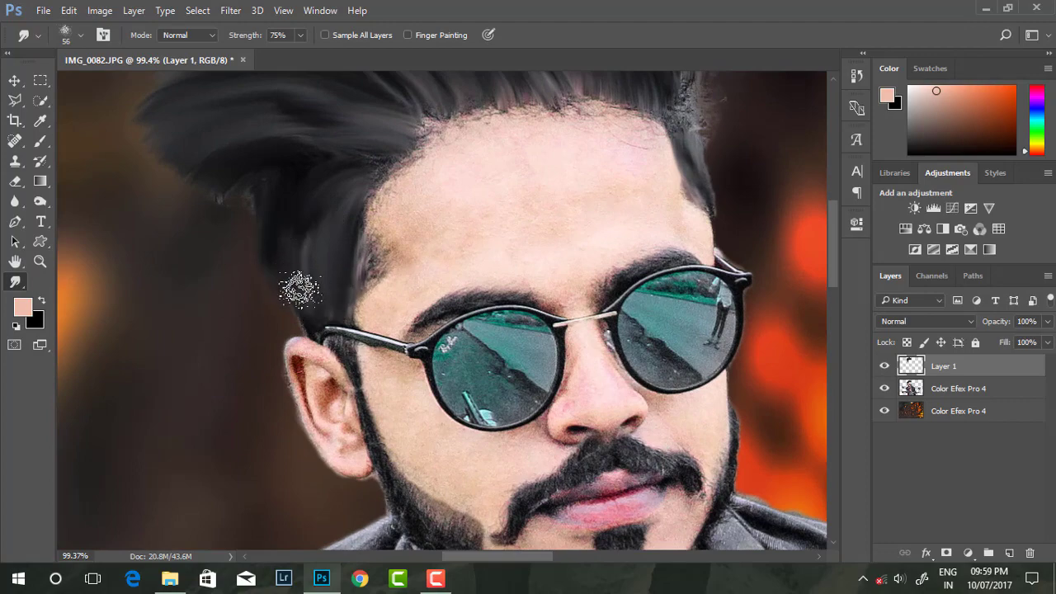
scroll(219, 255, down, 1)
scroll(266, 276, down, 2)
scroll(339, 293, up, 1)
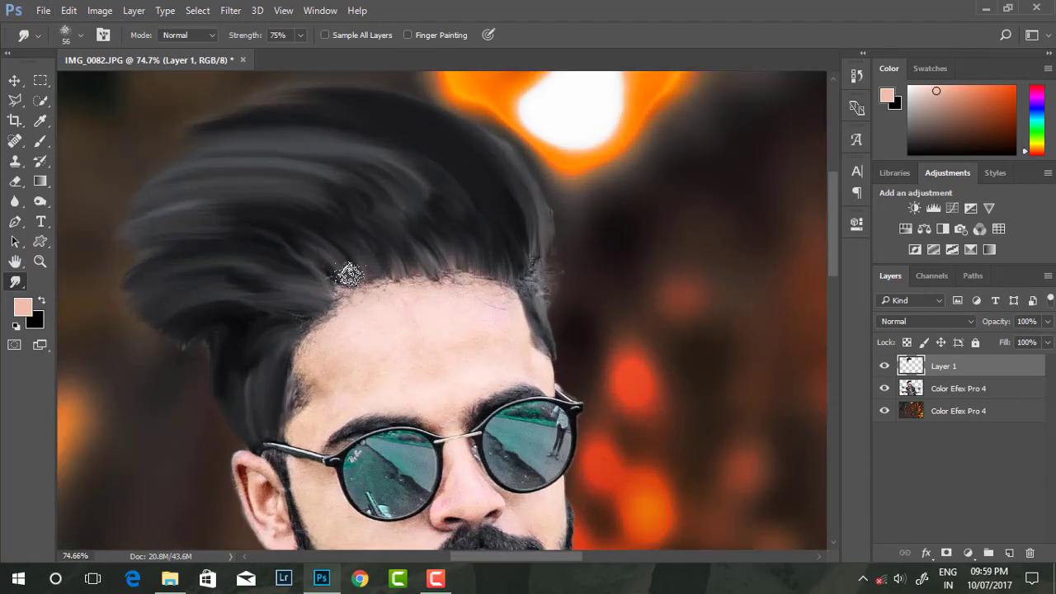
click(957, 388)
scroll(442, 310, down, 8)
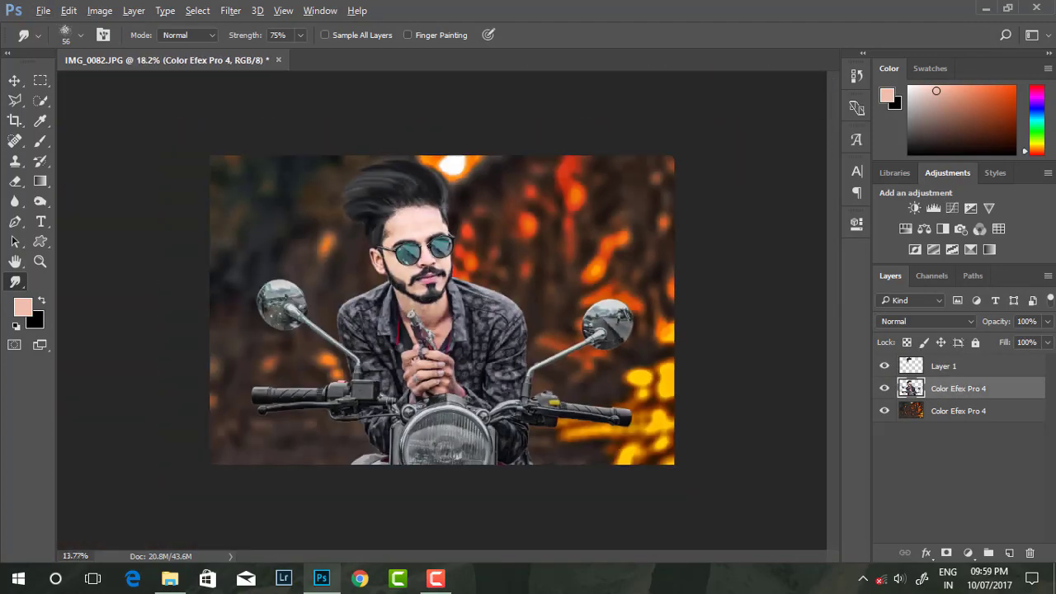
scroll(343, 133, up, 2)
scroll(343, 133, up, 2)
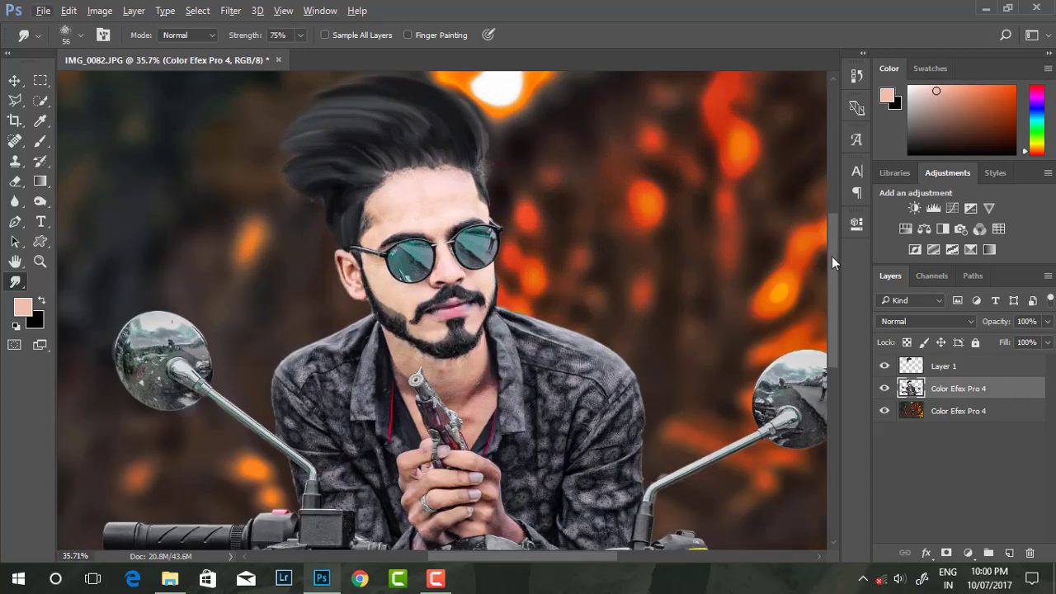
scroll(832, 262, up, 3)
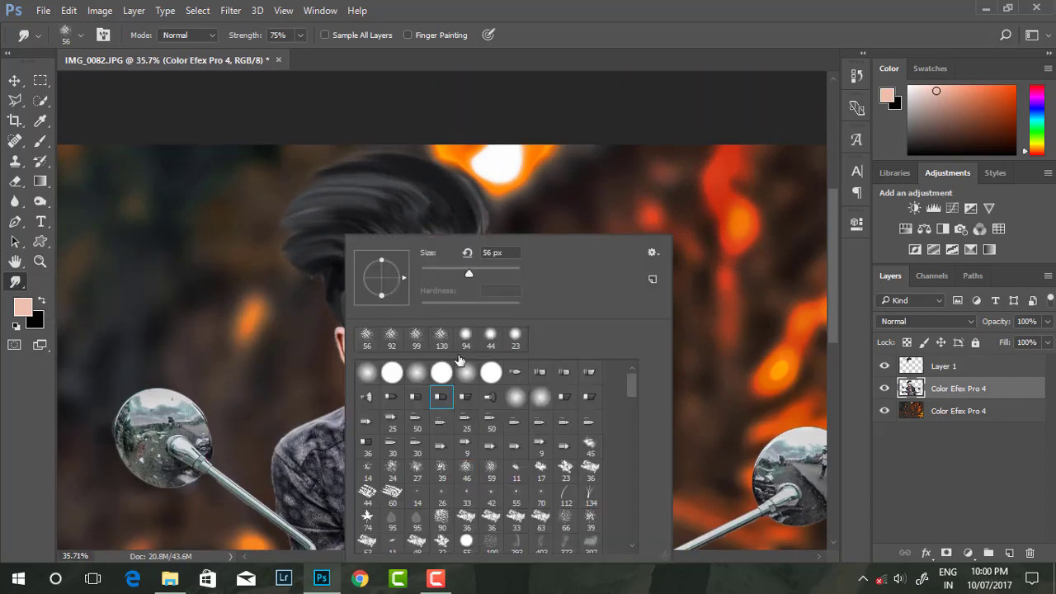
- Set the Smudge brush to 65 px and make Layer 1 the active layer
key(Escape)
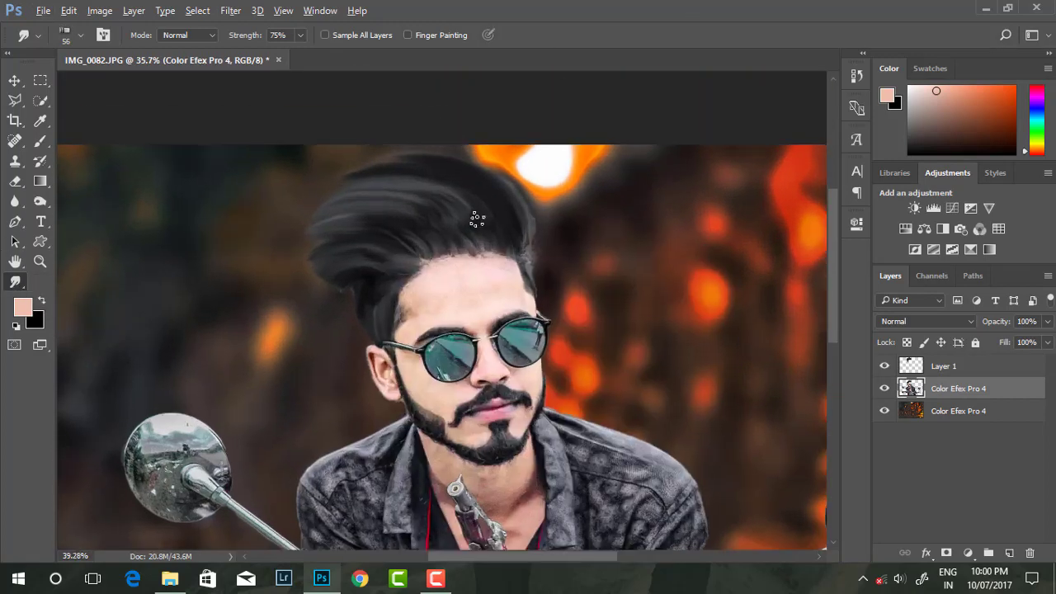
scroll(474, 217, up, 3)
right_click(471, 227)
key(Escape)
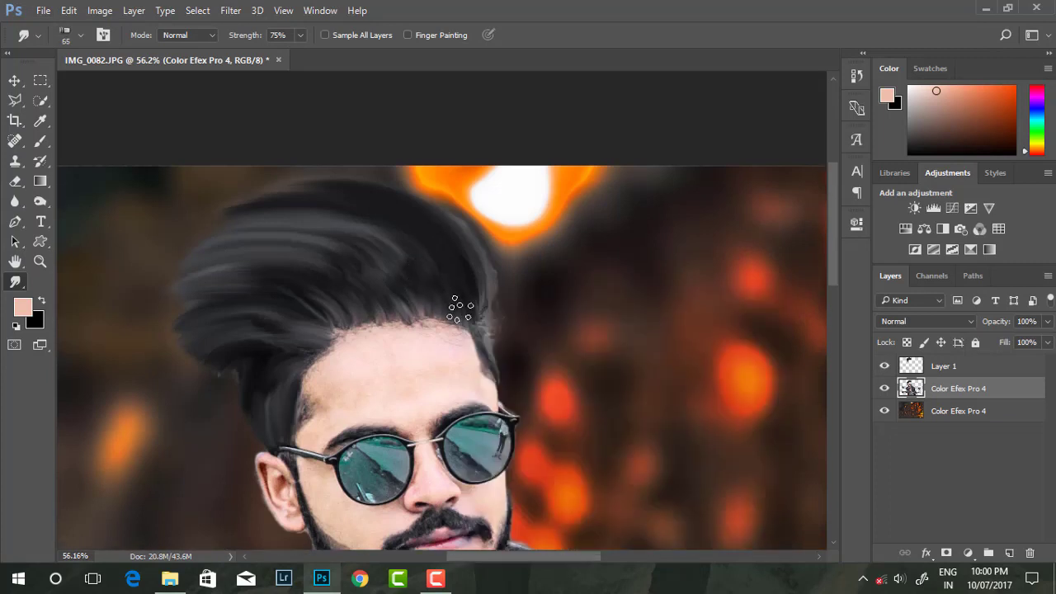
click(949, 369)
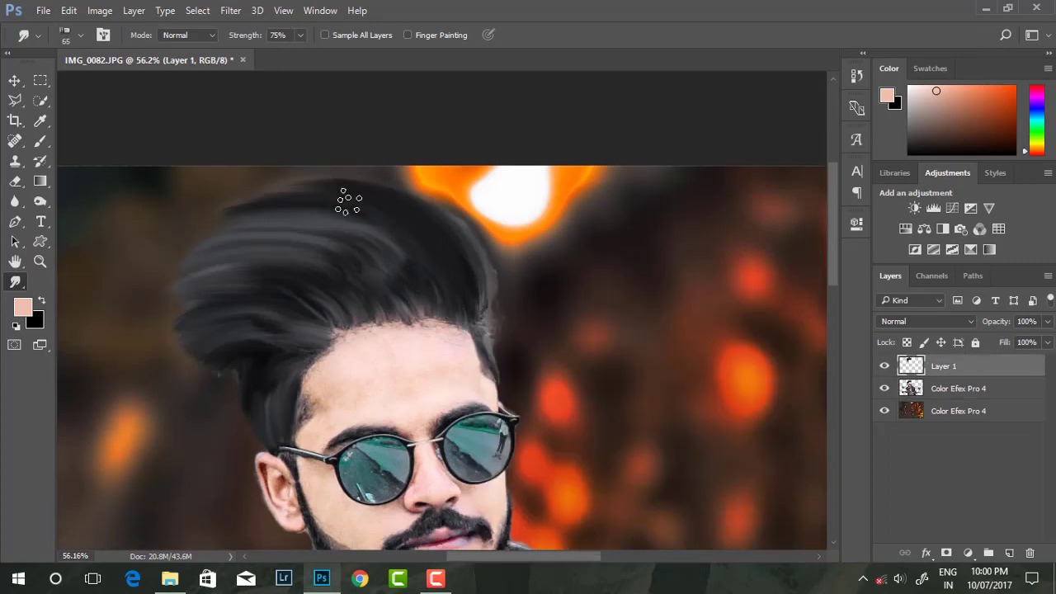
- Smudge the top and left-side hair into smoother, sleeker strands and reshape its top-left outline
mouse_move(348, 203)
mouse_down()
mouse_move(306, 217)
mouse_move(303, 240)
mouse_move(361, 288)
mouse_move(236, 255)
mouse_move(256, 224)
mouse_move(289, 217)
mouse_move(236, 223)
mouse_move(201, 247)
mouse_move(421, 252)
mouse_up()
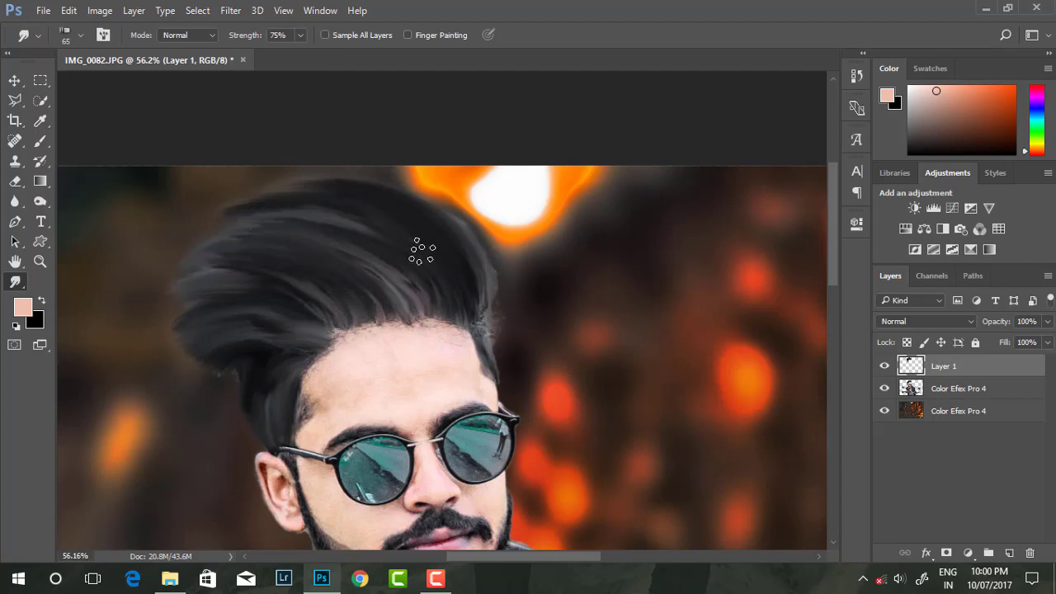
drag(324, 211, 300, 211)
mouse_move(276, 270)
mouse_down()
mouse_move(283, 275)
mouse_move(220, 285)
mouse_move(206, 314)
mouse_move(279, 335)
mouse_move(308, 306)
mouse_move(290, 305)
mouse_move(236, 252)
mouse_move(415, 284)
mouse_move(306, 224)
mouse_move(206, 243)
mouse_move(207, 278)
mouse_move(270, 327)
mouse_up()
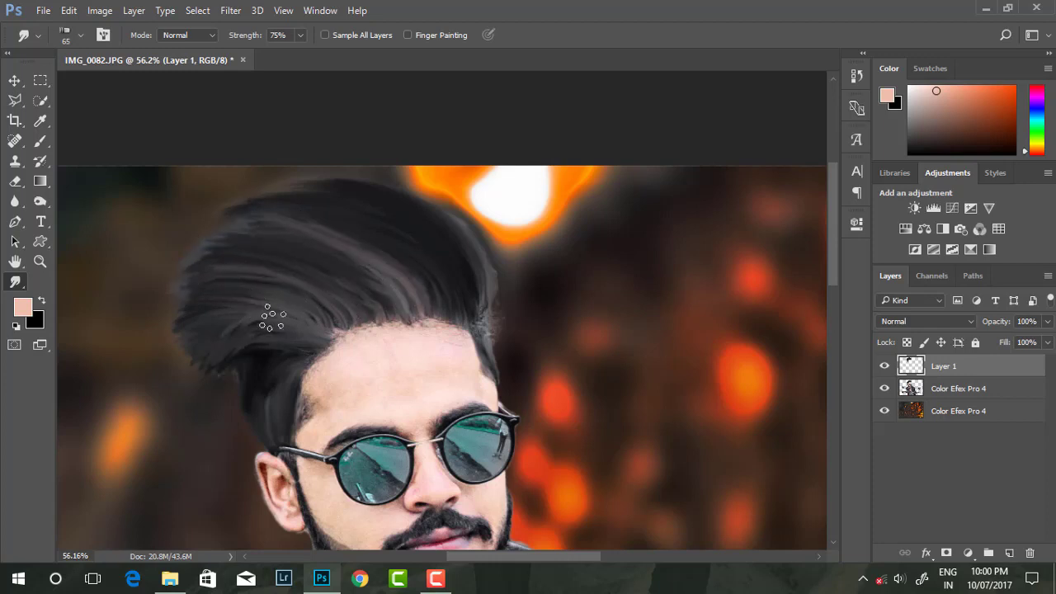
scroll(466, 306, up, 2)
mouse_move(300, 237)
mouse_down()
mouse_move(366, 264)
mouse_move(314, 256)
mouse_up()
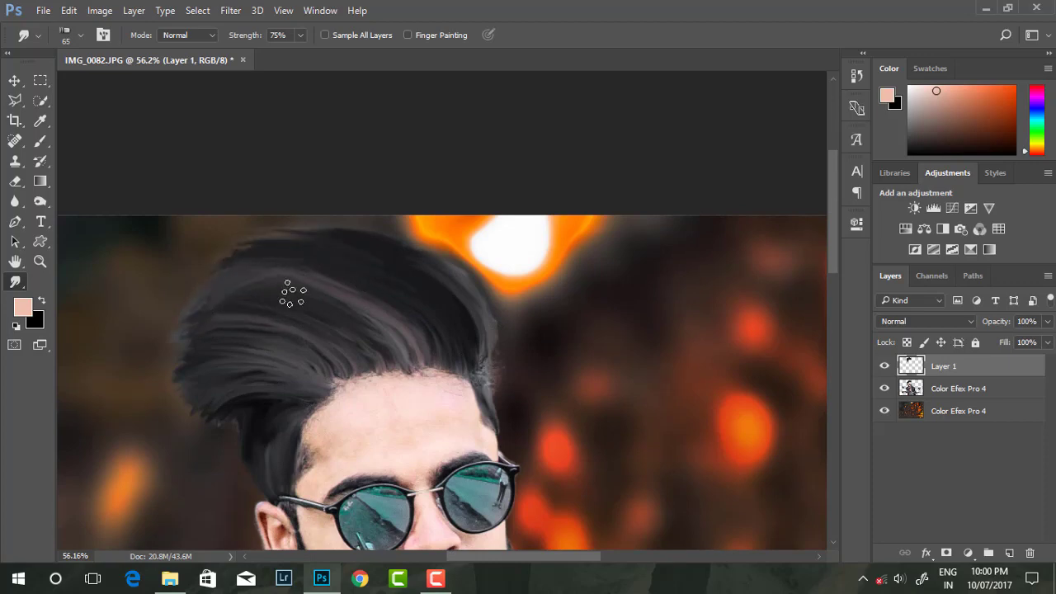
scroll(283, 283, down, 3)
scroll(306, 161, up, 2)
scroll(303, 236, up, 2)
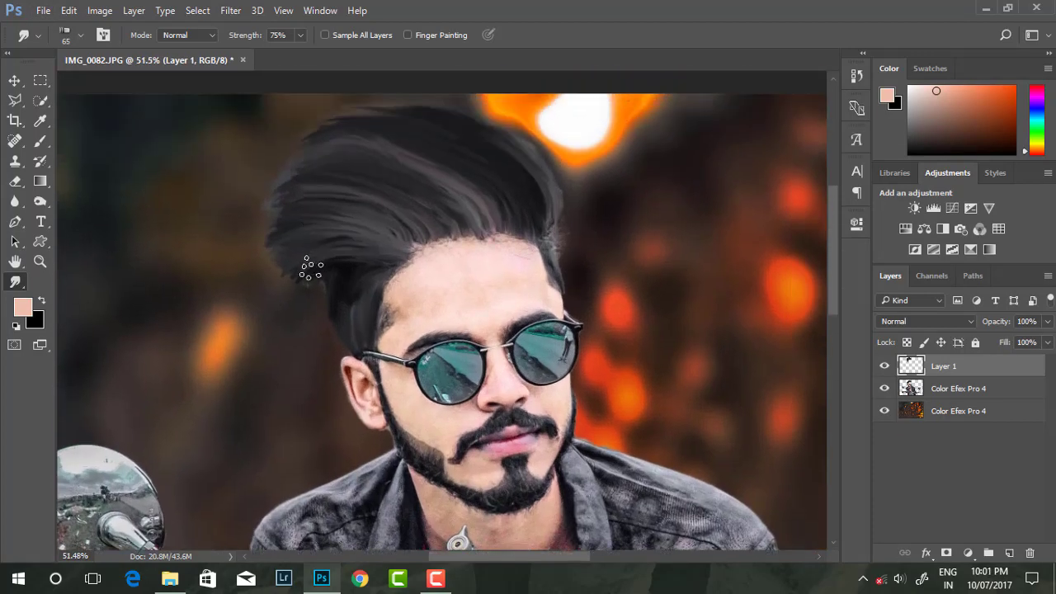
scroll(350, 236, up, 2)
scroll(400, 216, up, 1)
- Free-transform the hair layer, adjusting its corners and tilting it slightly, then commit
click(14, 80)
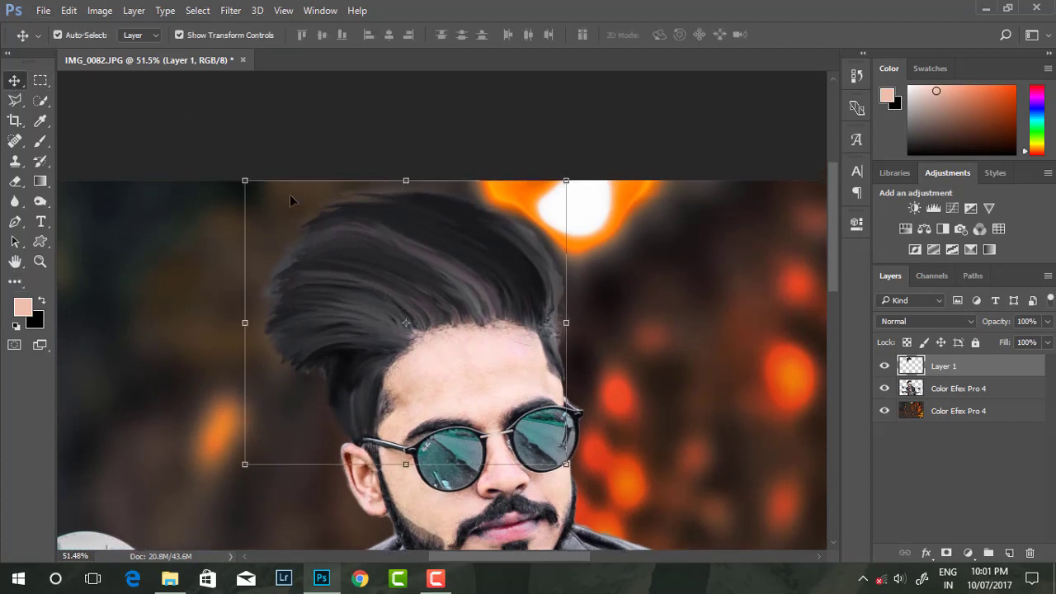
drag(246, 182, 253, 210)
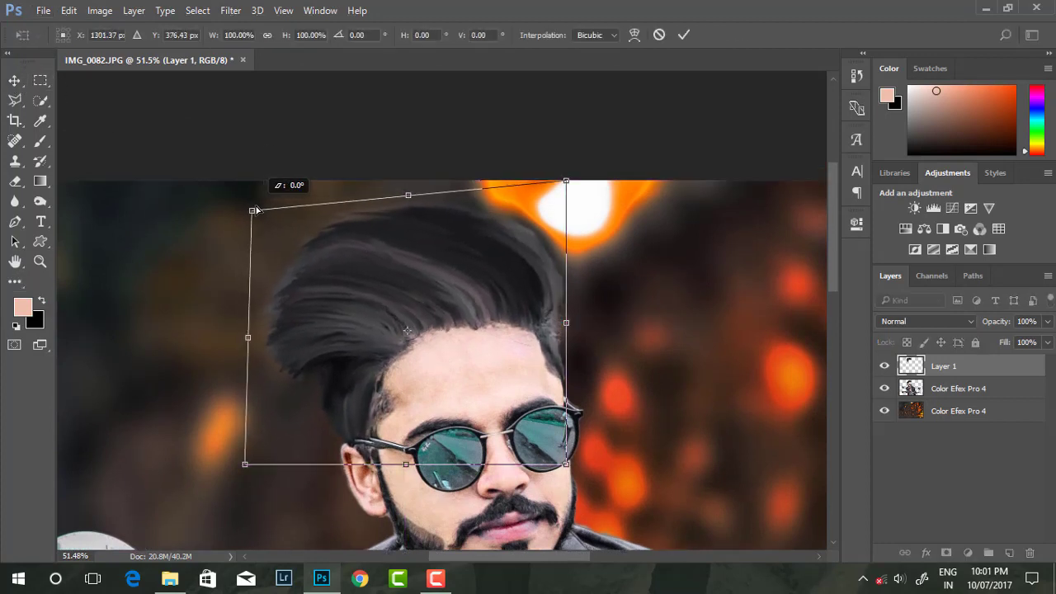
drag(245, 463, 263, 469)
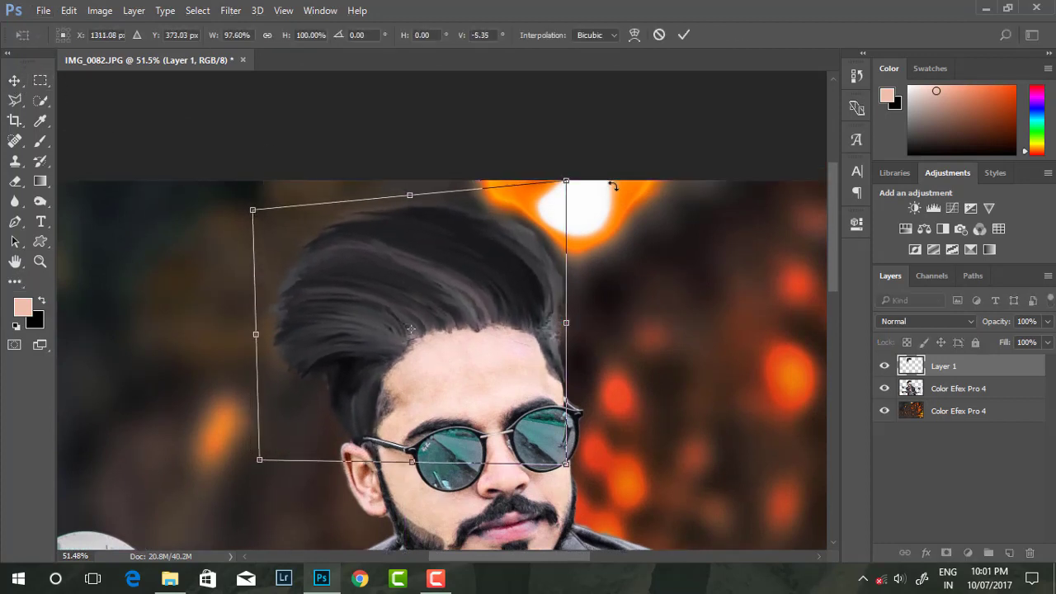
drag(608, 182, 606, 156)
drag(587, 445, 578, 449)
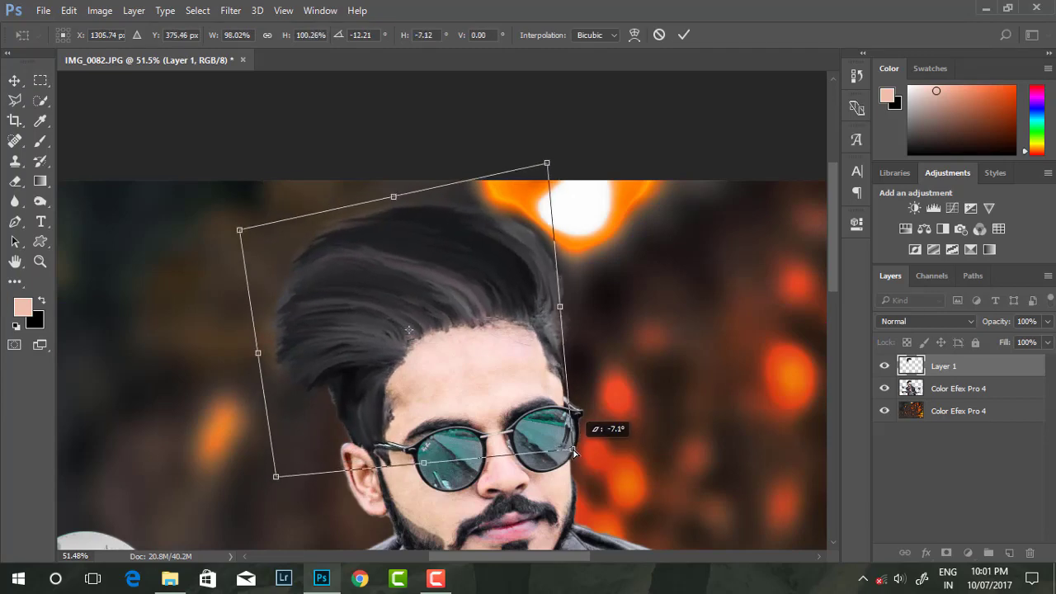
click(684, 35)
key(ctrl+0)
- Stretch the hair taller from its corner and top edge, nudge it slightly down, and commit
click(398, 160)
scroll(393, 188, down, 2)
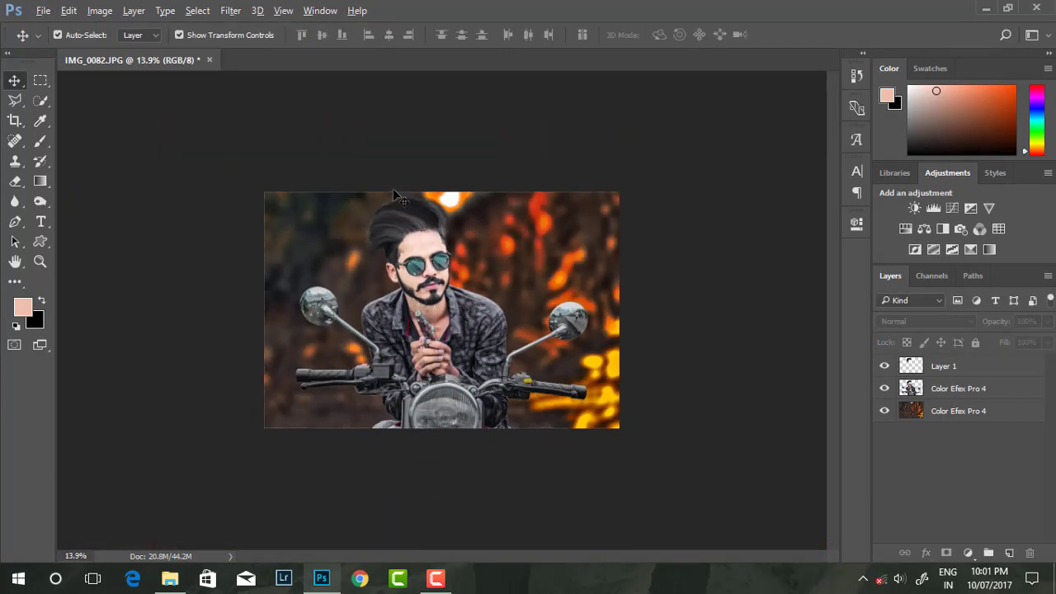
scroll(331, 162, up, 3)
scroll(331, 162, up, 2)
scroll(378, 175, up, 1)
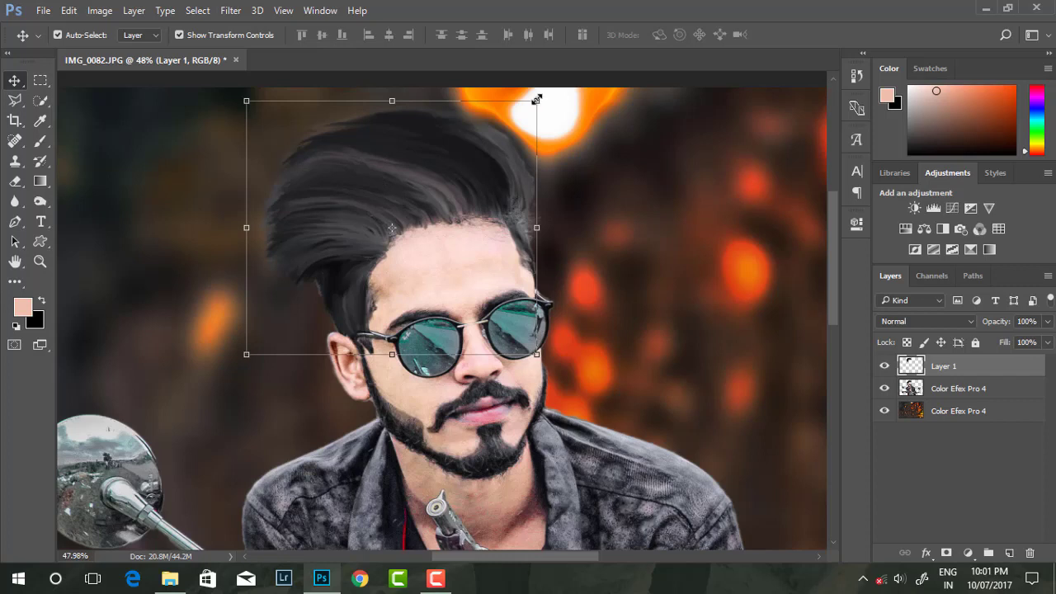
drag(537, 99, 547, 88)
drag(397, 89, 402, 74)
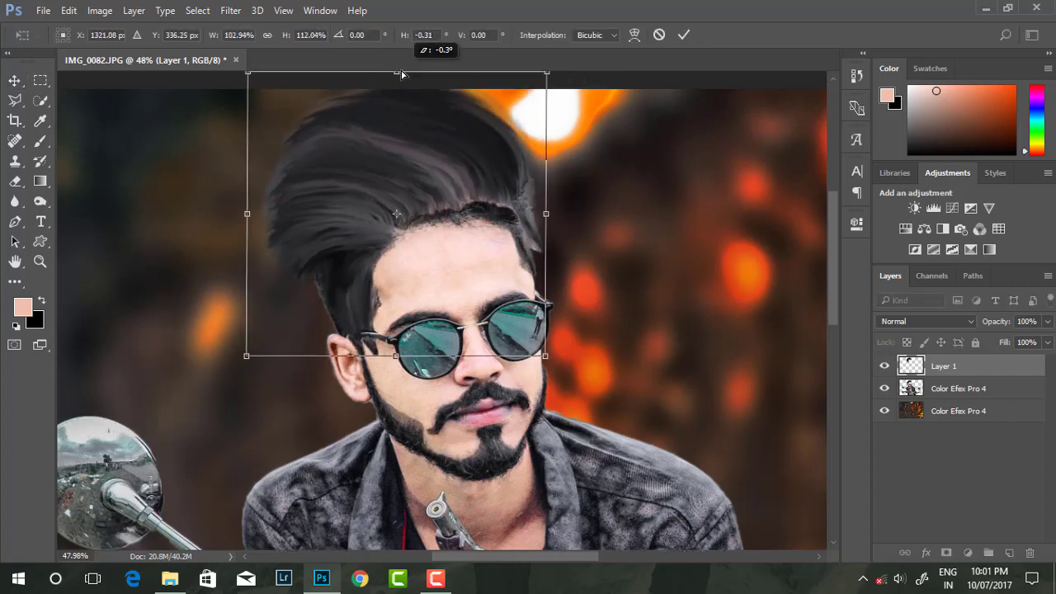
drag(409, 141, 410, 153)
click(683, 36)
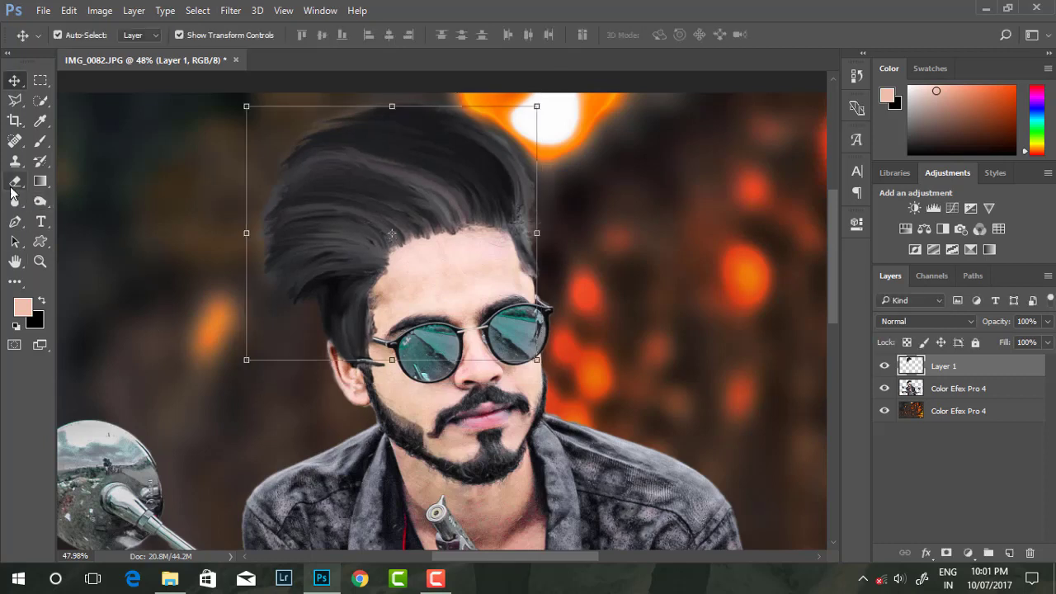
- Softly erase the hair edges along the forehead with a soft eraser at 60% opacity
click(15, 182)
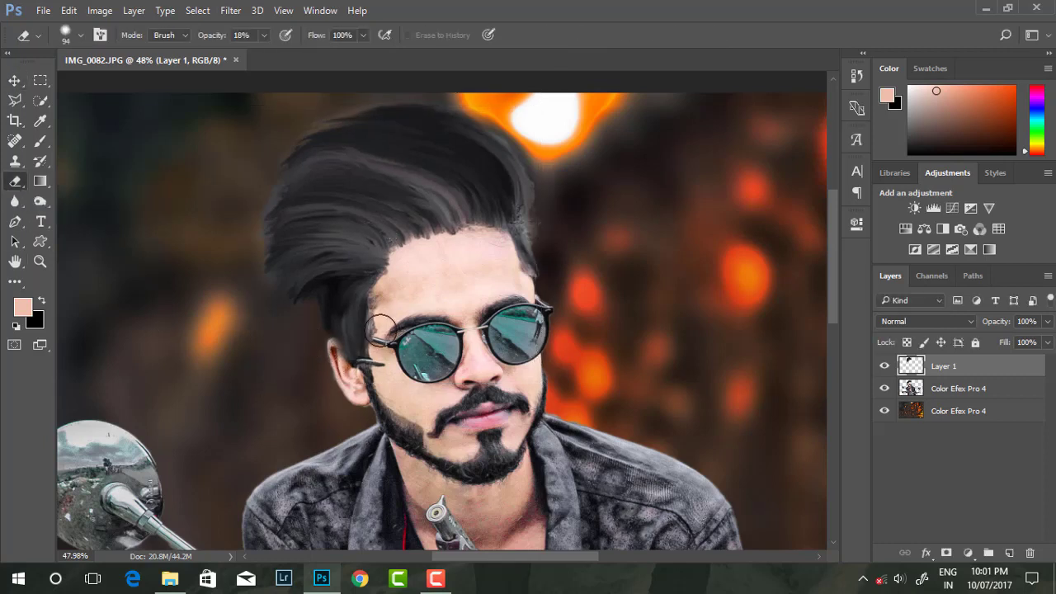
right_click(432, 253)
click(434, 252)
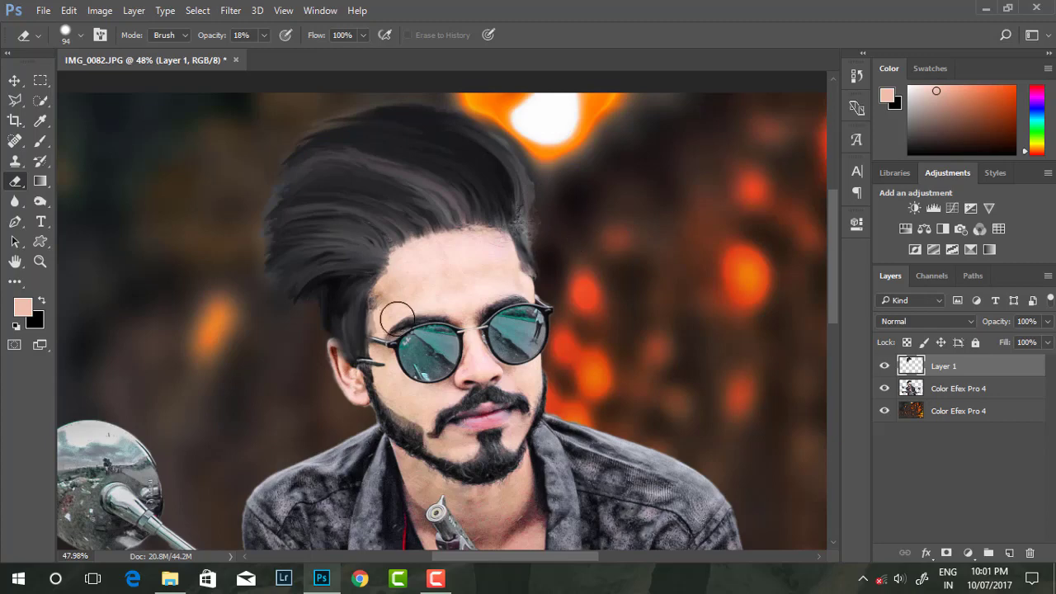
scroll(397, 317, down, 4)
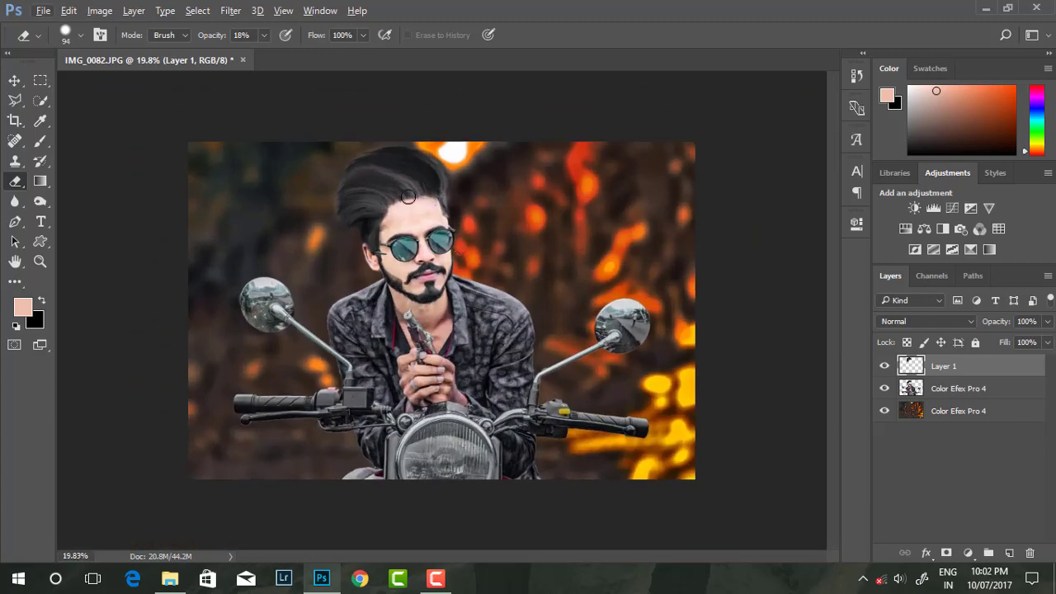
scroll(408, 196, up, 3)
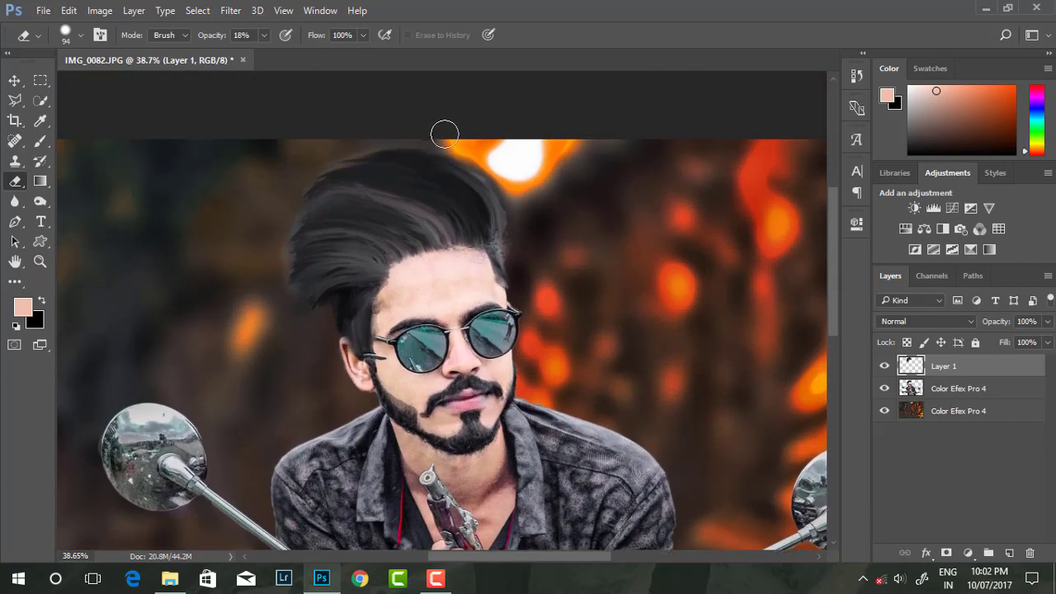
click(293, 58)
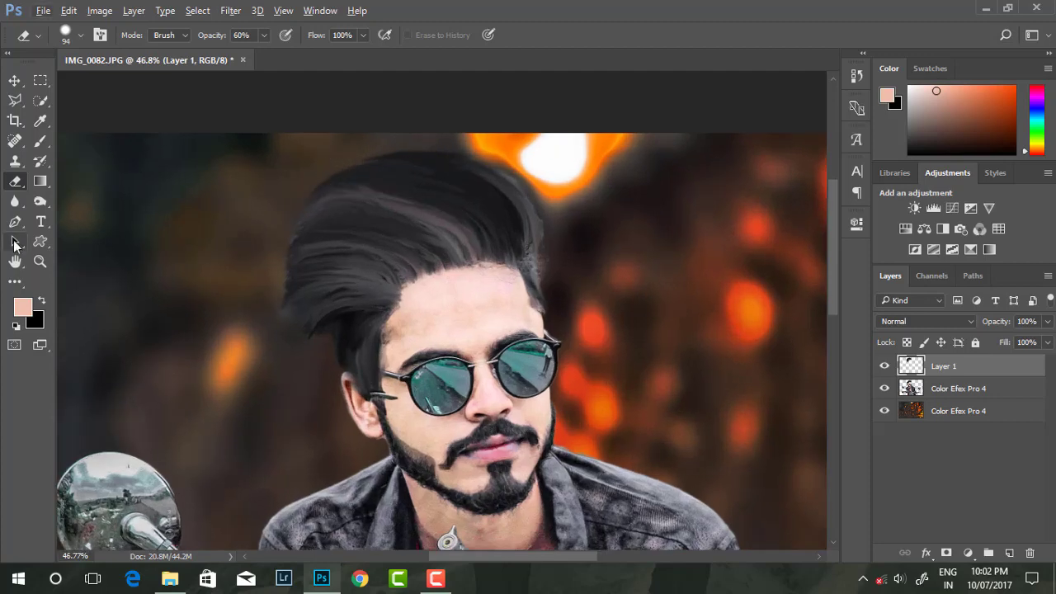
- Smudge the hair's left edge into longer strands with the Smudge tool at 62% strength
click(15, 281)
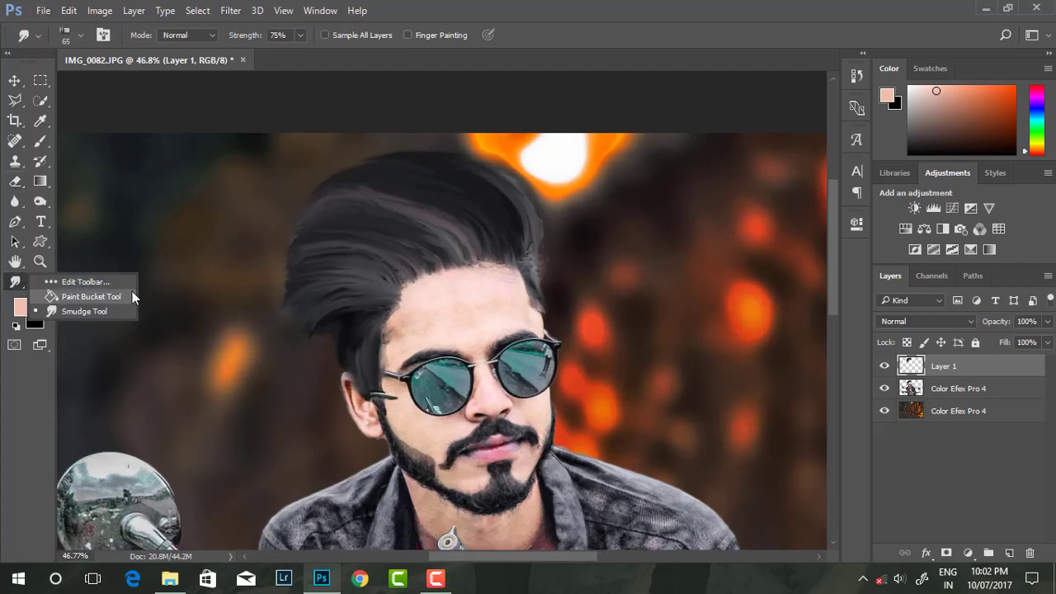
click(70, 294)
scroll(365, 259, up, 2)
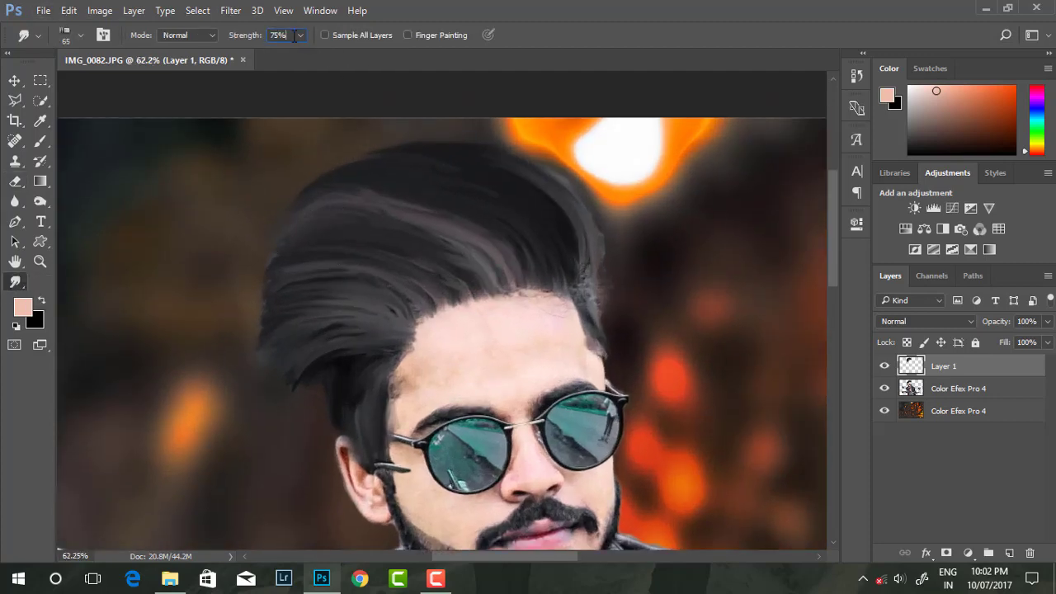
mouse_move(290, 52)
mouse_down()
mouse_move(307, 236)
mouse_move(460, 278)
mouse_move(347, 229)
mouse_move(429, 226)
mouse_move(322, 219)
mouse_up()
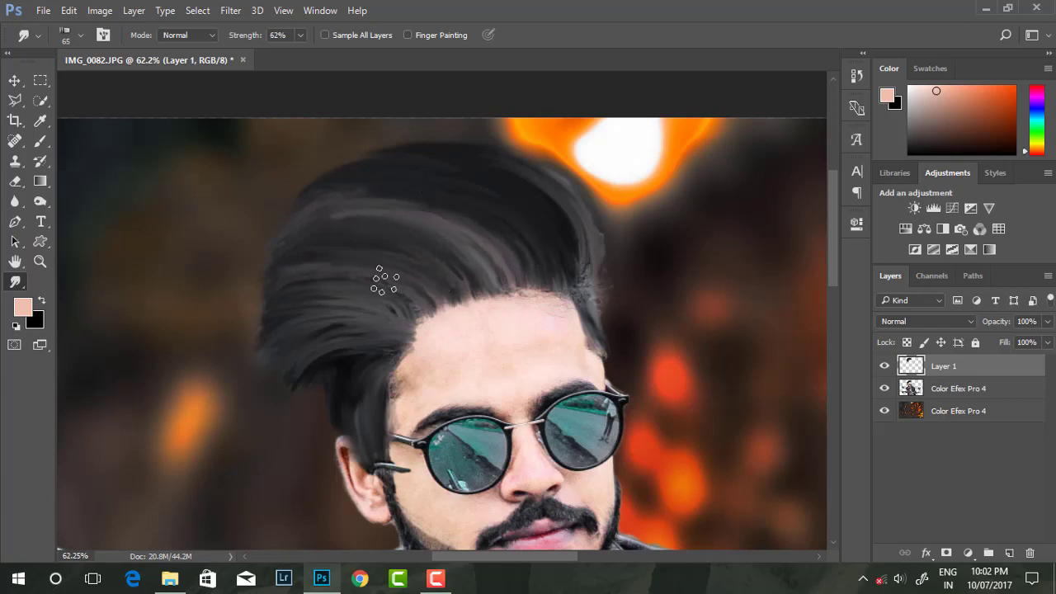
mouse_move(375, 292)
mouse_down()
mouse_move(297, 295)
mouse_move(323, 239)
mouse_up()
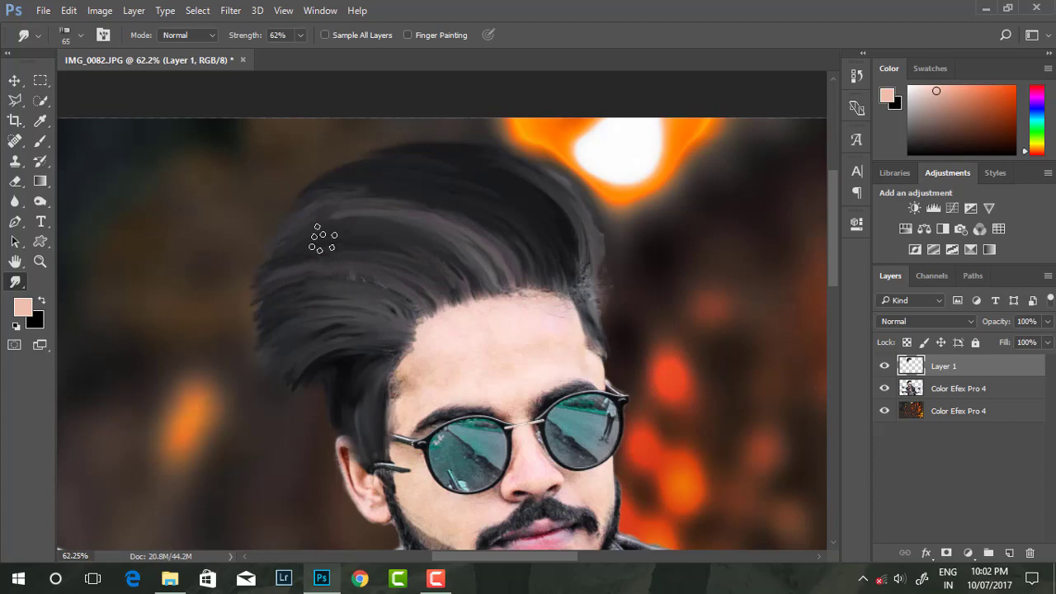
scroll(301, 244, down, 2)
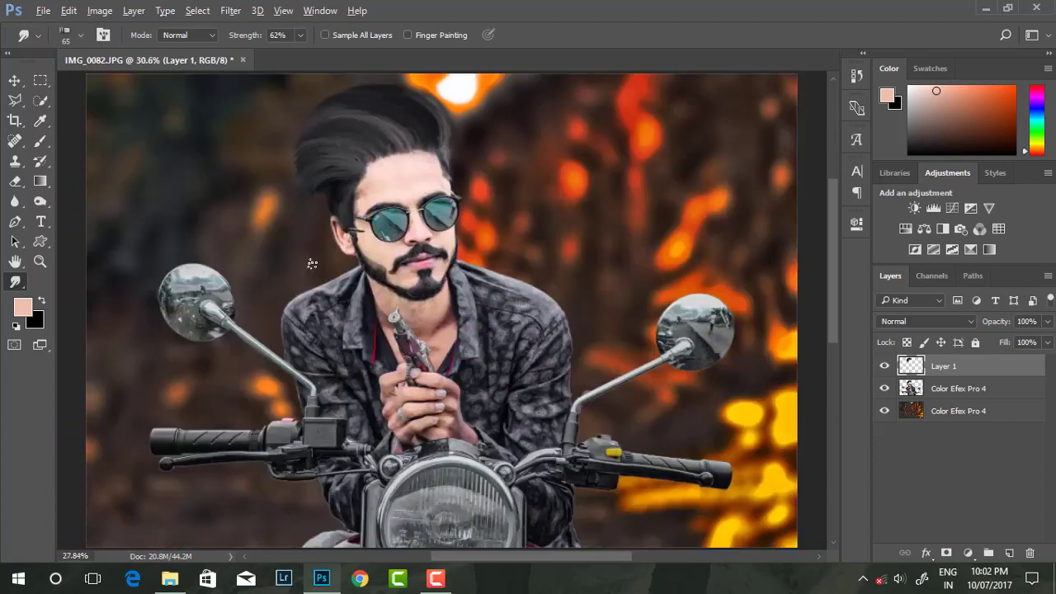
scroll(306, 259, down, 1)
scroll(377, 212, up, 1)
scroll(396, 184, up, 1)
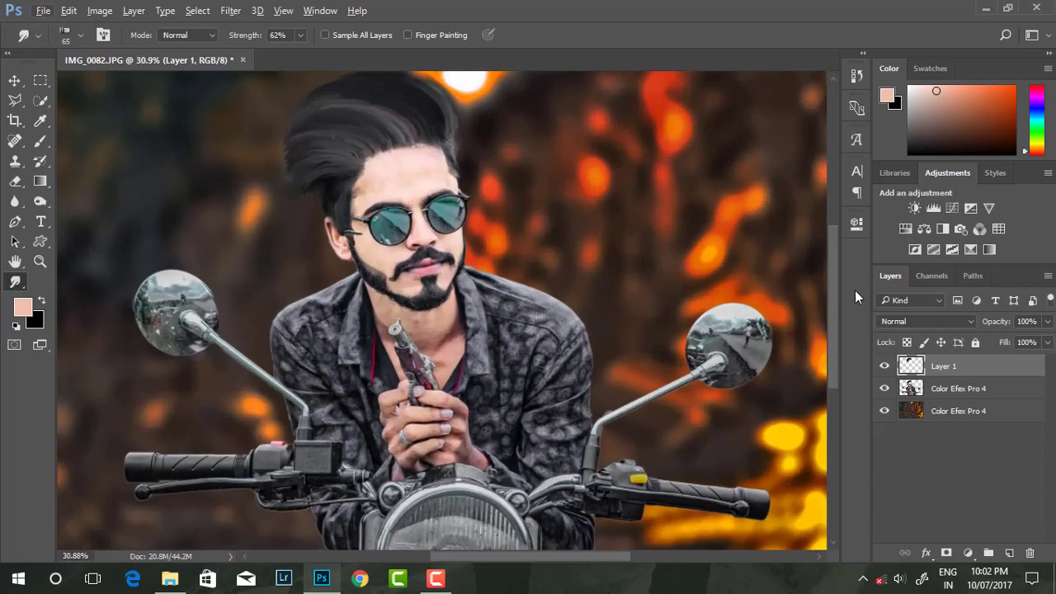
- Apply Camera Raw to Layer 1: Clarity +81, Highlights +43, Blacks +45, sharpening Amount 67
click(949, 396)
click(960, 368)
click(230, 10)
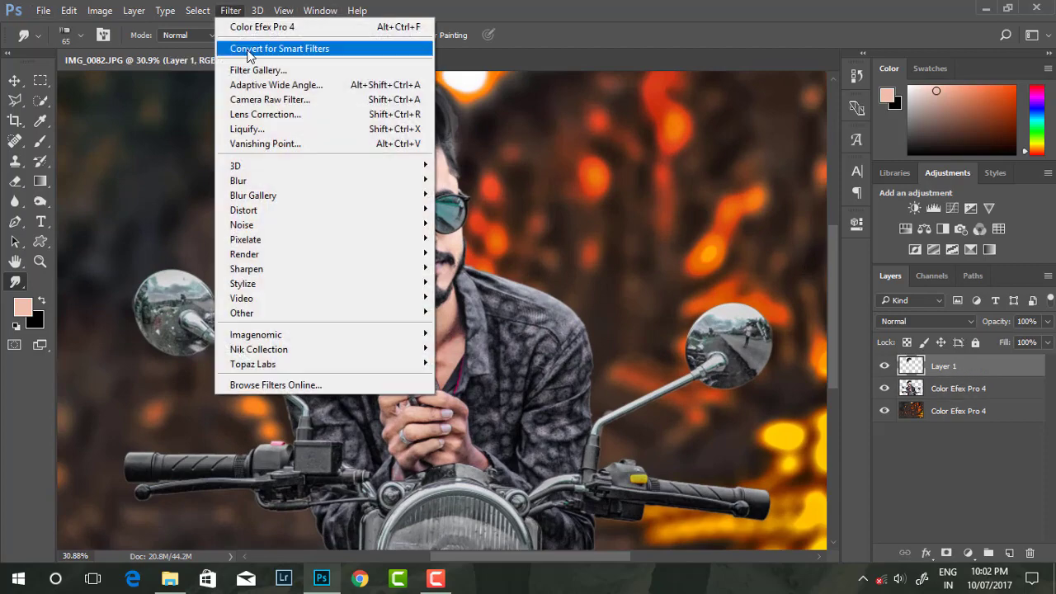
click(264, 95)
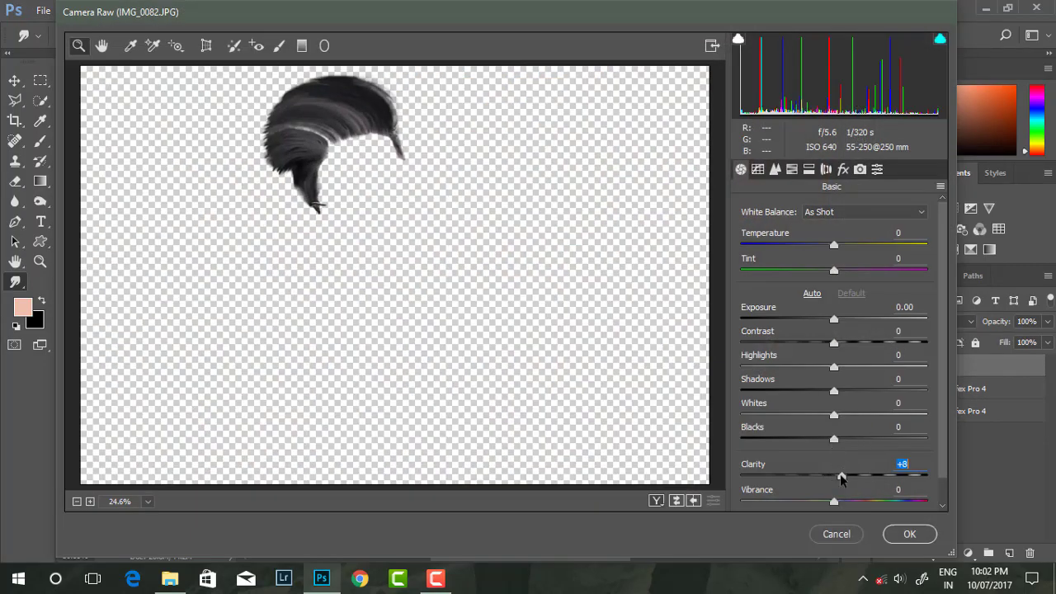
mouse_move(842, 477)
mouse_down()
mouse_move(927, 475)
mouse_move(909, 475)
mouse_up()
drag(834, 438, 879, 442)
drag(834, 367, 874, 374)
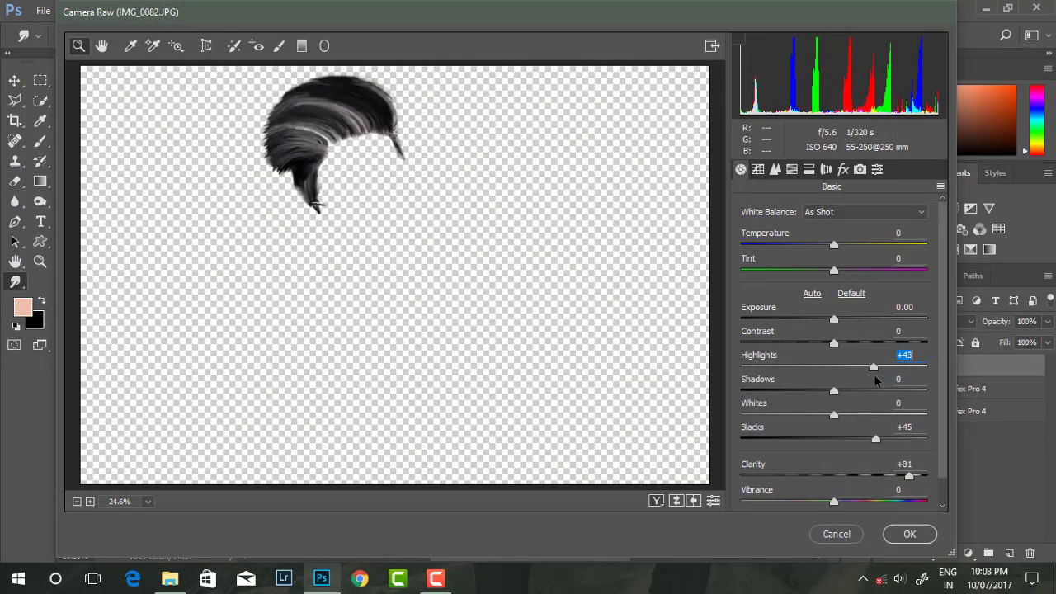
click(775, 169)
drag(741, 233, 803, 239)
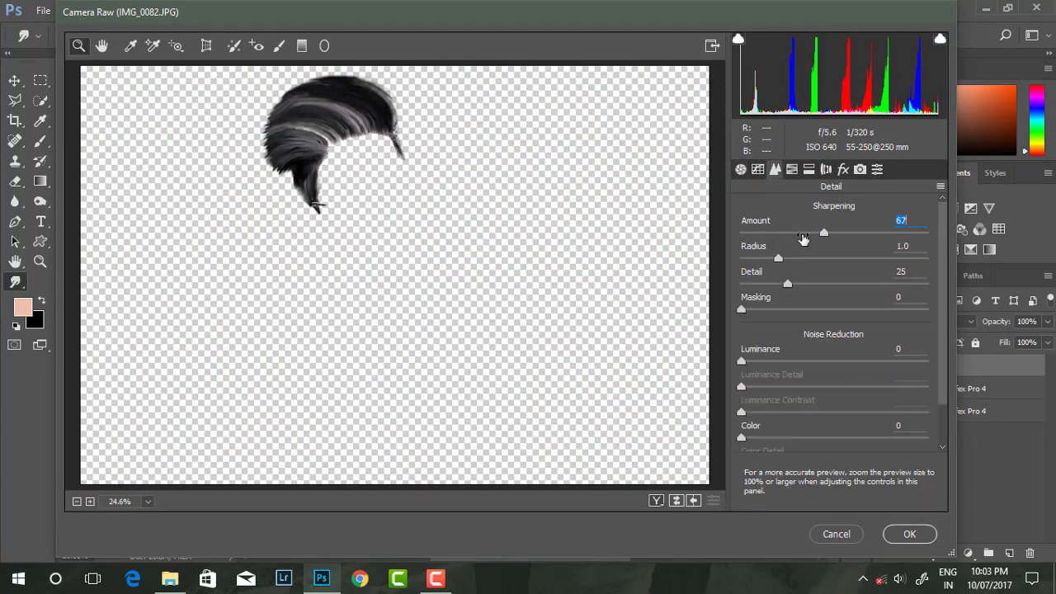
click(906, 532)
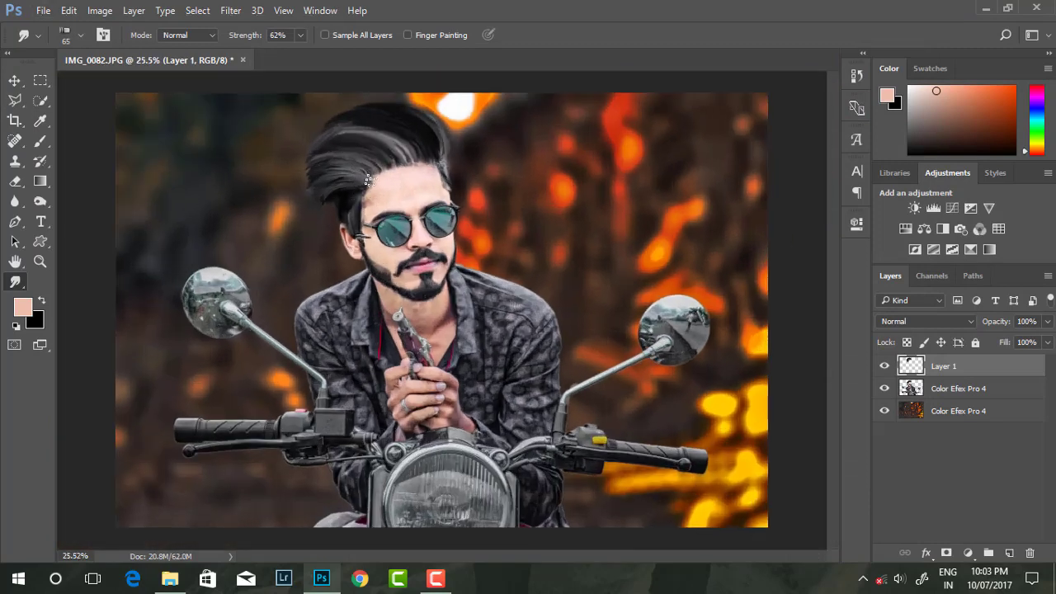
click(231, 11)
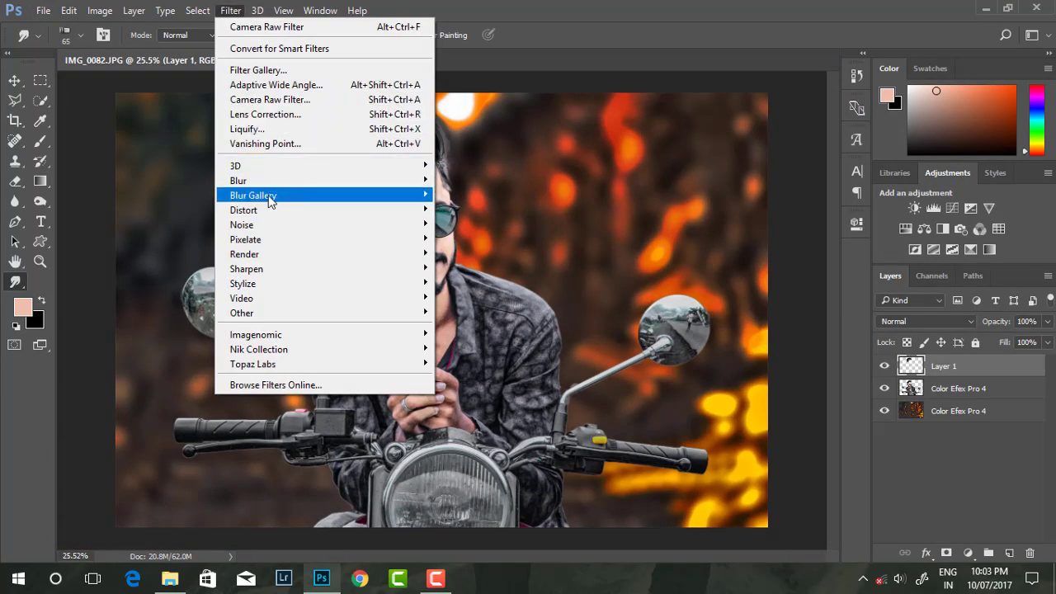
- Run GREYCstoration noise removal on the hair with Strength 50
click(475, 271)
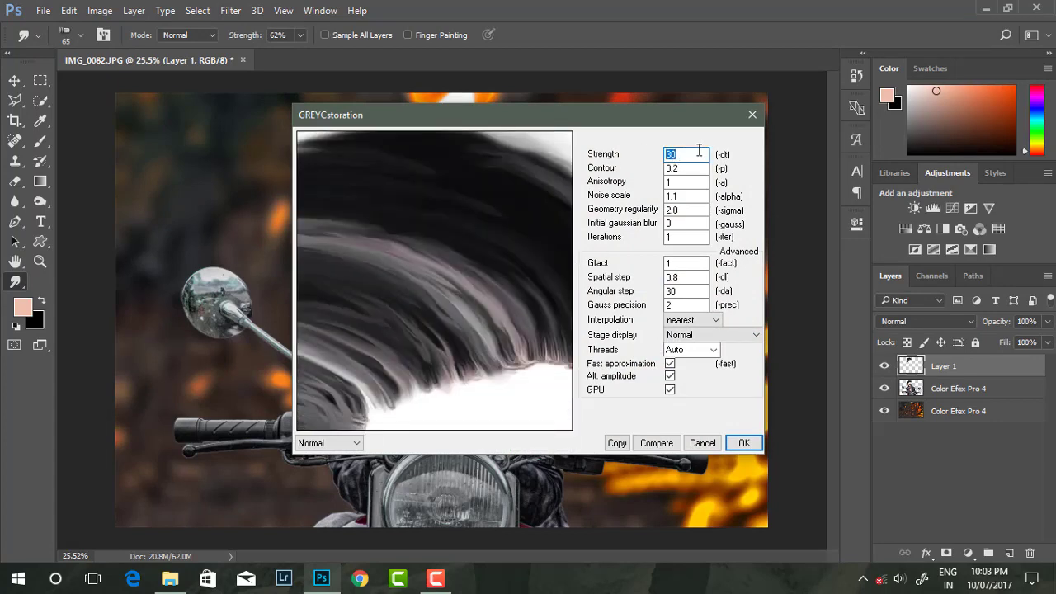
text(50)
key(Return)
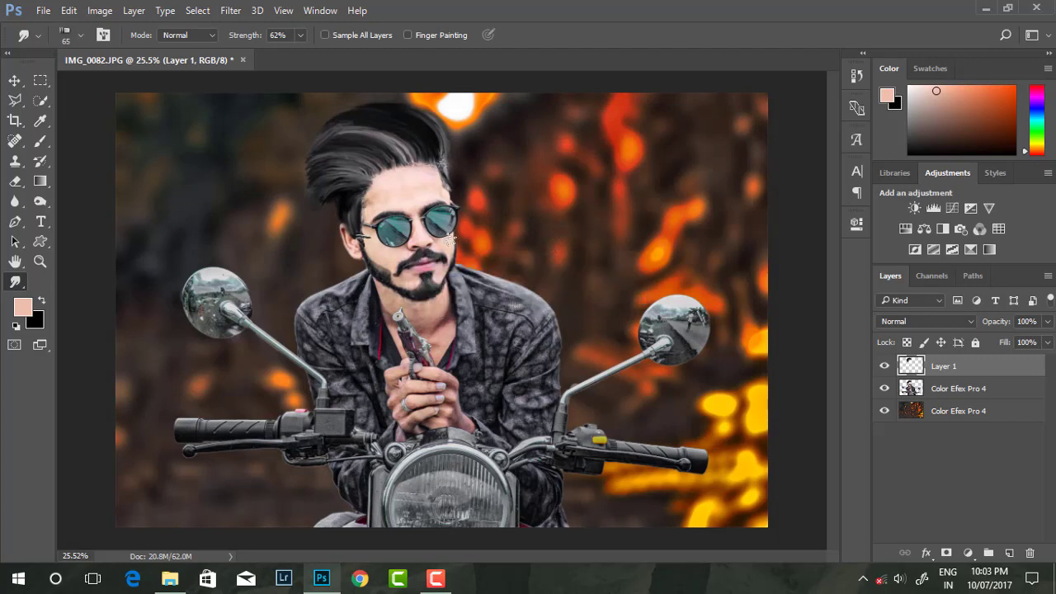
- Zoom in and out to inspect the retouched hair across the photo
scroll(363, 195, down, 2)
scroll(363, 194, up, 4)
scroll(363, 195, down, 2)
scroll(363, 195, up, 2)
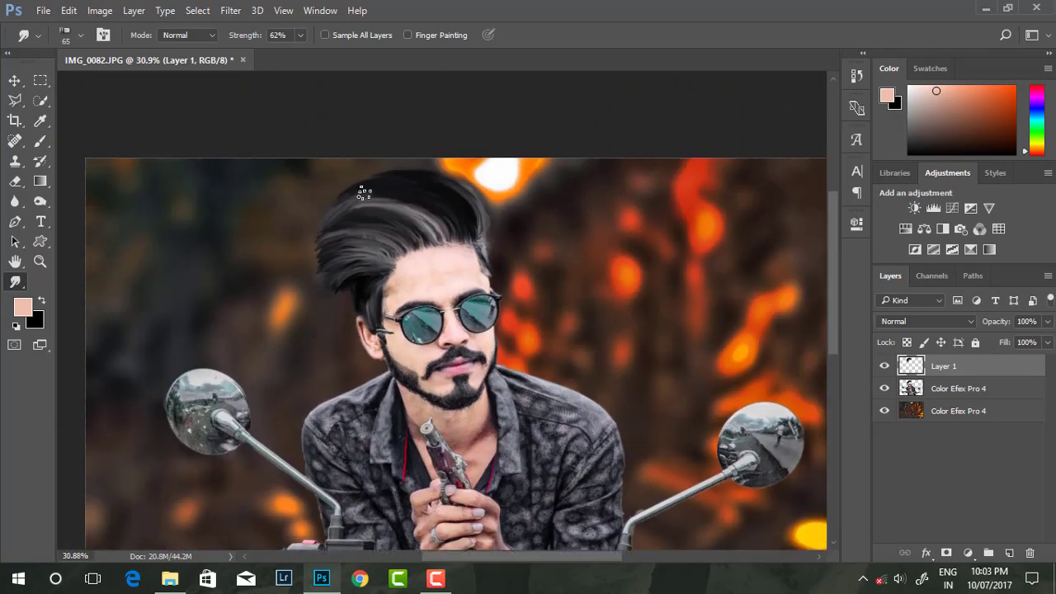
scroll(361, 210, down, 6)
scroll(352, 192, up, 1)
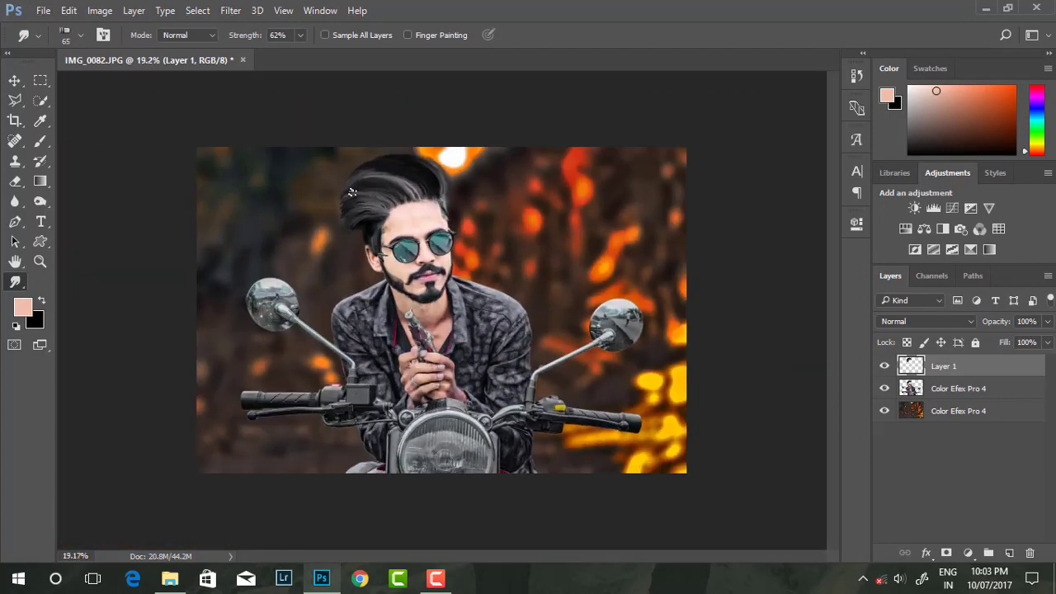
scroll(385, 214, up, 8)
scroll(356, 218, up, 1)
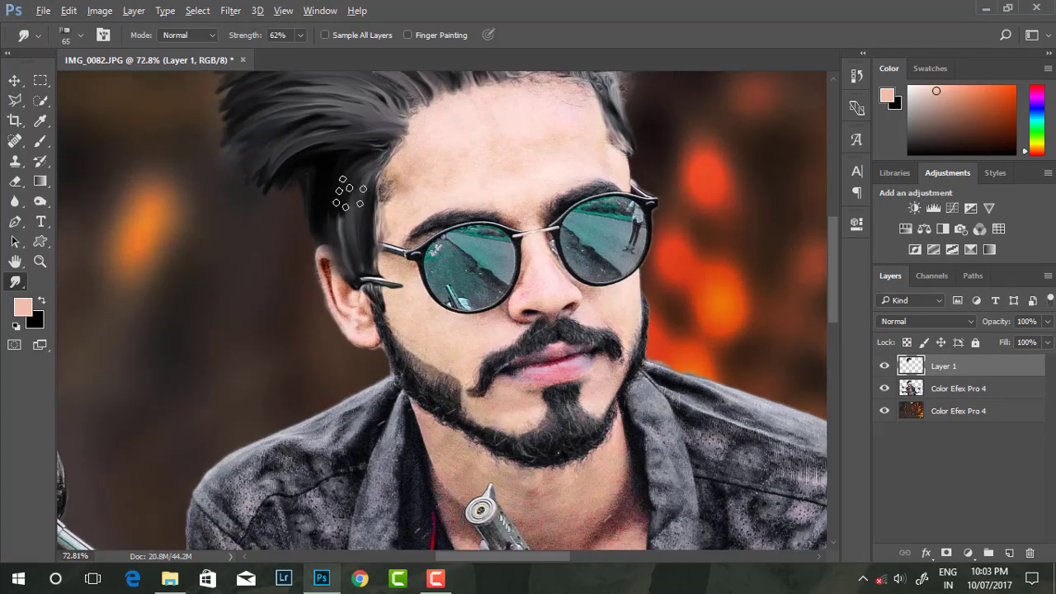
scroll(355, 197, down, 3)
scroll(372, 200, down, 2)
scroll(388, 203, down, 1)
scroll(400, 207, down, 2)
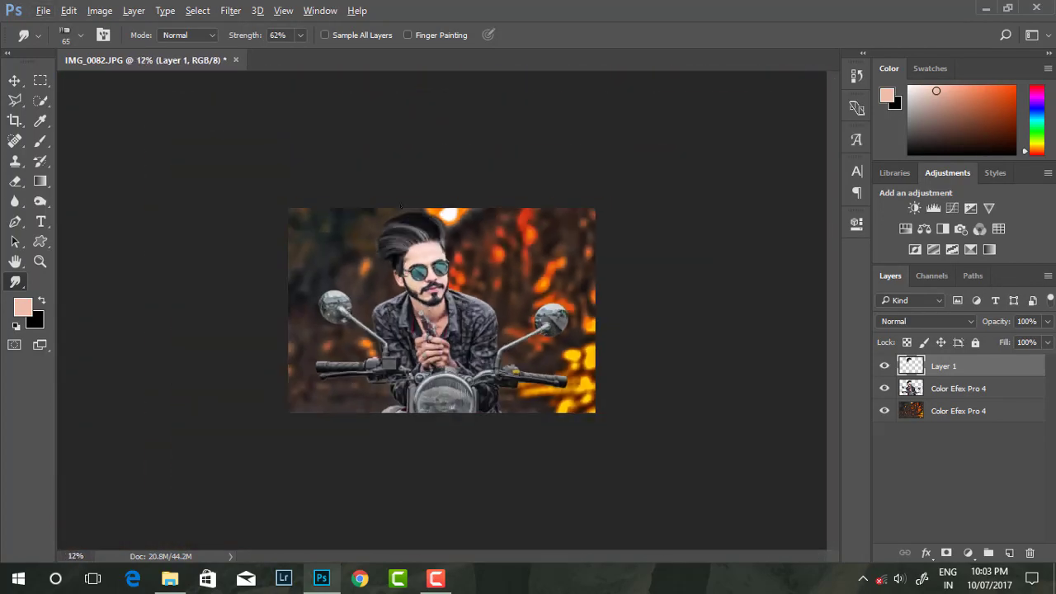
scroll(411, 223, up, 1)
scroll(388, 213, up, 3)
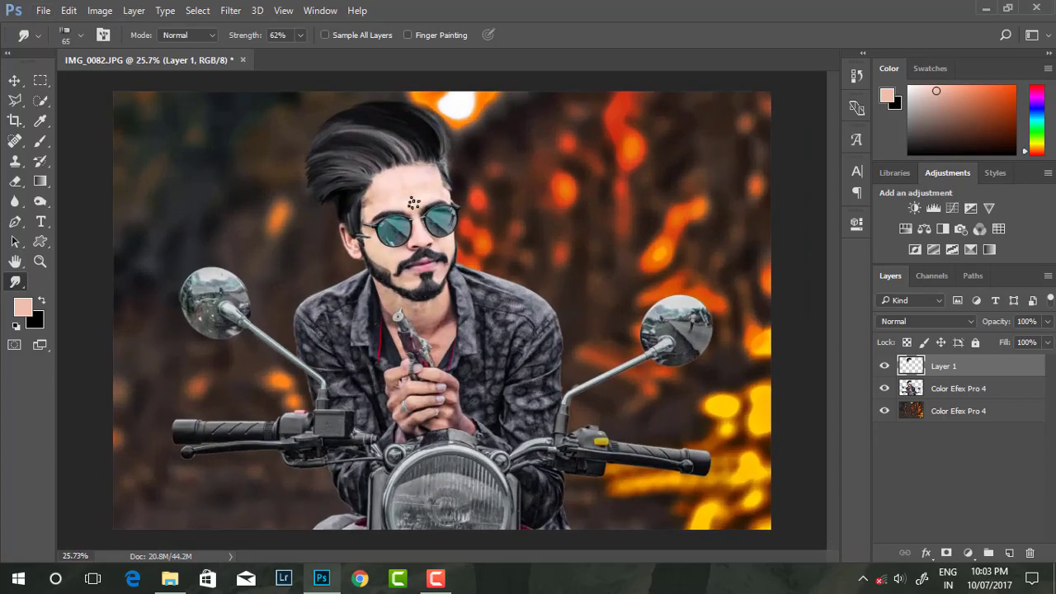
scroll(347, 217, up, 2)
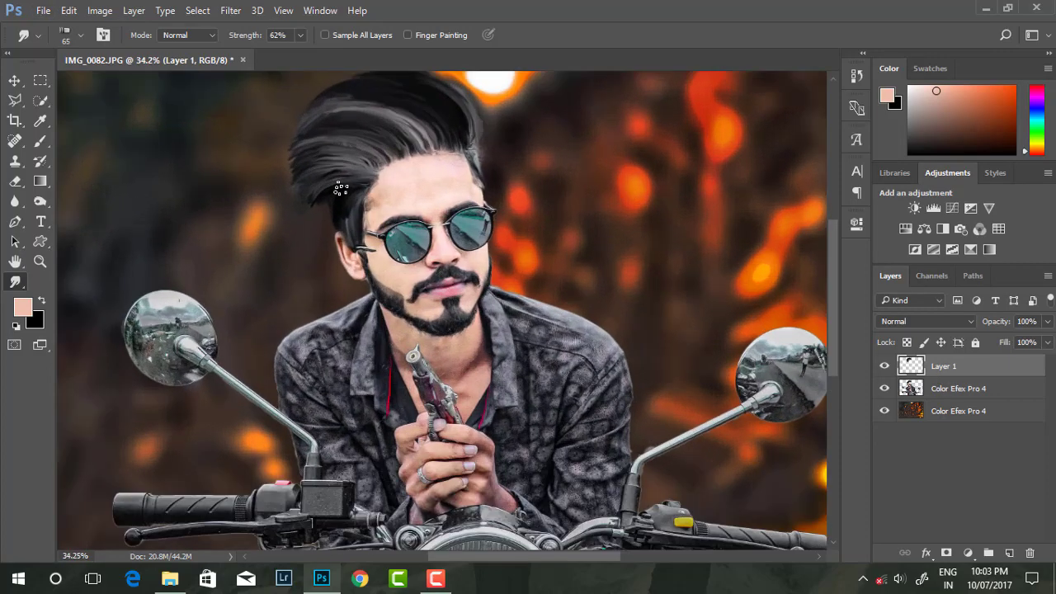
scroll(348, 217, up, 2)
- Convert the drawn part-line path into a selection
click(15, 223)
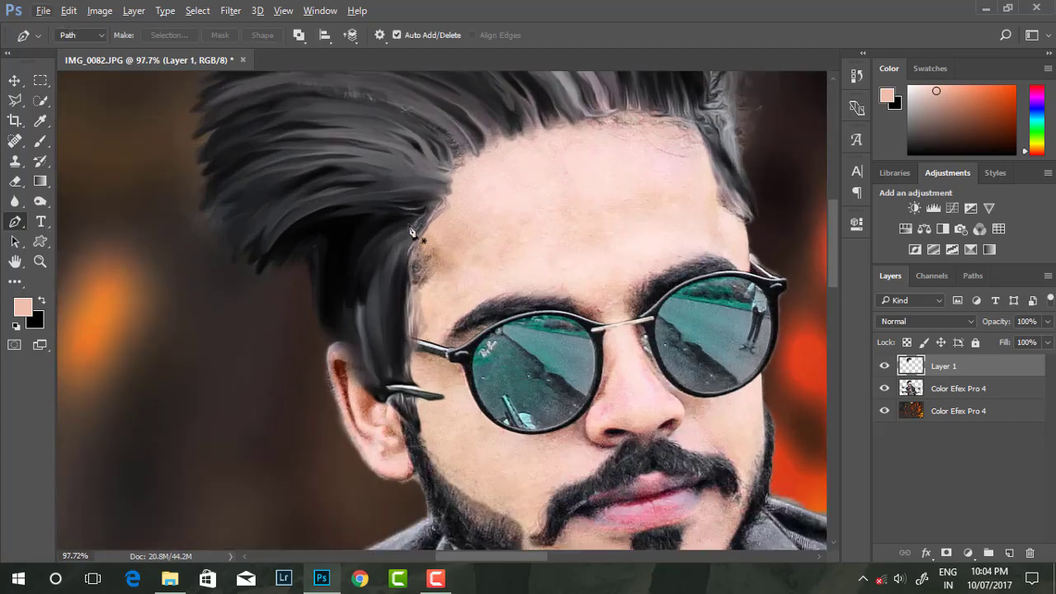
scroll(353, 228, up, 3)
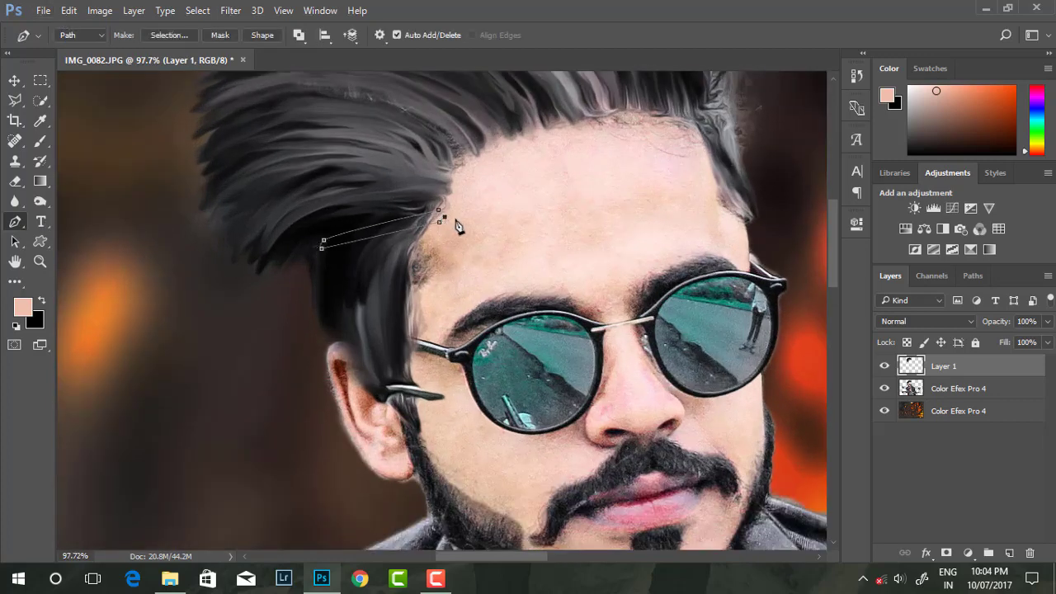
right_click(439, 216)
click(458, 243)
click(613, 157)
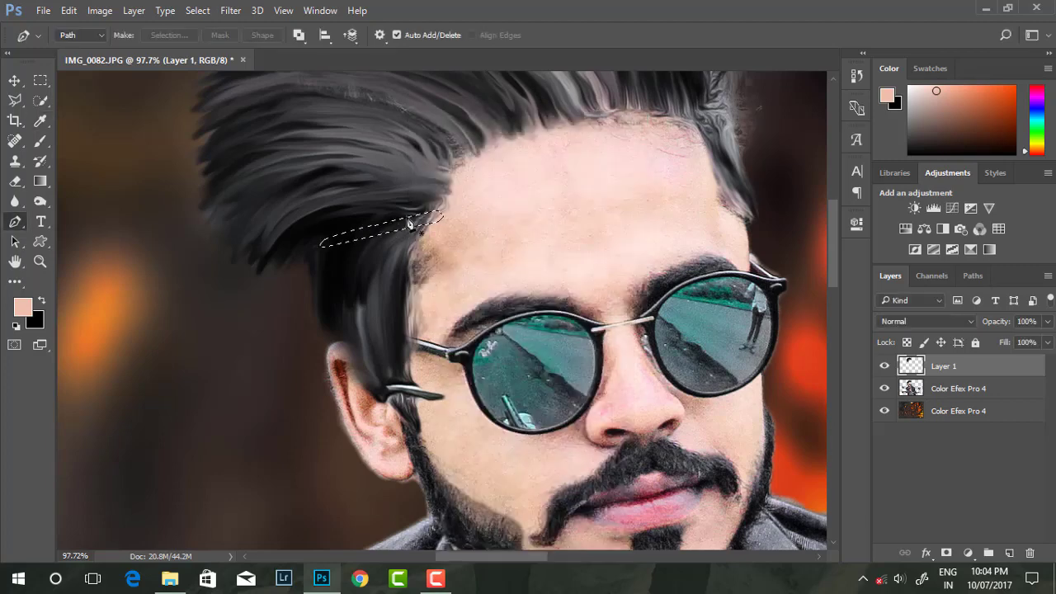
click(26, 305)
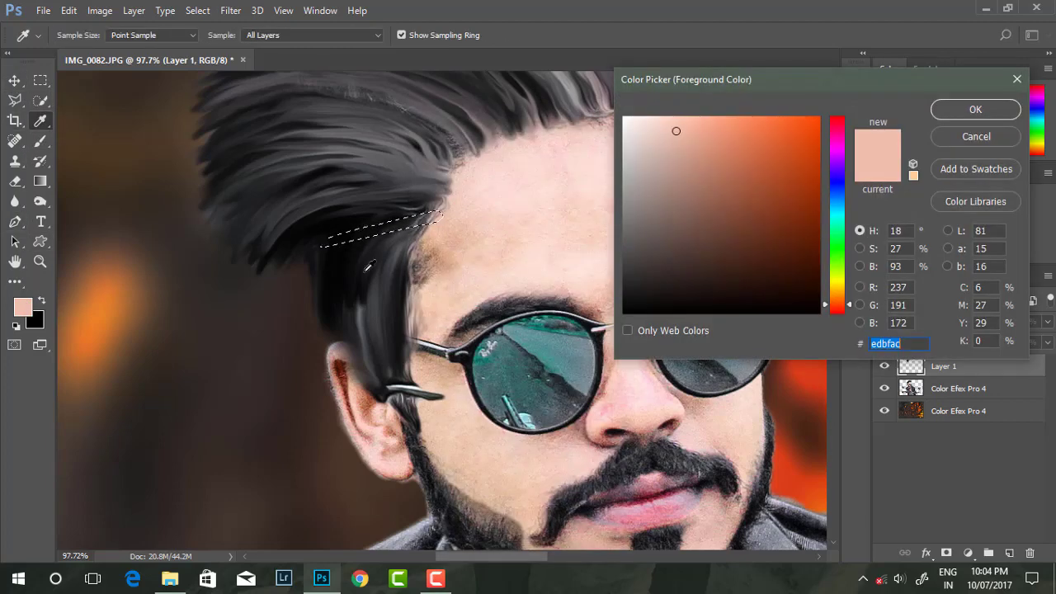
key(Escape)
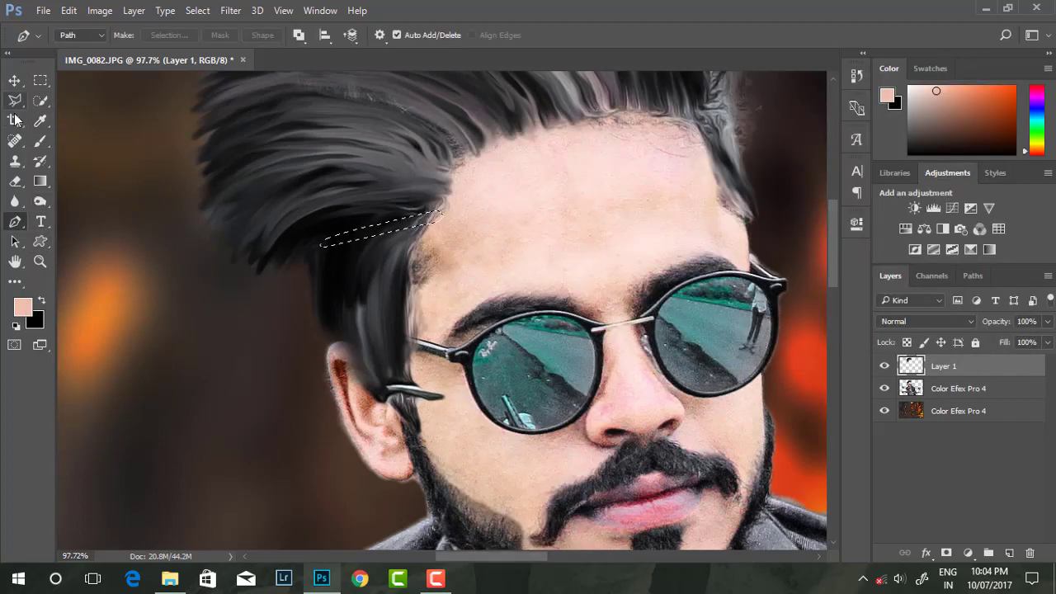
- Merge Layer 1 with the Color Efex Pro 4 layer and clone forehead skin into the selected strip
click(15, 160)
click(74, 153)
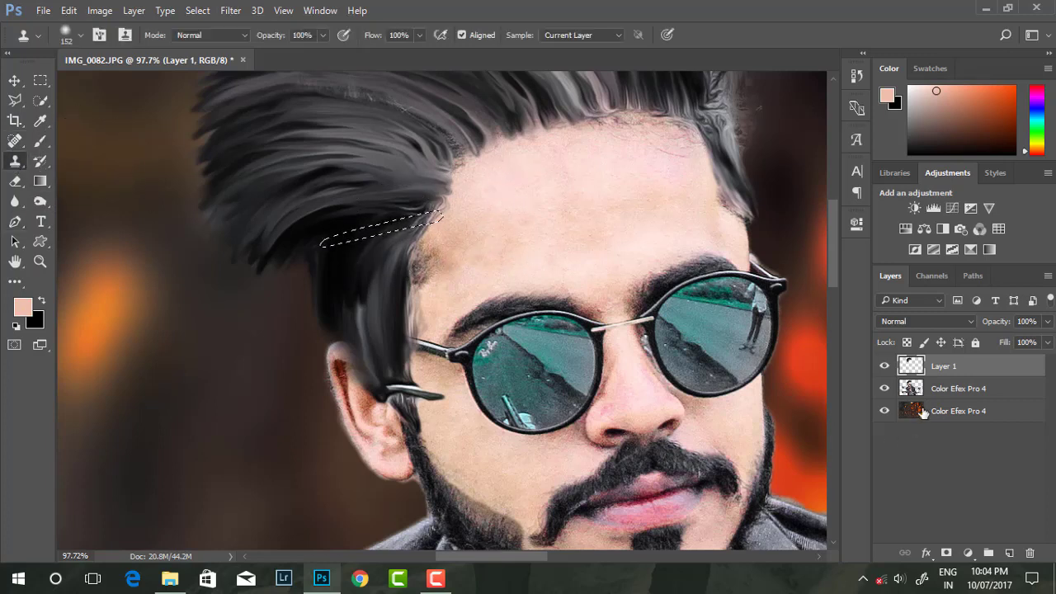
click(941, 389)
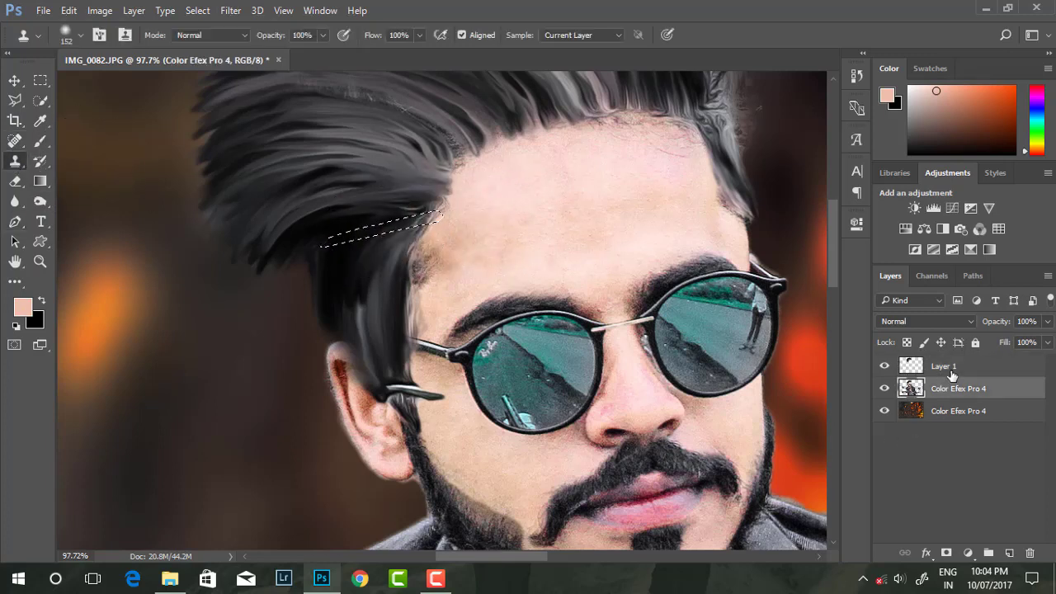
shift+click(952, 374)
key(ctrl+e)
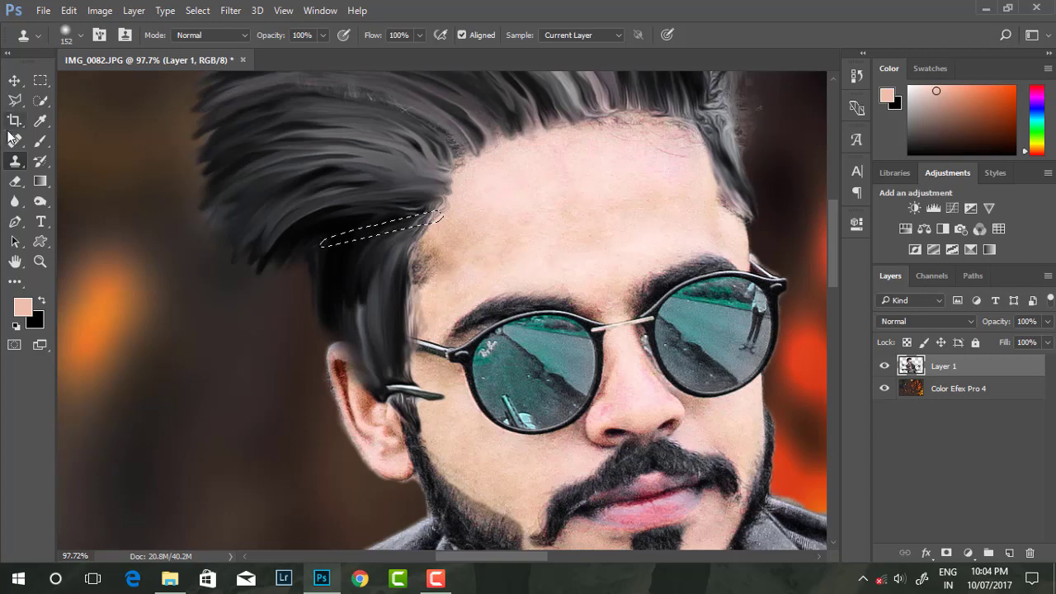
alt+click(521, 224)
drag(433, 216, 312, 235)
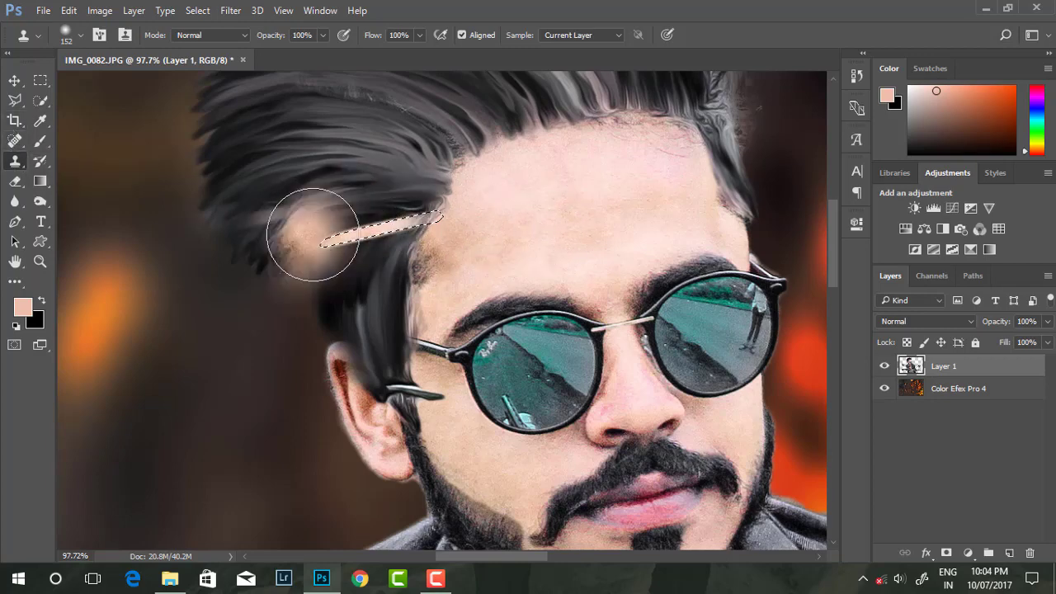
- Switch to the Rectangular Marquee tool and zoom to review the new side part line
click(15, 80)
alt+scroll(231, 165, down, 1)
click(40, 80)
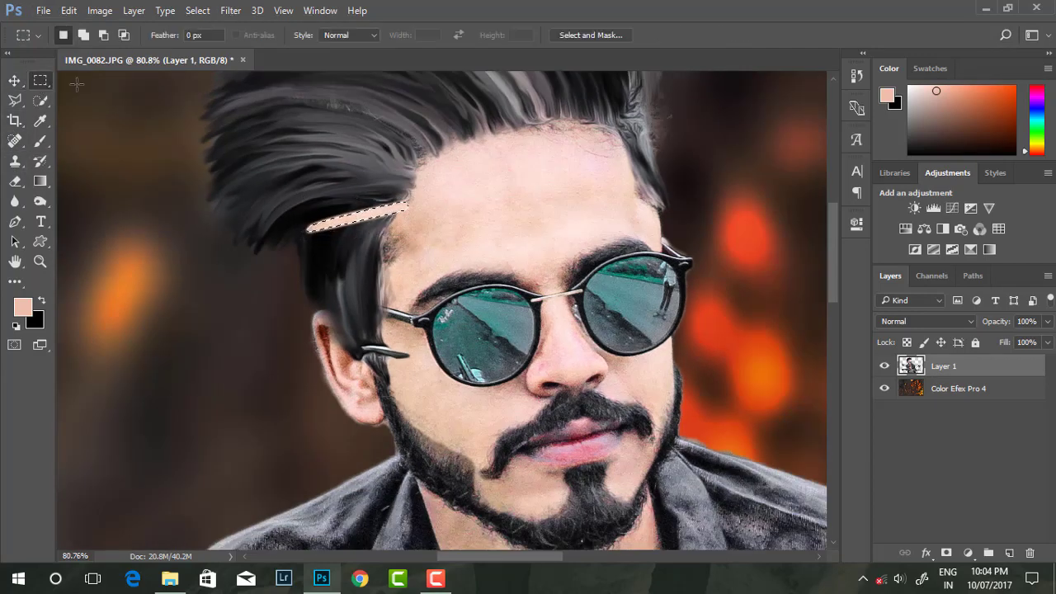
alt+scroll(351, 200, down, 2)
alt+scroll(352, 201, down, 2)
alt+scroll(351, 201, down, 1)
alt+scroll(352, 201, down, 1)
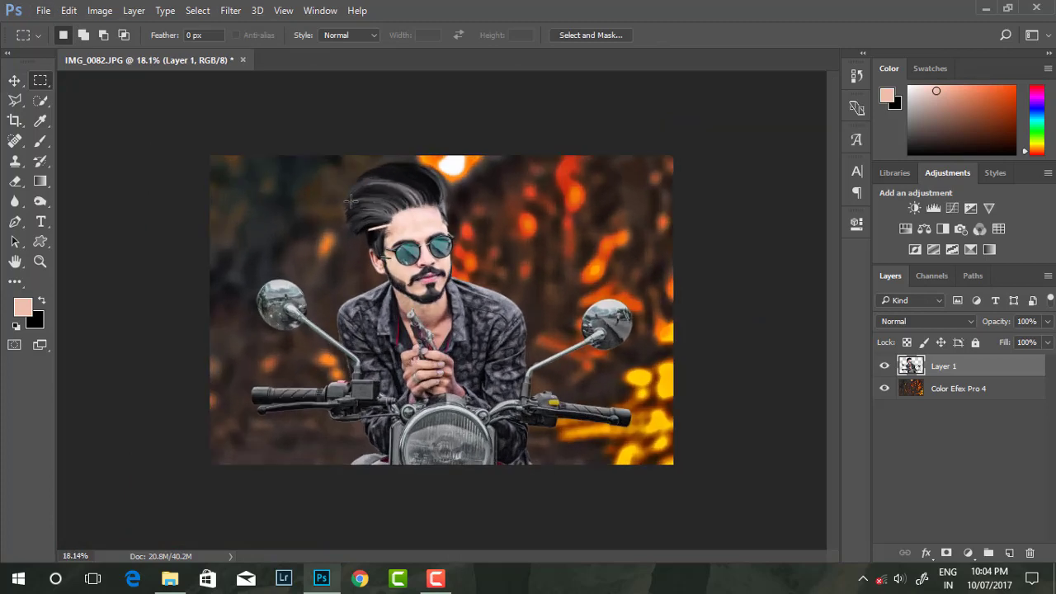
alt+scroll(351, 201, up, 3)
alt+scroll(351, 201, up, 3)
alt+scroll(351, 200, up, 2)
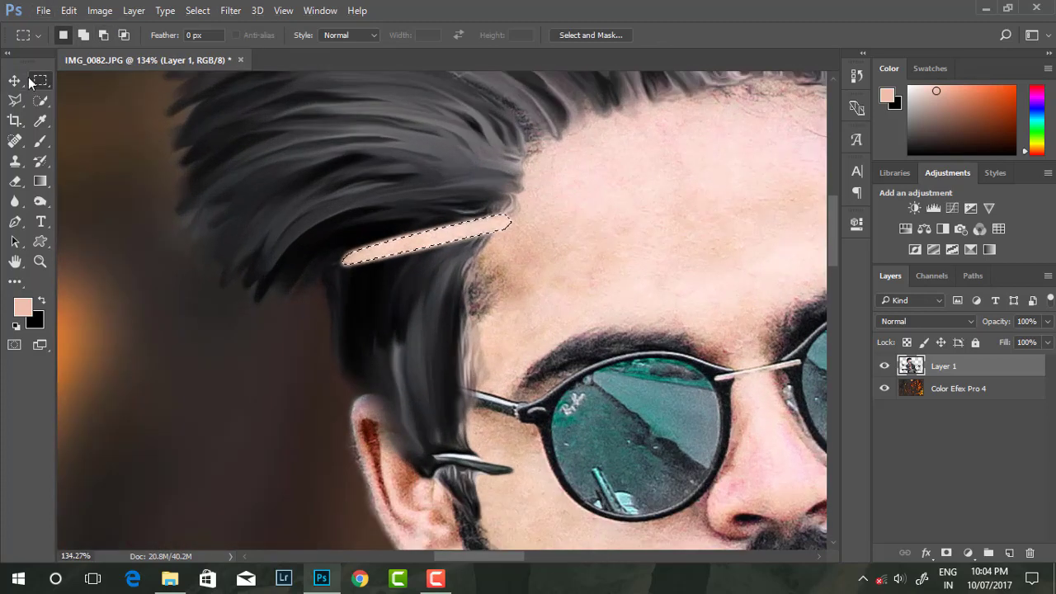
click(14, 281)
- Smudge the part line's right end into the hair with a soft round 0%-hardness brush
click(82, 309)
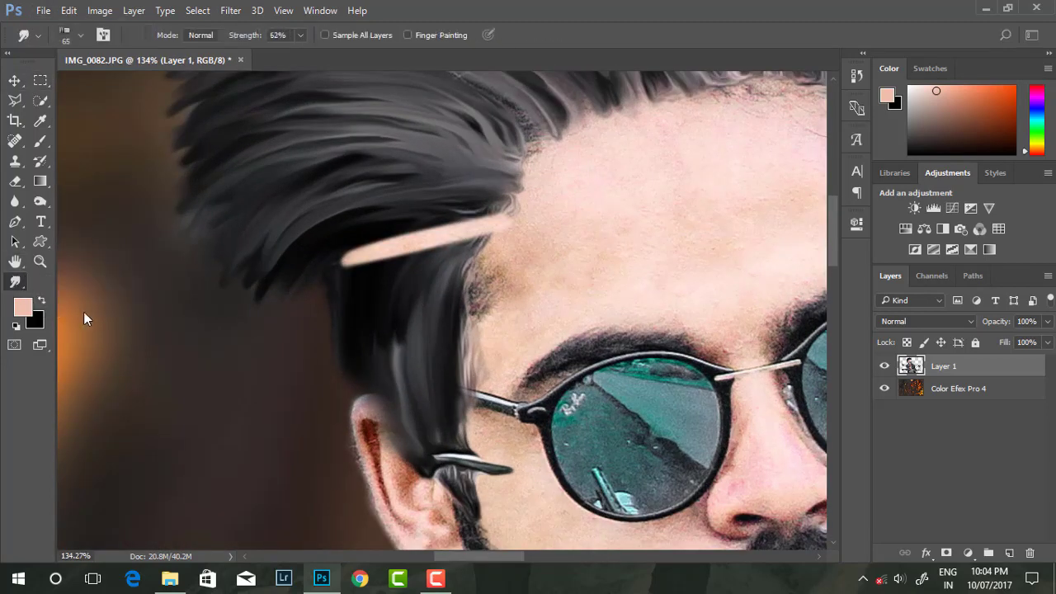
alt+scroll(594, 280, up, 1)
right_click(619, 280)
click(619, 372)
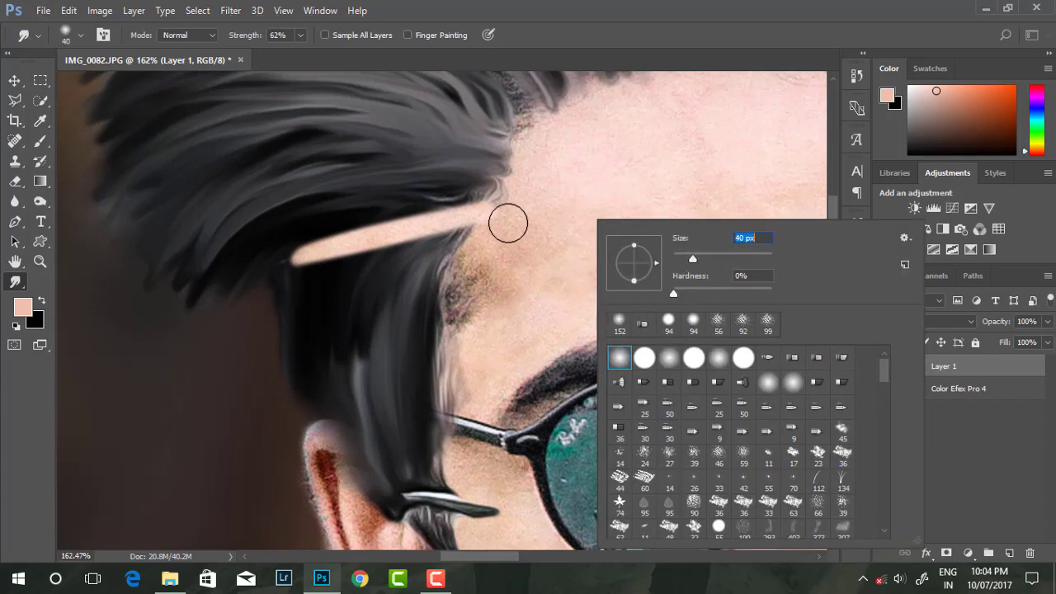
key(Return)
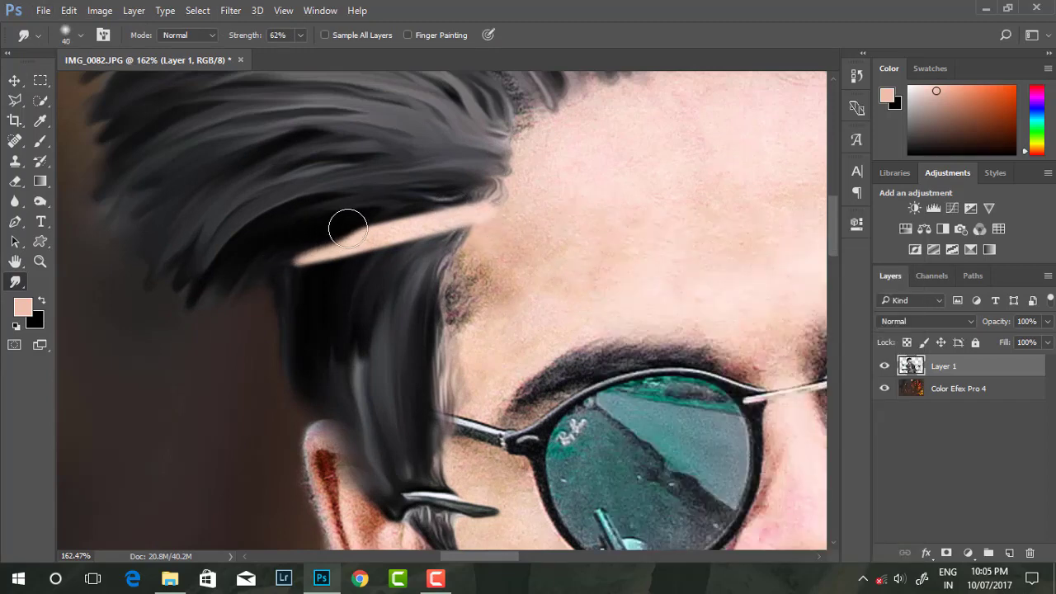
mouse_move(347, 228)
mouse_down()
mouse_move(420, 203)
mouse_move(523, 214)
mouse_up()
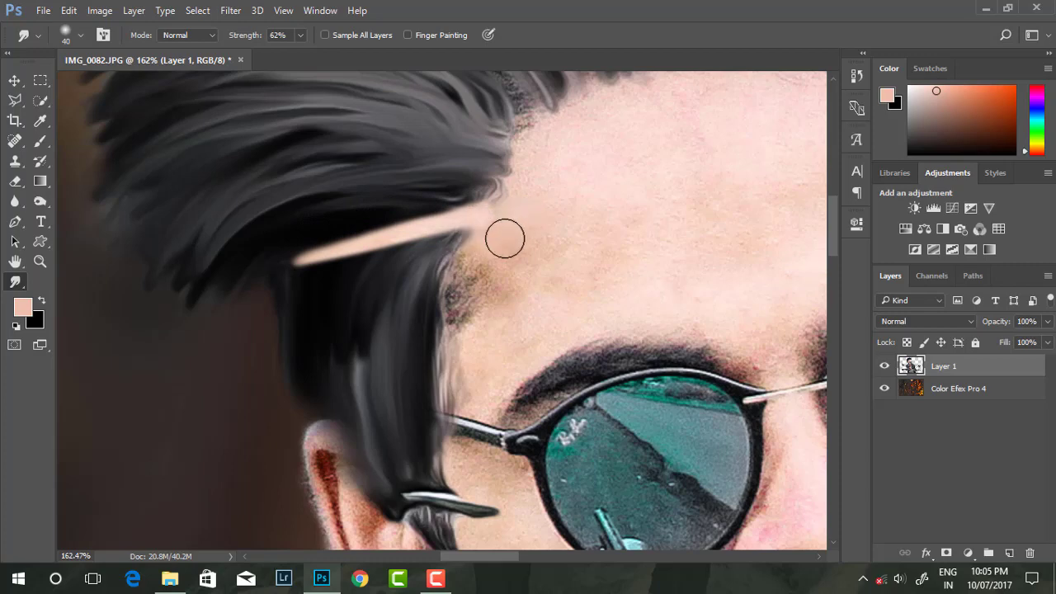
- Switch the smudge brush to a textured 51 px preset at 23% strength
scroll(505, 239, down, 2)
right_click(582, 238)
scroll(864, 449, down, 4)
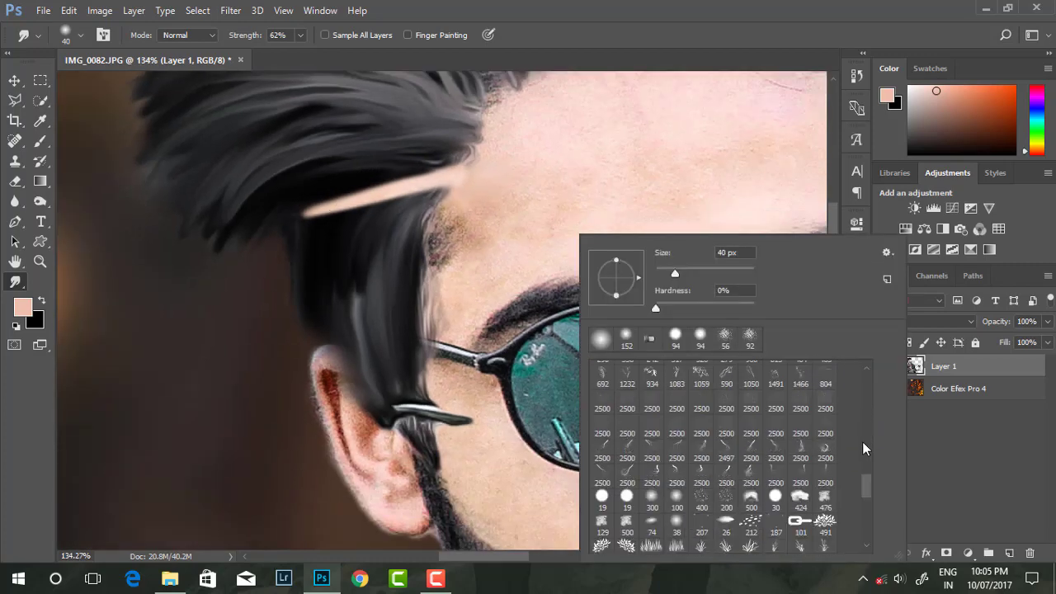
scroll(865, 536, down, 2)
scroll(865, 536, down, 1)
scroll(864, 535, down, 2)
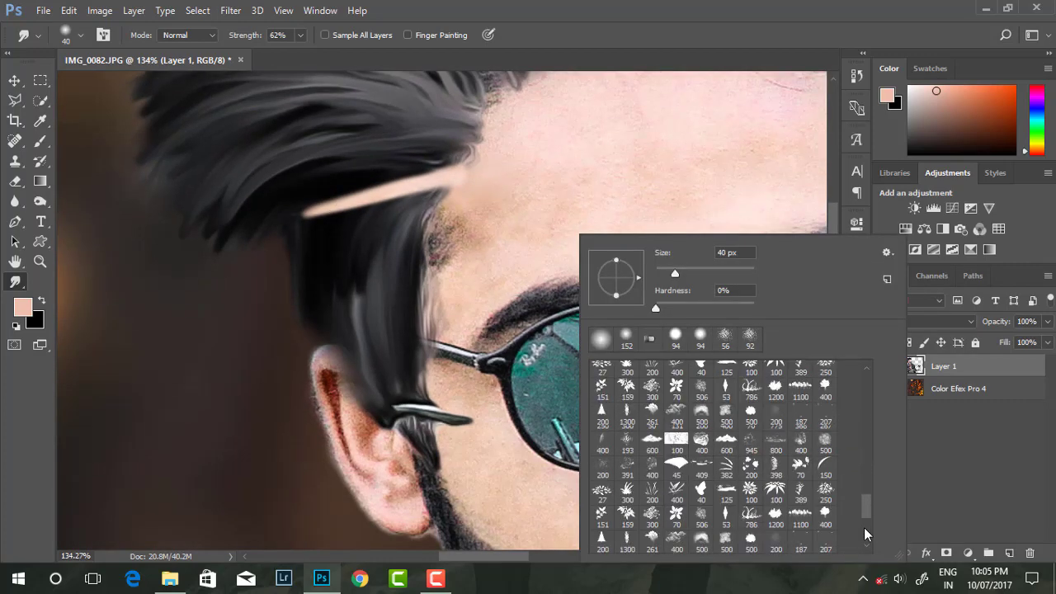
scroll(867, 508, down, 2)
scroll(867, 515, down, 2)
scroll(868, 519, down, 2)
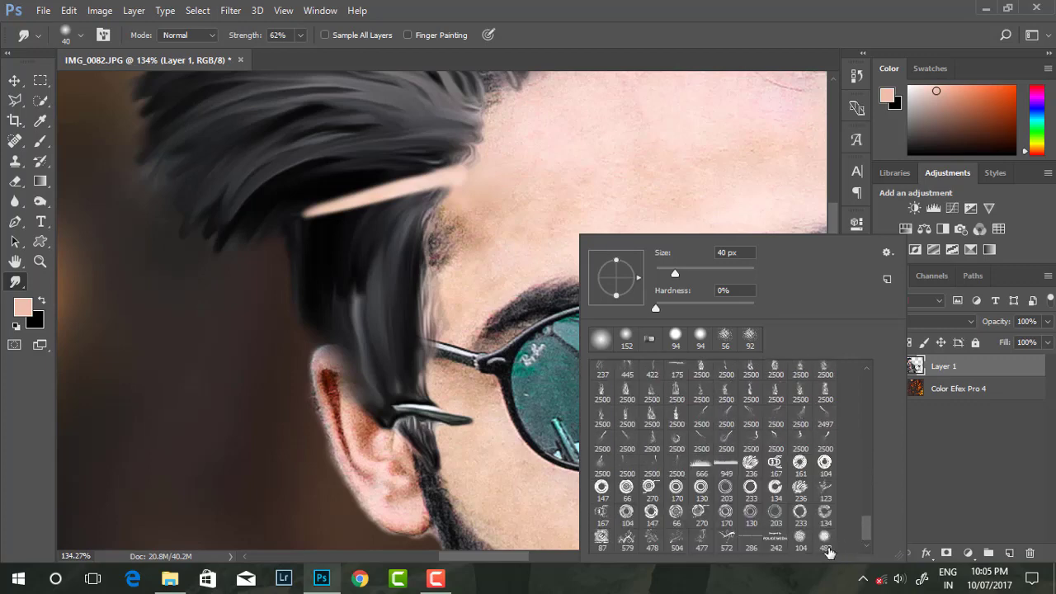
click(800, 538)
right_click(591, 163)
key(Return)
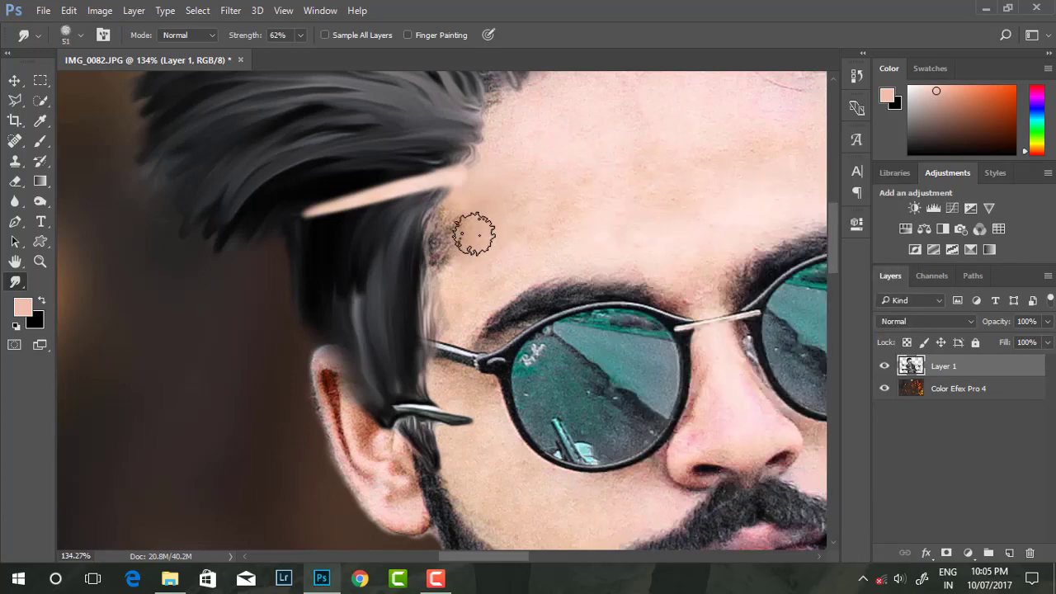
scroll(500, 198, up, 1)
click(300, 34)
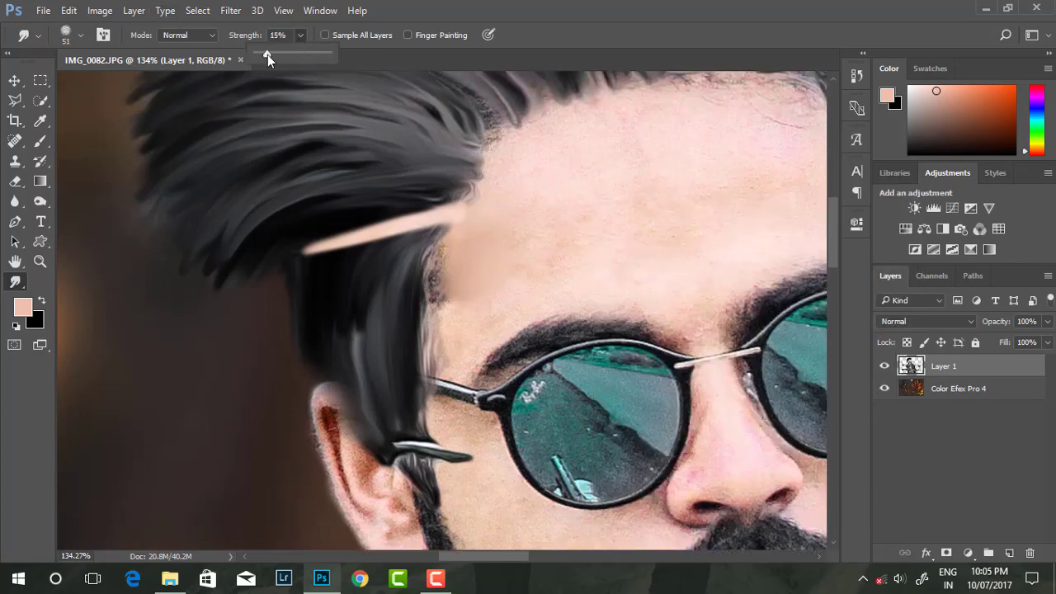
- Smooth the rough forehead hairline with light smudge strokes
click(533, 256)
drag(460, 300, 453, 271)
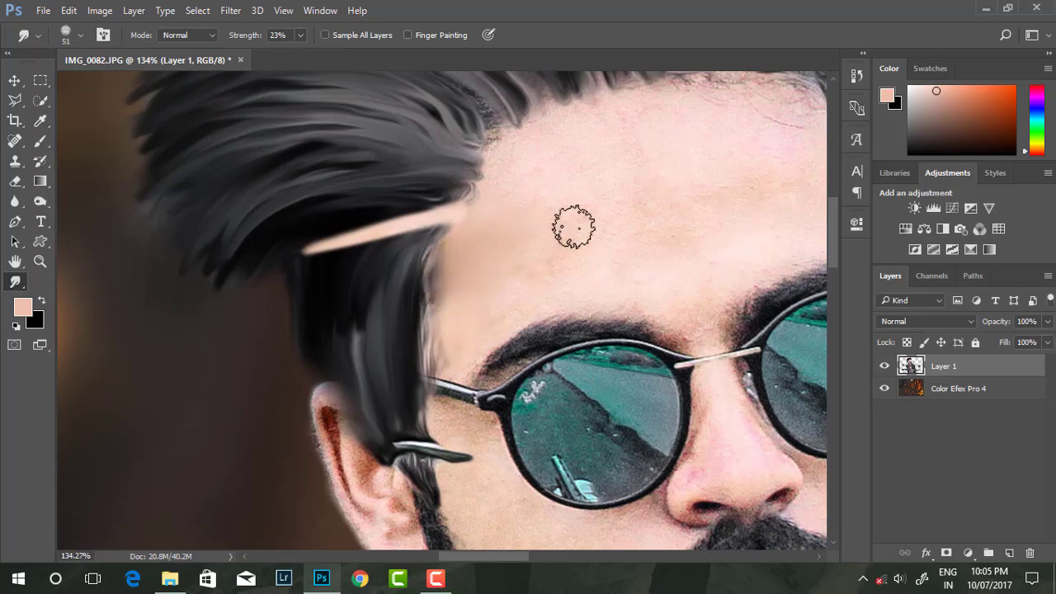
scroll(528, 165, down, 3)
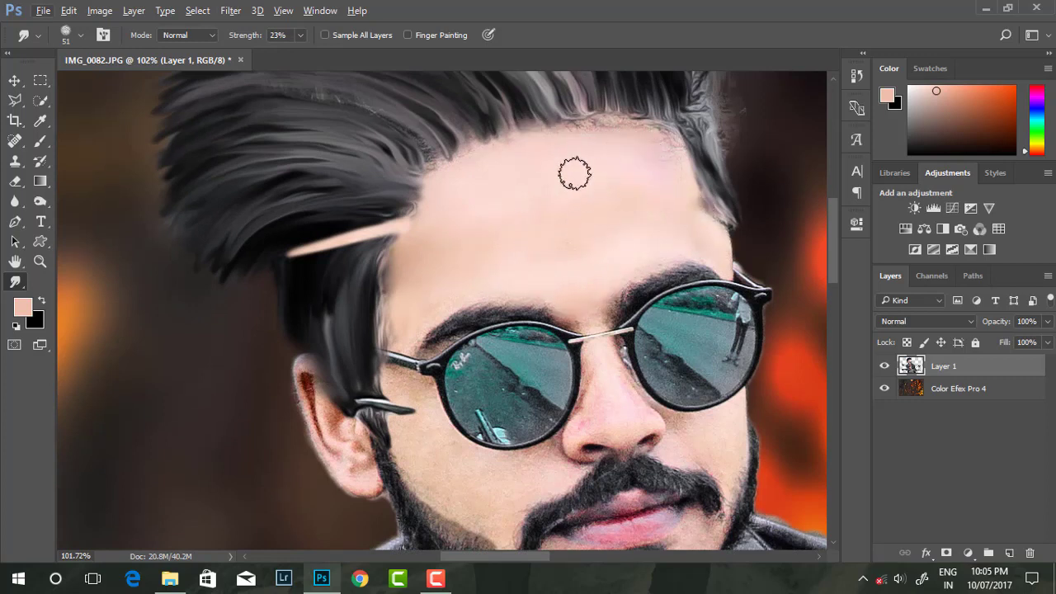
scroll(413, 166, up, 1)
scroll(368, 157, down, 1)
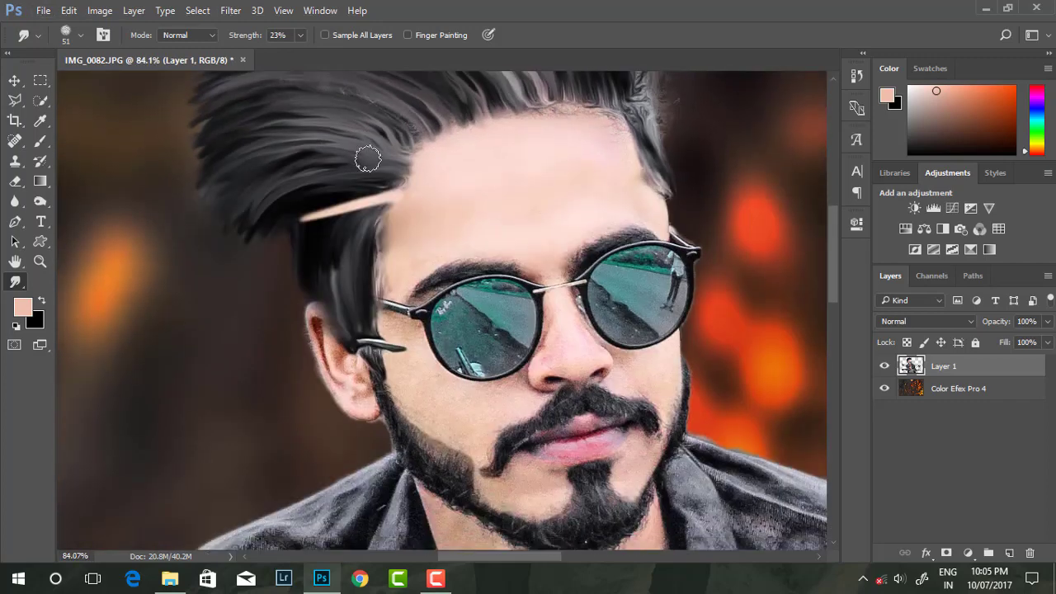
scroll(430, 215, down, 3)
scroll(484, 275, down, 1)
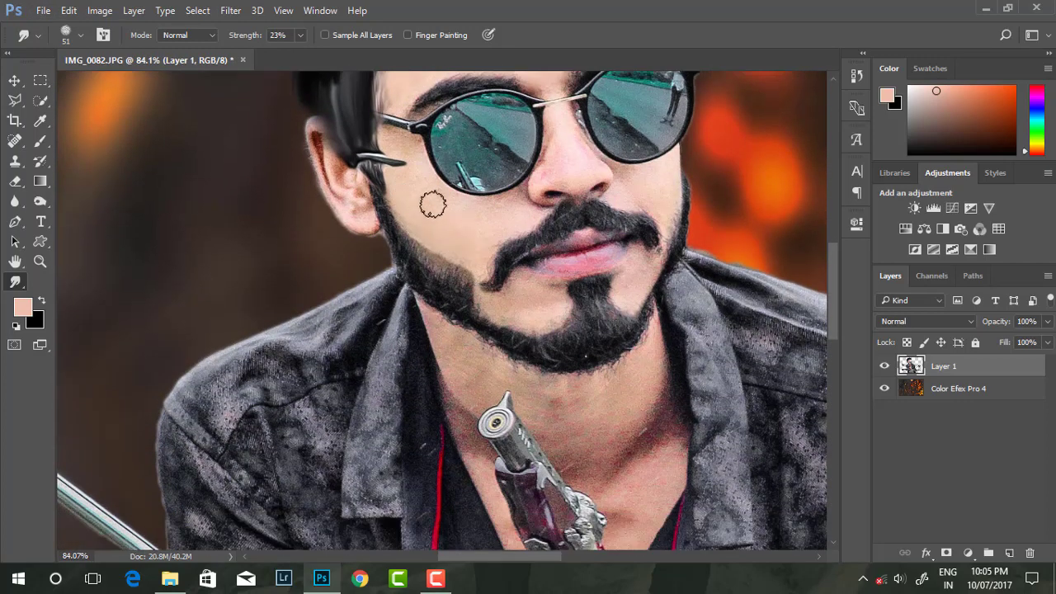
scroll(402, 161, down, 2)
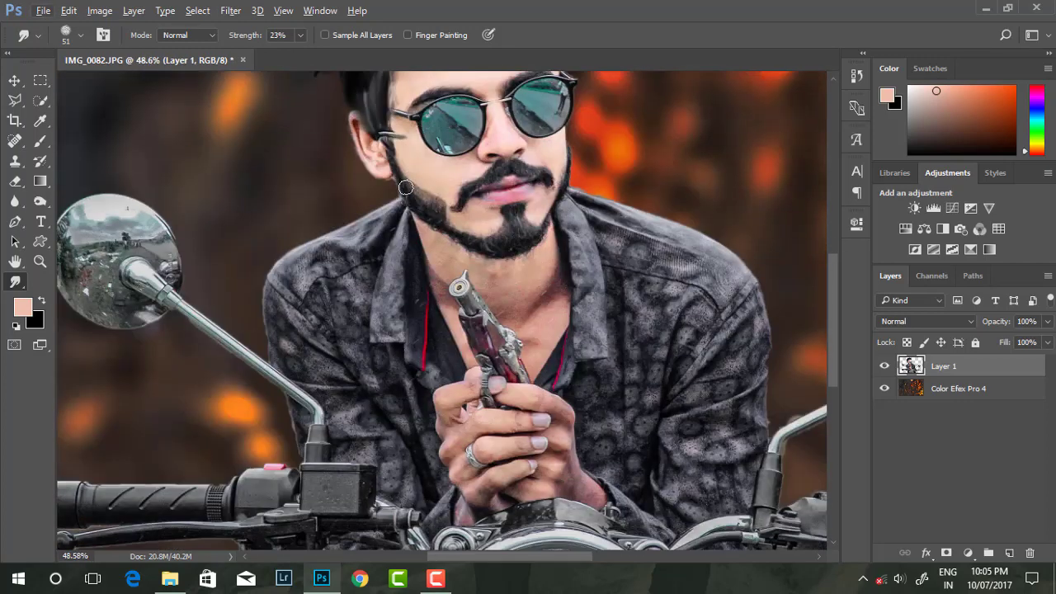
scroll(405, 173, up, 2)
scroll(410, 185, up, 1)
scroll(416, 198, up, 1)
- Spot-heal the mark beside the sunglasses hinge with a 32 px brush, then return to Smudge
click(15, 141)
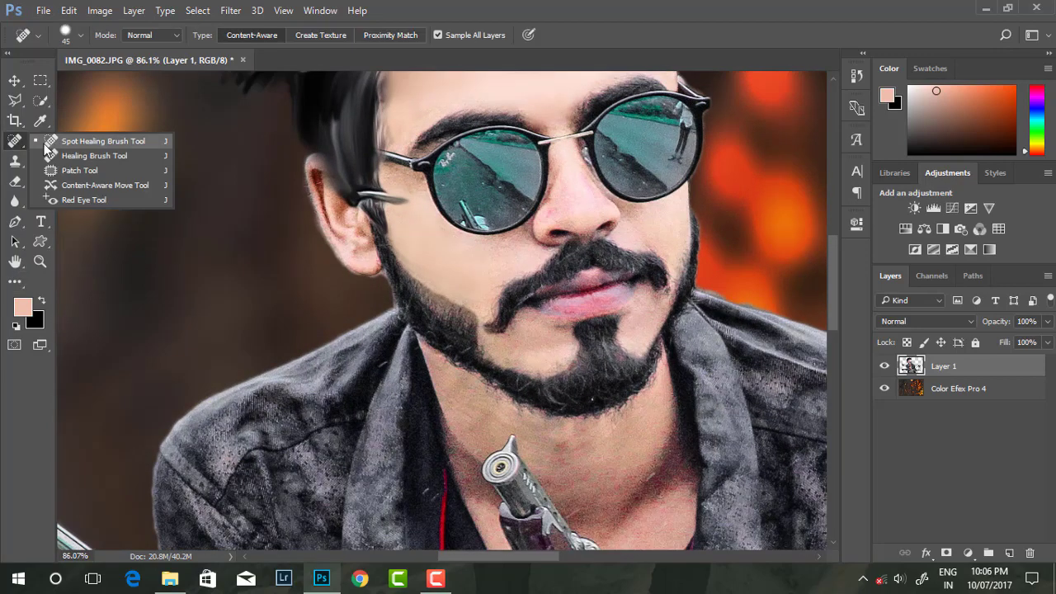
click(107, 137)
scroll(406, 201, up, 1)
right_click(416, 202)
key(Return)
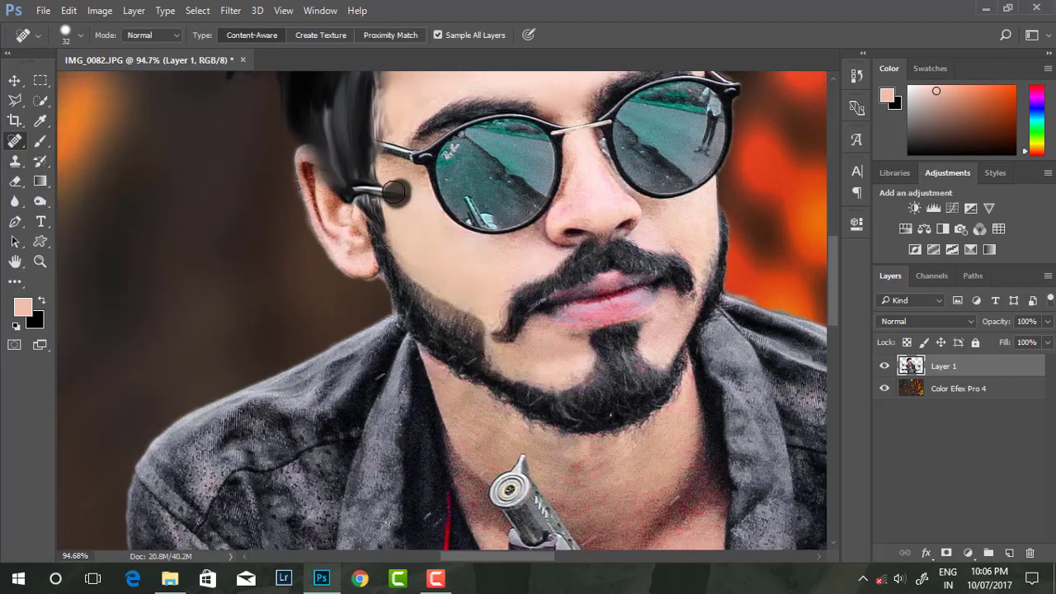
scroll(384, 193, up, 1)
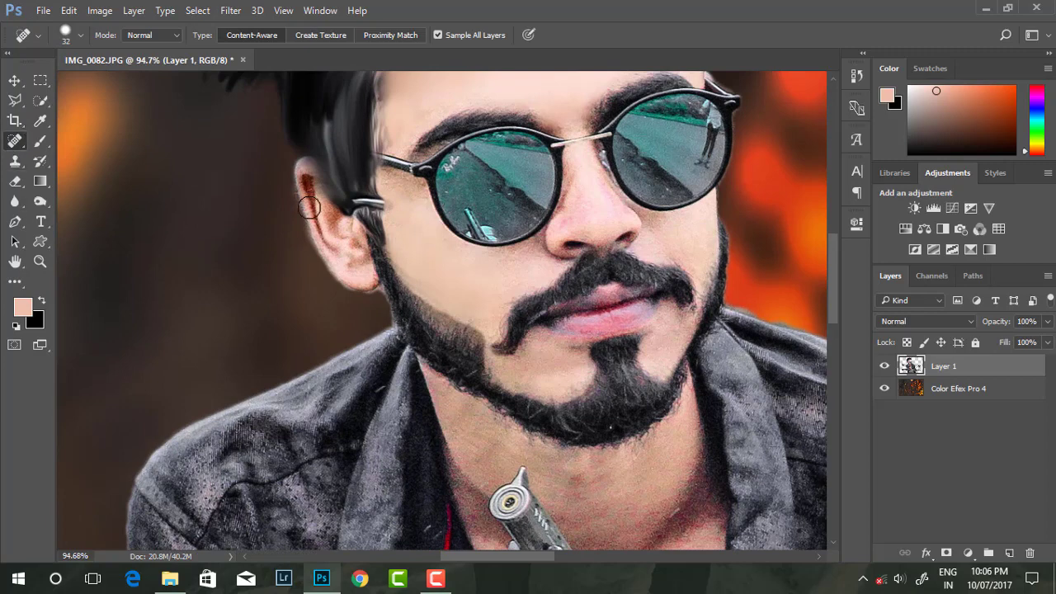
right_click(366, 214)
click(15, 281)
click(74, 294)
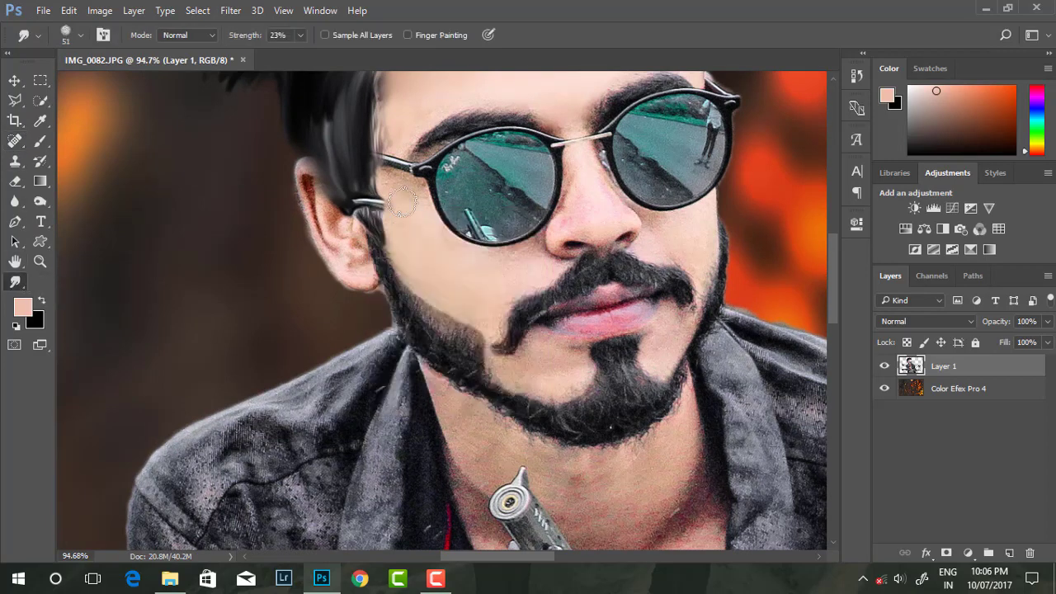
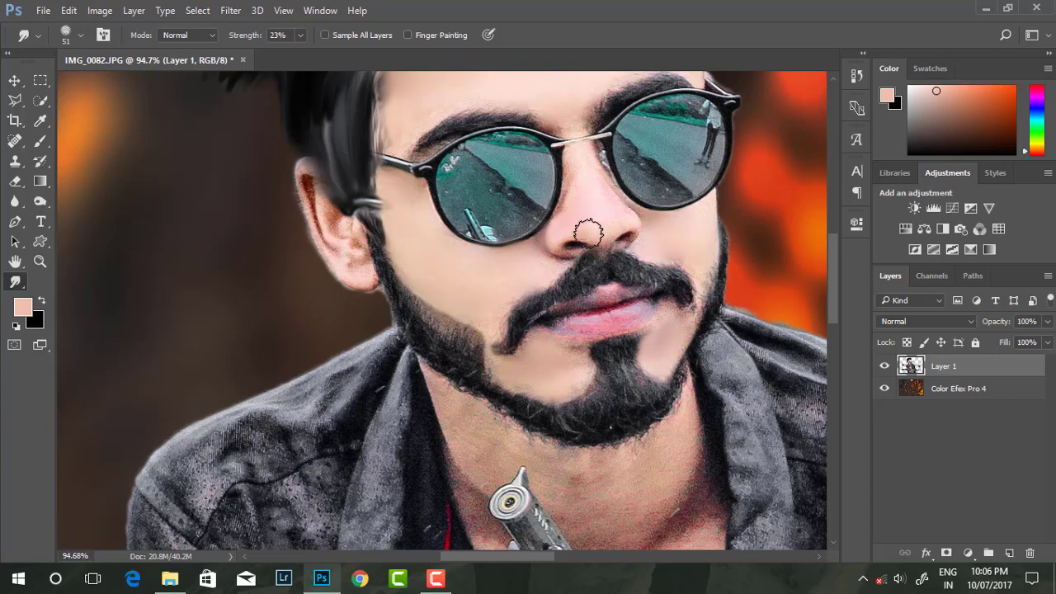
- Set the Smudge brush size to 72
scroll(578, 227, down, 2)
scroll(590, 235, down, 3)
scroll(598, 246, down, 1)
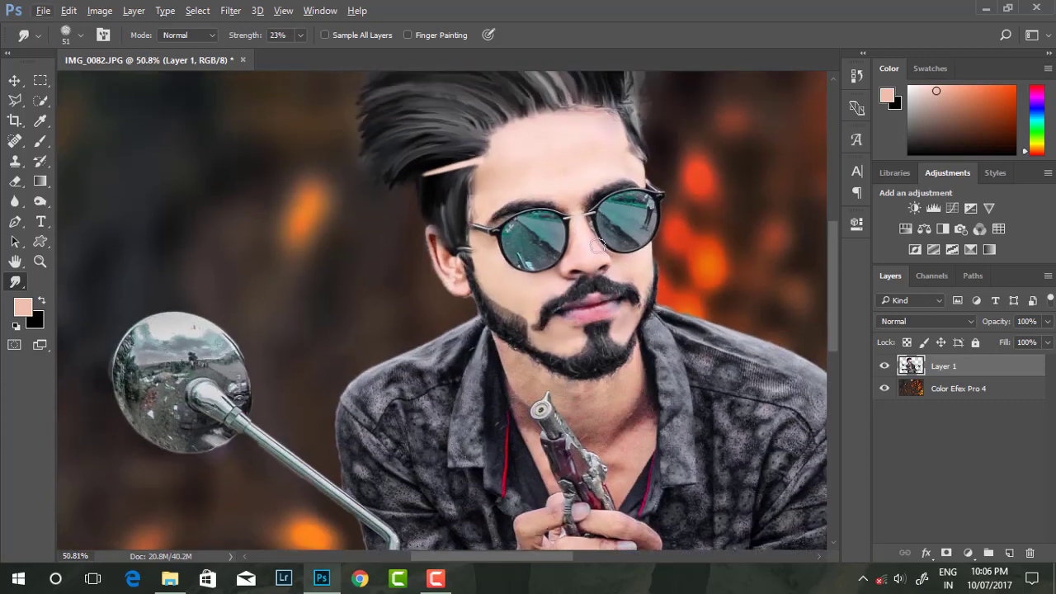
scroll(598, 246, down, 2)
scroll(647, 254, down, 2)
text(72)
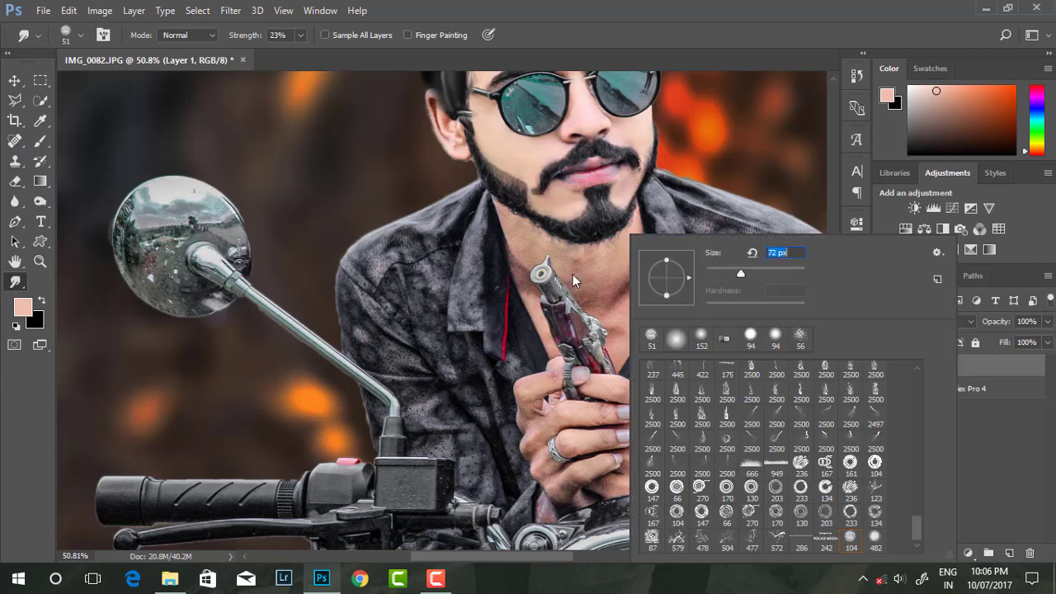
key(Return)
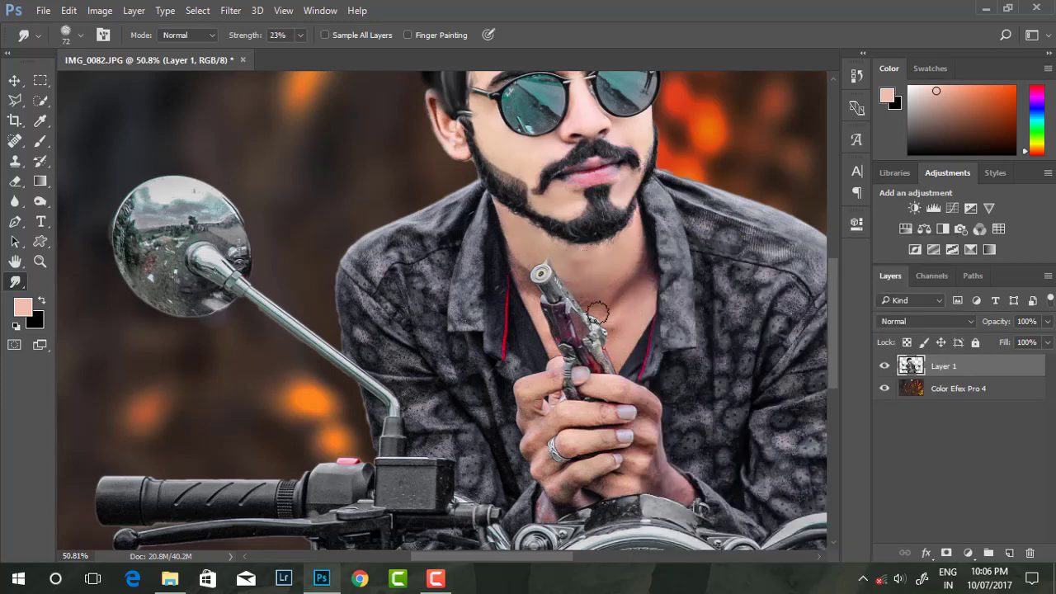
- Merge all visible layers into a single Layer 1 and bring up the Camera Raw Filter
scroll(550, 344, down, 1)
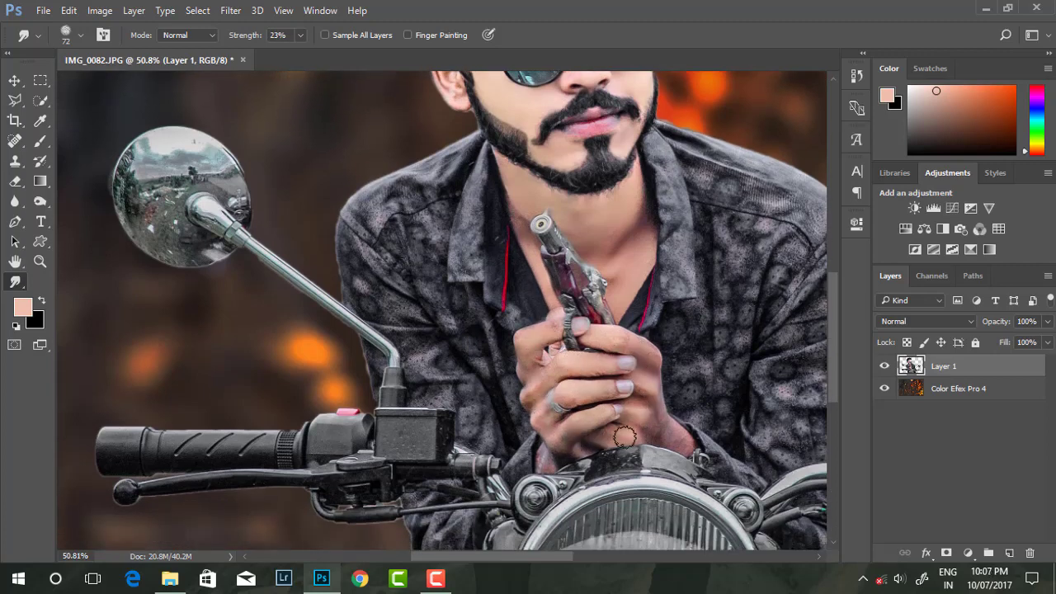
scroll(491, 332, down, 3)
scroll(445, 248, down, 2)
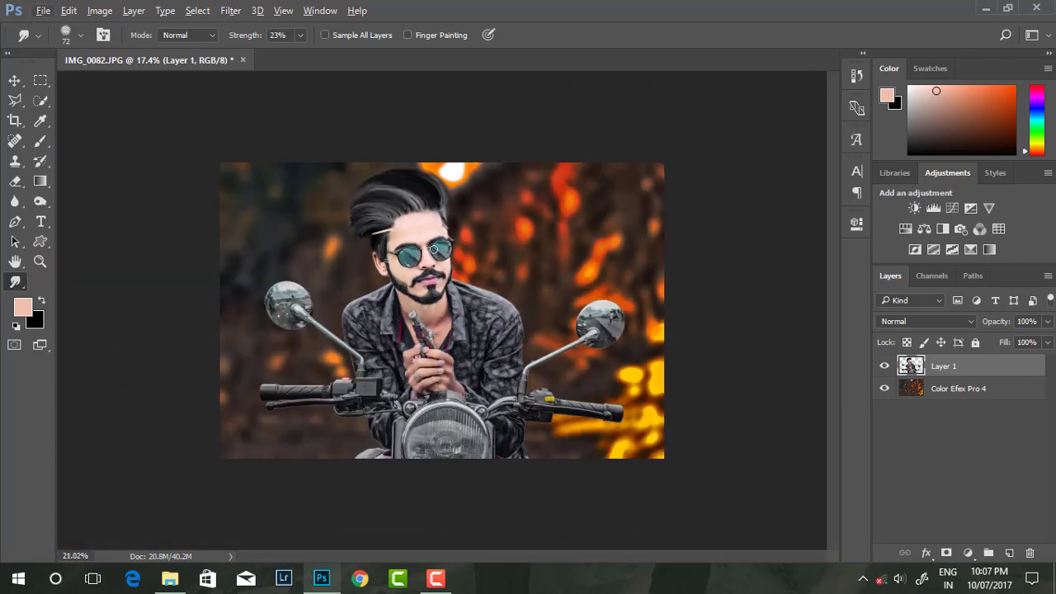
scroll(413, 196, up, 2)
scroll(434, 187, up, 1)
scroll(435, 187, down, 1)
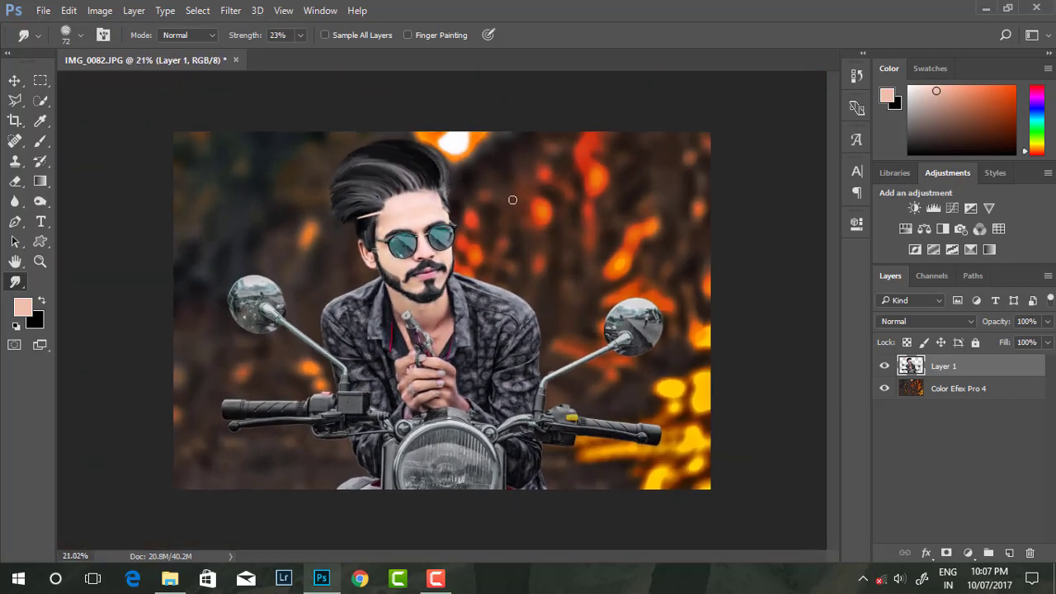
right_click(944, 366)
click(731, 541)
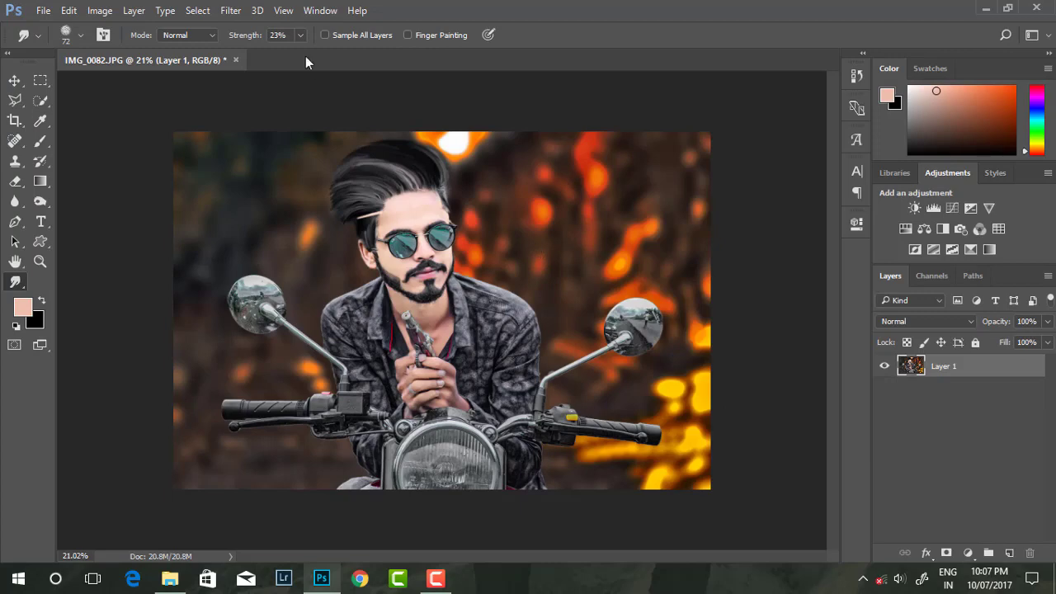
click(230, 10)
click(269, 101)
- In HSL, brighten Oranges, Reds, Blues and Aquas luminance and boost Aquas saturation
drag(833, 476, 880, 477)
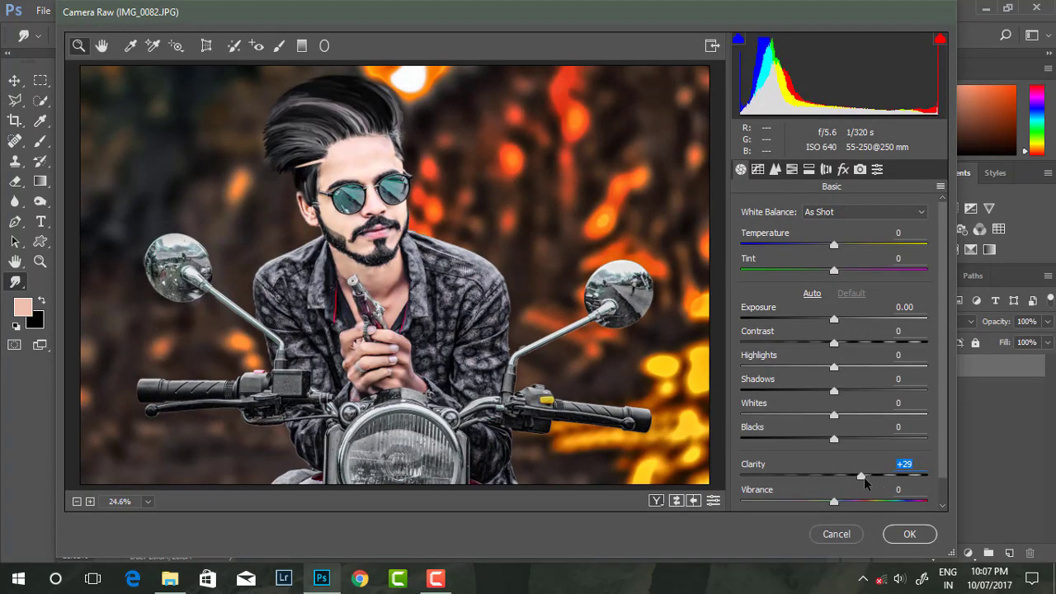
double_click(864, 477)
click(792, 169)
click(857, 235)
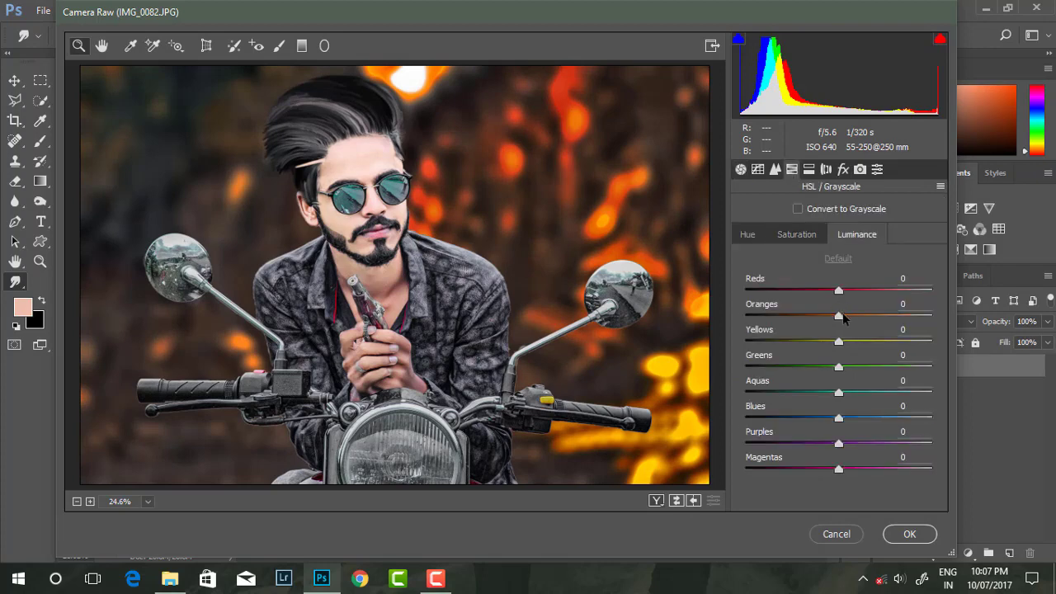
drag(838, 317, 871, 318)
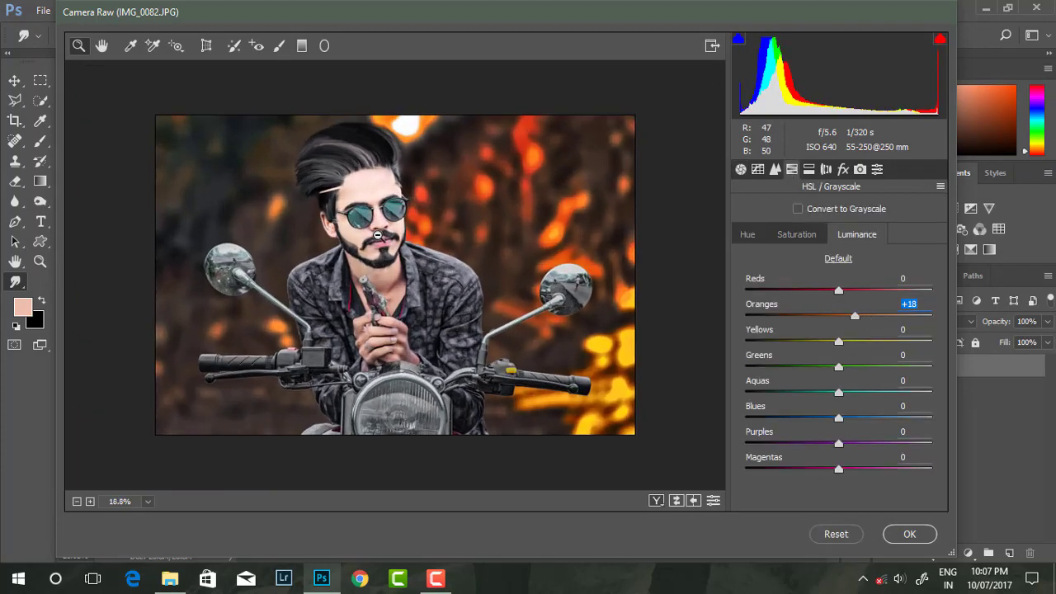
click(805, 237)
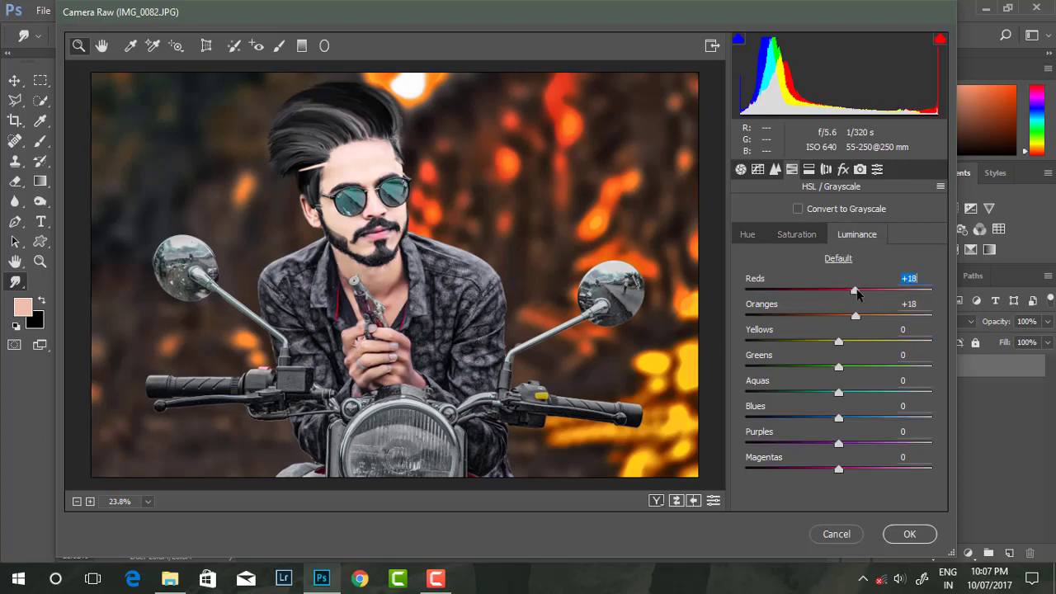
scroll(498, 236, down, 2)
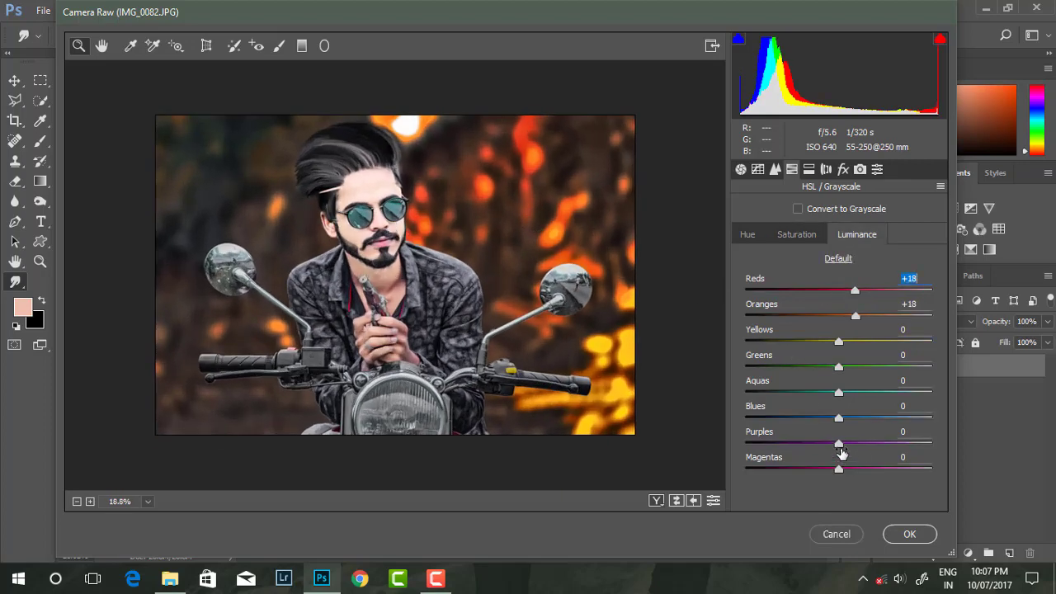
mouse_move(839, 418)
mouse_down()
mouse_move(745, 410)
mouse_move(935, 424)
mouse_up()
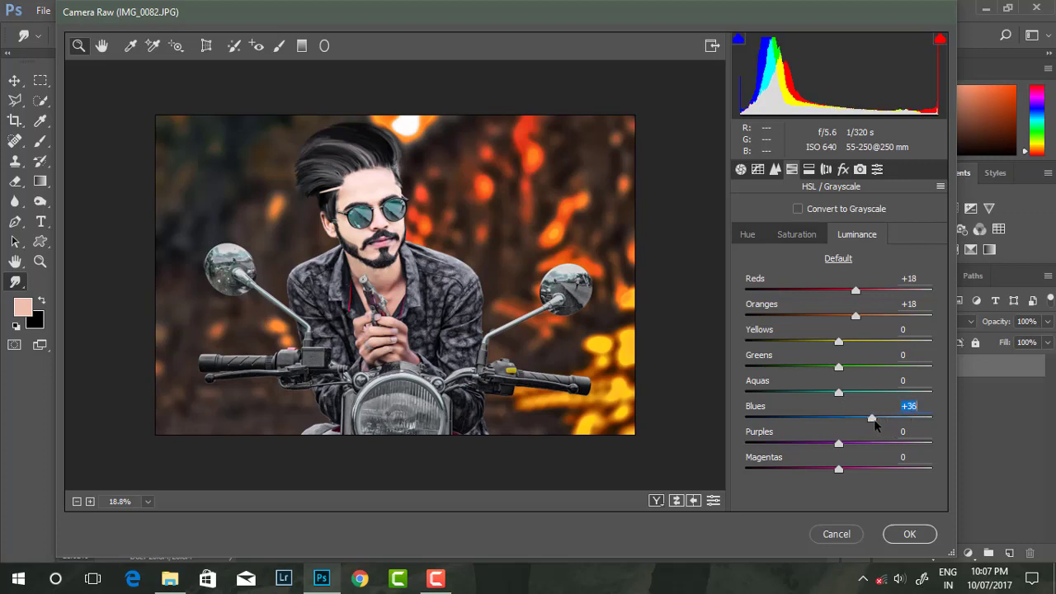
drag(838, 392, 913, 392)
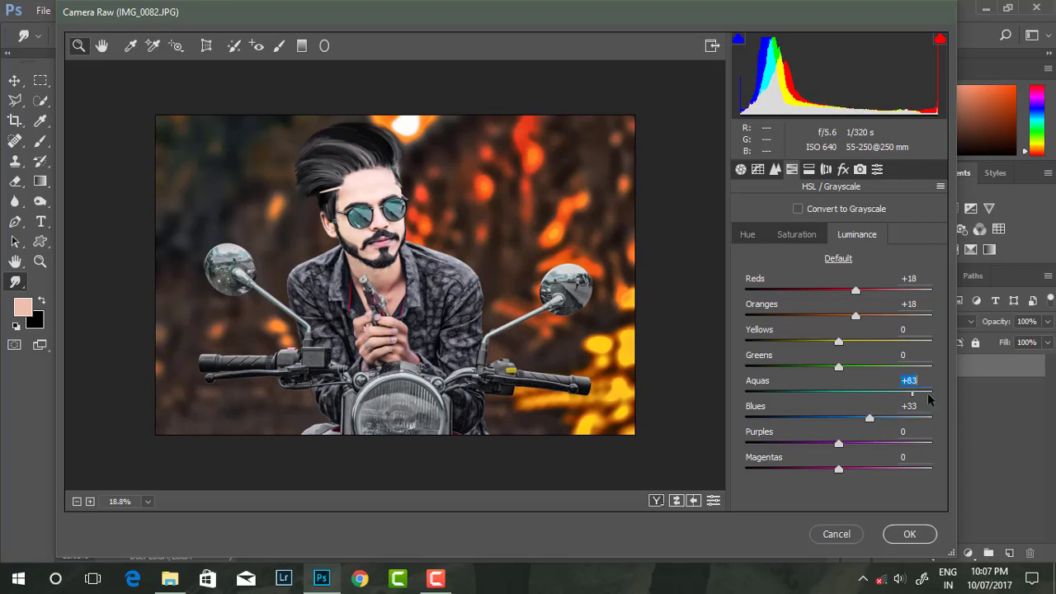
click(800, 236)
drag(839, 392, 961, 400)
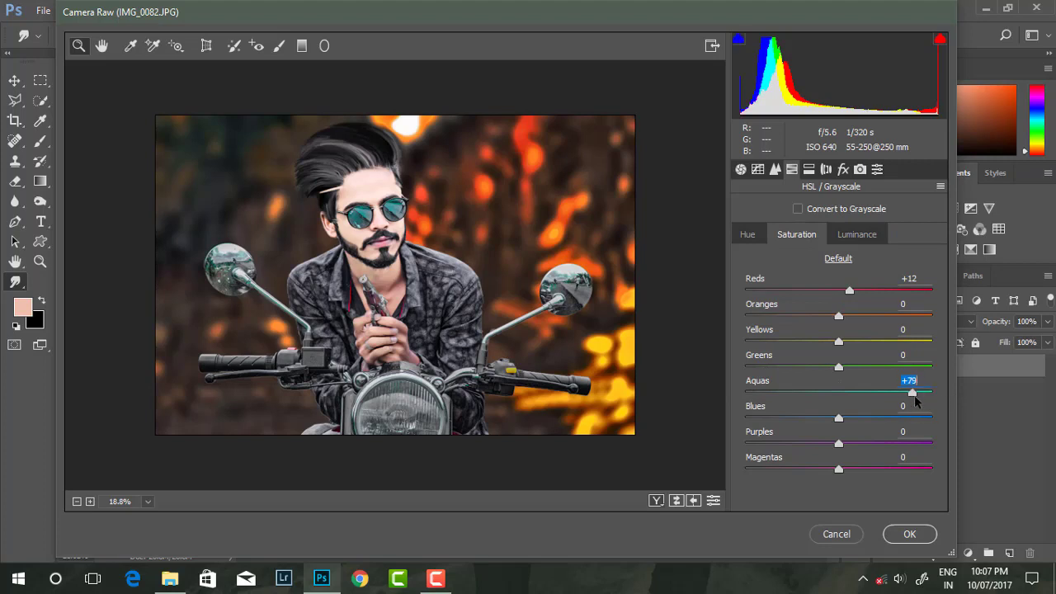
- In Basic, set Clarity +30, Blacks +24 and Vibrance +48
click(741, 169)
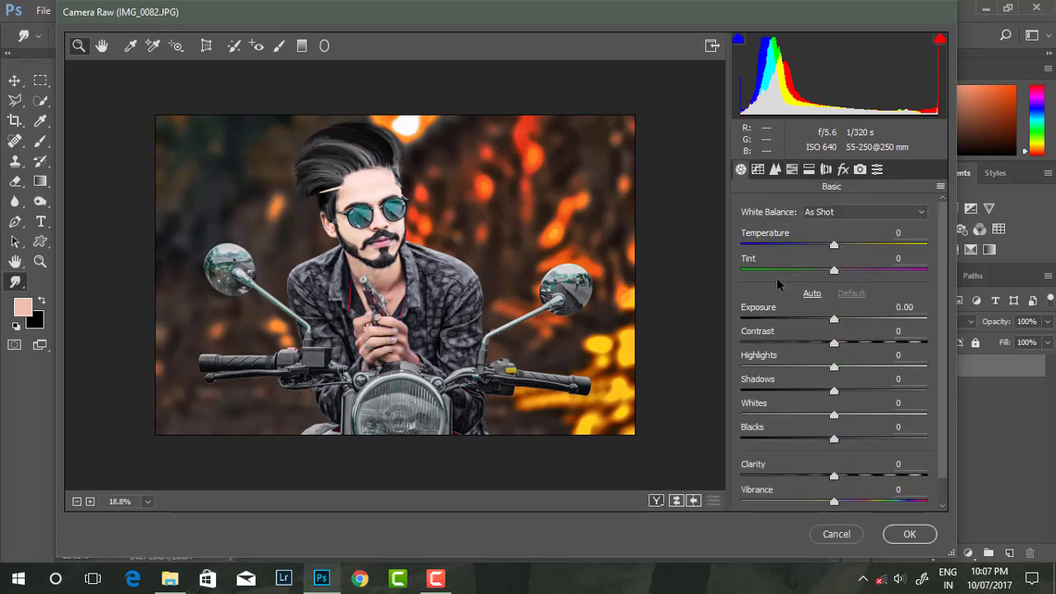
click(835, 343)
drag(834, 391, 875, 390)
drag(834, 477, 883, 477)
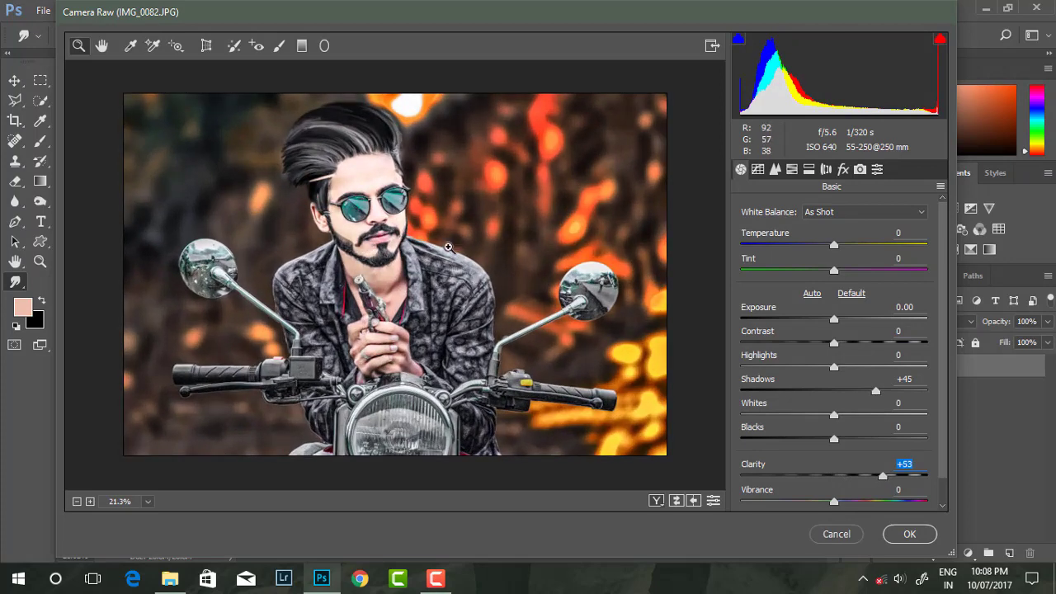
double_click(883, 476)
double_click(876, 390)
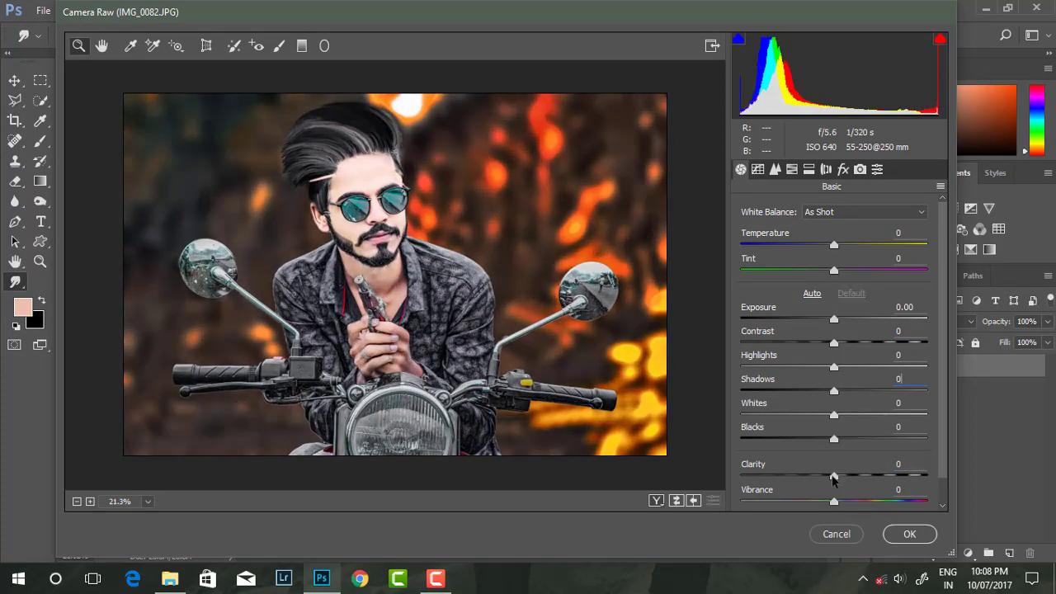
drag(834, 477, 860, 477)
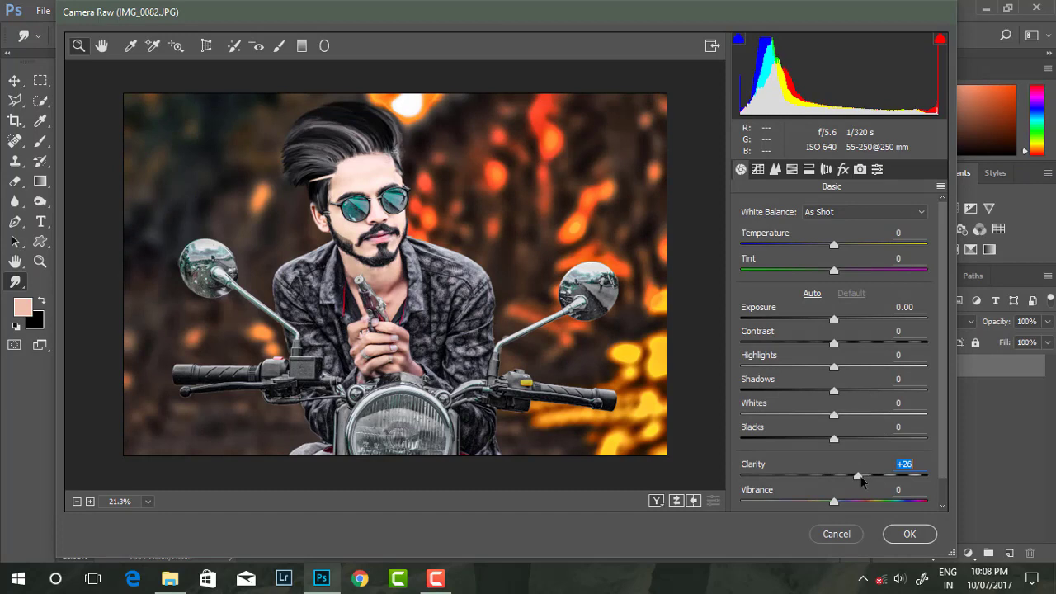
click(862, 439)
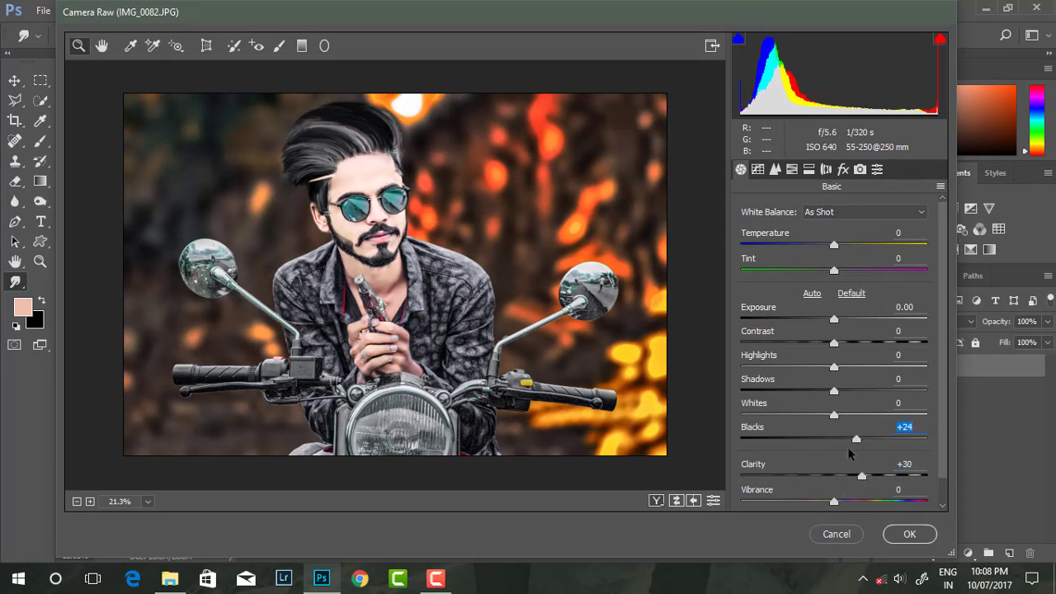
click(860, 501)
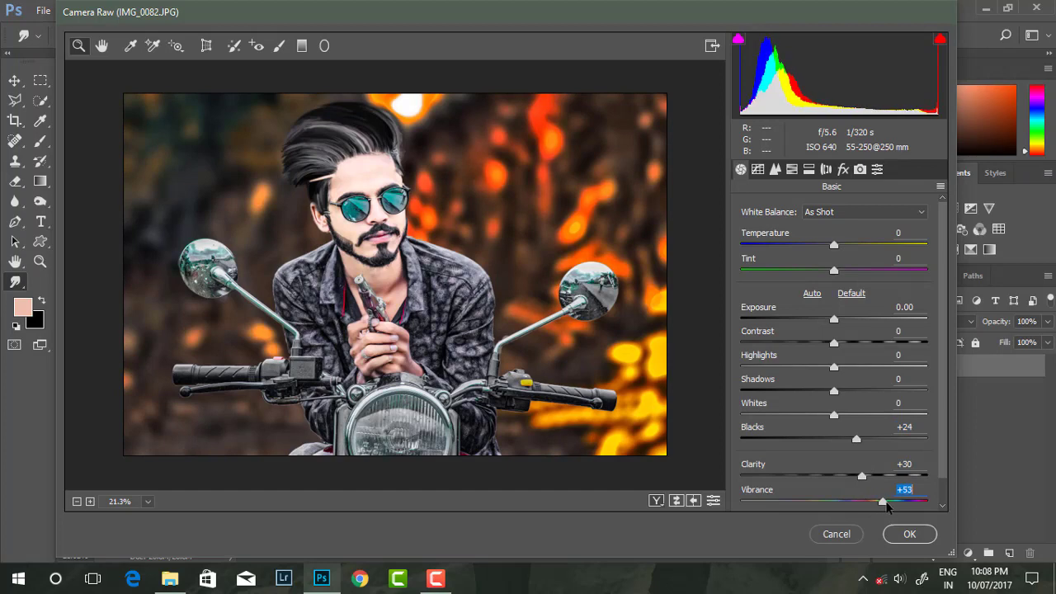
click(878, 501)
alt+click(385, 241)
- Inspect the zoomed preview, check the sharpening settings, and apply the Camera Raw edits
click(398, 245)
click(405, 241)
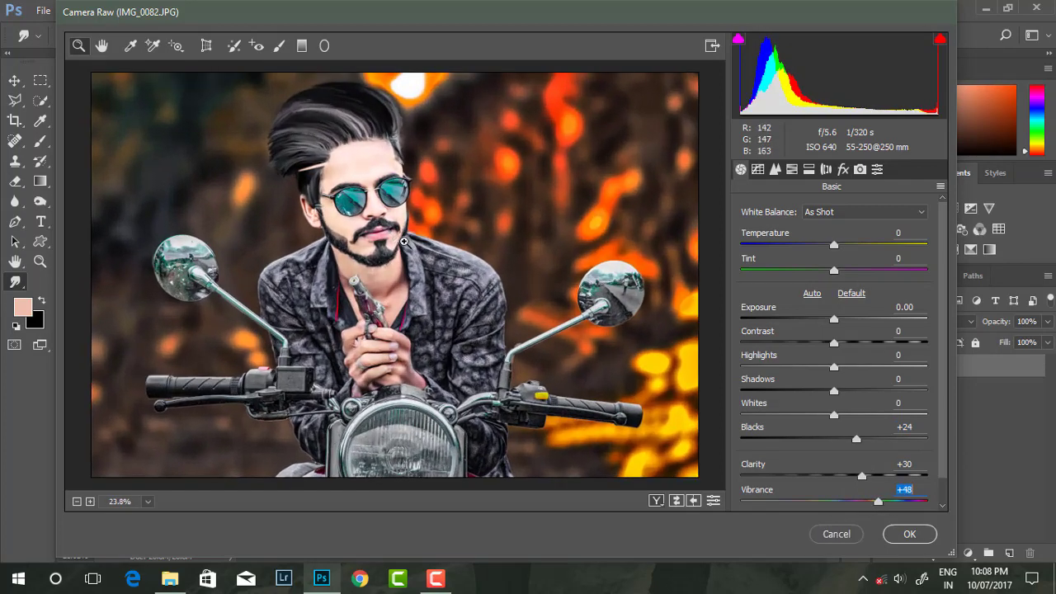
alt+click(399, 239)
click(396, 238)
click(777, 169)
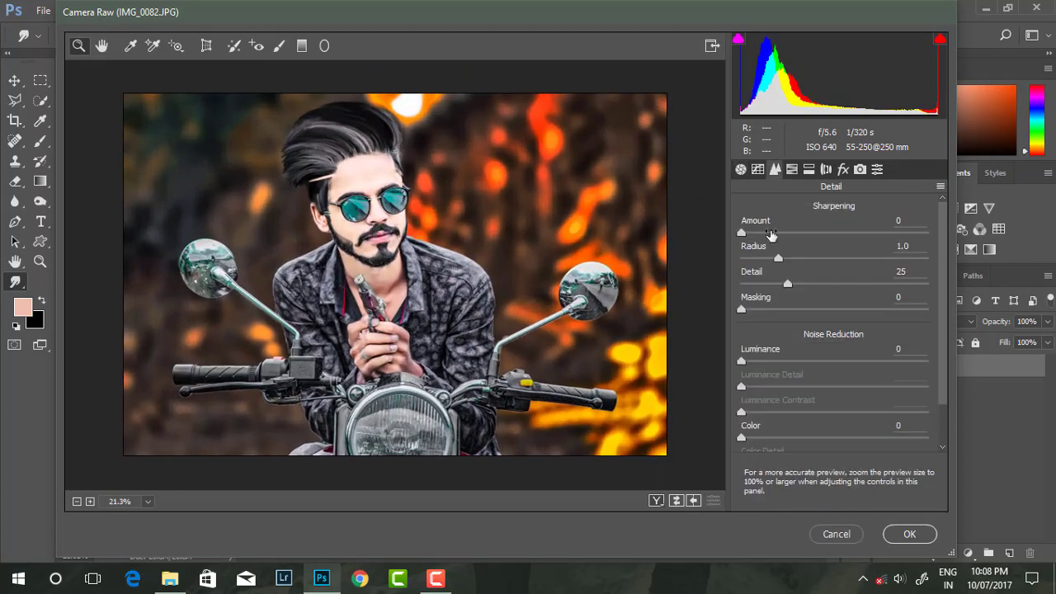
click(910, 534)
- Apply GREYCstoration noise smoothing at Strength 50 to Layer 1
scroll(392, 233, up, 2)
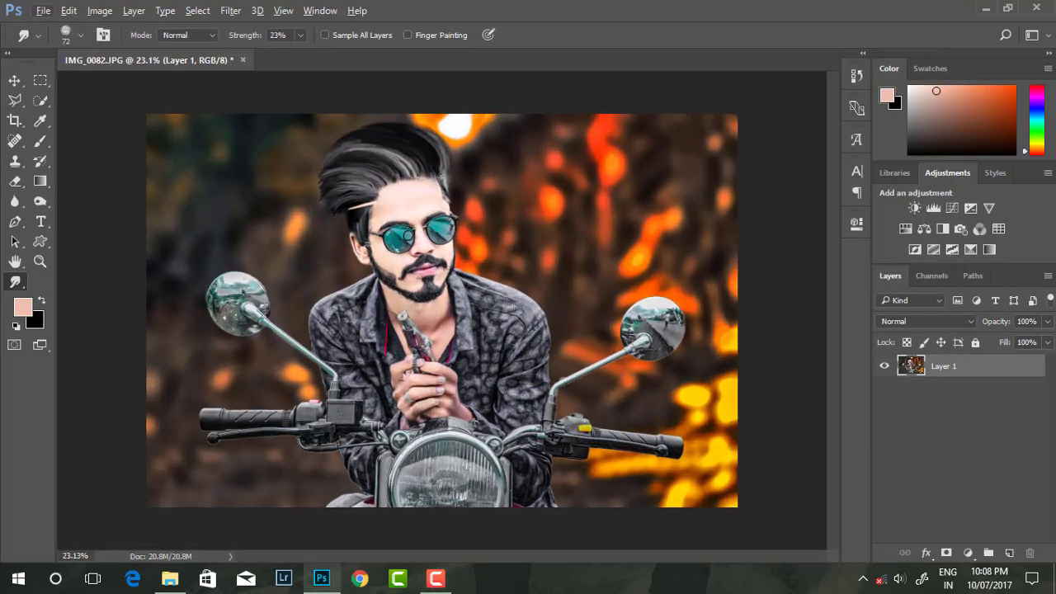
scroll(416, 235, up, 1)
scroll(431, 209, down, 3)
scroll(446, 224, up, 2)
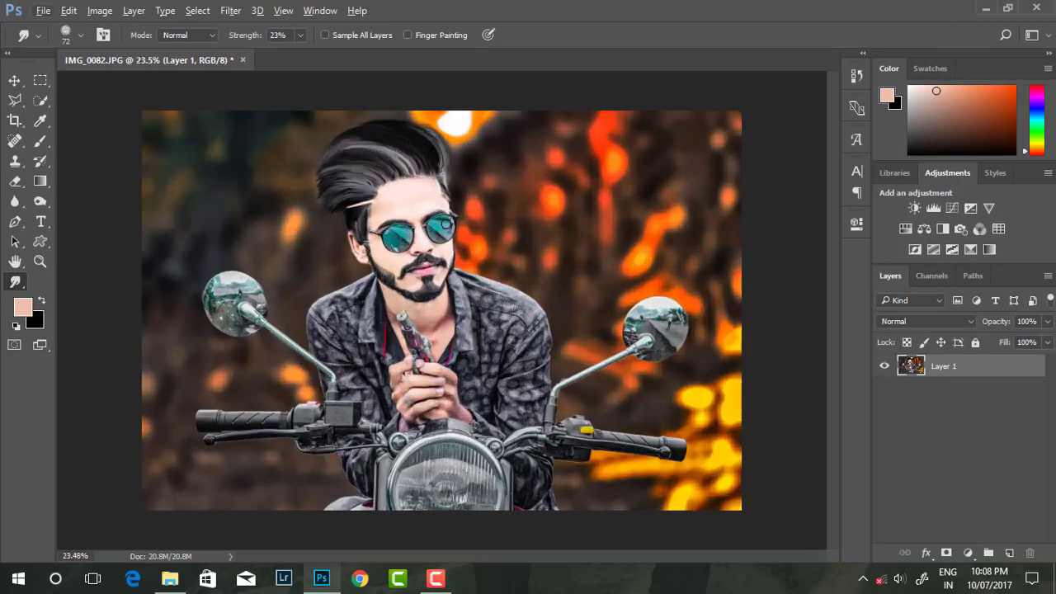
click(231, 10)
click(485, 271)
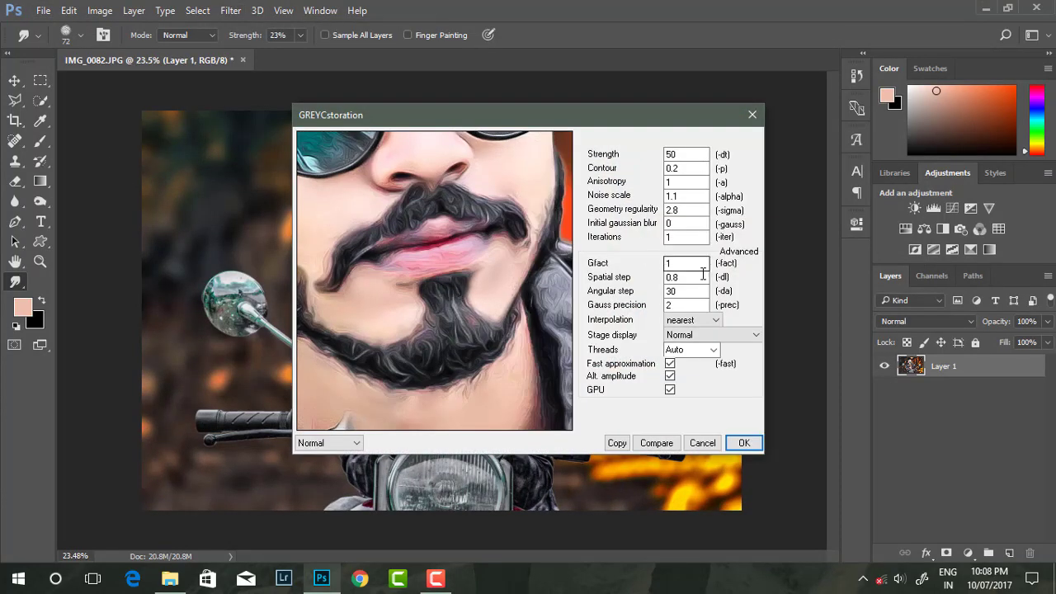
click(743, 443)
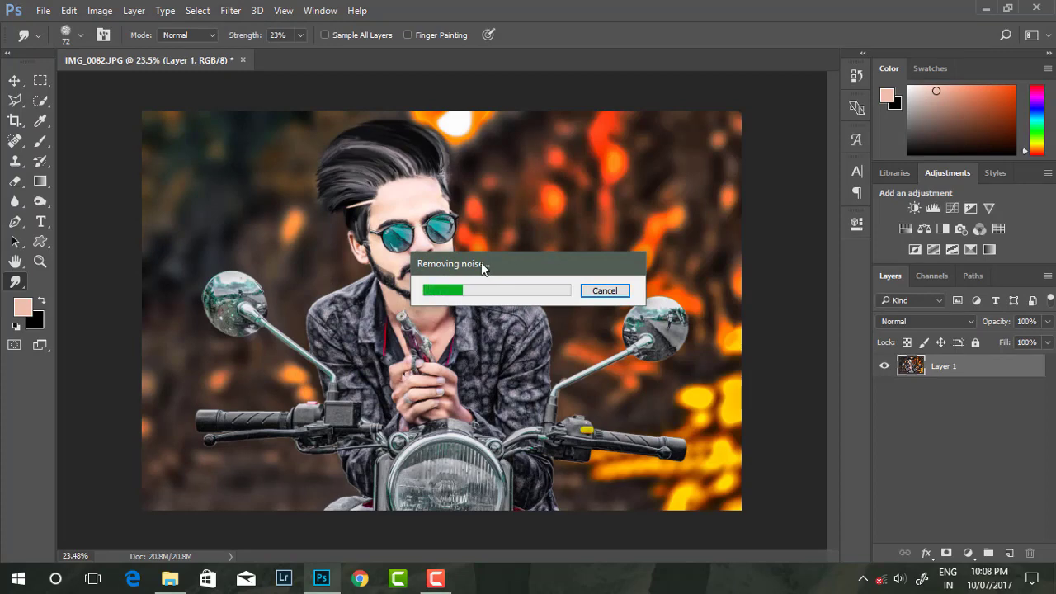
- Bring up the Filter menu to pick the next plugin
scroll(467, 266, down, 1)
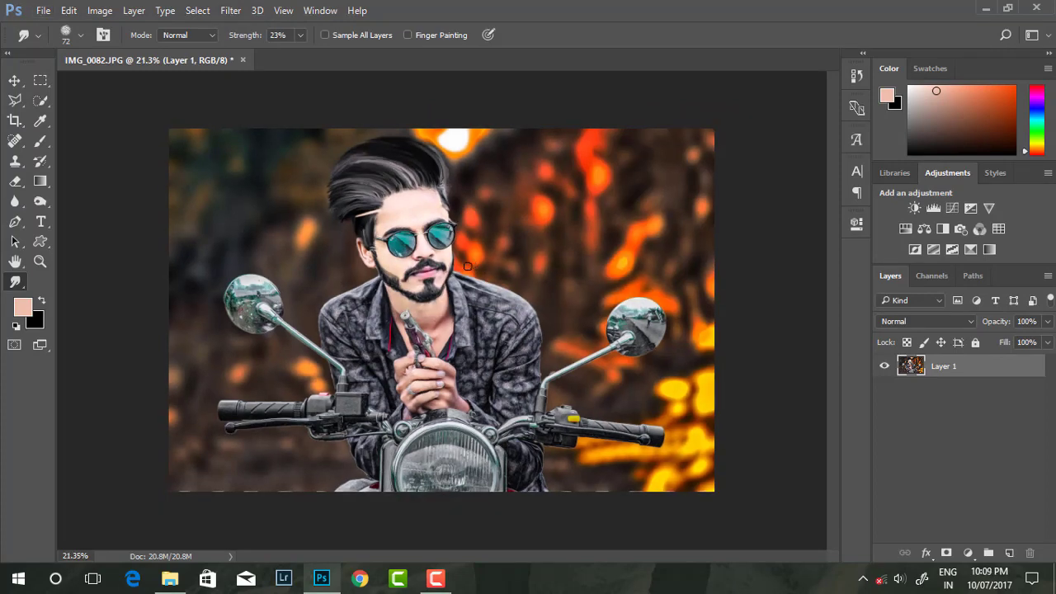
scroll(467, 266, up, 1)
scroll(467, 266, down, 2)
scroll(468, 266, down, 1)
scroll(466, 268, up, 1)
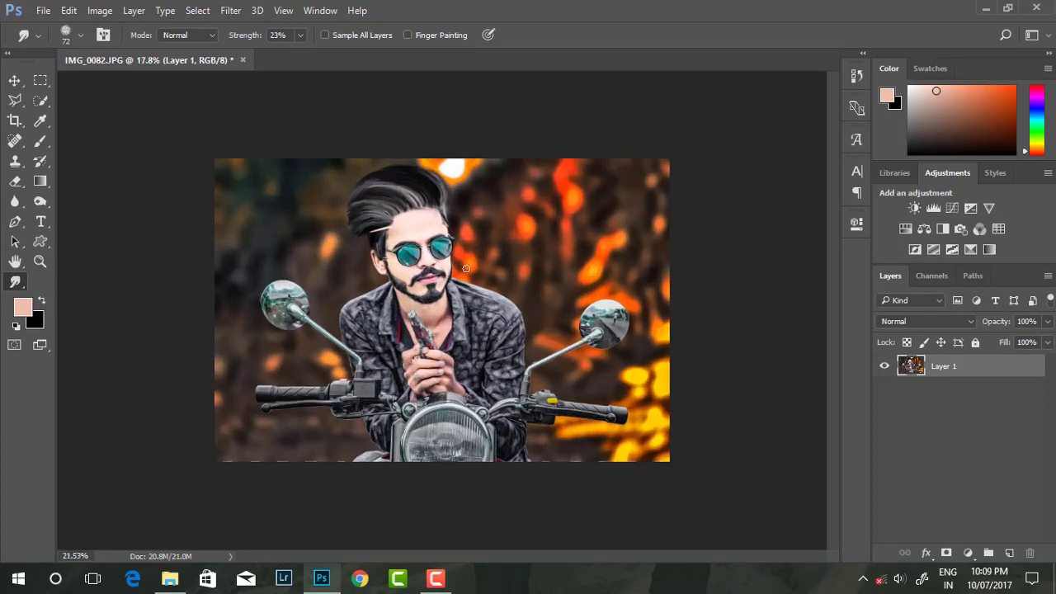
scroll(466, 268, up, 1)
click(230, 10)
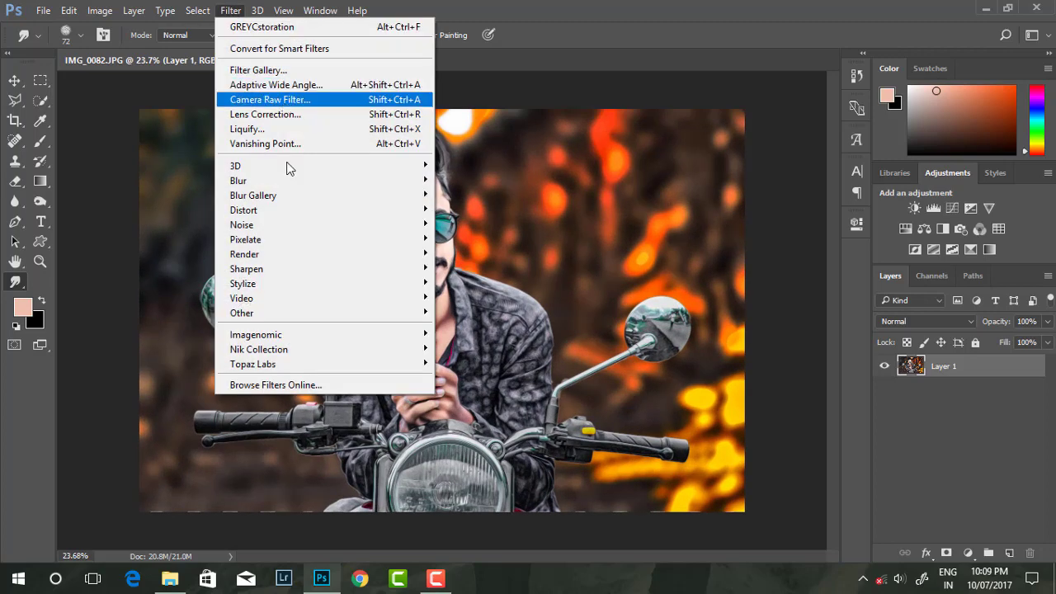
mouse_move(259, 349)
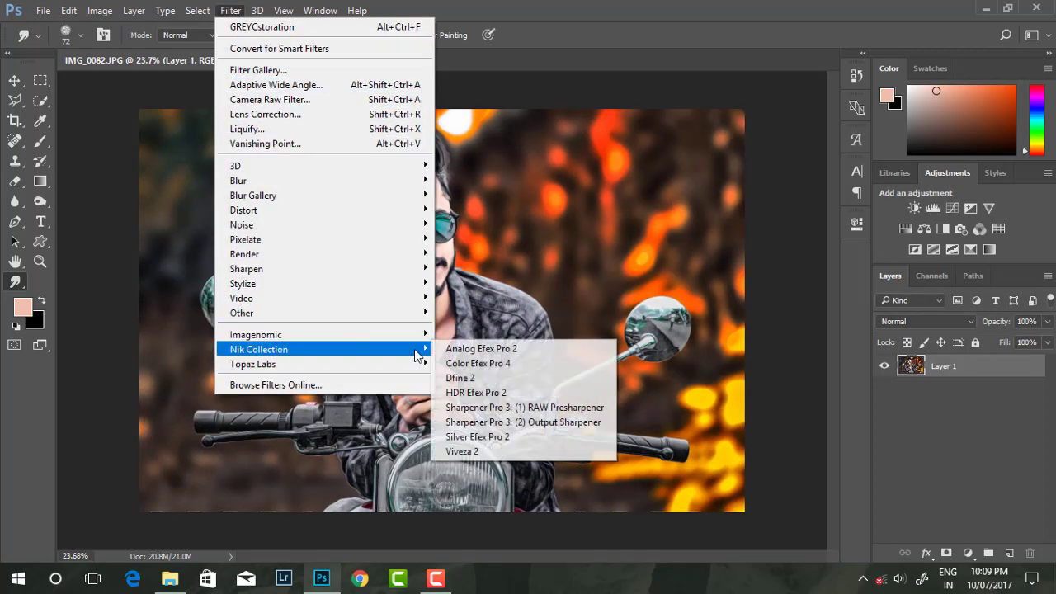
- Launch Color Efex Pro 4 and place Dark Contrasts control points on the moustache and hair
click(477, 363)
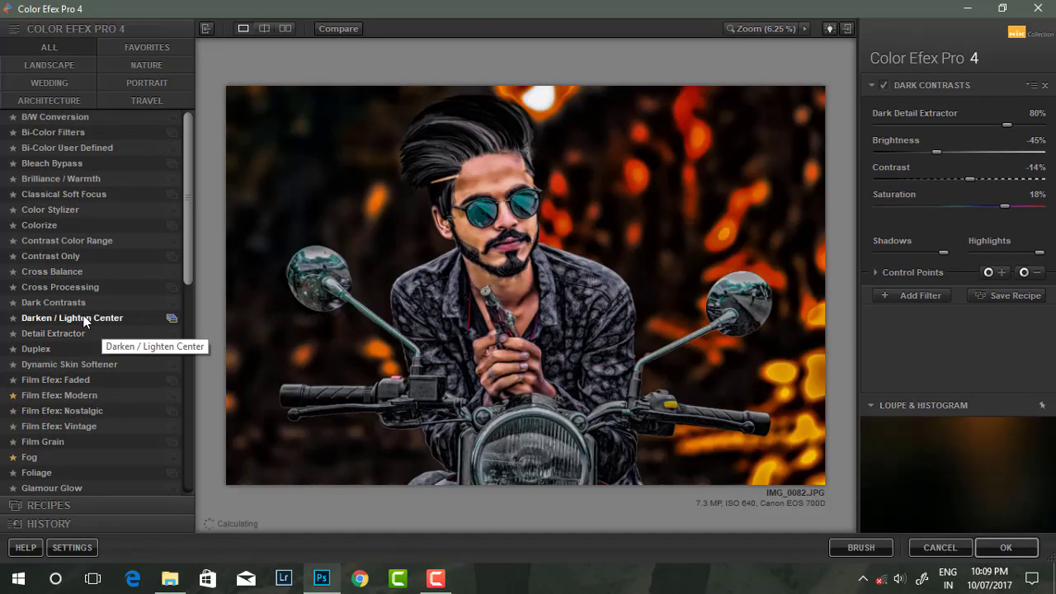
click(1002, 271)
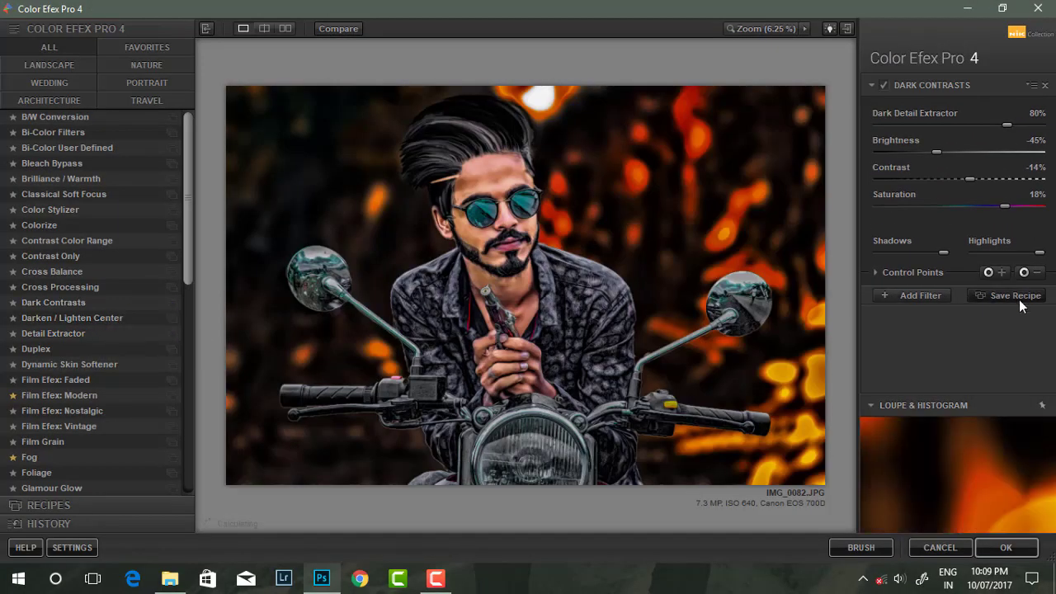
click(499, 180)
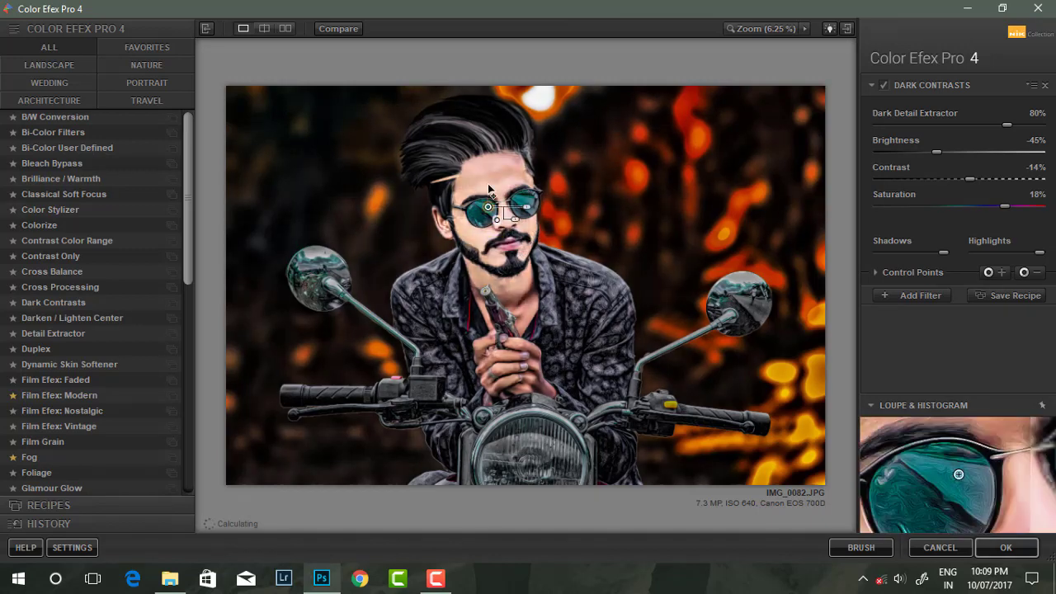
mouse_move(499, 180)
mouse_down()
mouse_move(493, 237)
mouse_move(516, 358)
mouse_move(533, 355)
mouse_up()
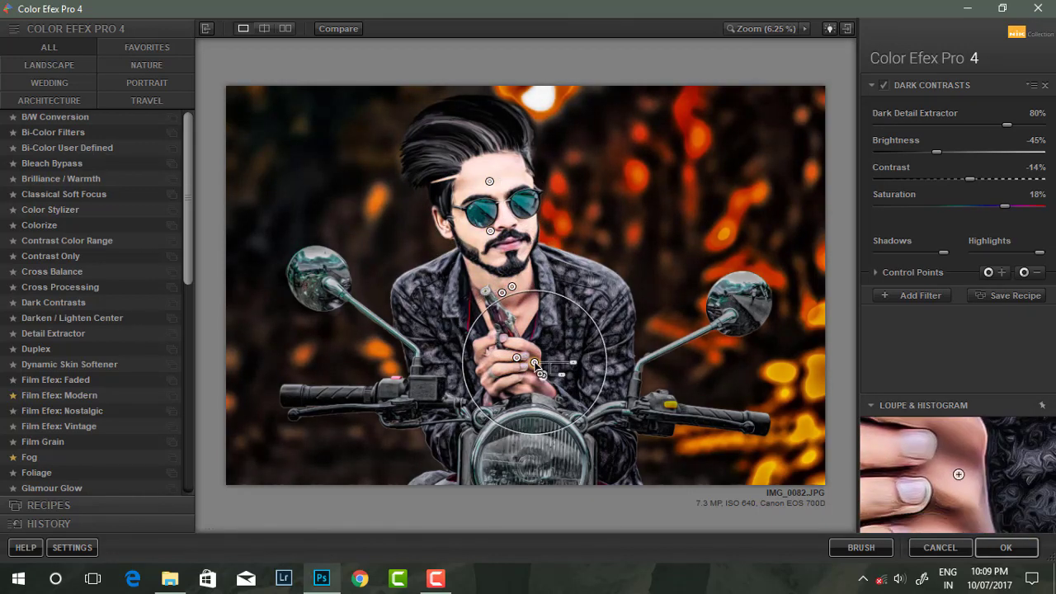
click(474, 135)
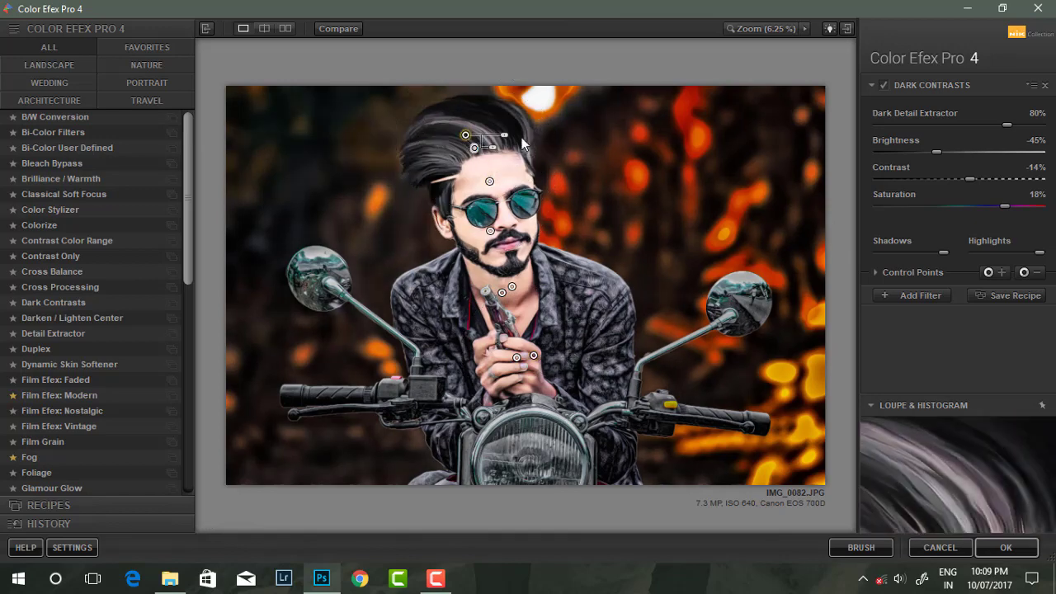
drag(474, 135, 496, 132)
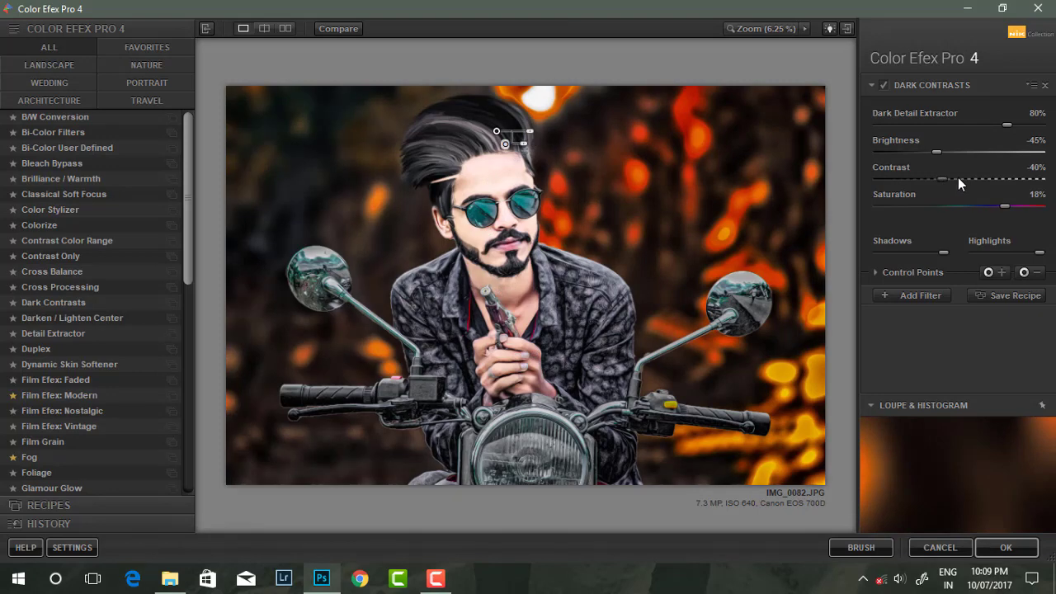
- Lower Dark Contrasts contrast to about -35%, raise brightness, and compare it on and off
mouse_move(958, 177)
mouse_down()
mouse_move(949, 177)
mouse_move(959, 147)
mouse_up()
click(959, 152)
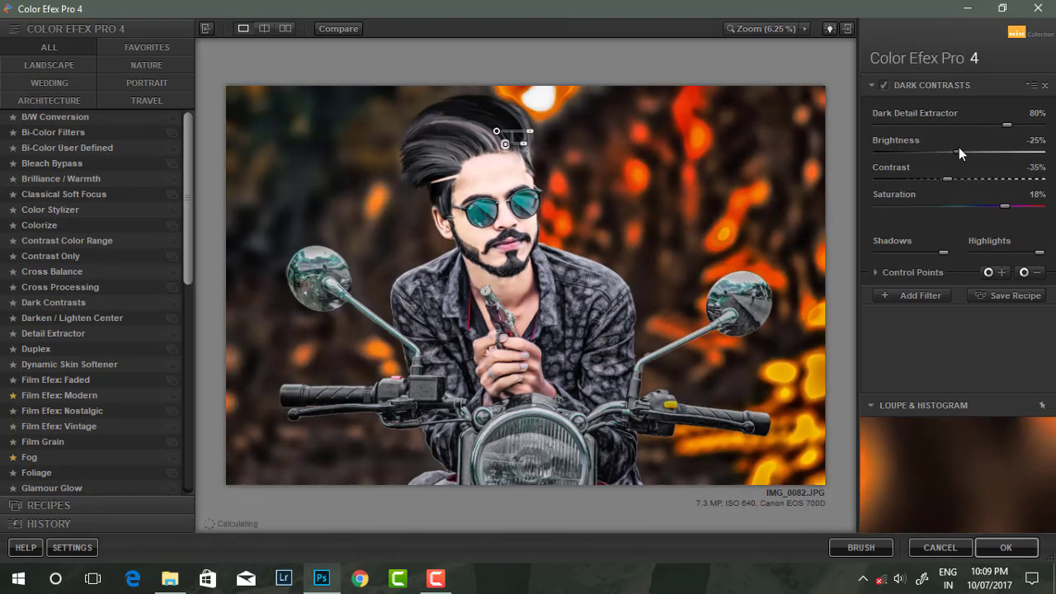
click(881, 87)
click(881, 88)
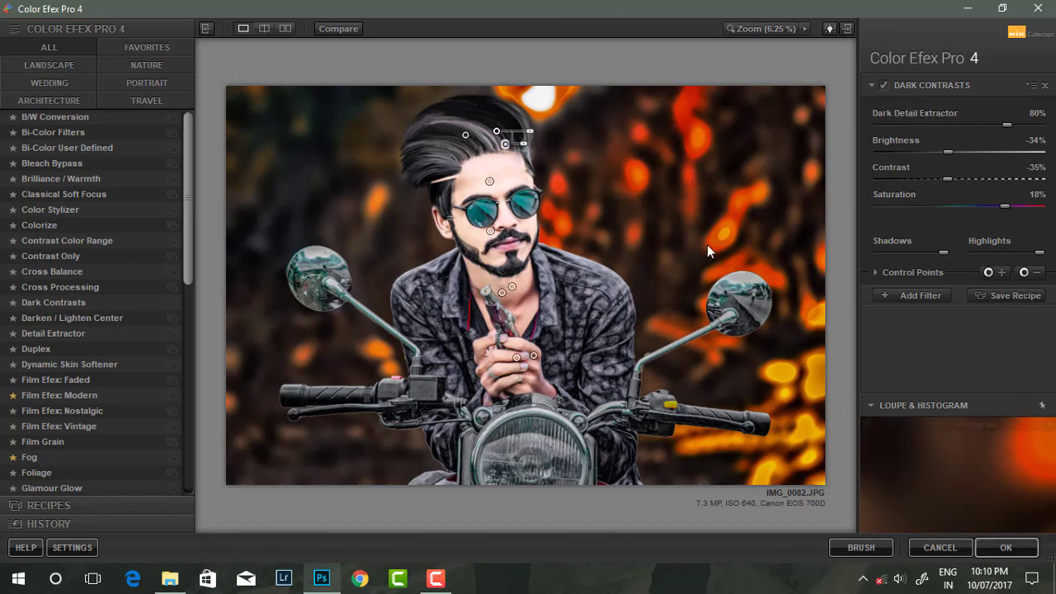
- Add Indian Summer with Enhance Foliage at 51% and return the result to Photoshop
click(895, 295)
click(41, 380)
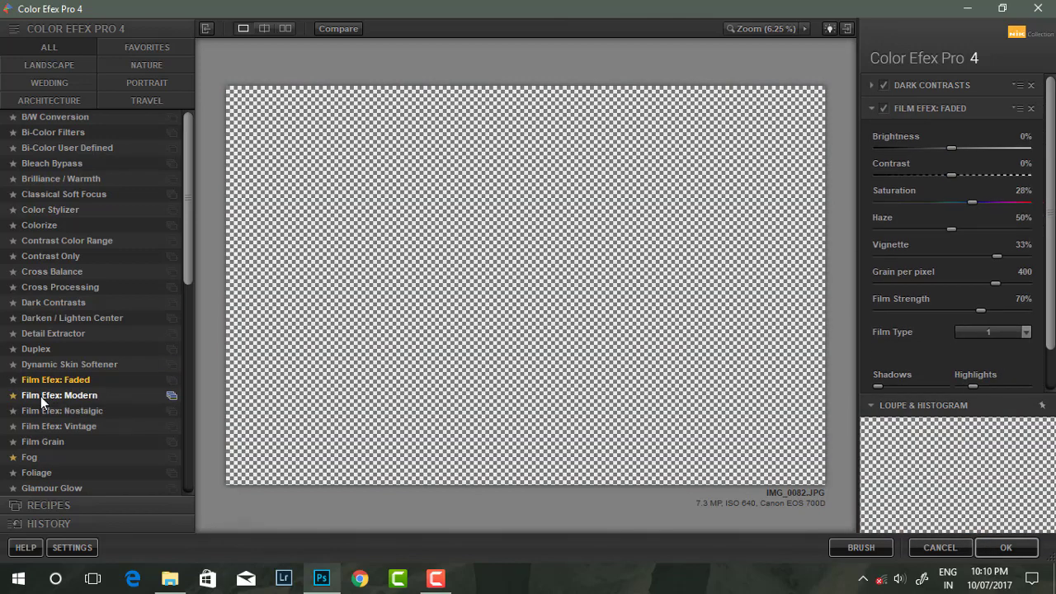
click(40, 396)
scroll(42, 368, down, 1)
scroll(42, 368, down, 3)
scroll(44, 368, down, 1)
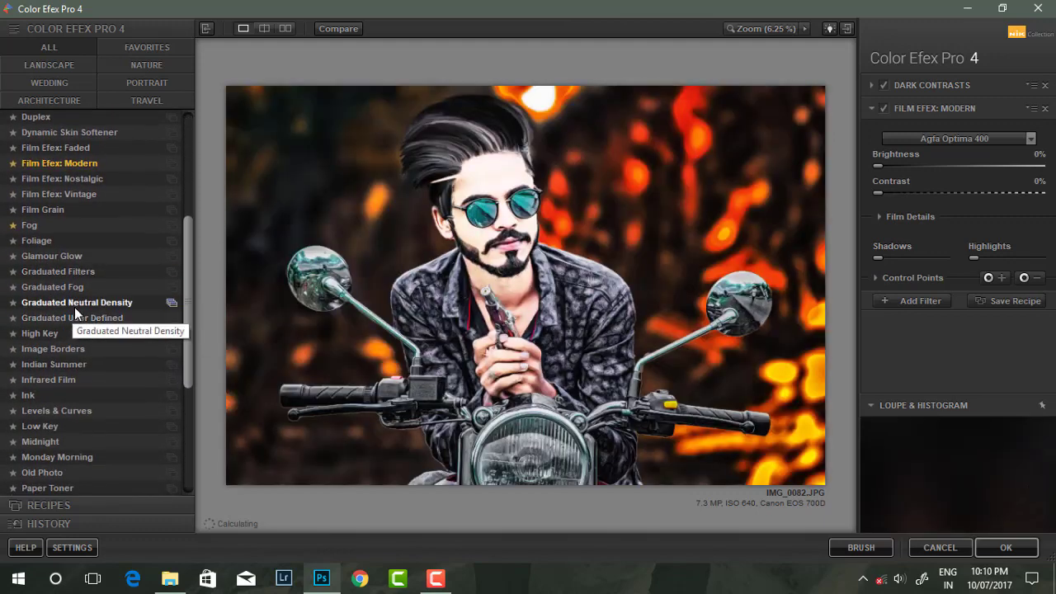
click(47, 365)
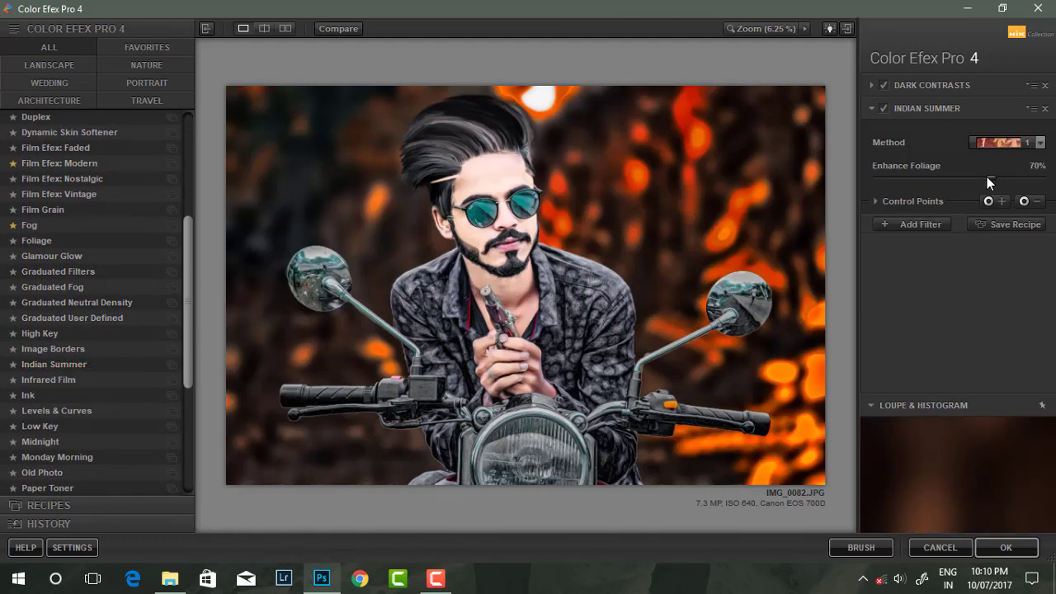
drag(987, 176, 956, 179)
click(1006, 547)
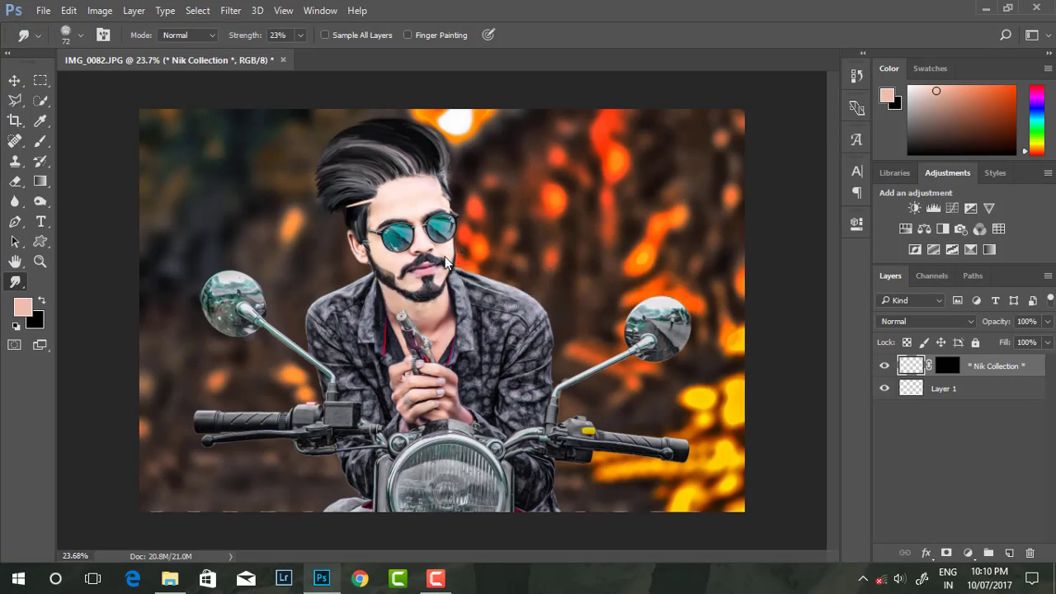
- Open the Camera Raw Filter and raise Clarity to +24
scroll(435, 244, down, 1)
scroll(435, 243, down, 1)
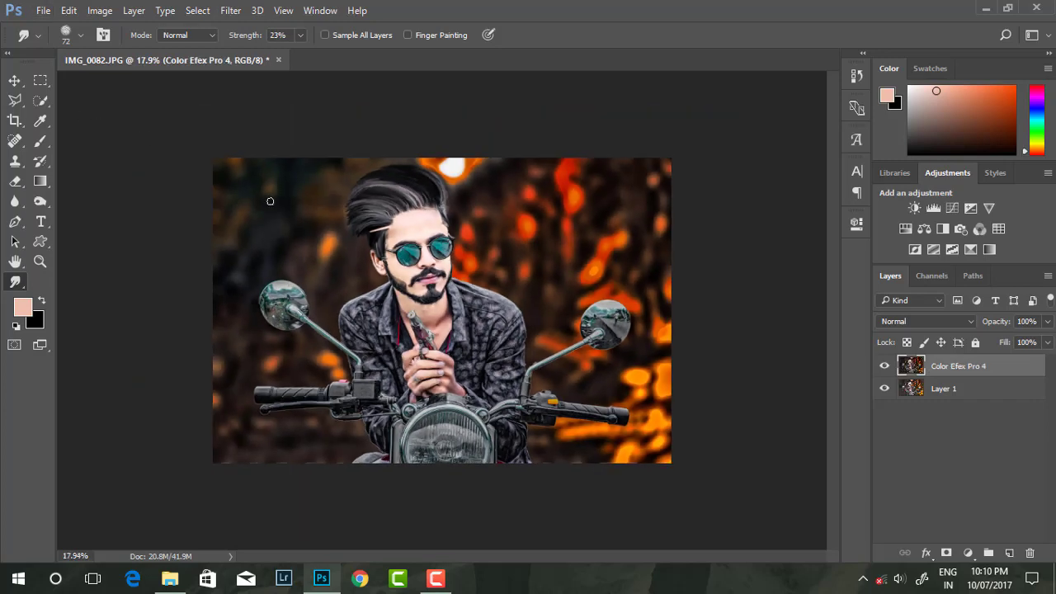
right_click(271, 201)
click(513, 105)
click(230, 10)
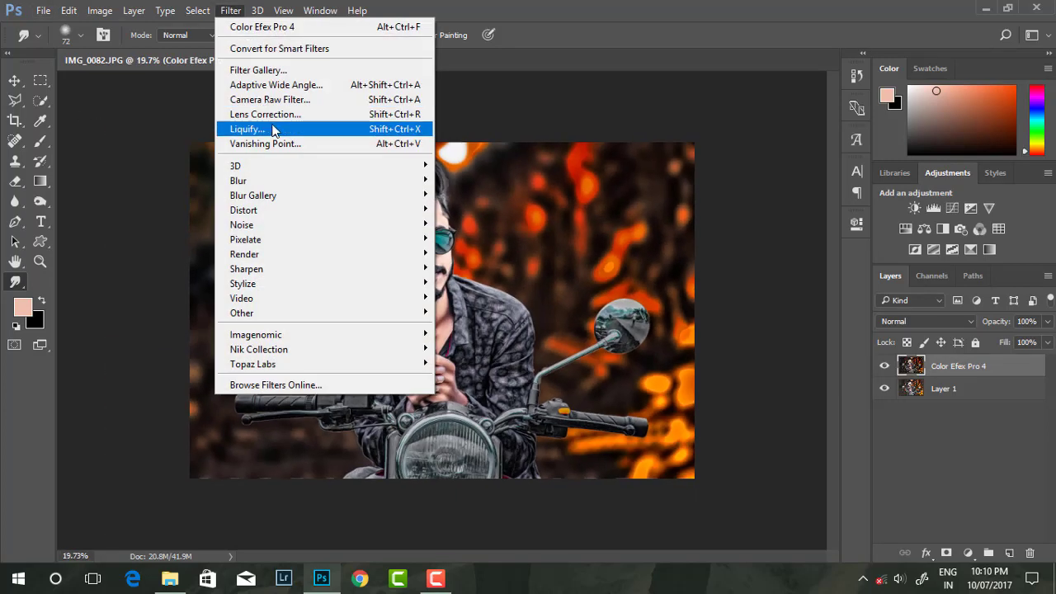
click(272, 94)
drag(834, 476, 858, 476)
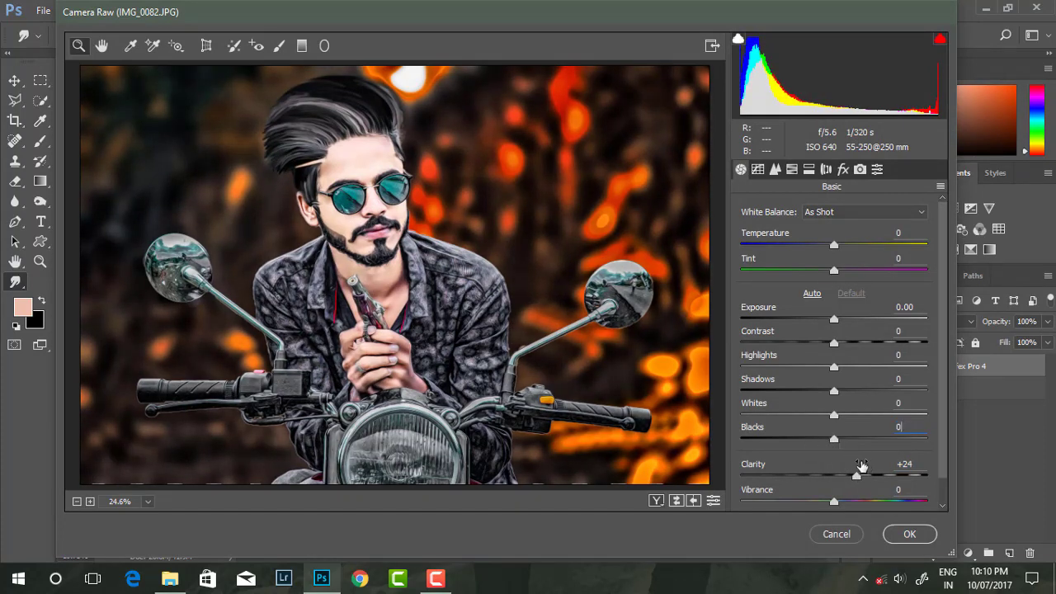
alt+click(439, 274)
alt+click(438, 274)
click(393, 262)
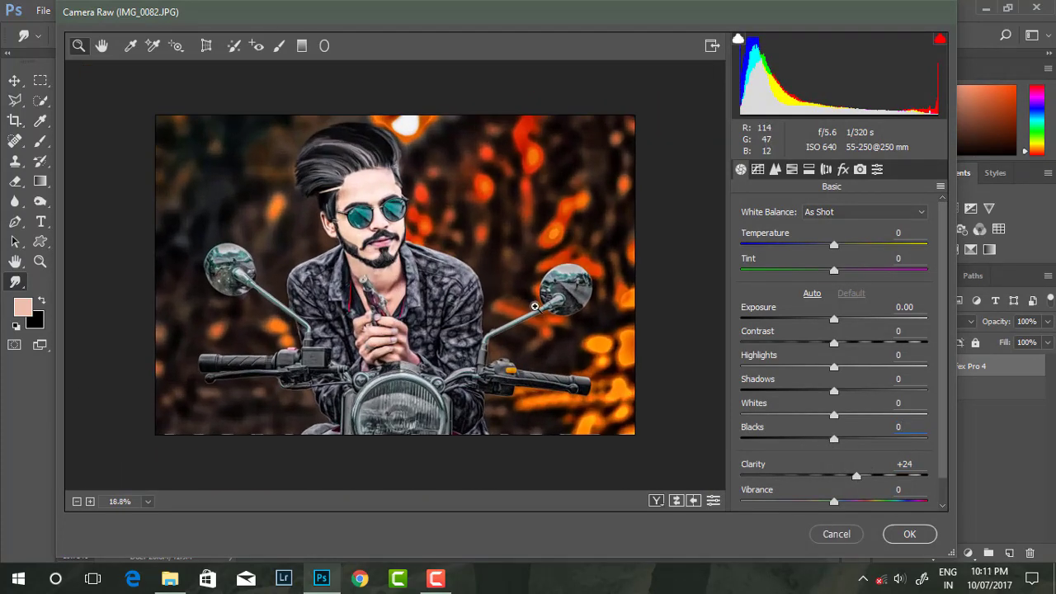
click(366, 274)
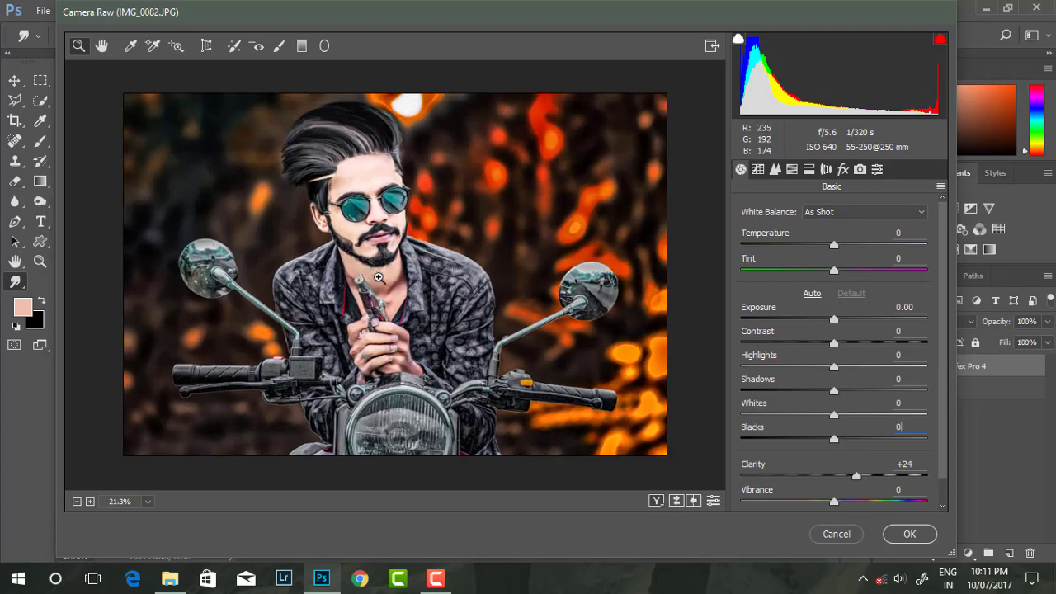
- In HSL Luminance, try brightening Oranges and raise Blues to +23
click(809, 170)
click(793, 170)
click(857, 234)
drag(839, 316, 864, 321)
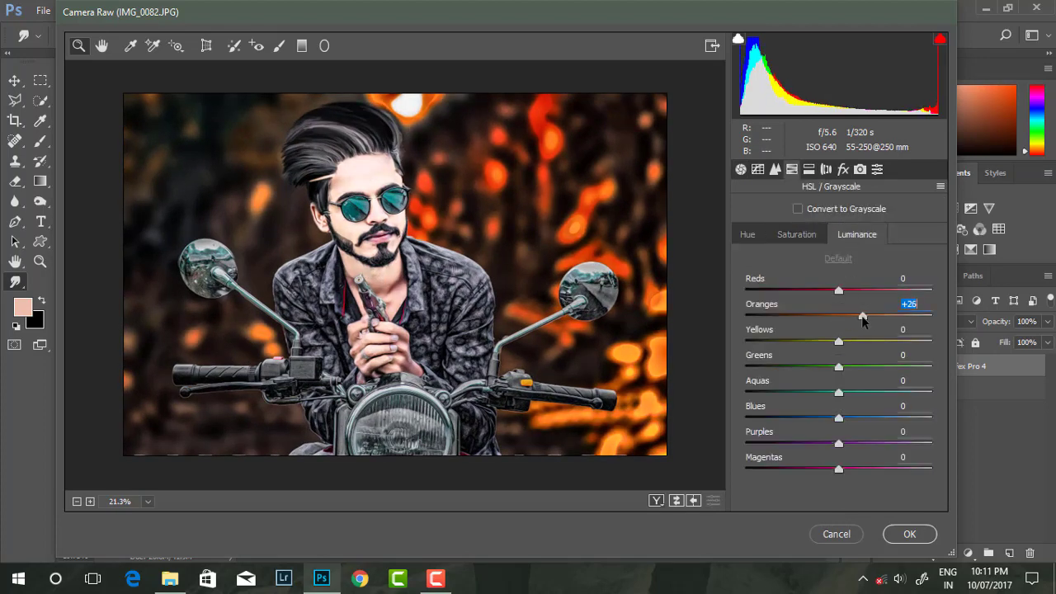
alt+click(403, 263)
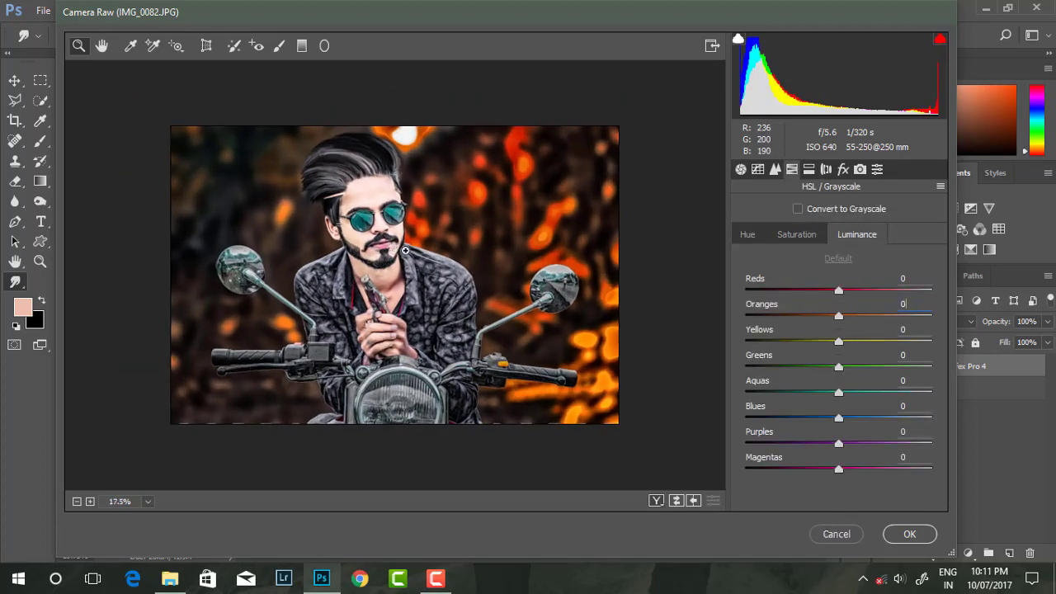
click(457, 249)
mouse_move(836, 426)
mouse_down()
mouse_move(924, 418)
mouse_move(838, 418)
mouse_up()
- Apply the Camera Raw changes to the Color Efex Pro 4 layer
click(910, 534)
scroll(421, 256, up, 2)
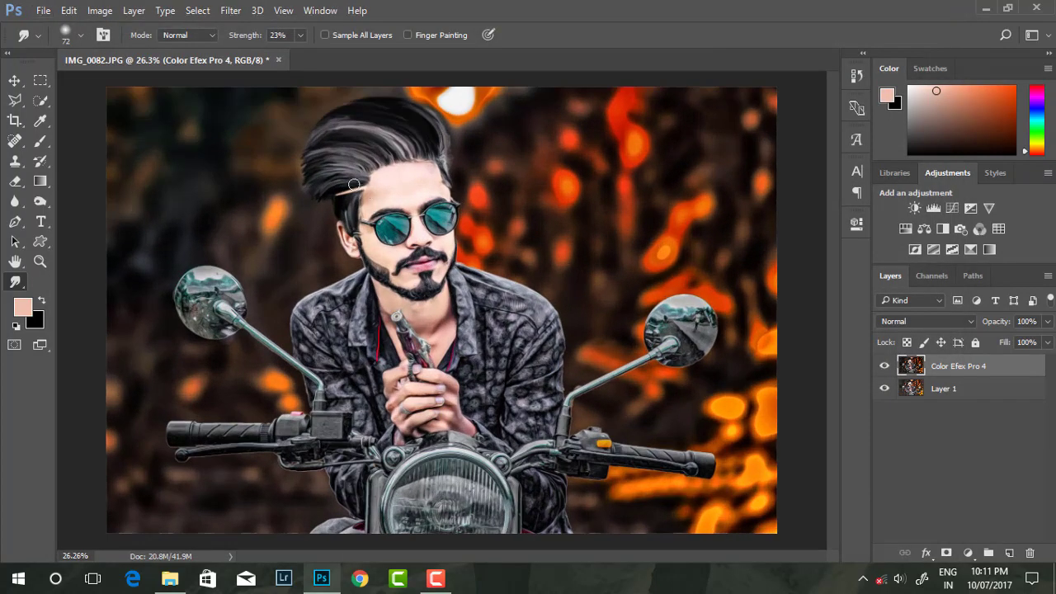
scroll(353, 184, up, 2)
scroll(388, 214, up, 2)
scroll(425, 250, up, 1)
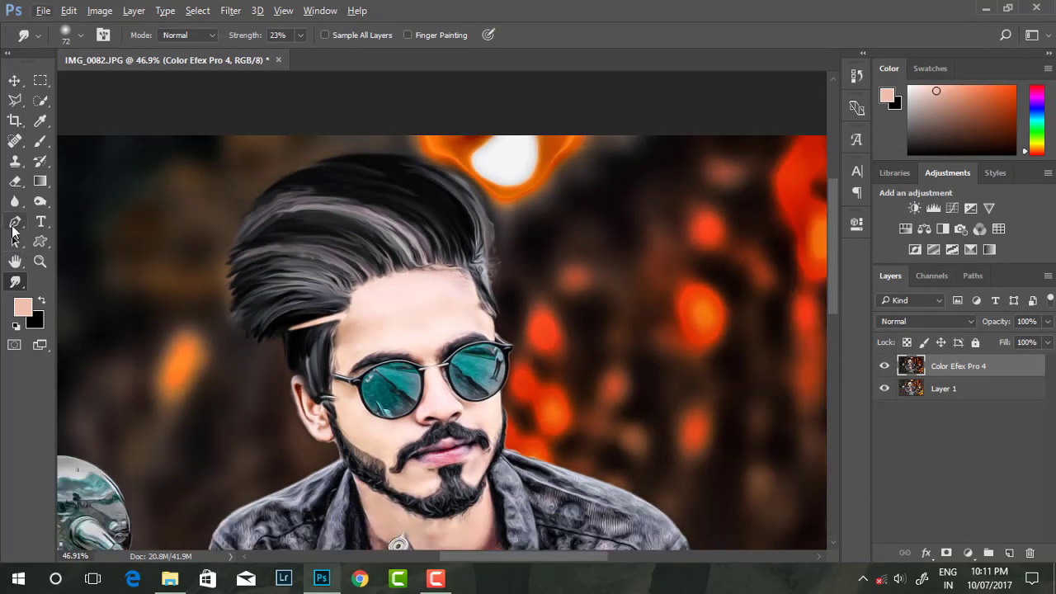
- Trace the first hair strand with a curved Pen path
click(15, 221)
scroll(355, 207, up, 1)
click(251, 167)
click(301, 163)
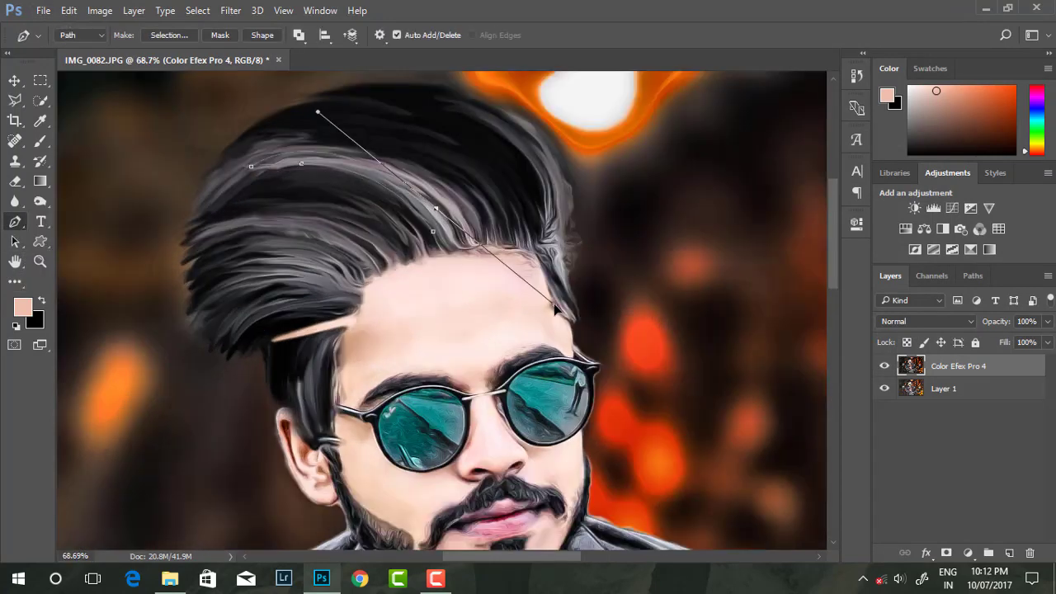
mouse_move(436, 209)
mouse_down()
mouse_move(511, 301)
mouse_move(473, 303)
mouse_up()
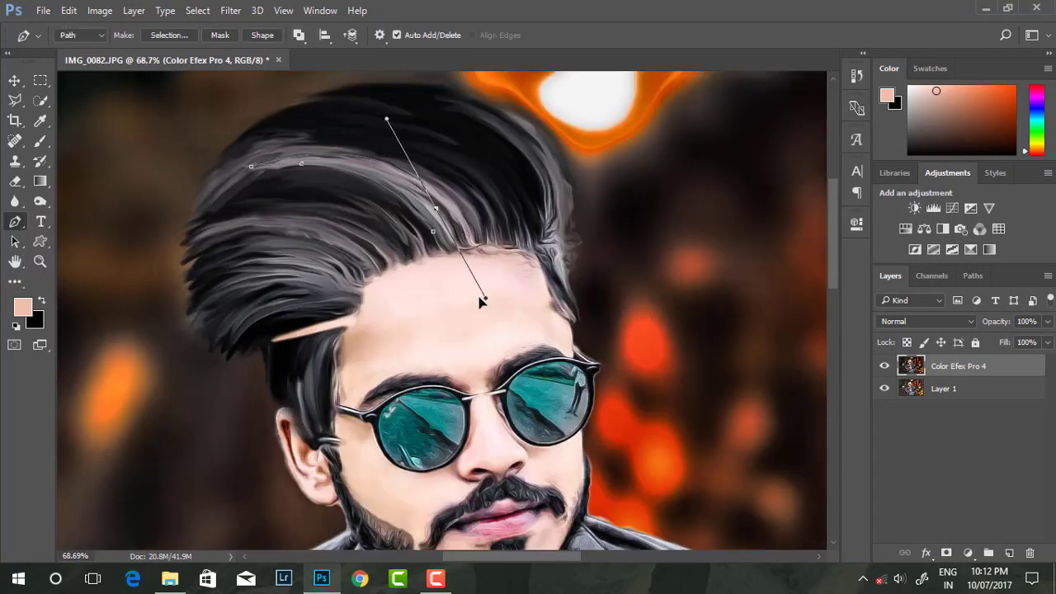
click(438, 235)
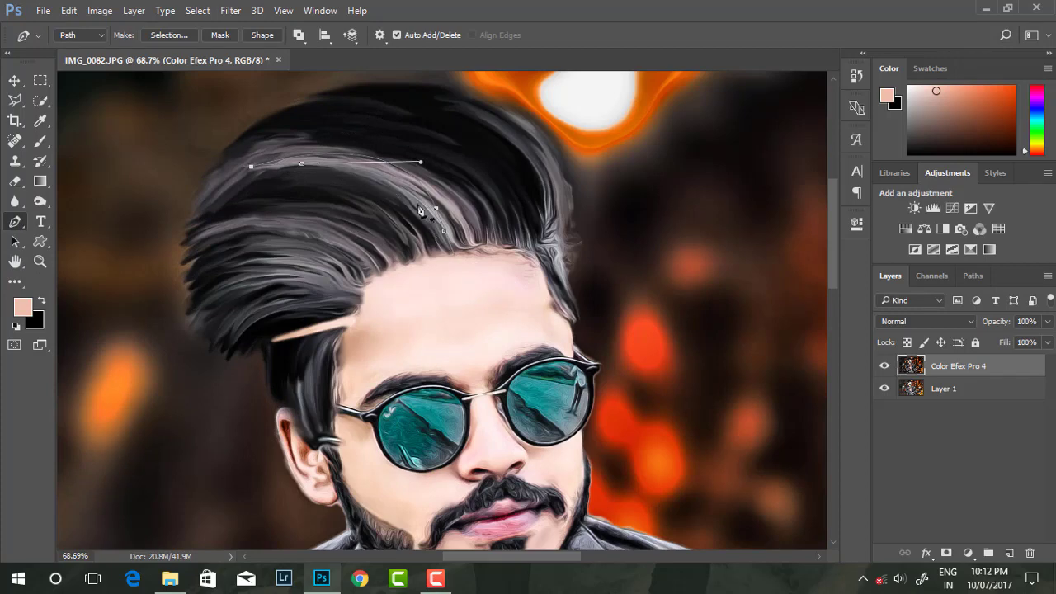
scroll(388, 206, up, 1)
scroll(366, 205, up, 1)
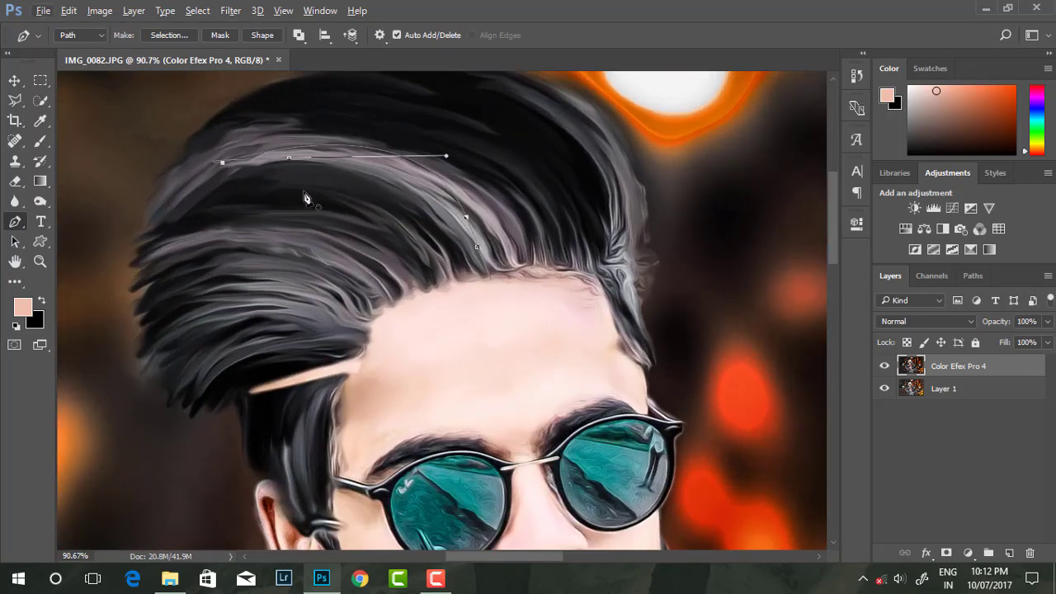
click(462, 249)
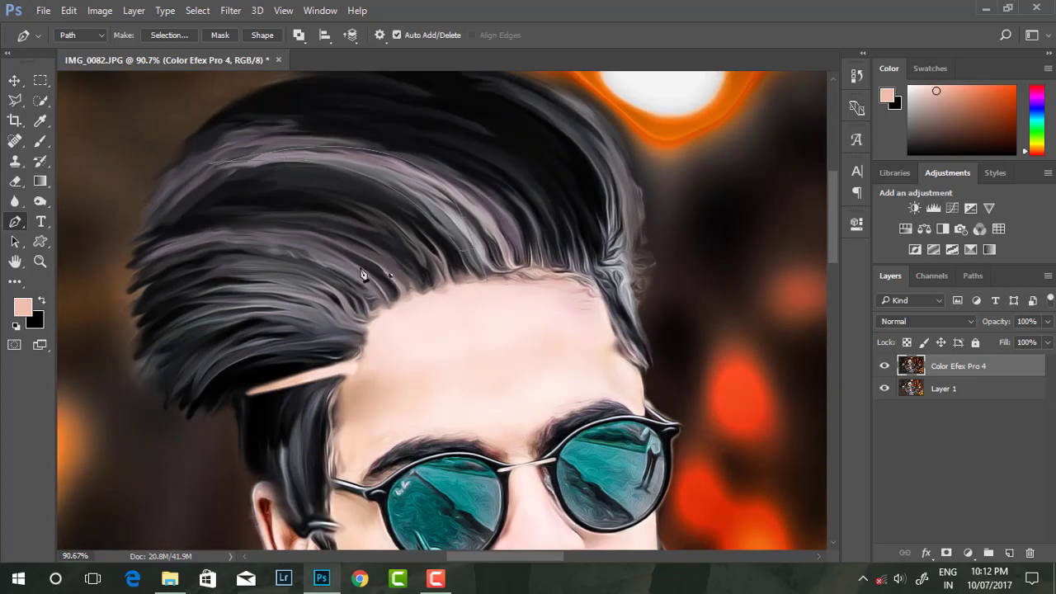
drag(263, 246, 202, 259)
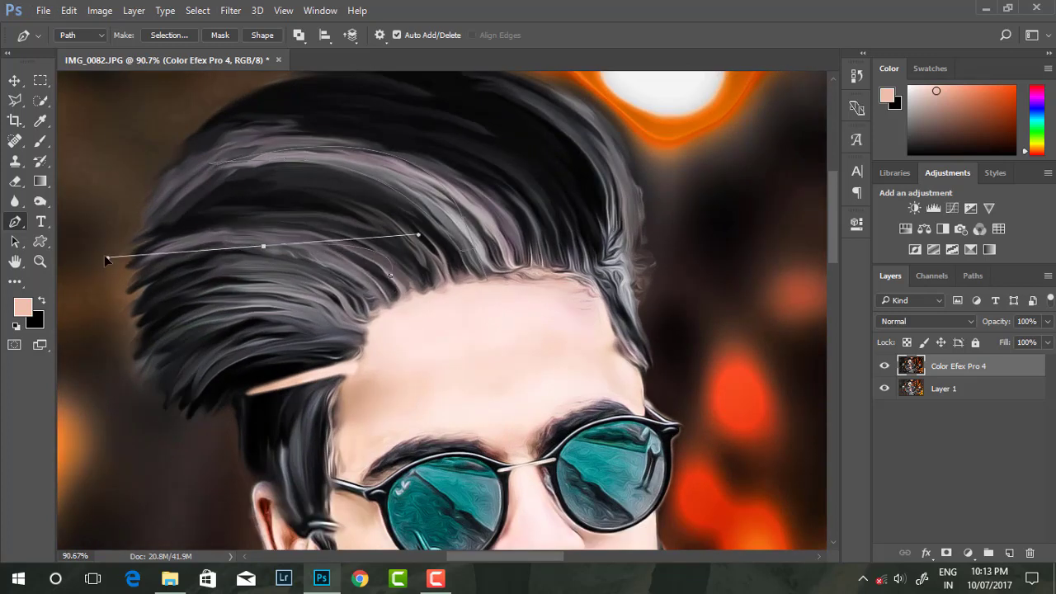
- Trace curved paths along the lighter strand and the hair's right edge
click(169, 271)
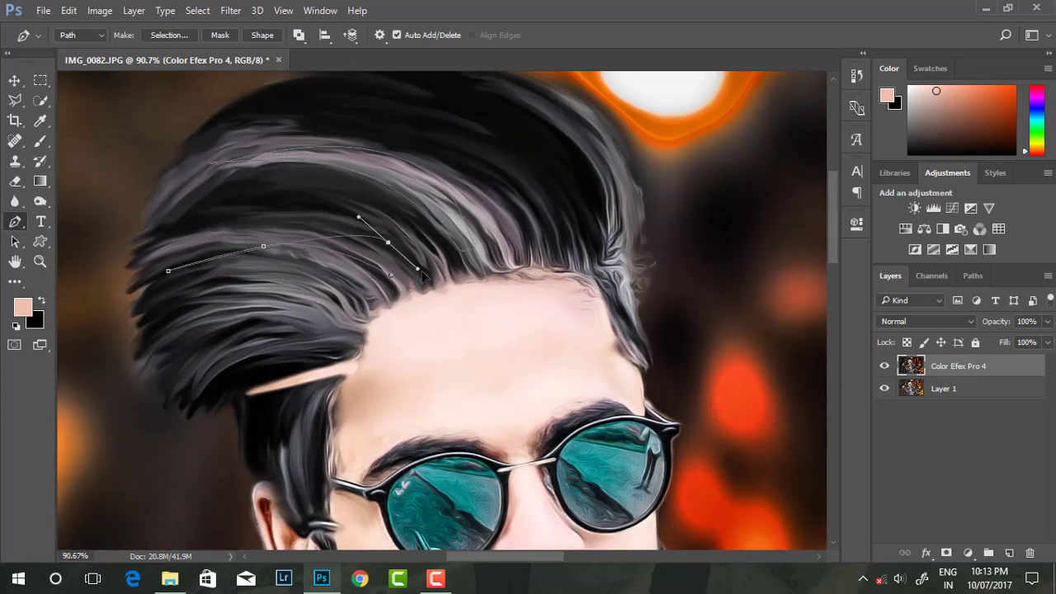
drag(388, 242, 479, 307)
click(394, 276)
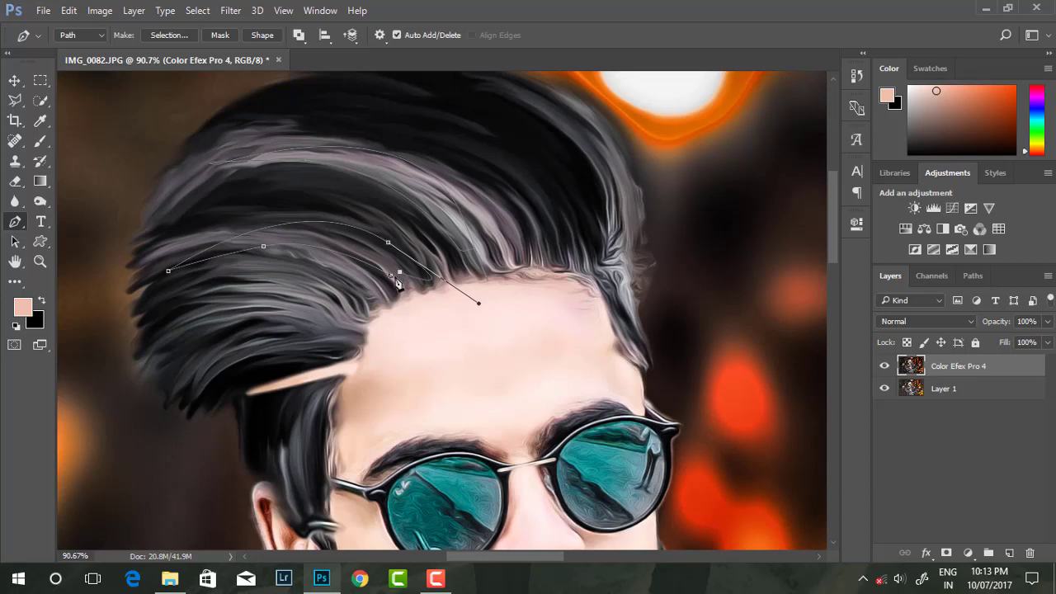
key(ctrl+z)
scroll(391, 281, up, 1)
scroll(454, 281, up, 1)
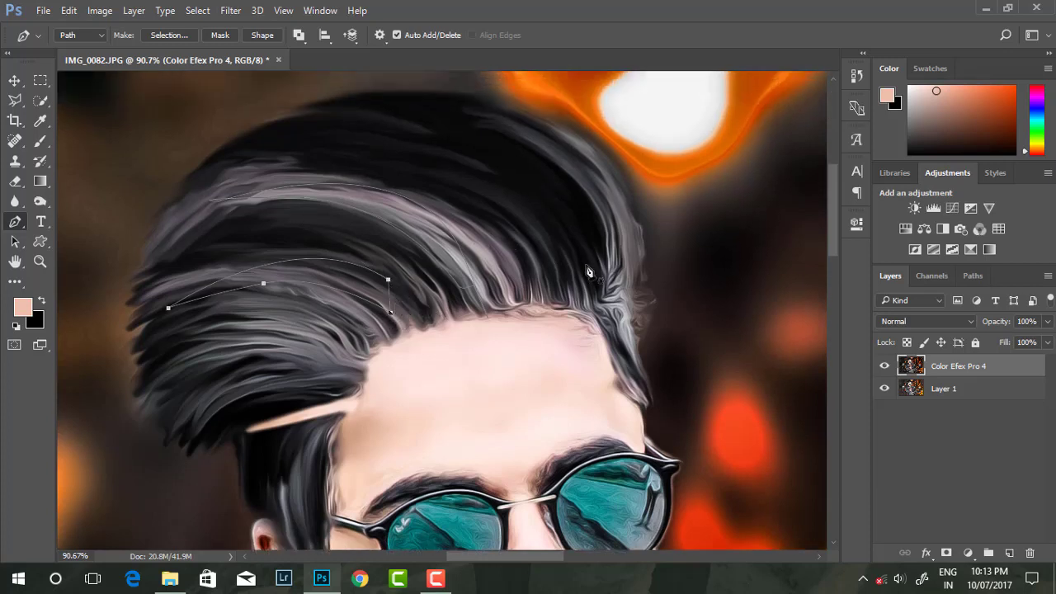
scroll(578, 276, up, 1)
click(612, 284)
drag(541, 154, 458, 130)
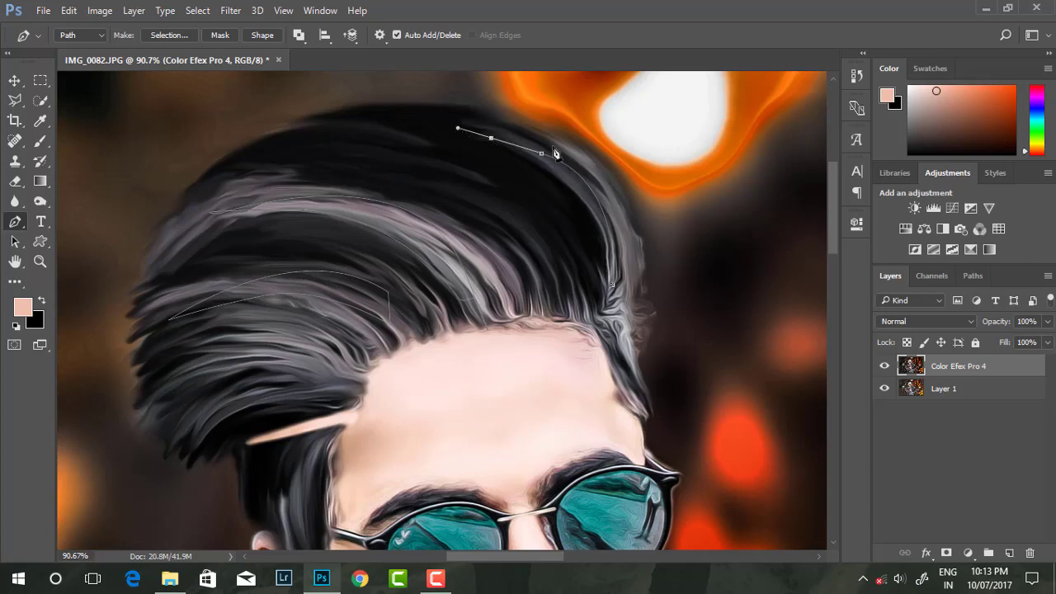
drag(636, 269, 635, 419)
click(635, 270)
mouse_move(620, 280)
mouse_down()
mouse_move(825, 236)
mouse_move(621, 272)
mouse_up()
- Duplicate the Color Efex Pro 4 layer
scroll(615, 290, up, 5)
scroll(615, 290, down, 5)
scroll(615, 290, down, 2)
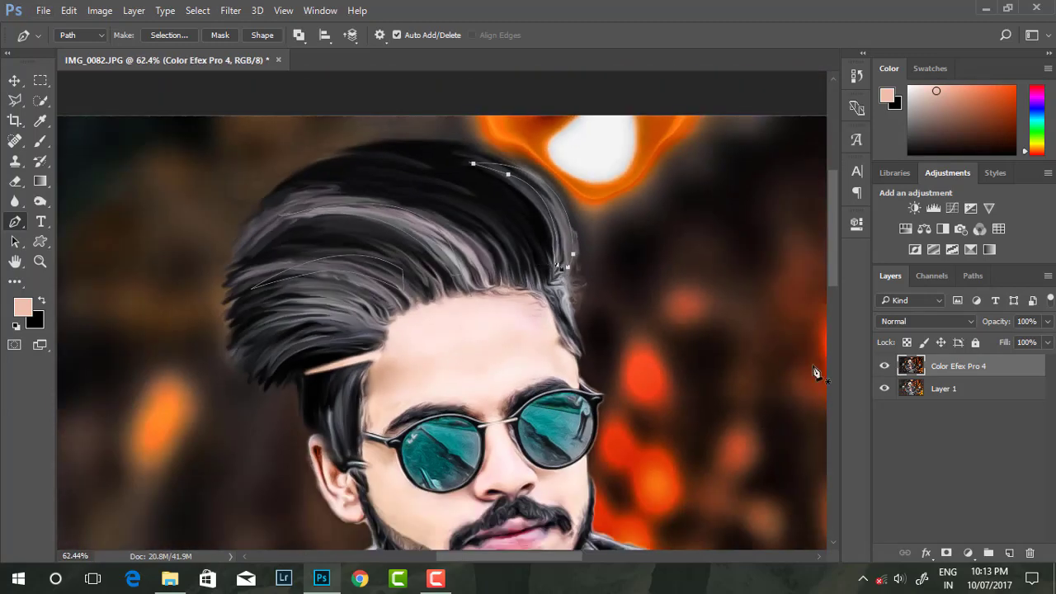
drag(979, 373, 1009, 553)
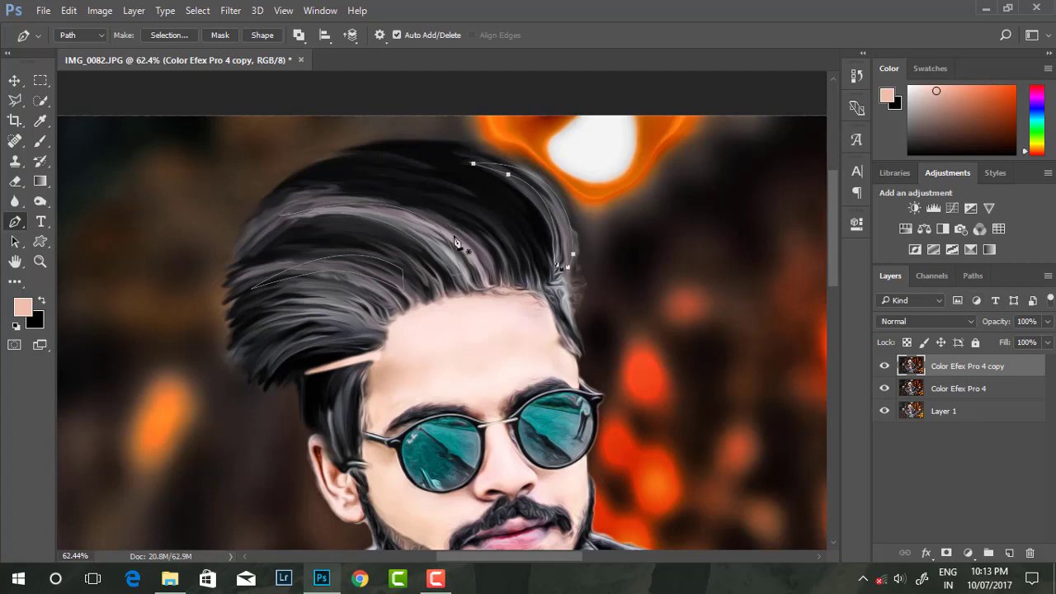
- Convert the hair-strand paths into a selection
scroll(457, 242, up, 1)
click(320, 10)
key(Escape)
right_click(405, 157)
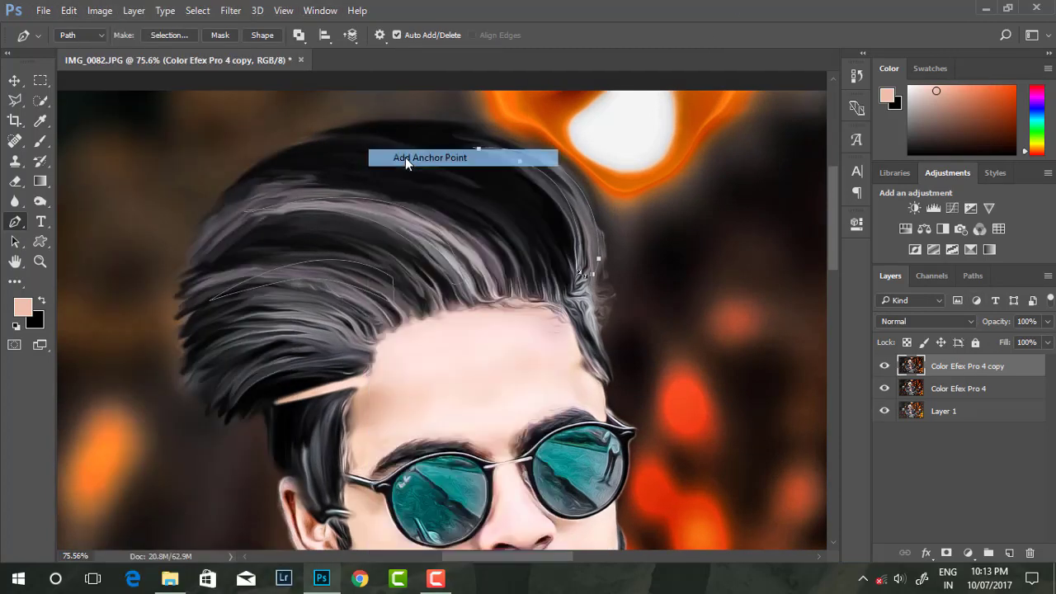
click(365, 266)
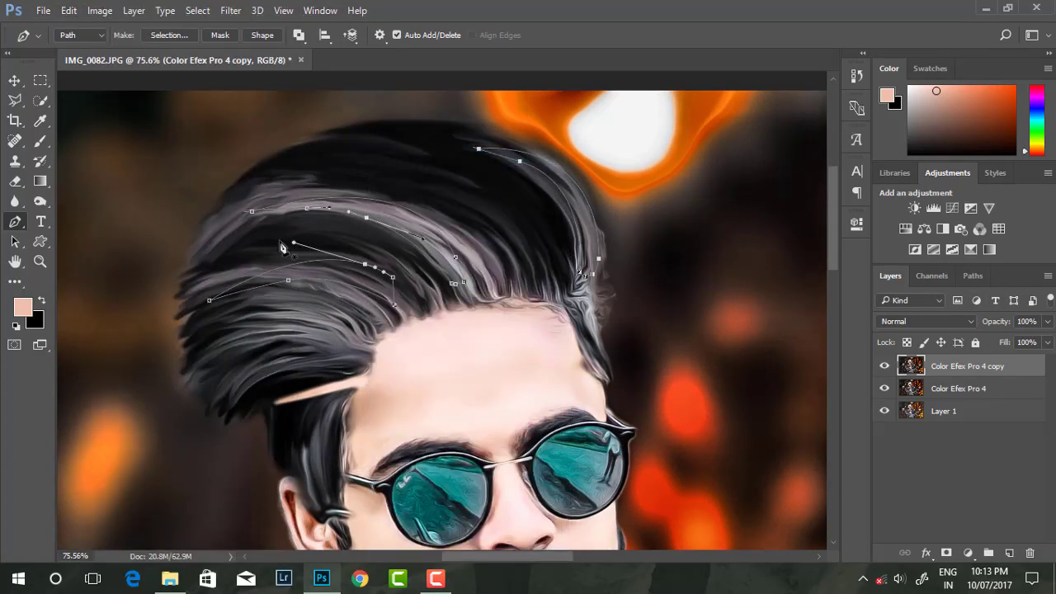
right_click(310, 248)
click(363, 247)
click(609, 161)
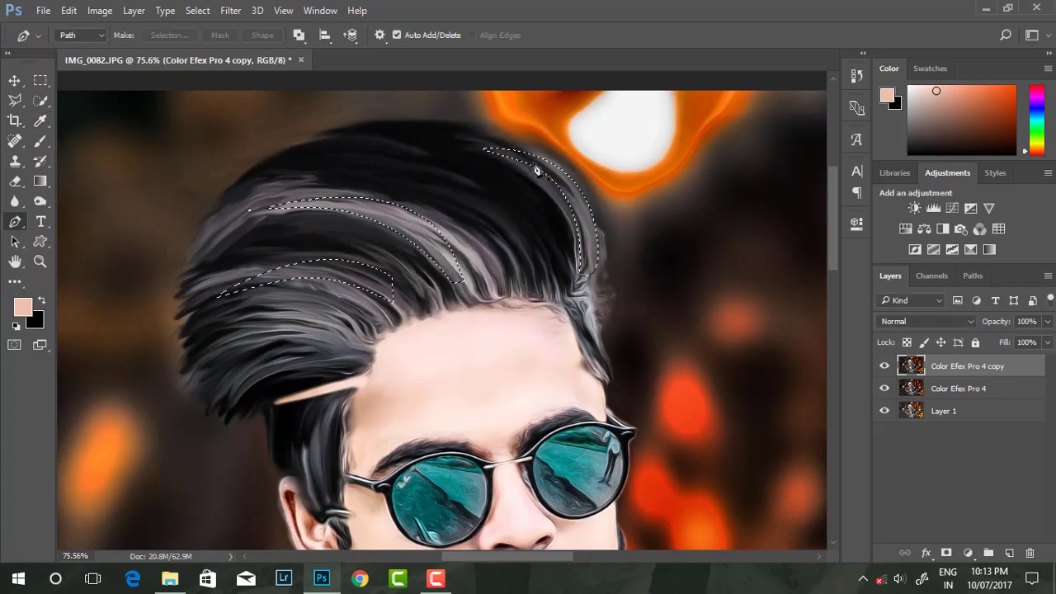
- Tint the selected hair strands orange with Color Balance +99, +6, -47
click(100, 10)
click(330, 143)
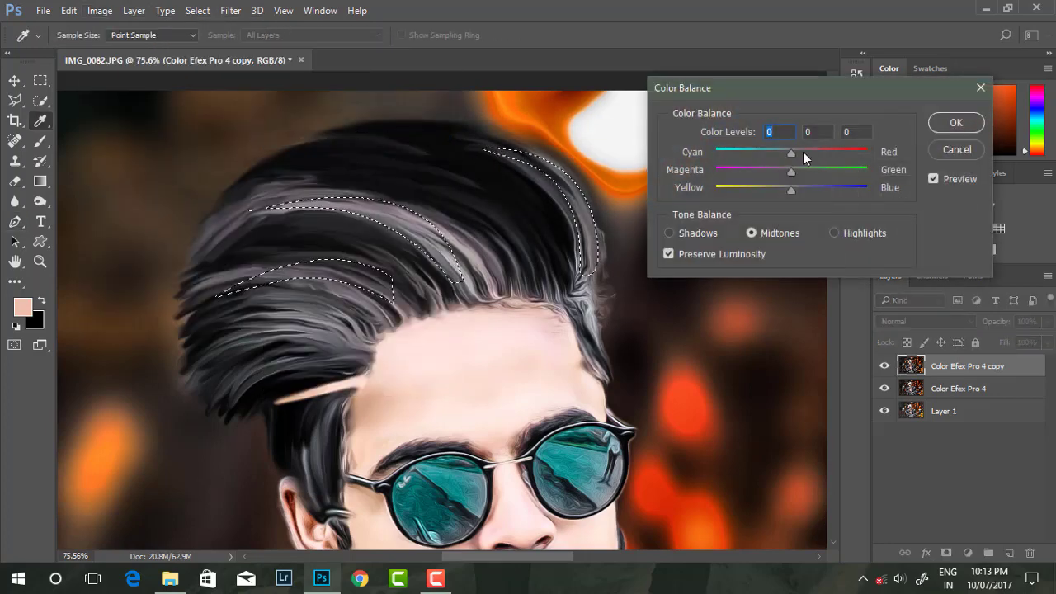
drag(792, 153, 855, 152)
drag(790, 190, 755, 192)
drag(855, 152, 866, 152)
drag(791, 171, 794, 171)
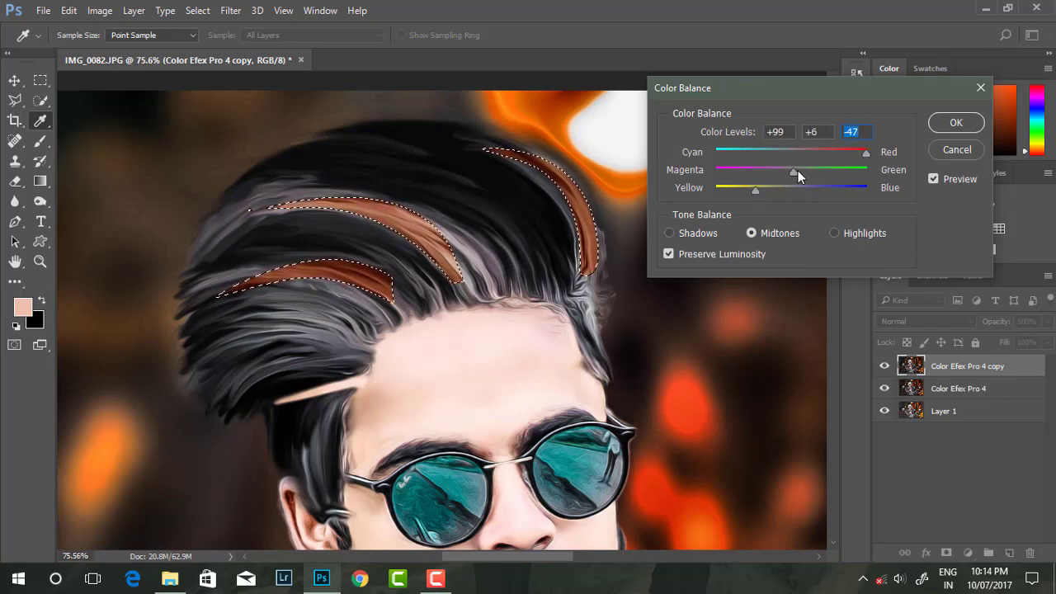
key(Return)
- Raise Clarity, Highlights and Vibrance on the strands with the Camera Raw Filter
key(p)
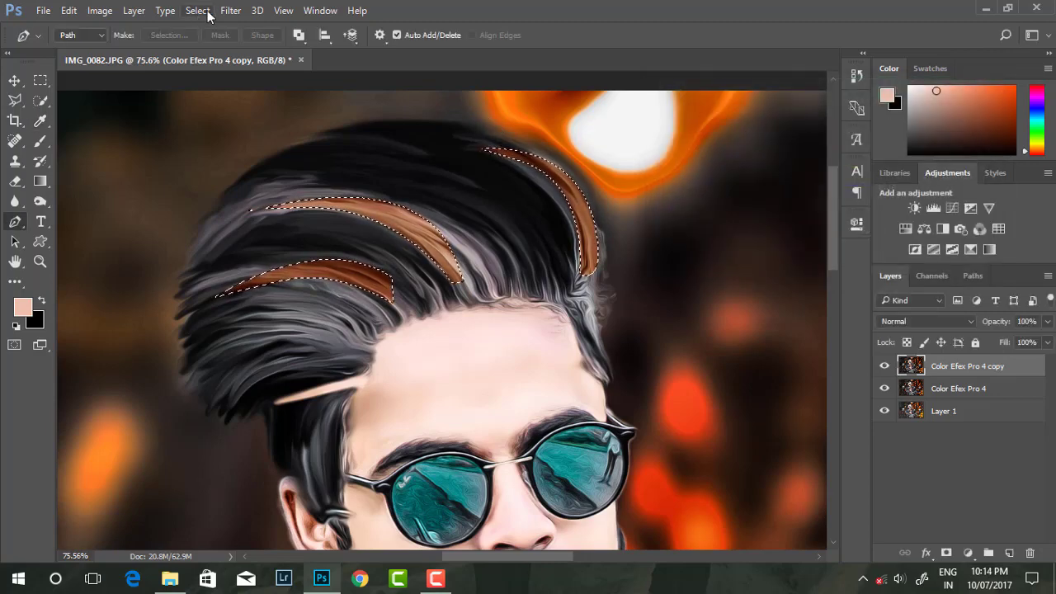
click(230, 10)
click(270, 99)
drag(872, 476, 894, 477)
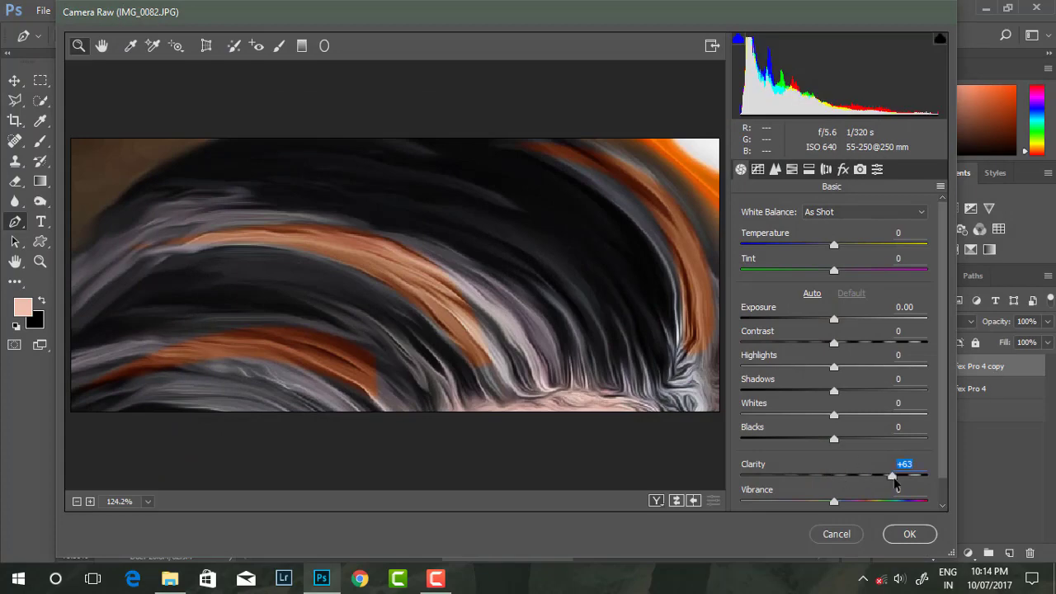
drag(834, 367, 856, 368)
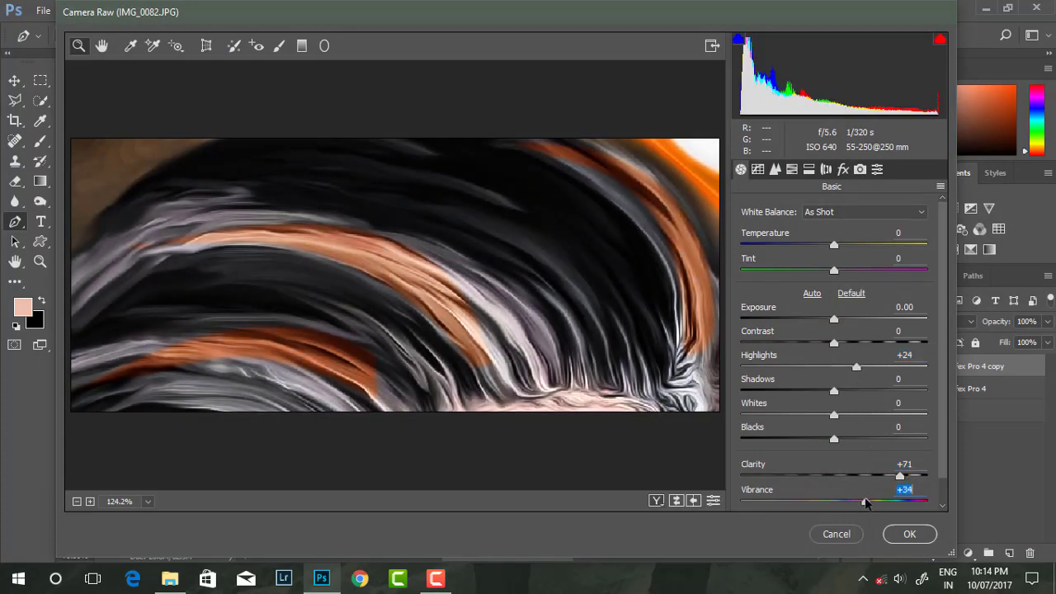
click(909, 534)
- Switch to the Rectangular Marquee tool and scroll down the view
right_click(40, 80)
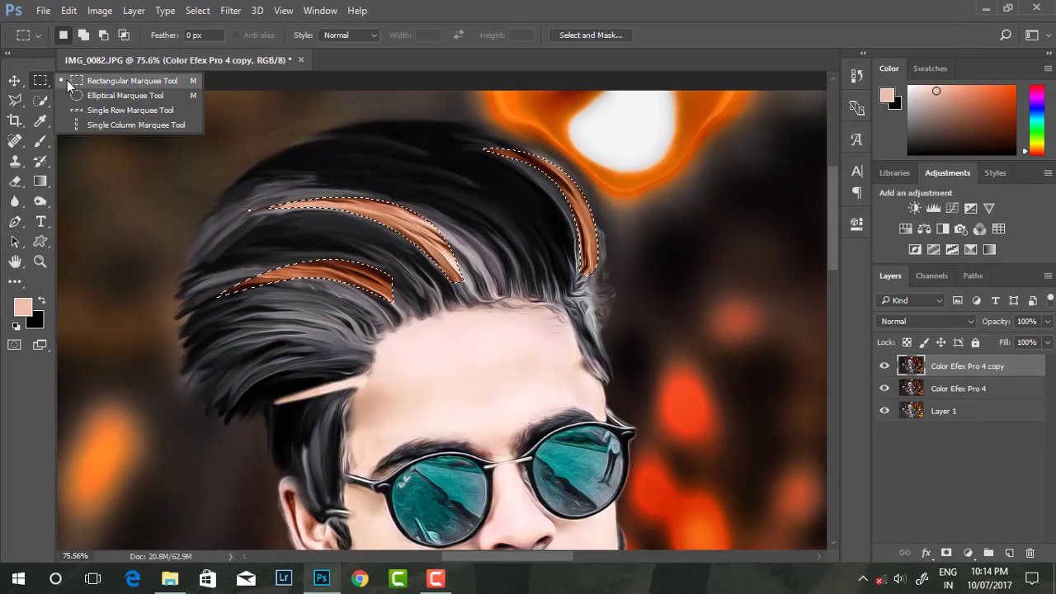
click(124, 78)
scroll(390, 144, down, 3)
scroll(390, 144, down, 1)
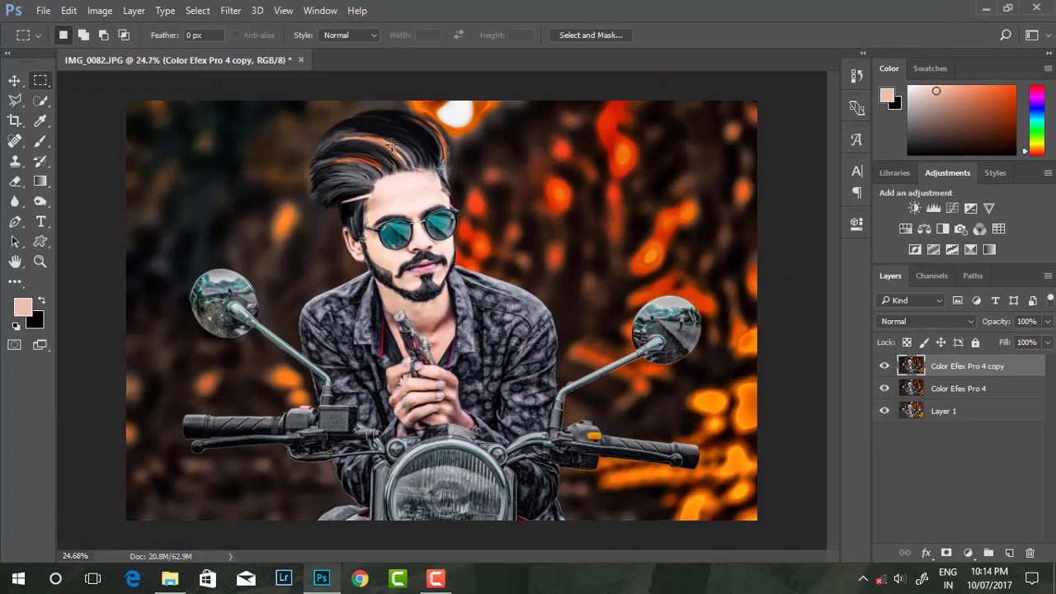
scroll(395, 151, down, 1)
scroll(366, 165, down, 1)
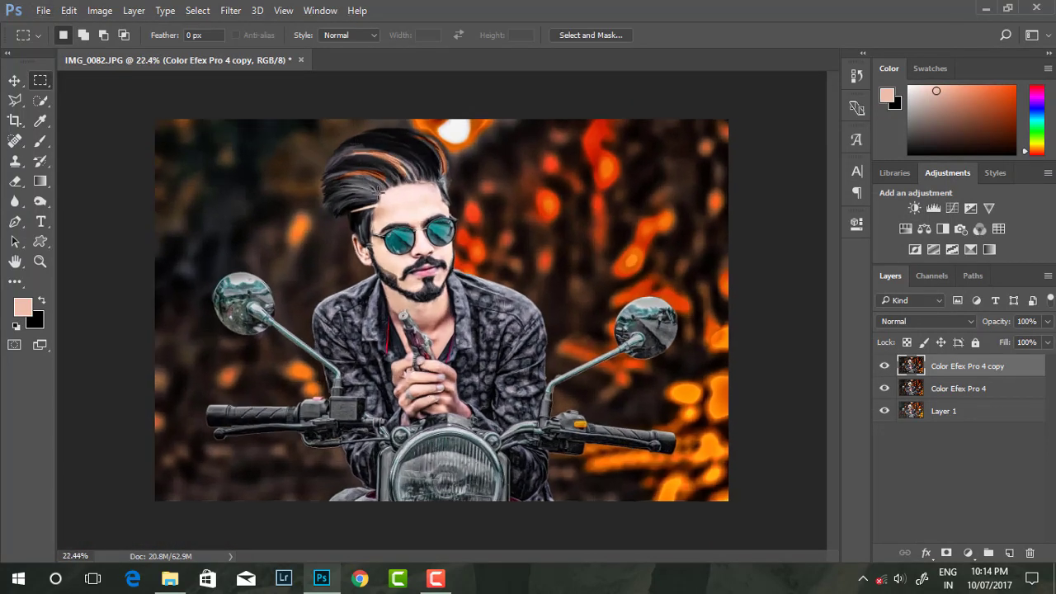
- Choose the Burn tool and merge both Color Efex painted layers into one
scroll(575, 304, down, 1)
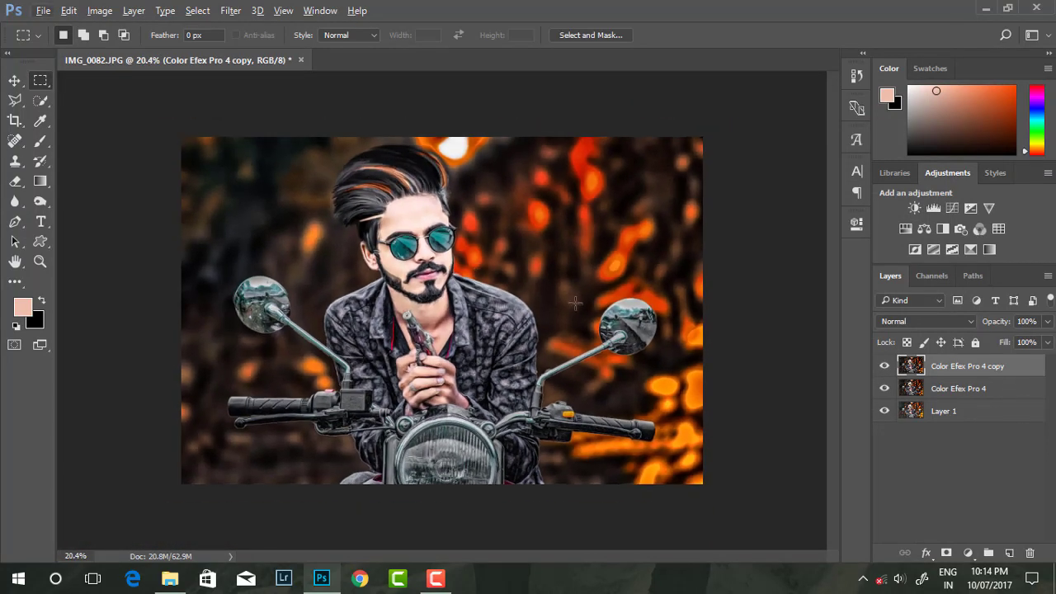
scroll(433, 198, up, 1)
scroll(433, 198, up, 3)
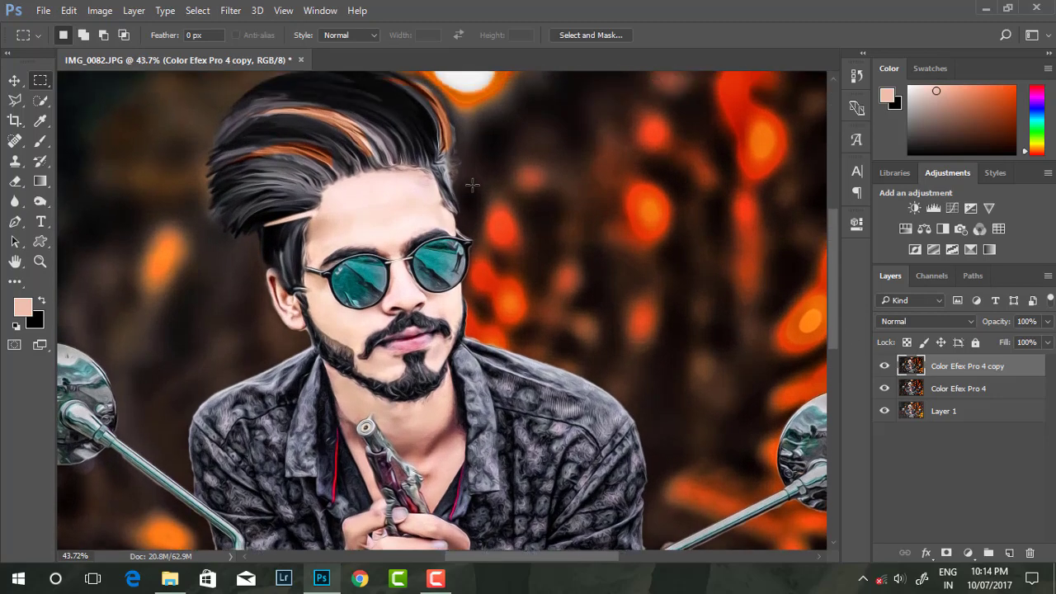
key(o)
scroll(431, 215, up, 5)
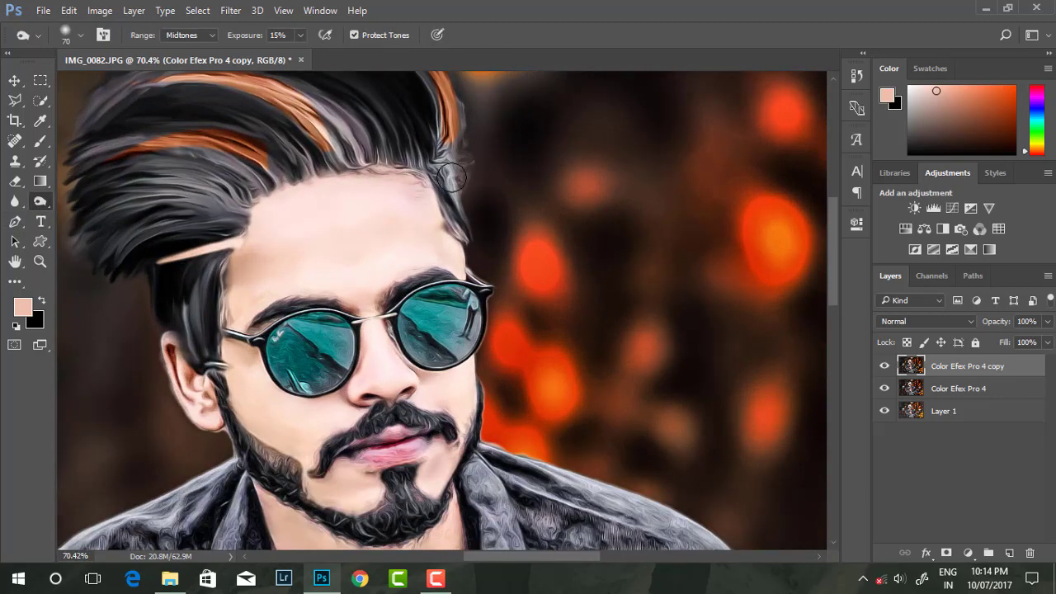
ctrl+click(968, 389)
key(ctrl+e)
- Set Burn exposure to 33% and darken the outer edge of the hair
click(301, 35)
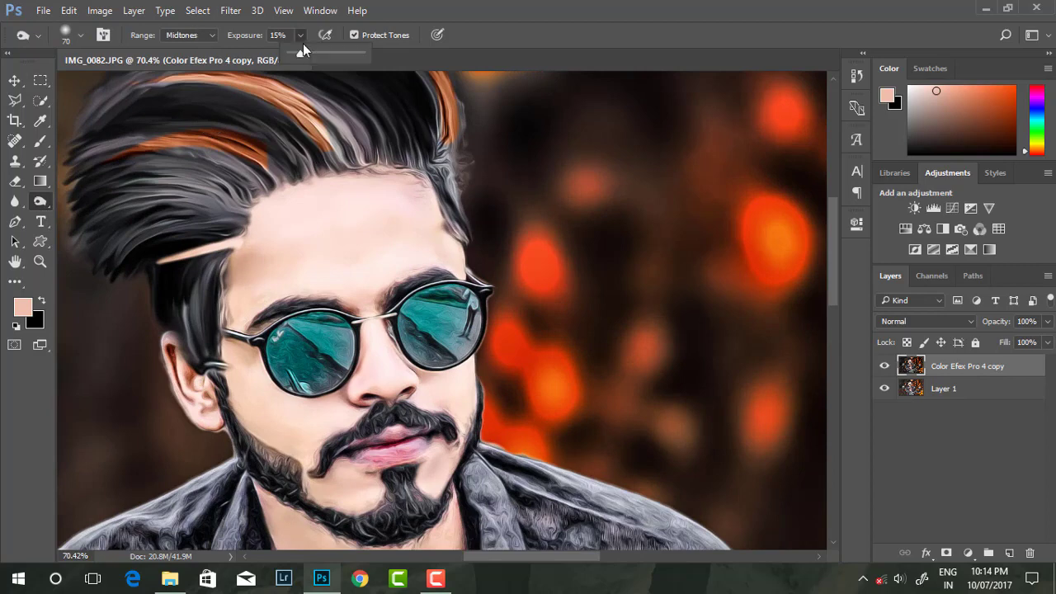
drag(468, 203, 449, 173)
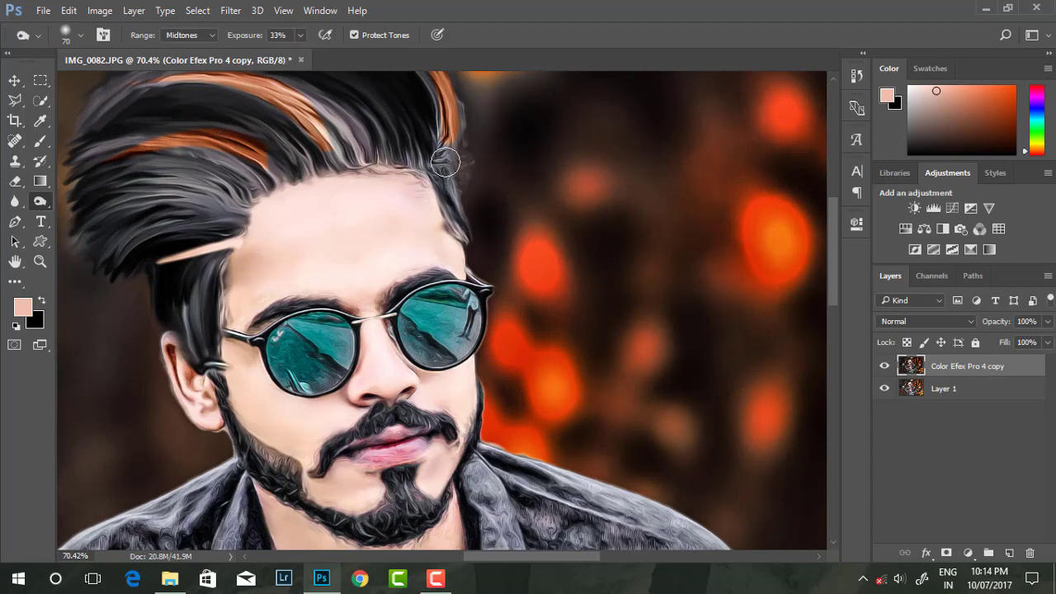
scroll(450, 165, up, 1)
scroll(455, 209, down, 8)
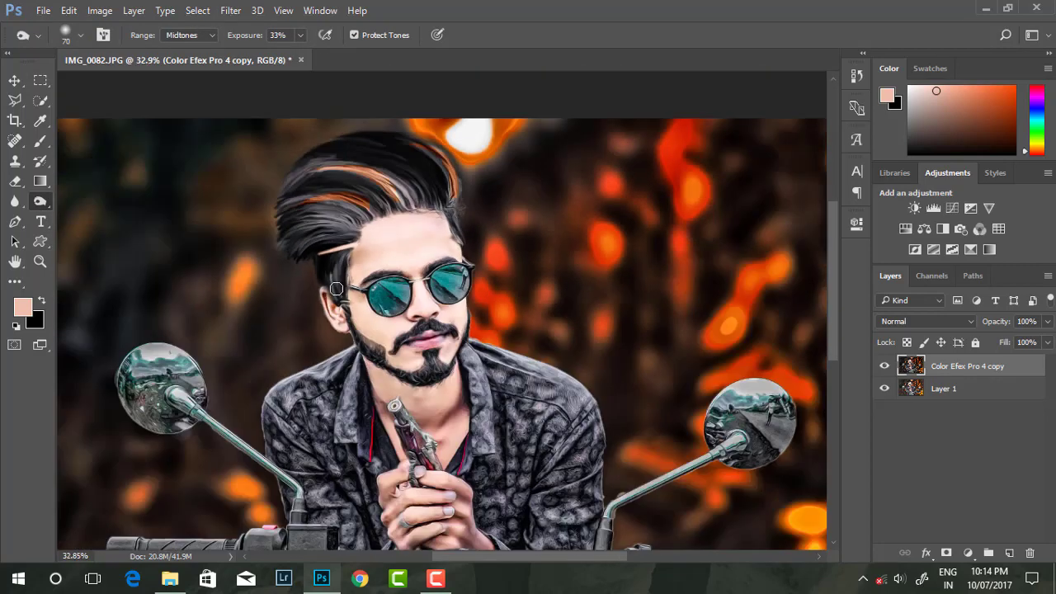
scroll(337, 288, up, 2)
scroll(347, 305, up, 2)
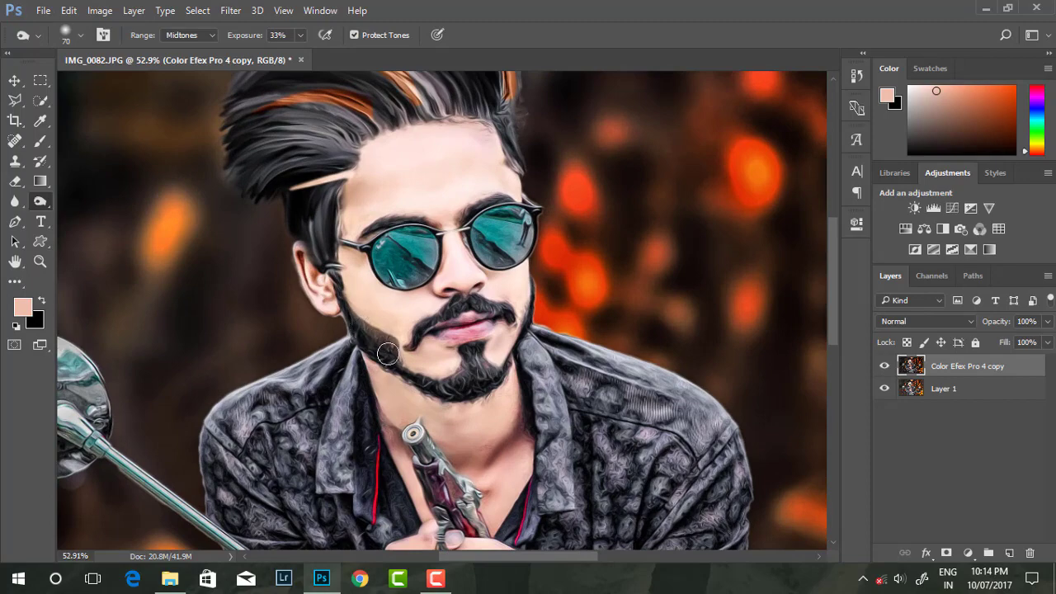
scroll(444, 386, down, 5)
scroll(478, 347, up, 3)
scroll(502, 302, up, 2)
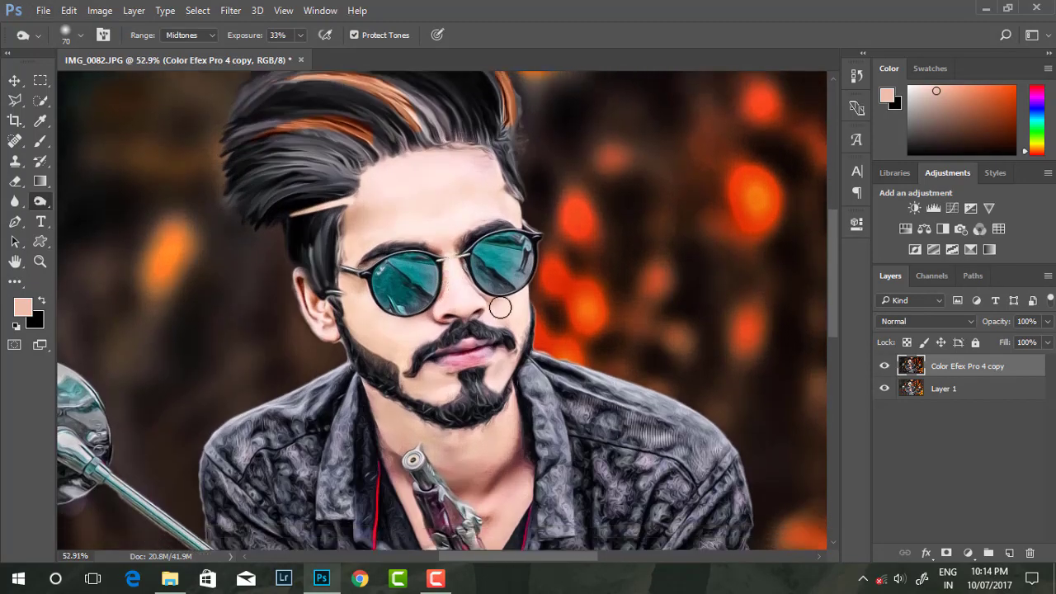
scroll(452, 322, up, 3)
- Quick-select the left lens out to the rim without the eyebrow, then add the right lens
scroll(453, 322, up, 1)
click(39, 99)
drag(338, 297, 377, 225)
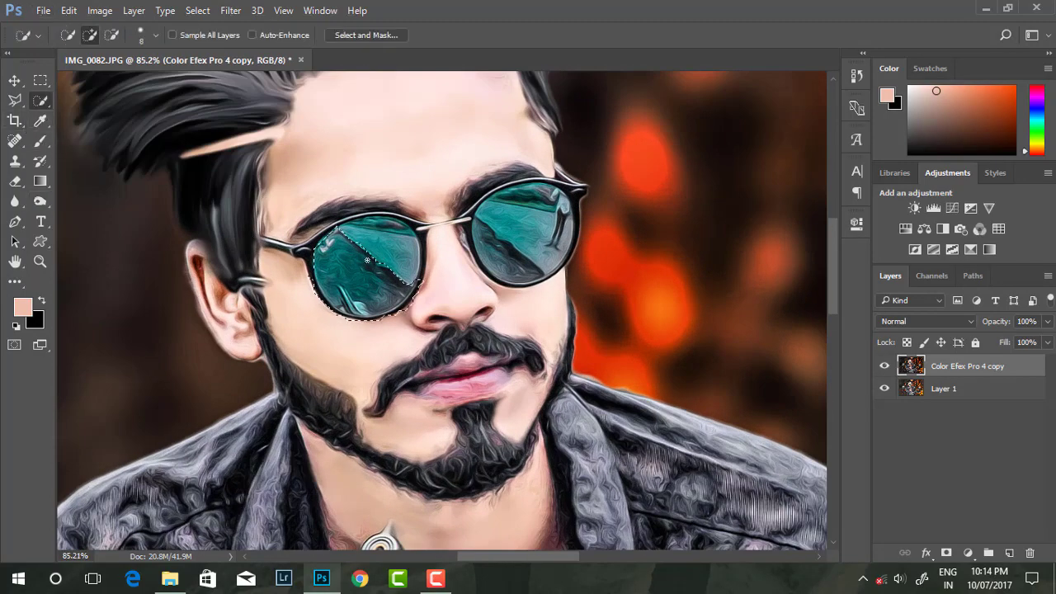
drag(297, 239, 421, 213)
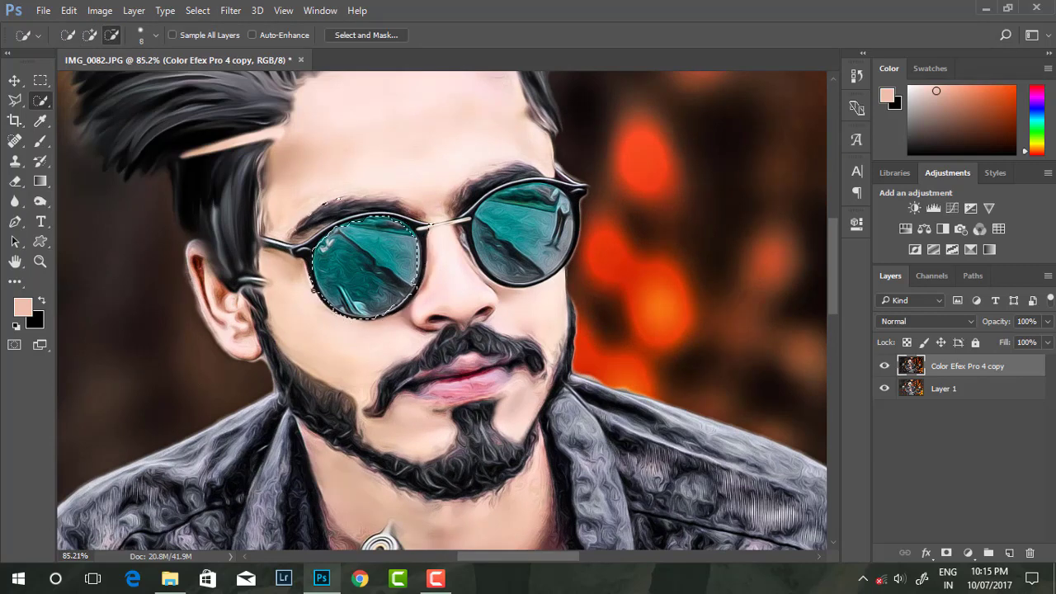
scroll(326, 307, up, 5)
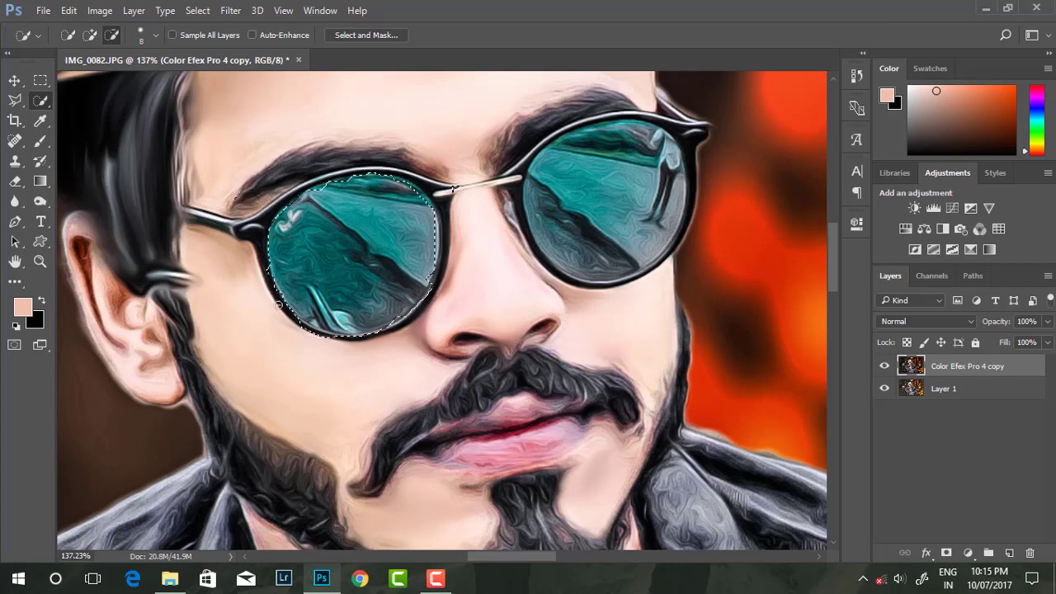
drag(330, 340, 443, 275)
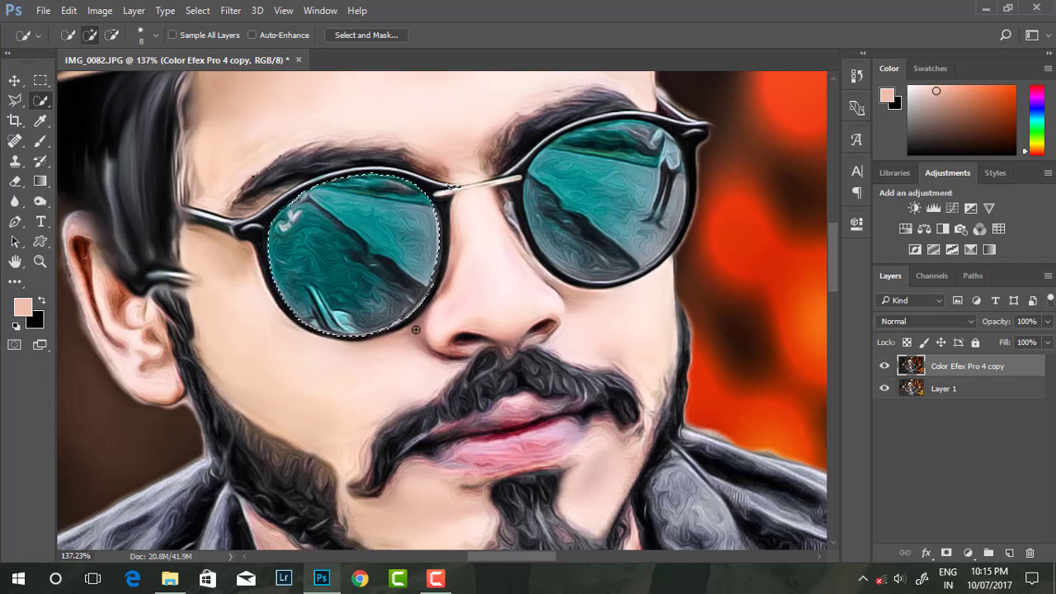
mouse_move(594, 207)
mouse_down()
mouse_move(581, 285)
mouse_move(566, 131)
mouse_move(545, 155)
mouse_up()
scroll(546, 157, down, 2)
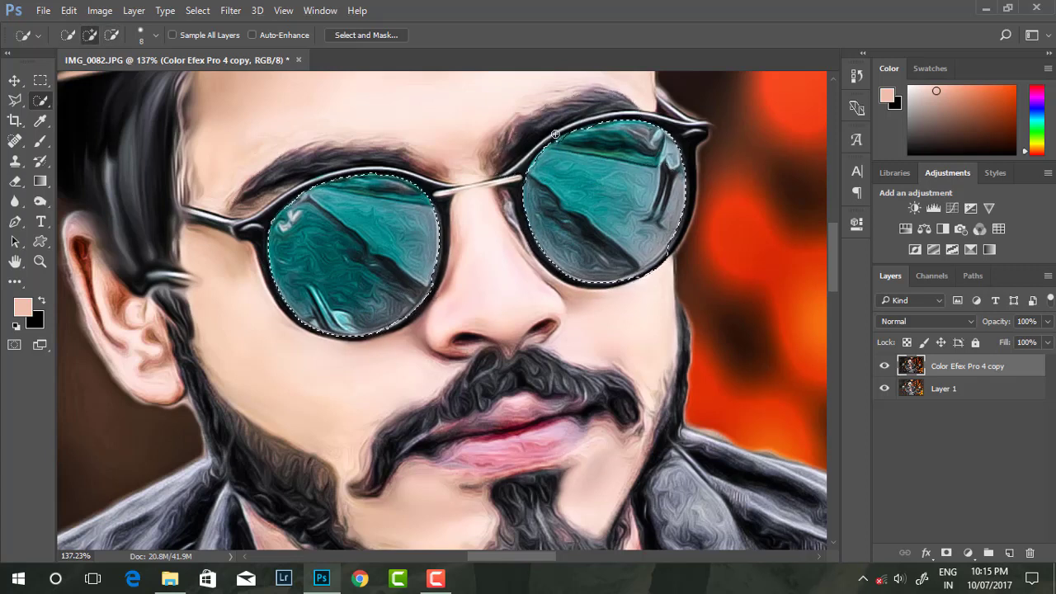
- Feather the lens selection to give it a soft edge
right_click(587, 179)
click(632, 224)
click(608, 194)
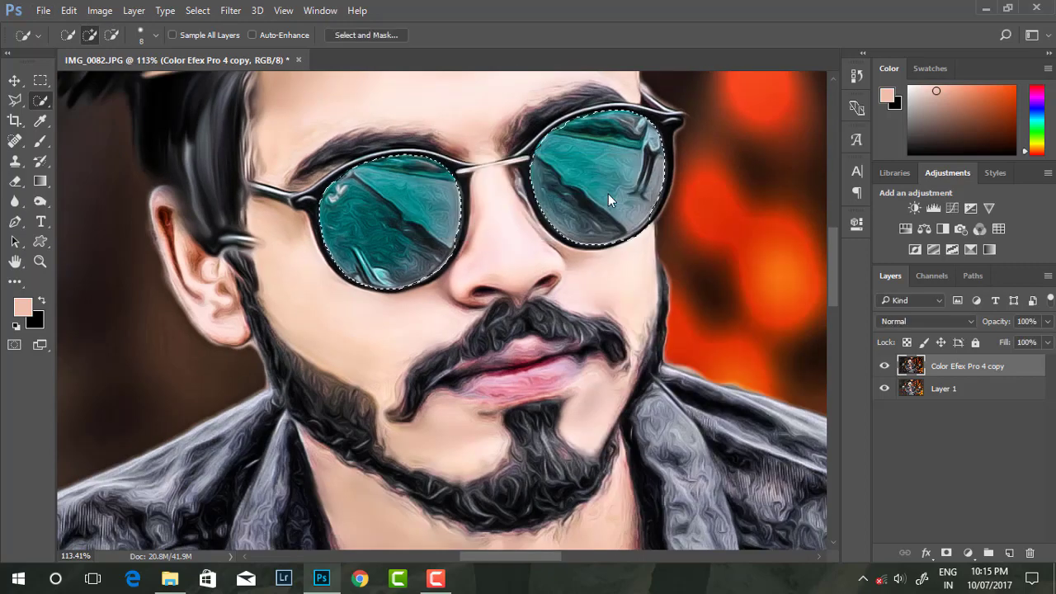
scroll(414, 193, down, 2)
scroll(416, 190, down, 1)
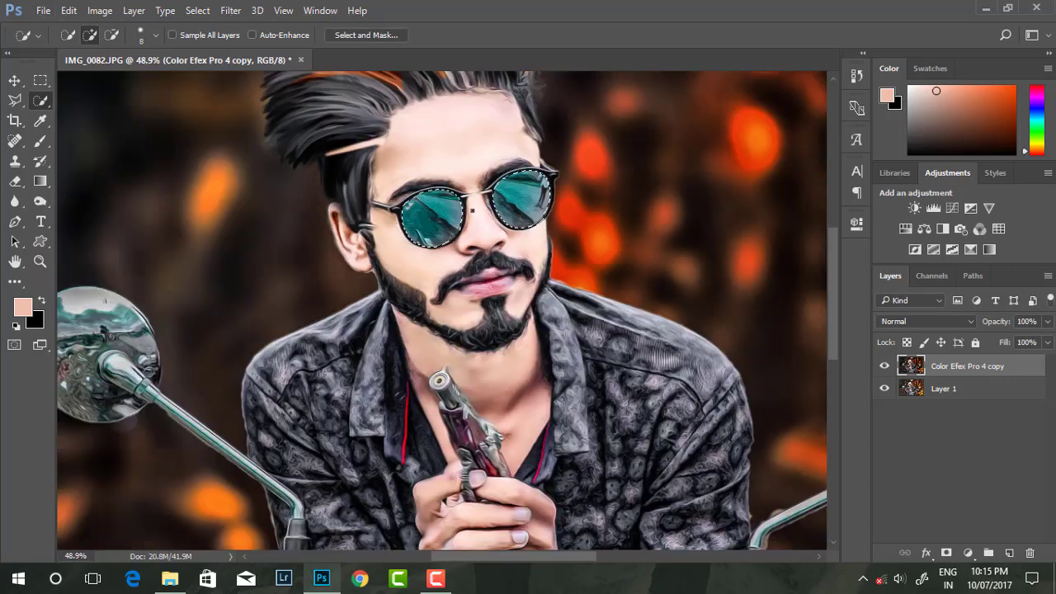
scroll(423, 185, down, 2)
- Boost the lenses with Hue/Saturation, +70 saturation and +11 lightness
click(100, 10)
click(377, 129)
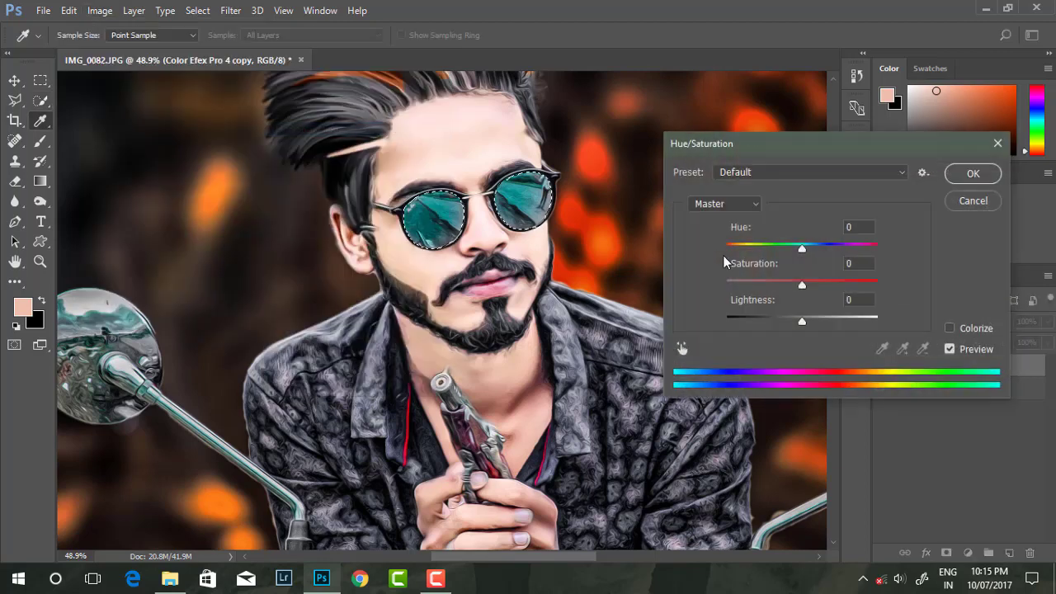
drag(802, 286, 869, 285)
drag(802, 321, 814, 321)
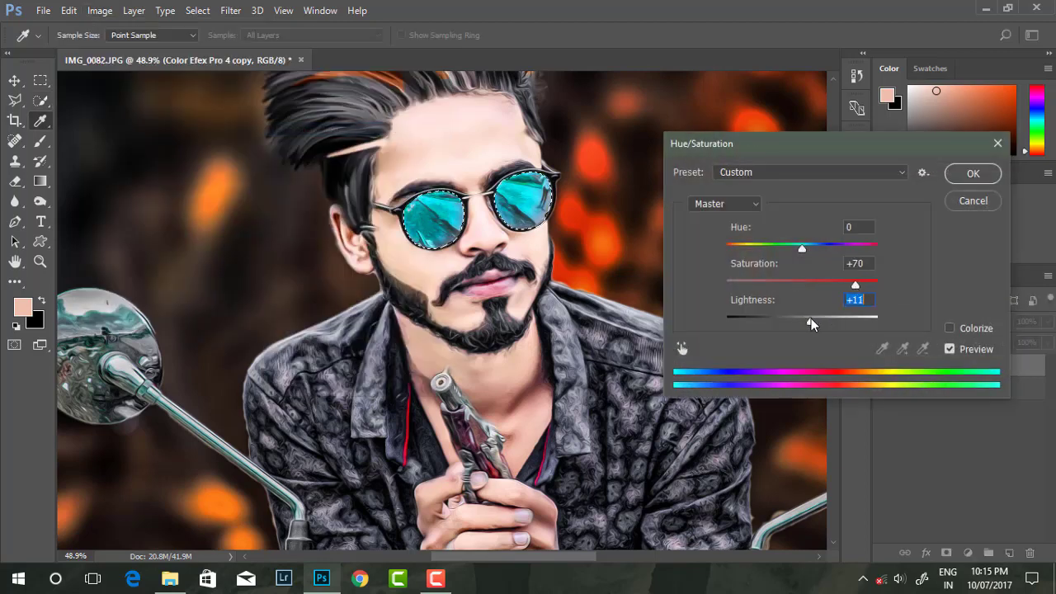
key(ctrl+z)
drag(855, 285, 864, 286)
click(955, 176)
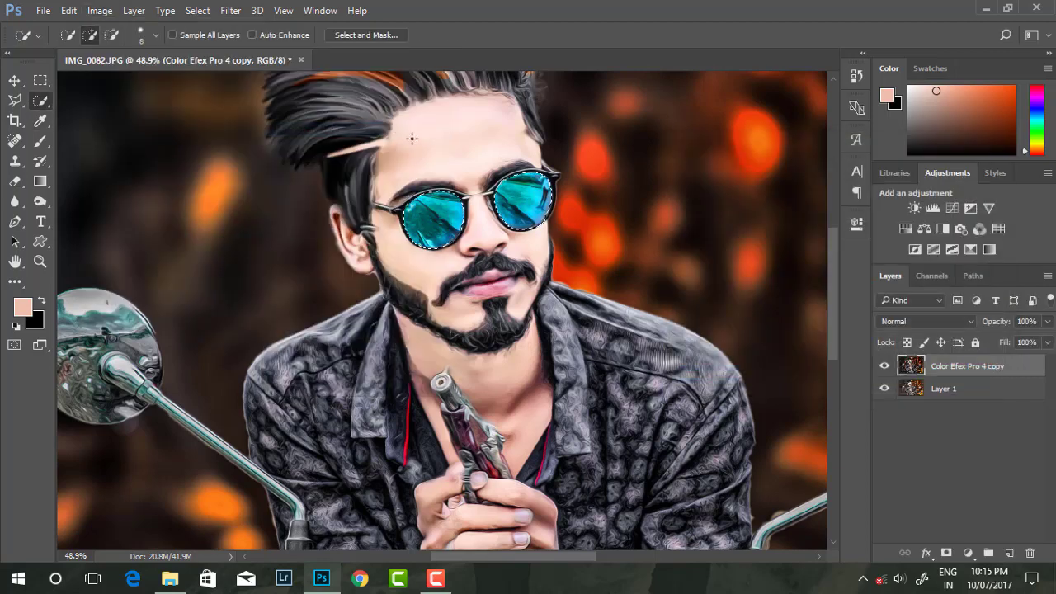
- Brighten the lenses with Exposure +1.21 and gamma 0.86, then fit the image in view
click(100, 10)
click(342, 97)
mouse_move(807, 196)
mouse_down()
mouse_move(790, 196)
mouse_move(780, 229)
mouse_move(768, 232)
mouse_up()
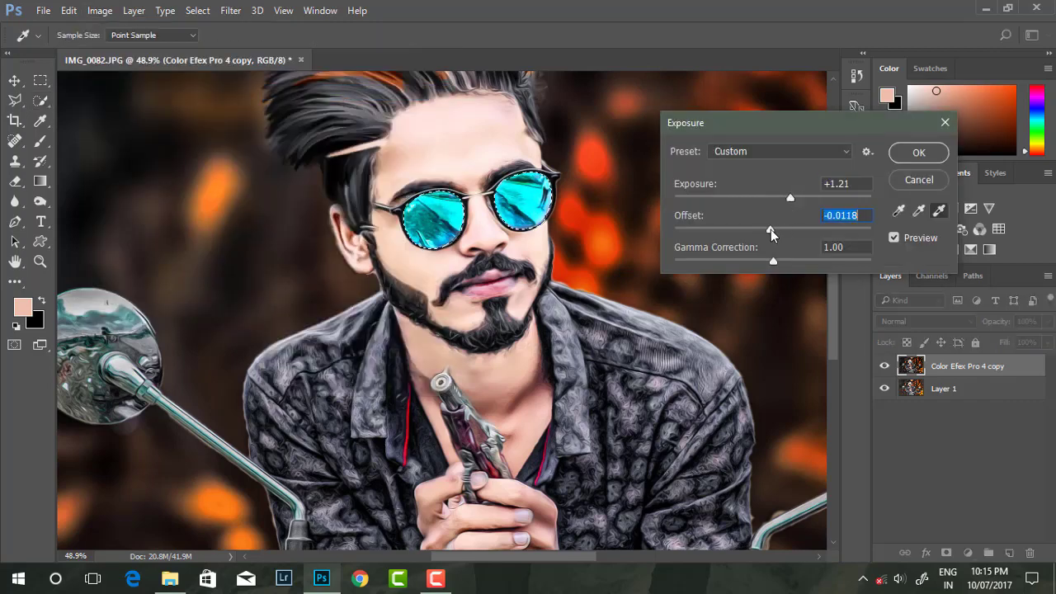
drag(799, 264, 785, 264)
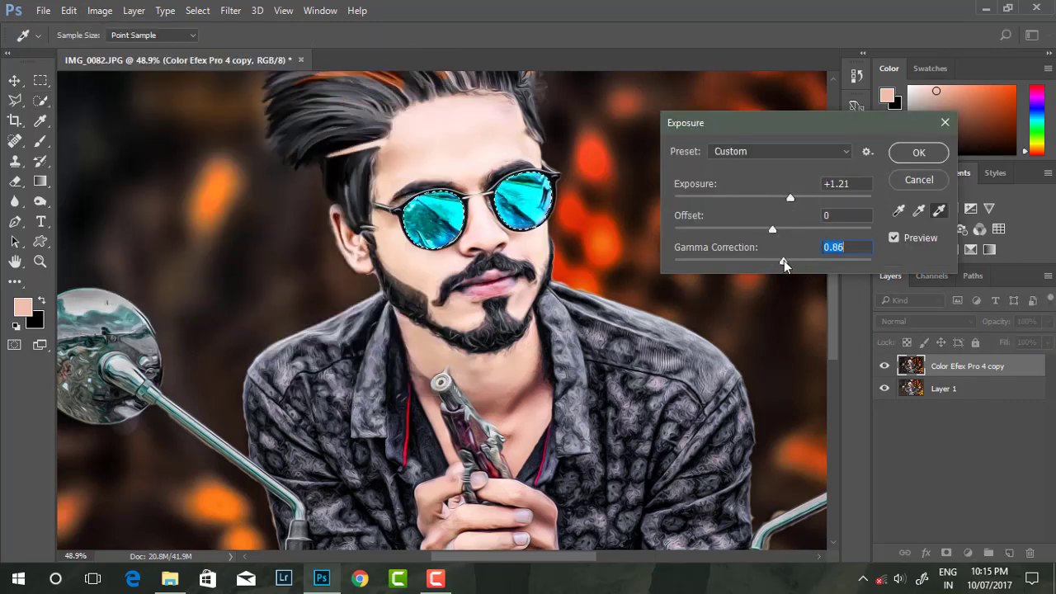
click(919, 152)
right_click(40, 80)
click(107, 78)
key(ctrl+0)
- Place the starburst image S.R. RDITING ZONE (17) as an embedded layer
scroll(411, 196, up, 2)
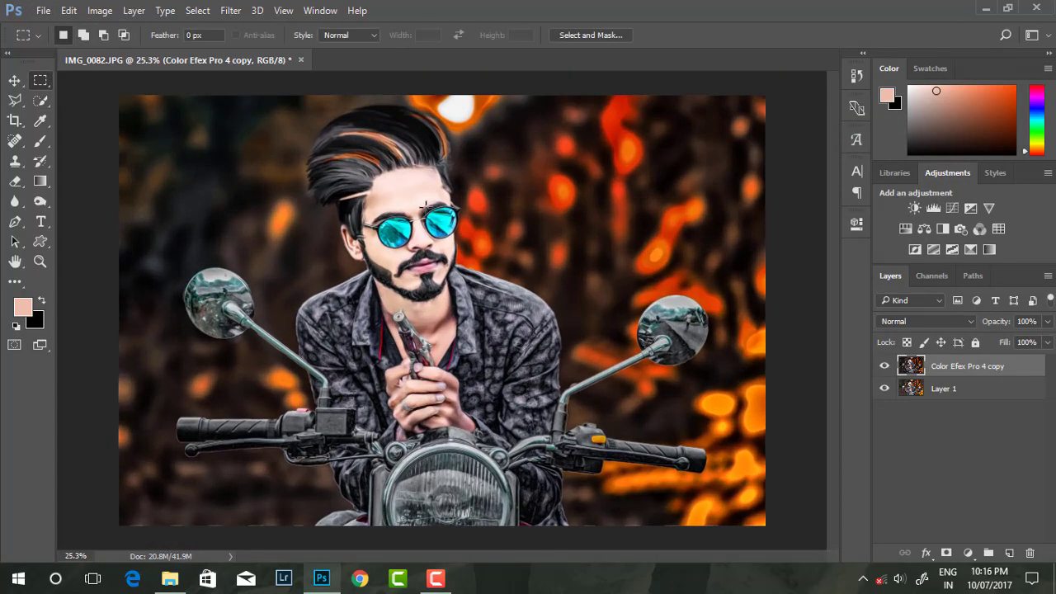
scroll(428, 207, up, 2)
scroll(490, 468, up, 2)
scroll(463, 388, down, 5)
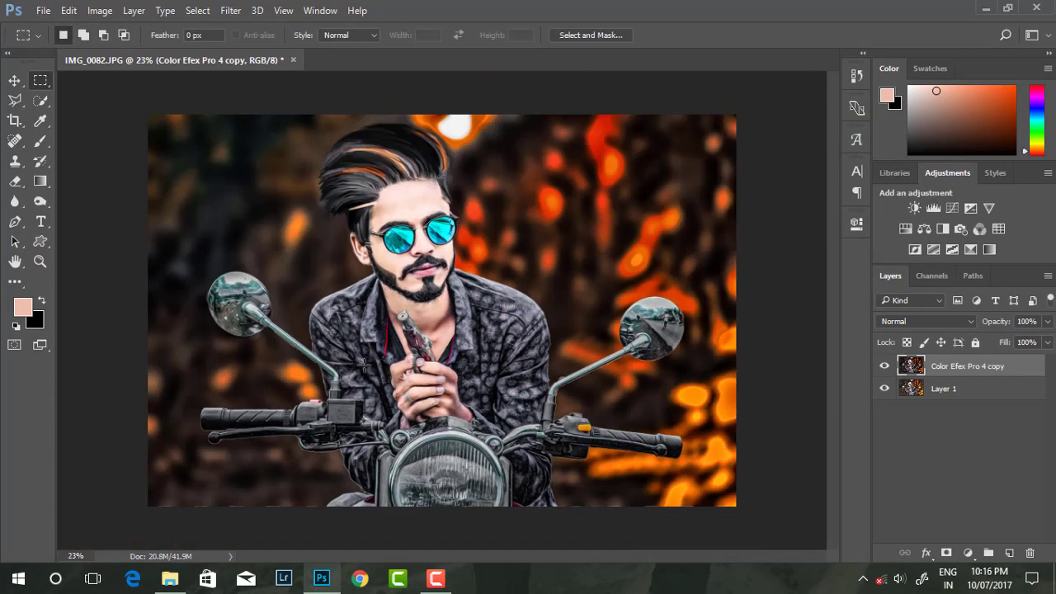
click(50, 10)
click(83, 293)
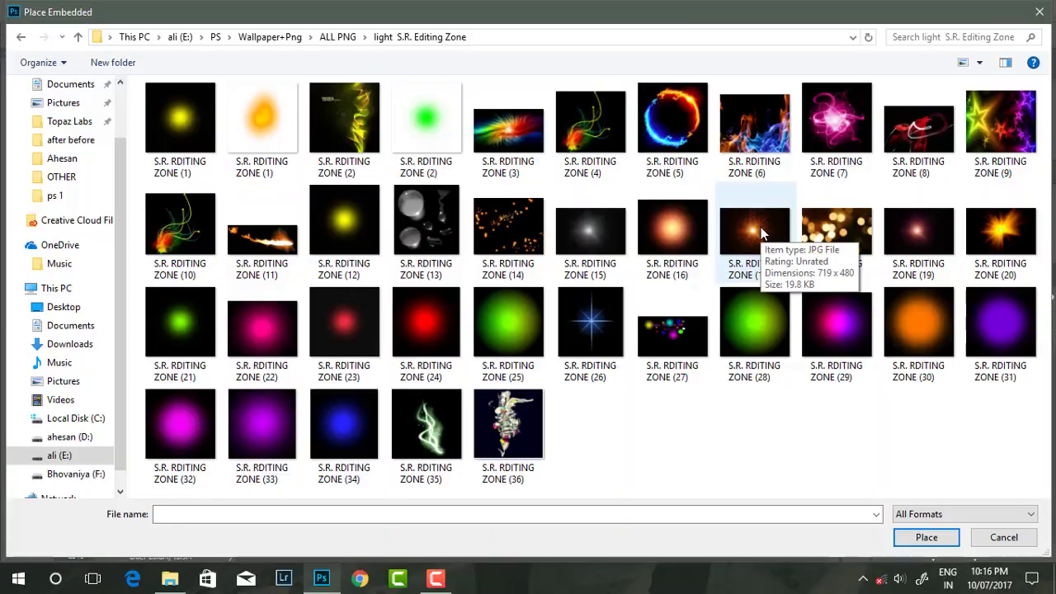
key(Escape)
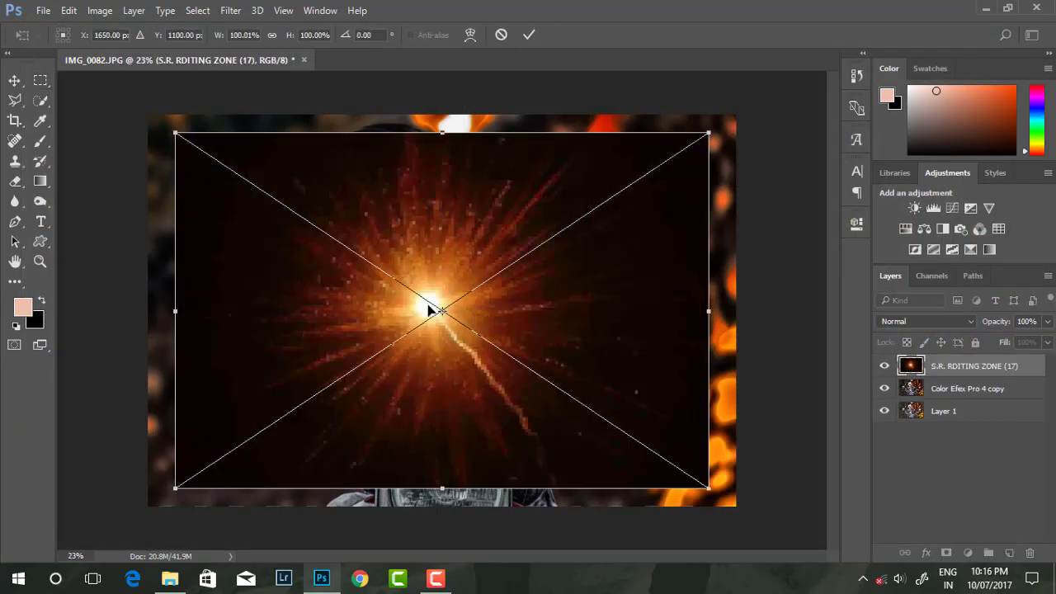
- Shrink the starburst over the headlight, blend it in Screen mode, tilt slightly and commit
drag(429, 306, 465, 449)
drag(737, 289, 701, 308)
drag(627, 345, 578, 388)
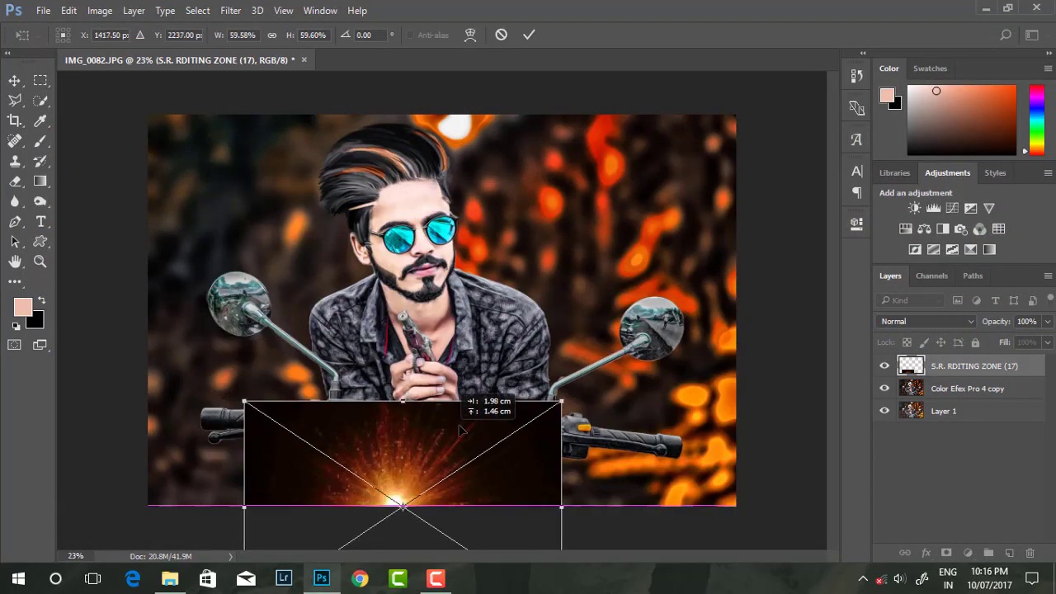
click(924, 321)
click(906, 114)
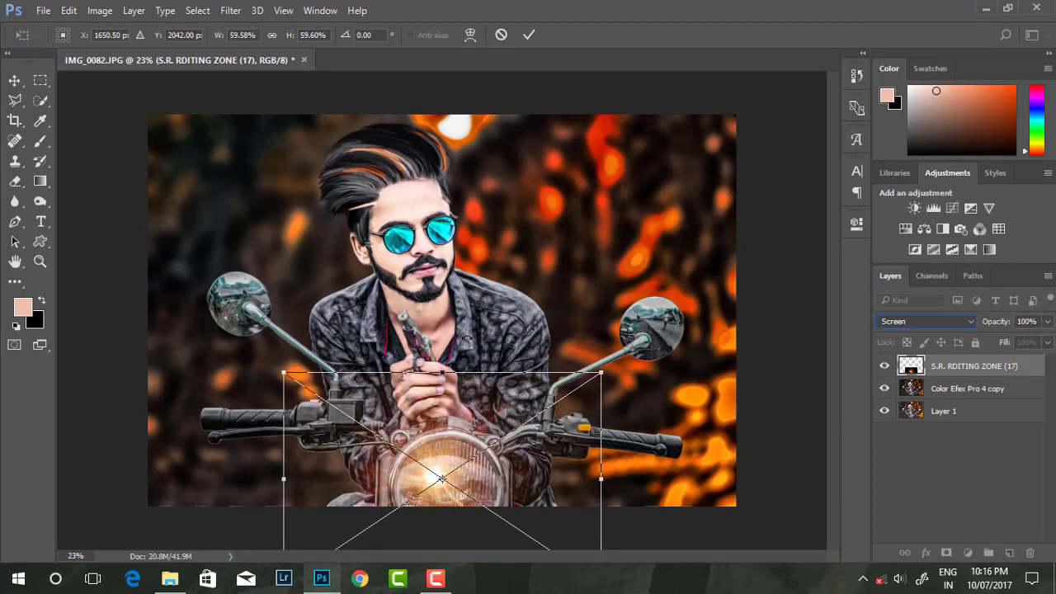
drag(442, 447, 455, 449)
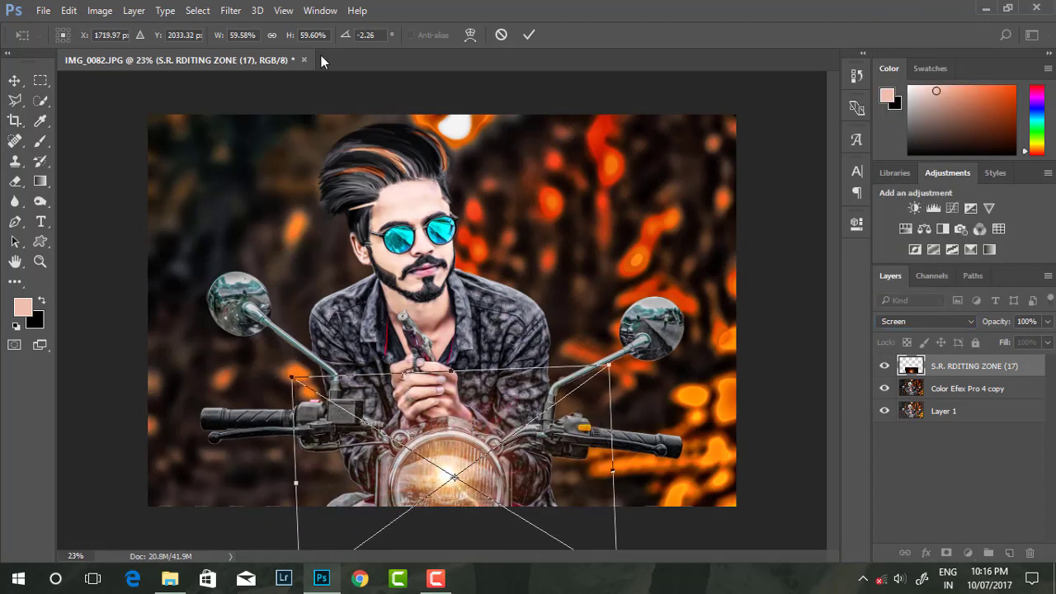
click(231, 10)
click(532, 33)
- Apply a Gaussian Blur of radius 26.3 to the starburst
click(529, 35)
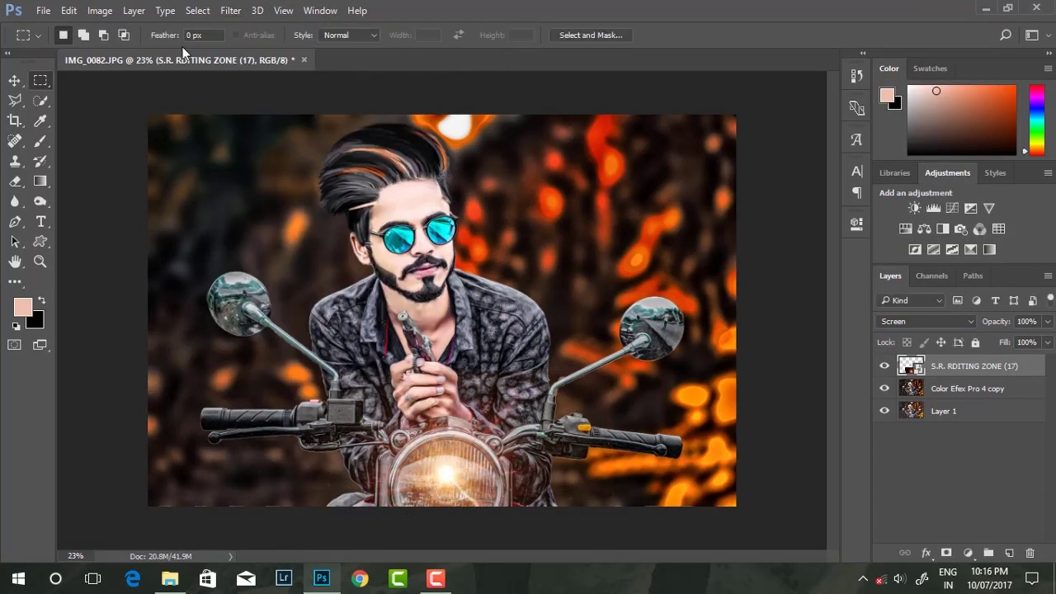
click(230, 10)
click(487, 238)
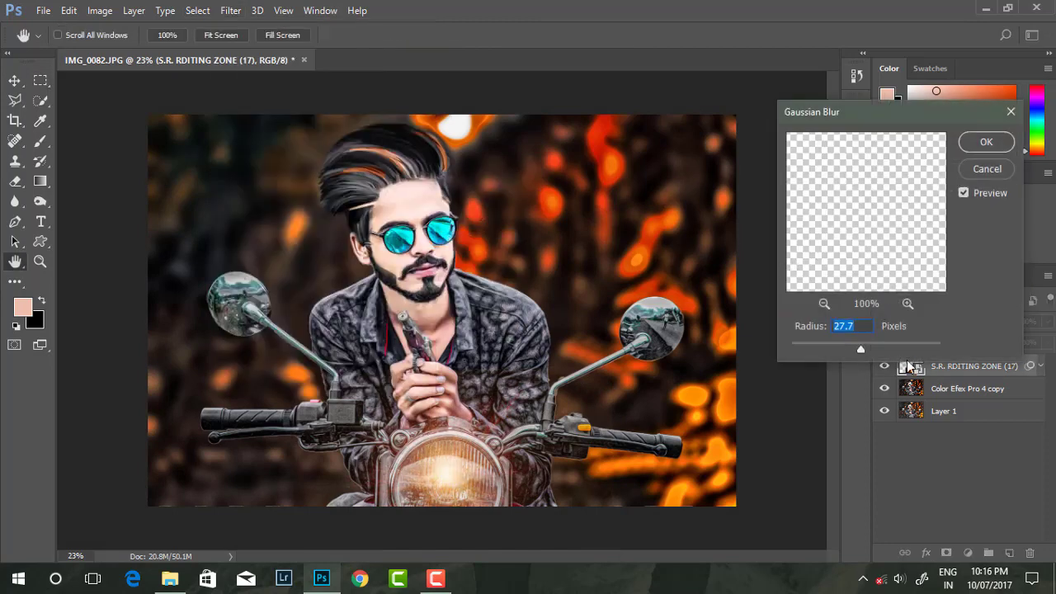
click(876, 344)
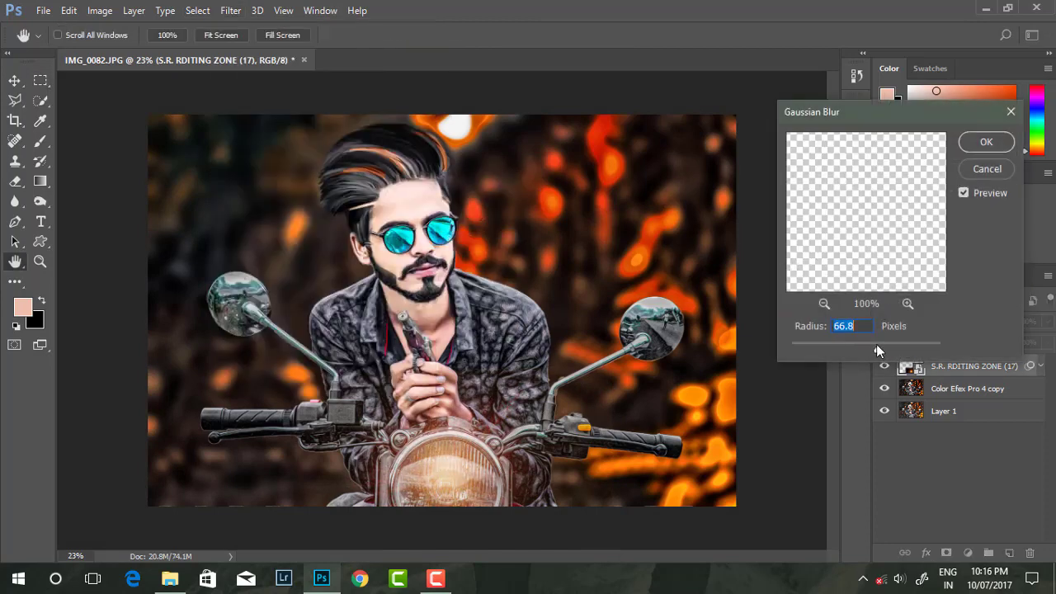
click(986, 141)
- Darken the starburst's shadows with Levels, black input at 24
click(99, 10)
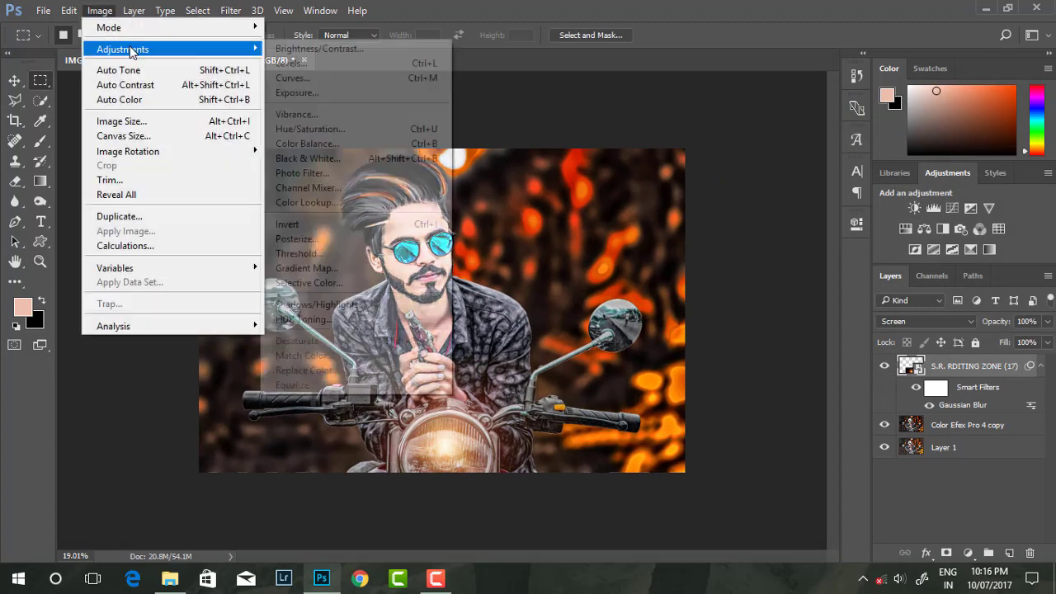
click(273, 66)
drag(396, 274, 415, 271)
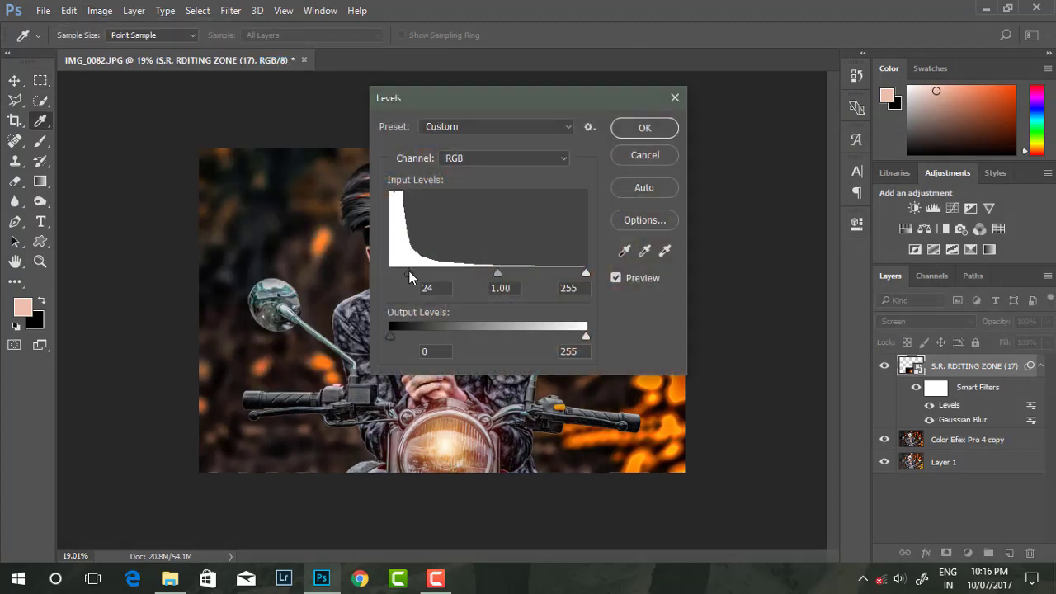
click(645, 127)
key(m)
scroll(415, 163, up, 2)
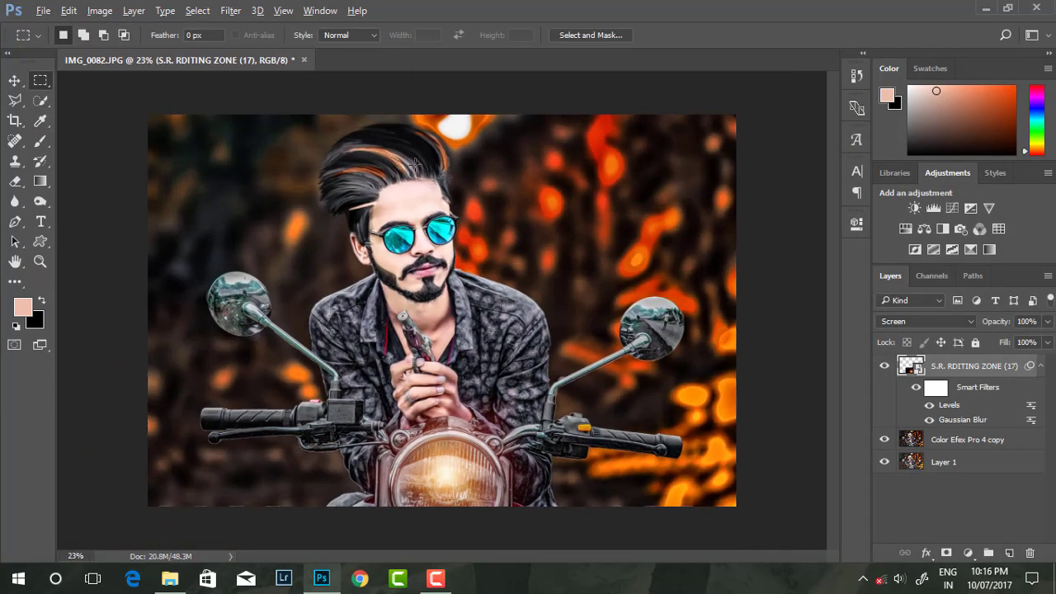
scroll(415, 164, down, 1)
scroll(738, 245, down, 4)
scroll(544, 282, up, 3)
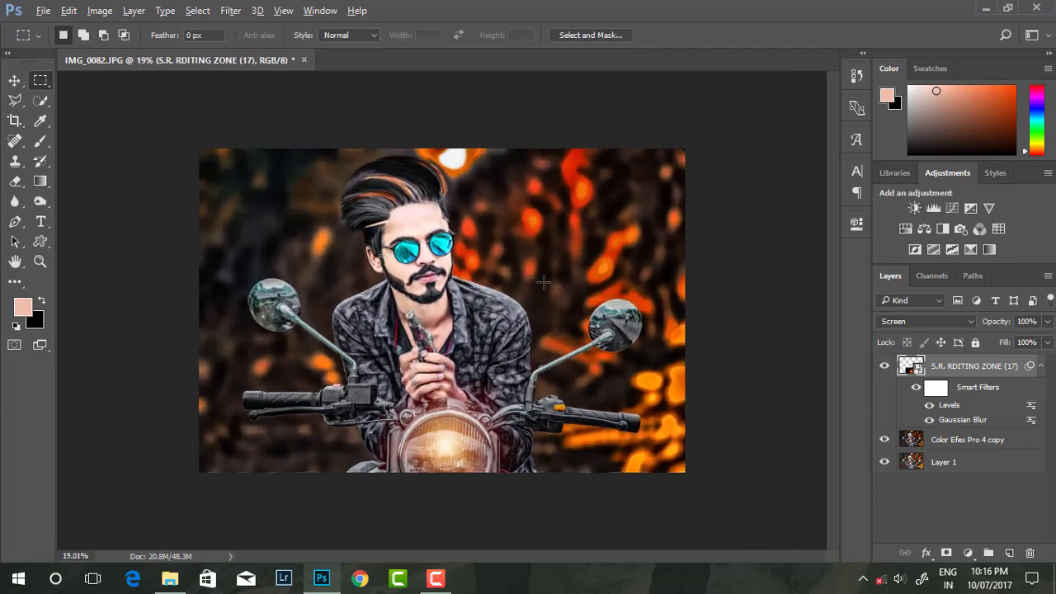
scroll(490, 255, up, 1)
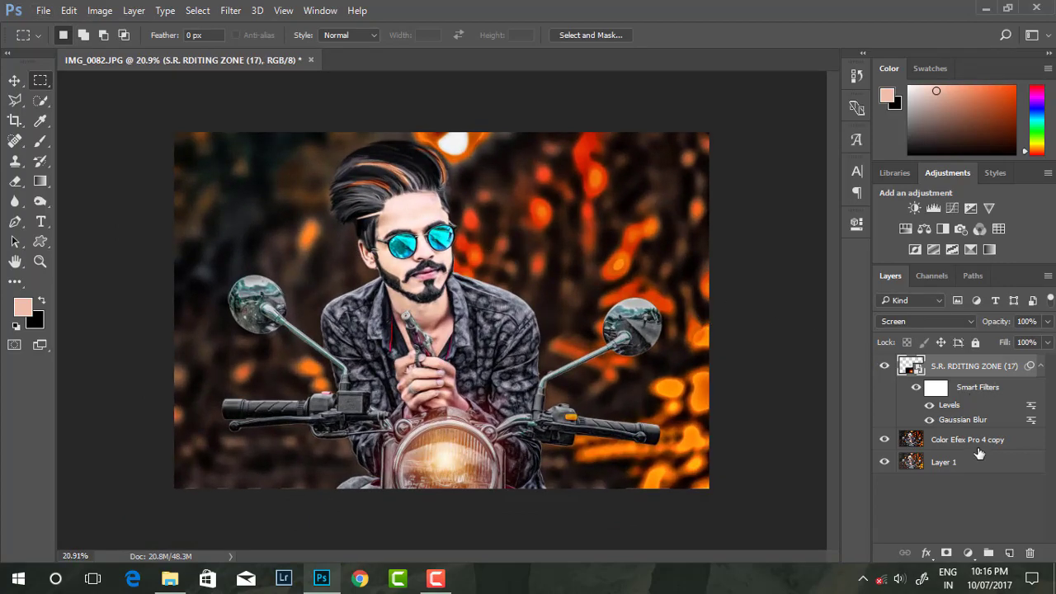